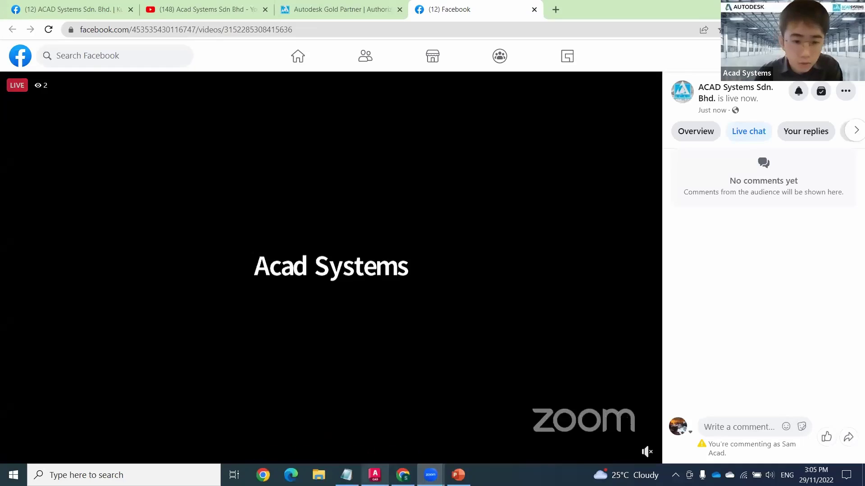
Switch to AutoCAD and examine the dimensioned side and front elevations of the house in FOL isometric.dwg.
click(375, 475)
scroll(596, 211, down, 2)
scroll(648, 216, up, 2)
mouse_move(650, 221)
middle_down()
mouse_move(665, 235)
mouse_move(702, 224)
middle_up()
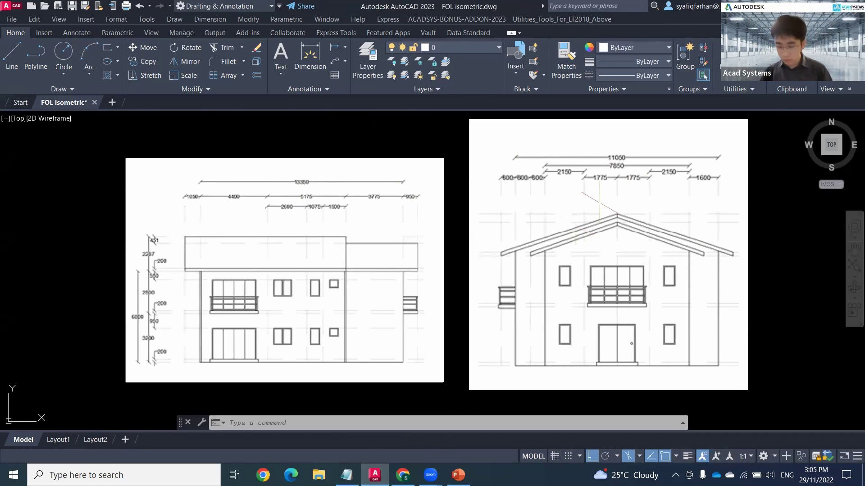
middle_drag(748, 266, 545, 244)
middle_drag(627, 271, 560, 252)
scroll(560, 251, down, 3)
middle_drag(615, 249, 463, 238)
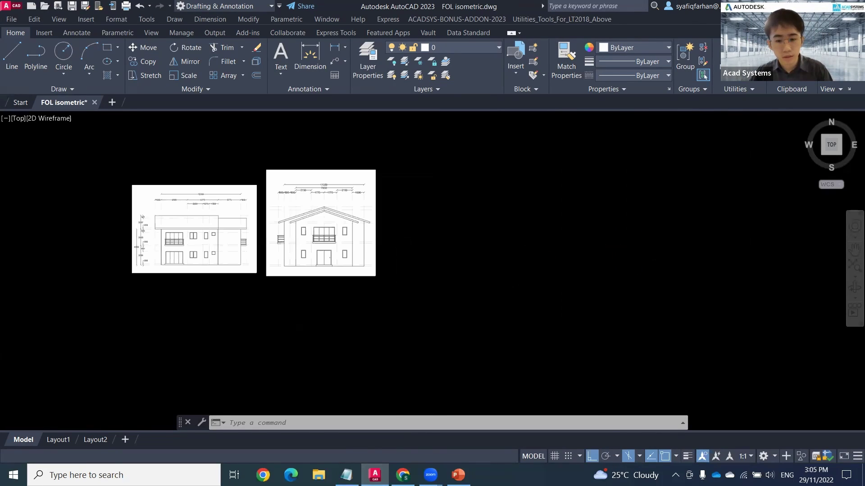
middle_drag(602, 268, 460, 234)
scroll(455, 231, up, 4)
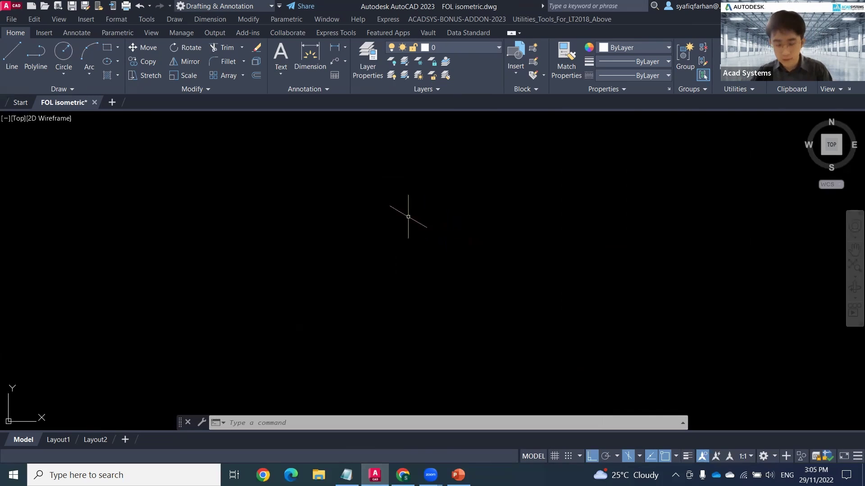
text(l)
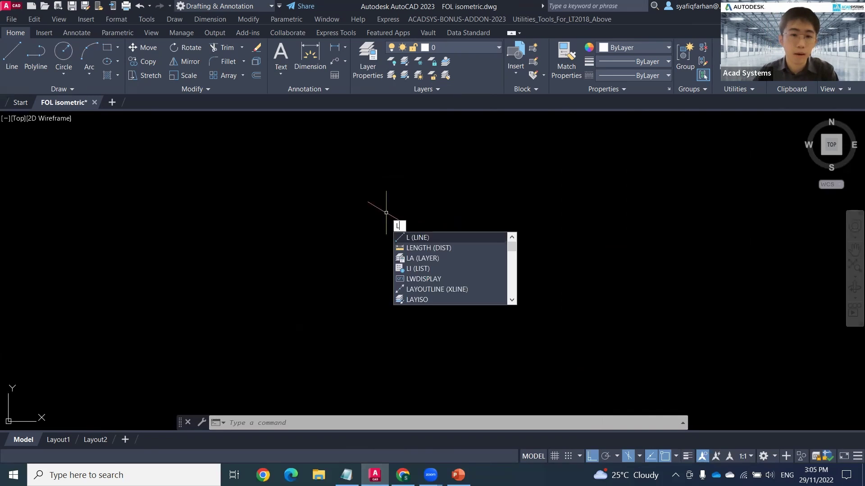
key(Return)
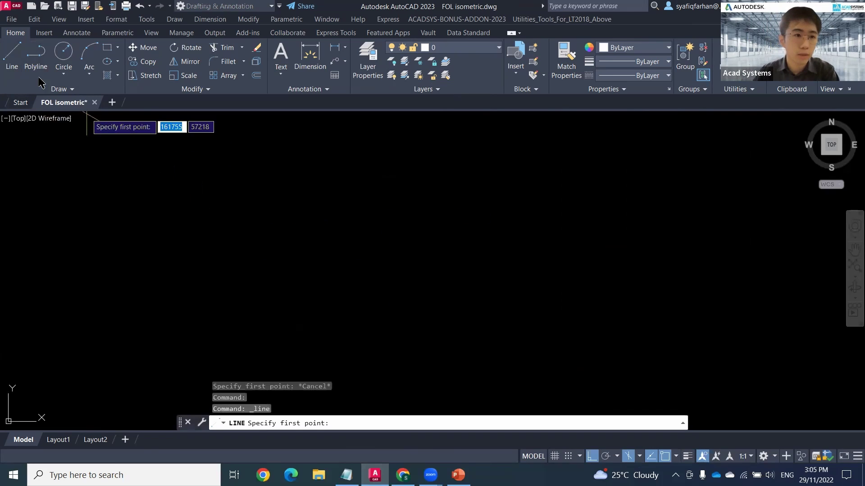
click(308, 232)
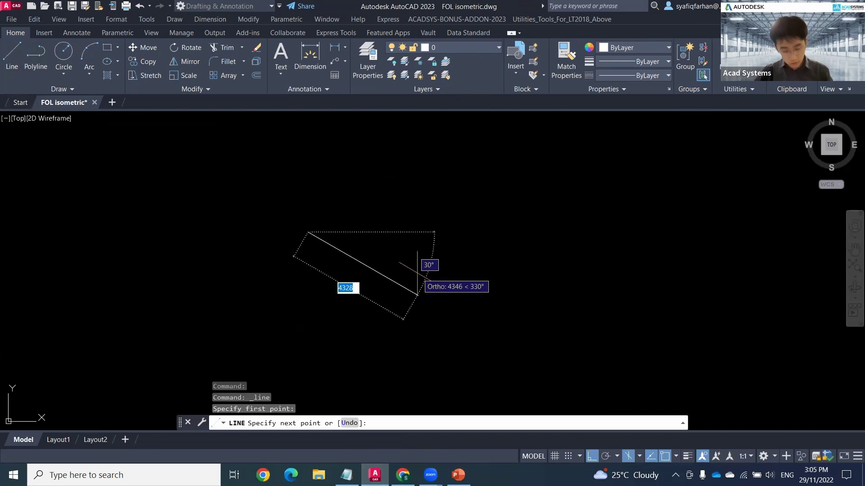
scroll(417, 273, down, 4)
middle_drag(353, 252, 666, 247)
scroll(418, 239, up, 5)
middle_drag(391, 240, 470, 238)
scroll(437, 228, up, 4)
scroll(298, 185, down, 4)
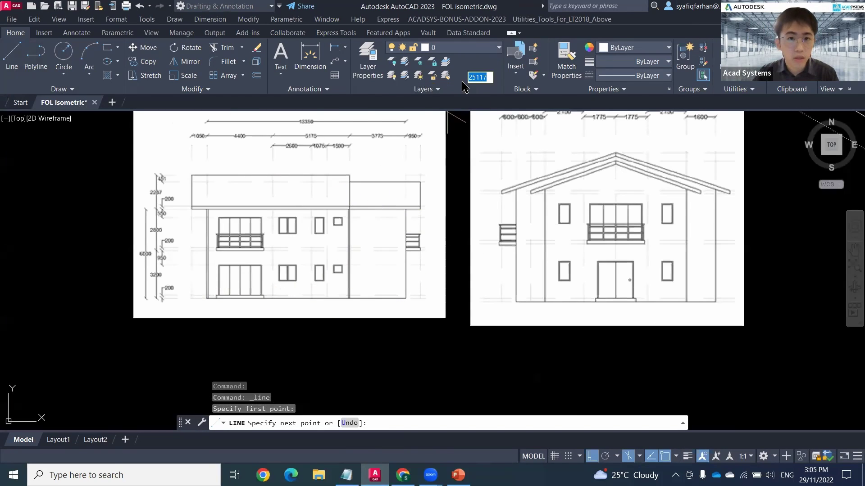
key(Escape)
Draw a line 9575 long at 330° in the empty area beside the front elevation as the side wall's base.
scroll(799, 208, down, 2)
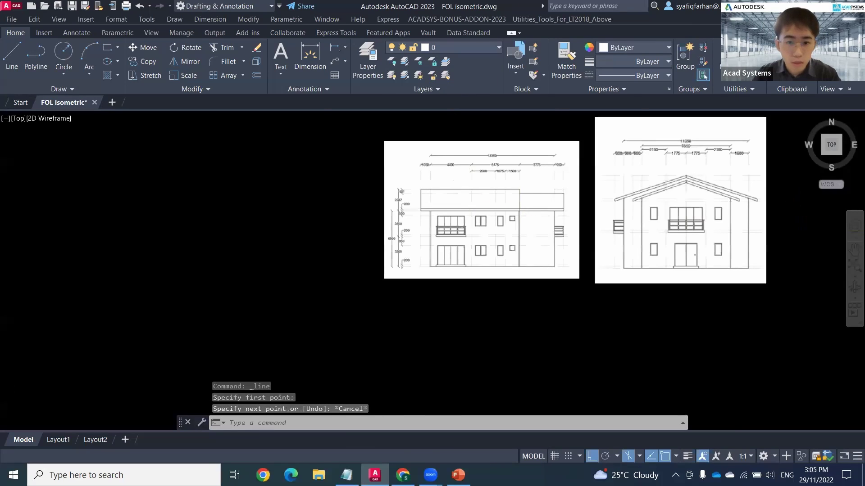
scroll(471, 190, up, 4)
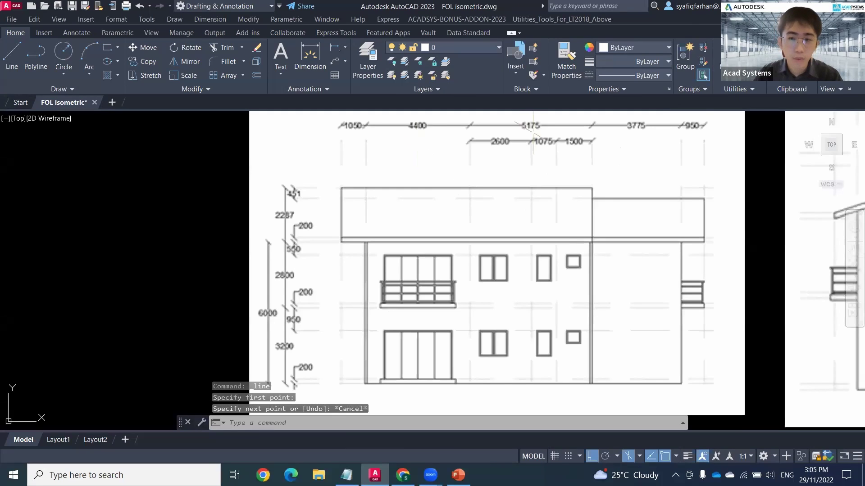
scroll(685, 220, down, 2)
middle_drag(756, 246, 328, 172)
scroll(631, 166, down, 4)
middle_drag(671, 168, 531, 191)
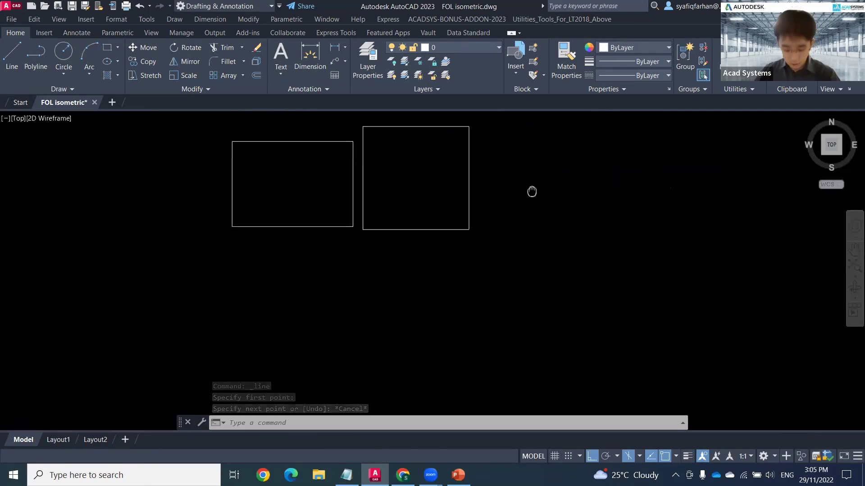
middle_drag(598, 183, 463, 233)
scroll(495, 209, up, 2)
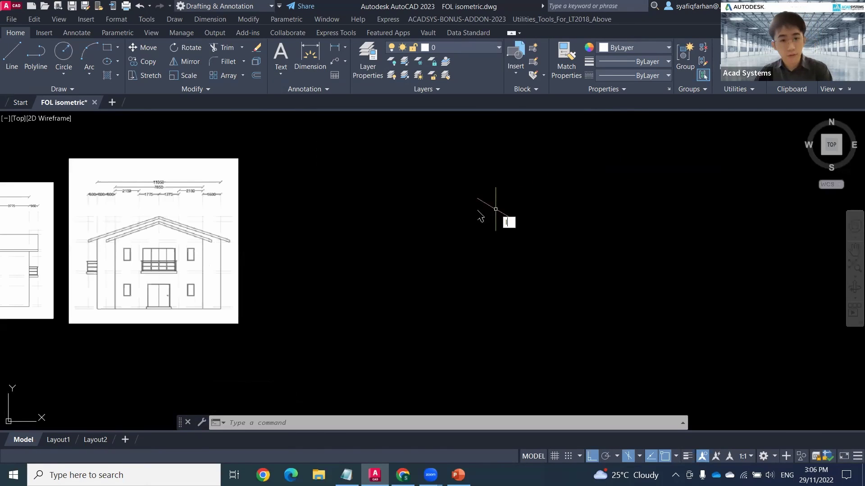
text(l)
key(Return)
click(416, 203)
text(9575)
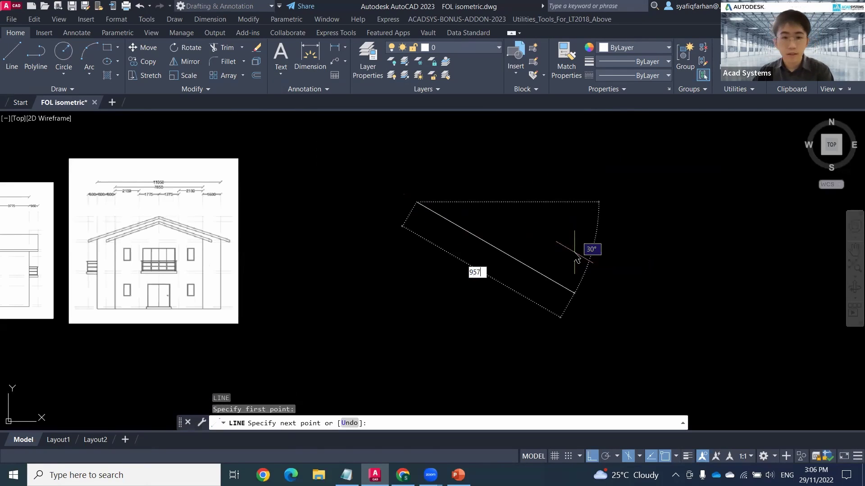
key(Return)
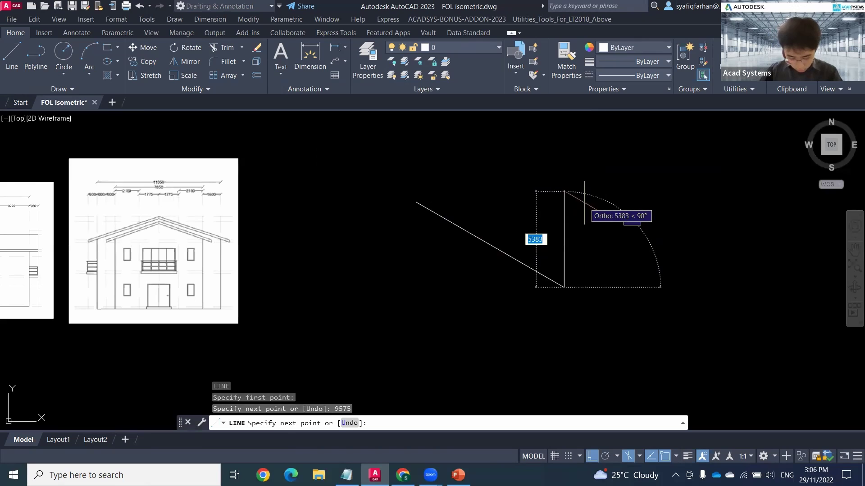
Continue the line 6000 vertically upward from the lower end of the base for the wall height.
middle_drag(98, 238, 450, 206)
scroll(428, 198, up, 2)
mouse_move(323, 201)
middle_down()
mouse_move(384, 201)
mouse_move(452, 186)
middle_up()
scroll(354, 260, up, 2)
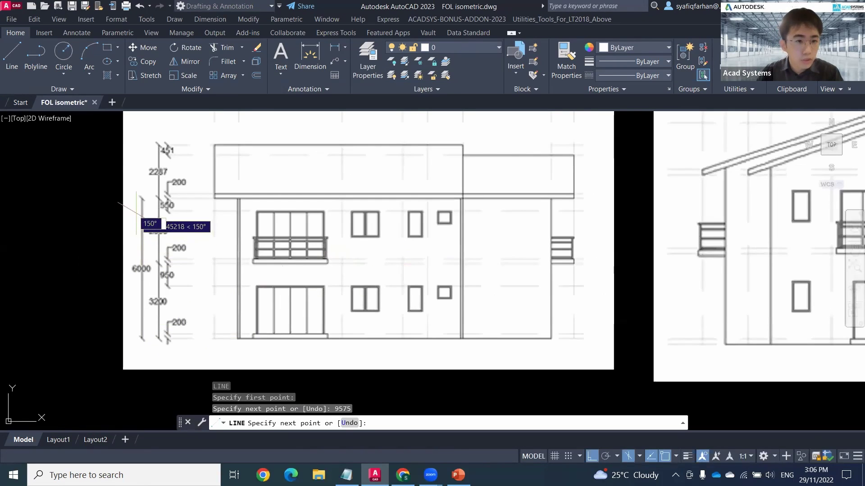
middle_drag(754, 234, 406, 245)
scroll(656, 213, down, 4)
middle_drag(757, 242, 277, 246)
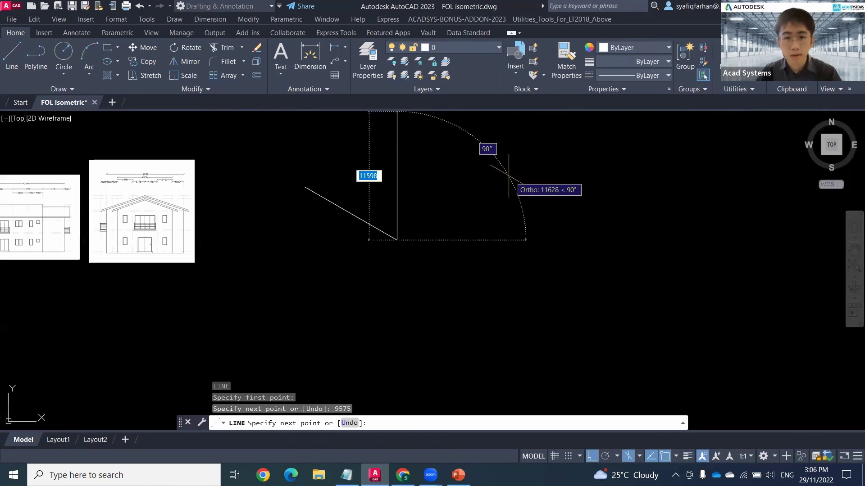
text(6)
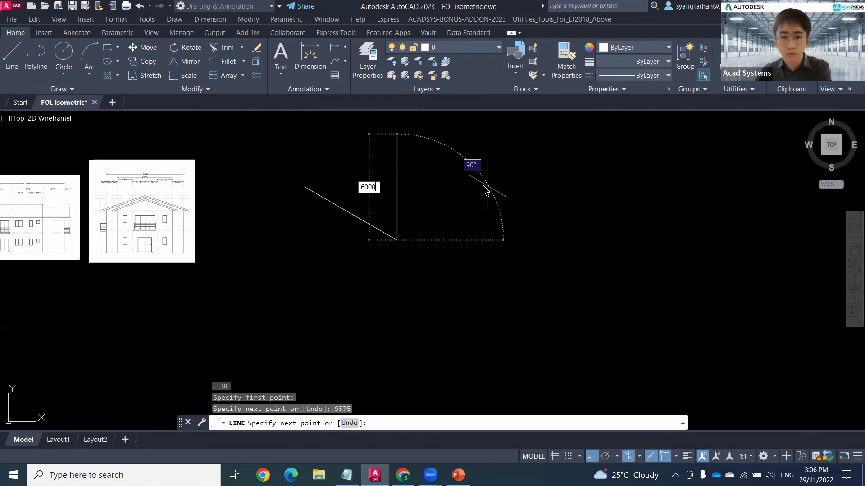
text(000)
key(Return)
Draw the wall's top edge 9575 long at 150° and close the outline at the base's starting point.
text(95)
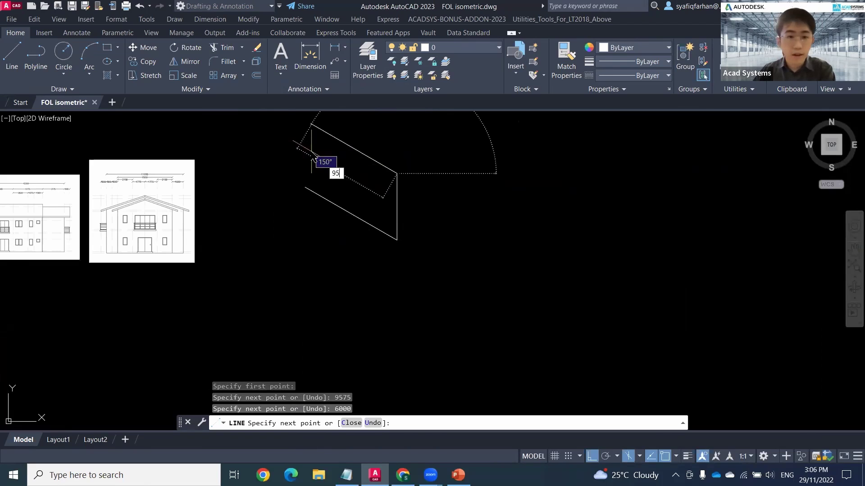
text(75)
key(Return)
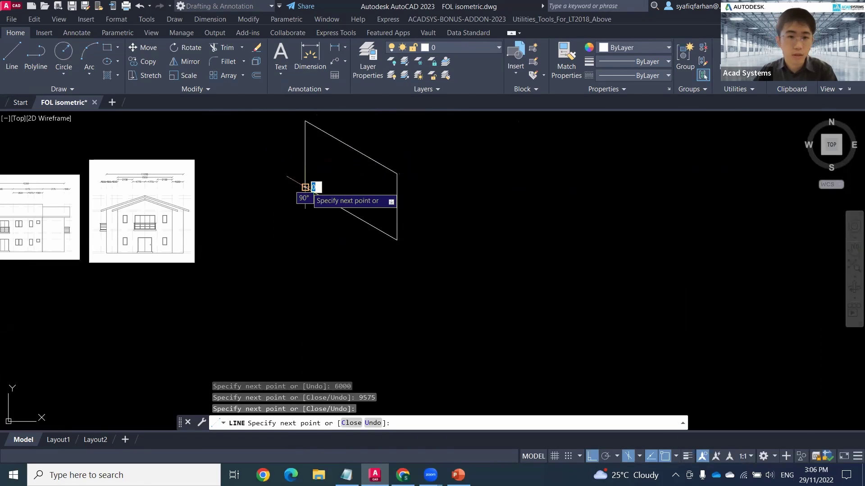
key(Escape)
Draw a line 11050 long at 30° on the top isoplane from the side wall's lowest corner.
key(Return)
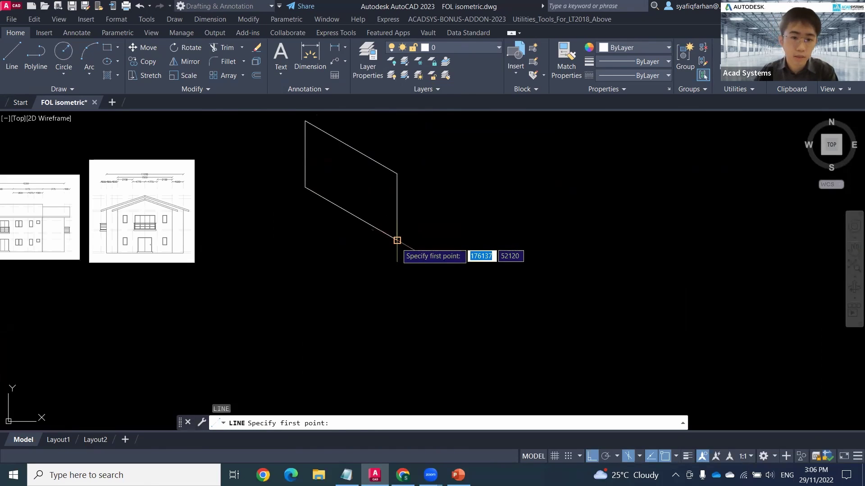
click(397, 240)
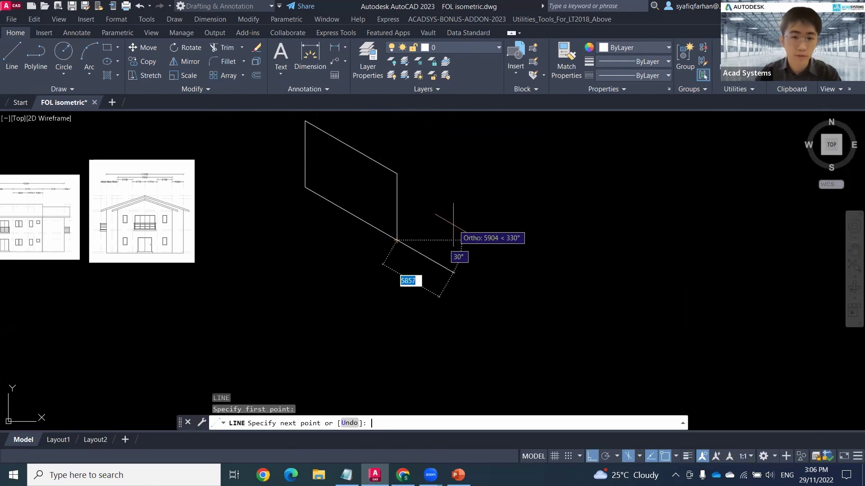
key(F5)
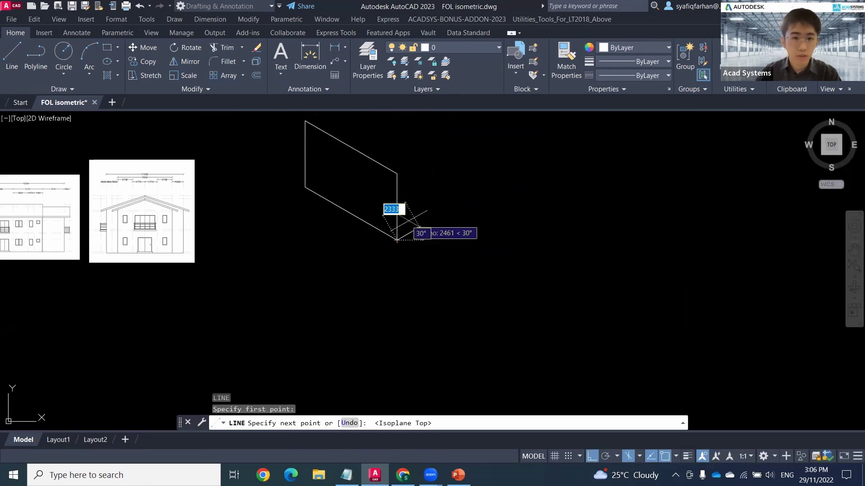
middle_drag(139, 250, 332, 245)
scroll(329, 244, up, 4)
middle_drag(329, 209, 321, 311)
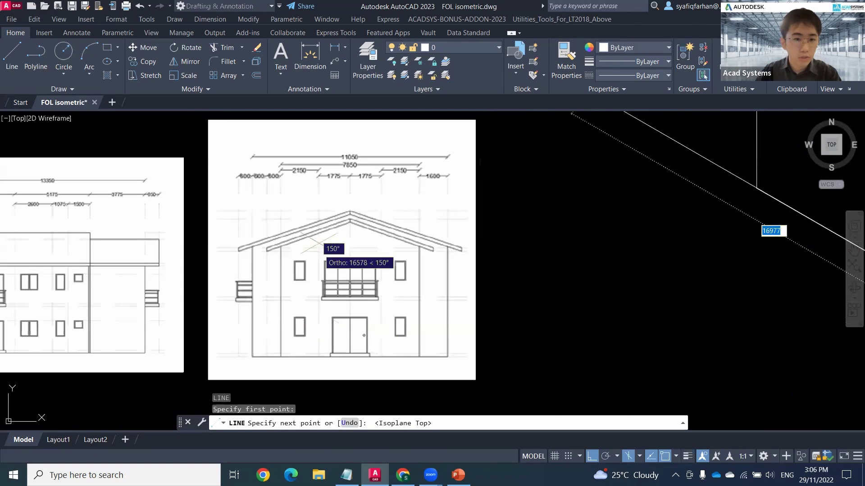
middle_drag(745, 240, 300, 250)
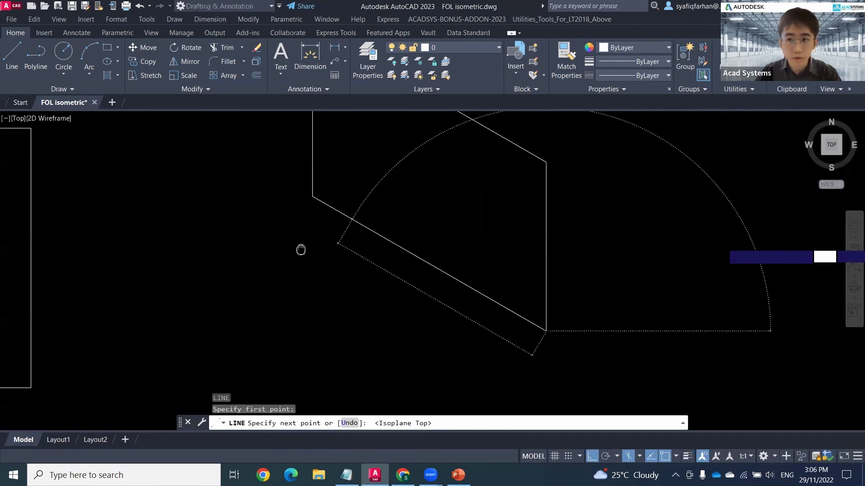
scroll(623, 261, down, 2)
text(110)
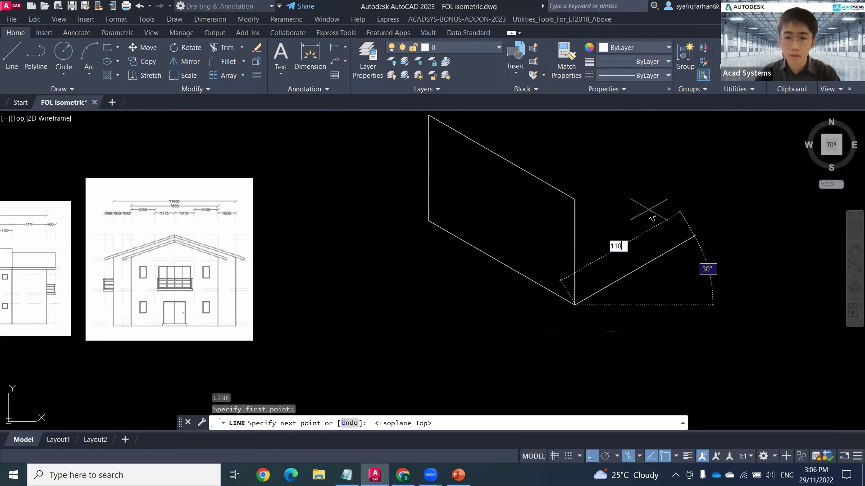
key(Return)
key(Escape)
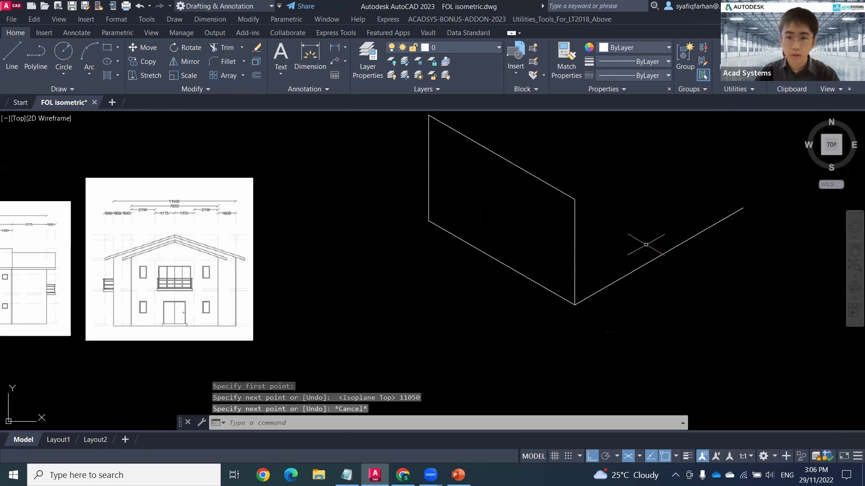
Copy the four-line side wall outline from its lowest corner to the far end of the 11050 line.
middle_drag(646, 244, 648, 297)
click(383, 143)
click(649, 383)
middle_drag(648, 384, 629, 310)
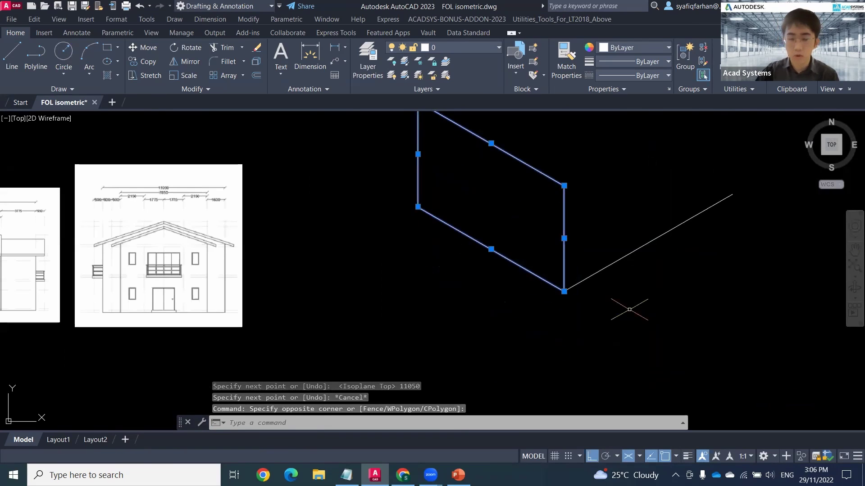
text(co)
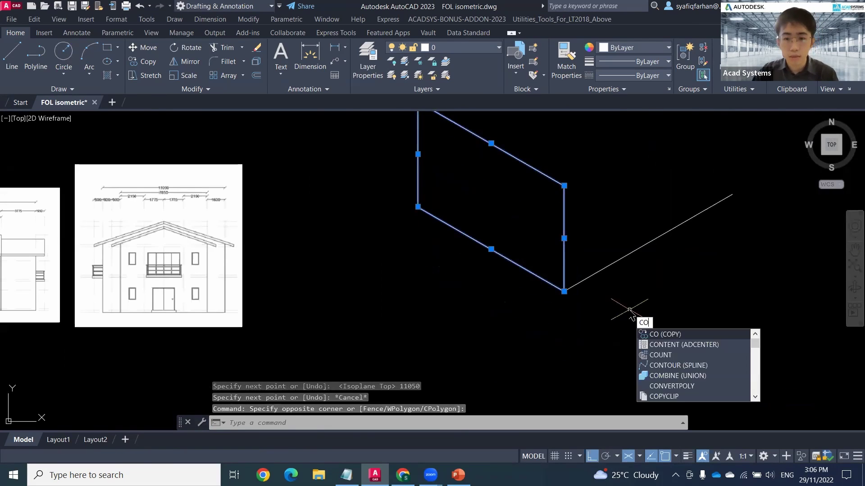
key(Return)
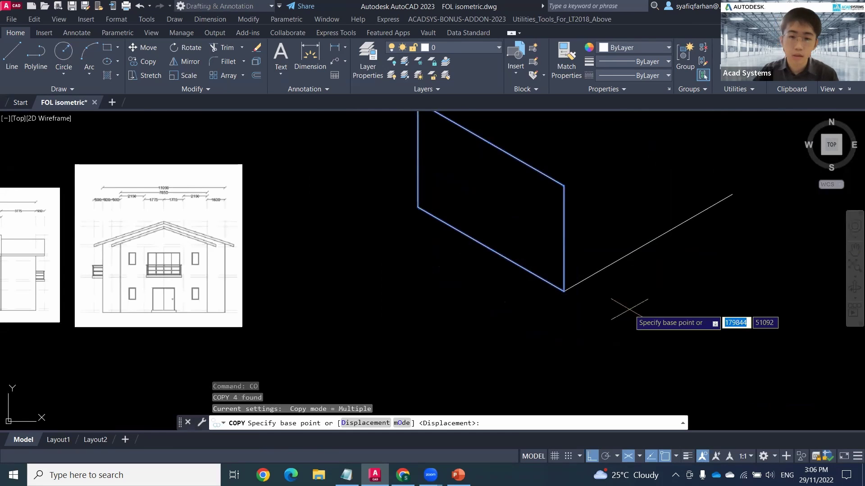
click(563, 291)
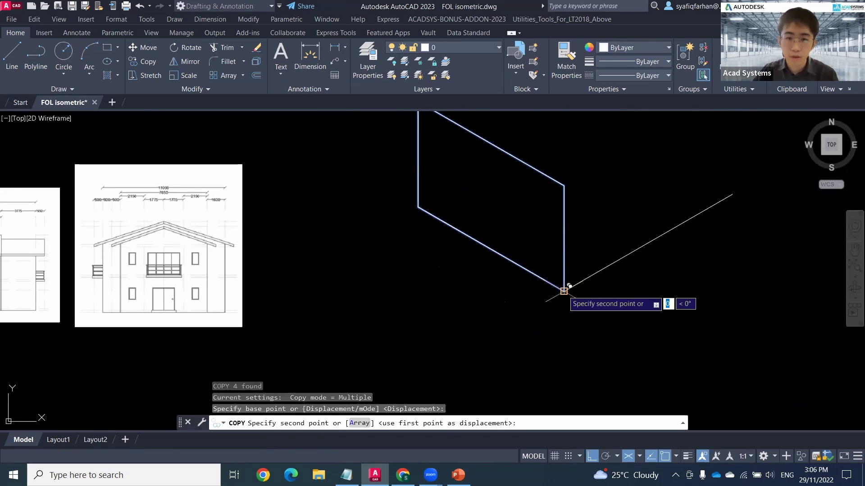
click(732, 194)
middle_drag(706, 200, 678, 306)
key(Escape)
Copy the 11050 base line to the three remaining pairs of wall corners to complete the box wireframe.
text(ct o)
key(Return)
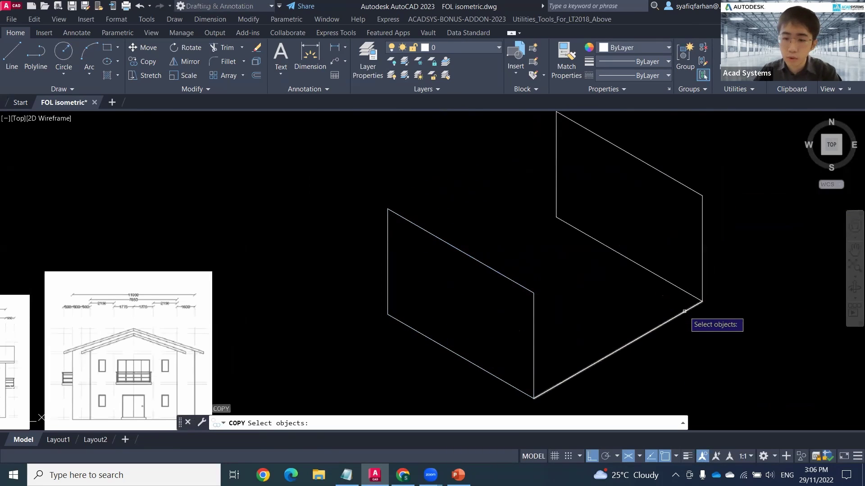
click(681, 310)
key(Return)
click(703, 301)
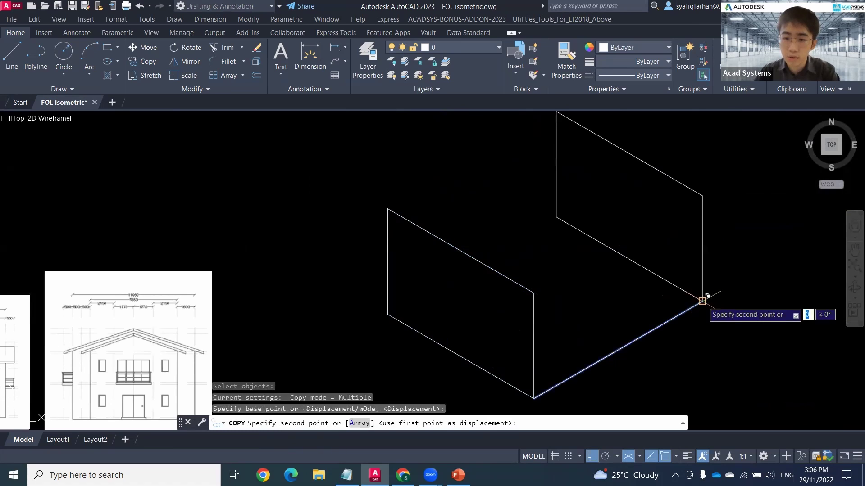
click(702, 196)
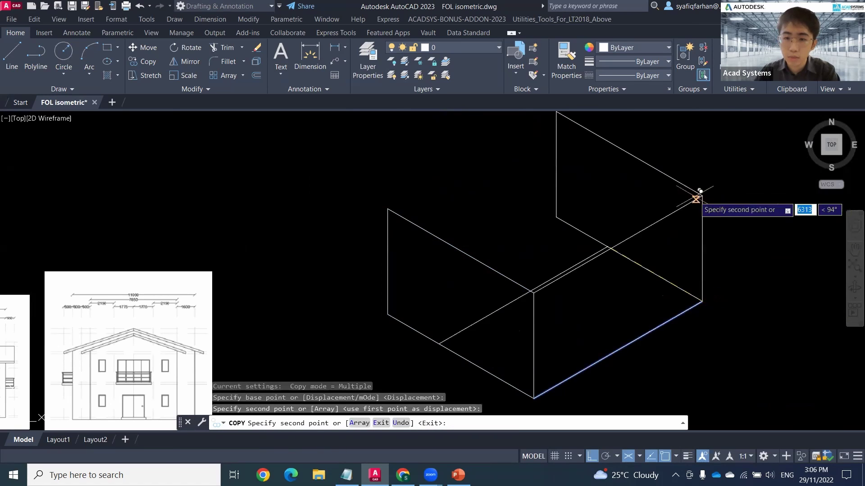
click(556, 112)
key(Escape)
Trim away the three hidden back edges inside the box wireframe, leaving only its visible top and side wall edges.
middle_drag(526, 293, 617, 259)
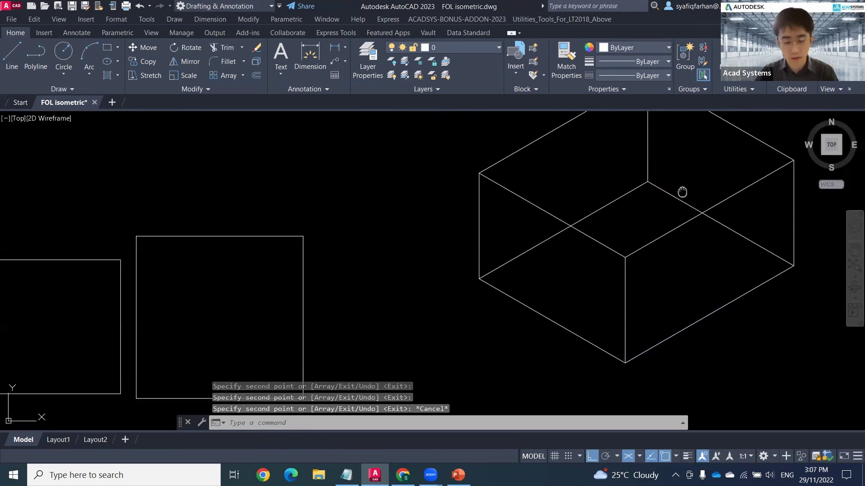
middle_drag(682, 191, 577, 213)
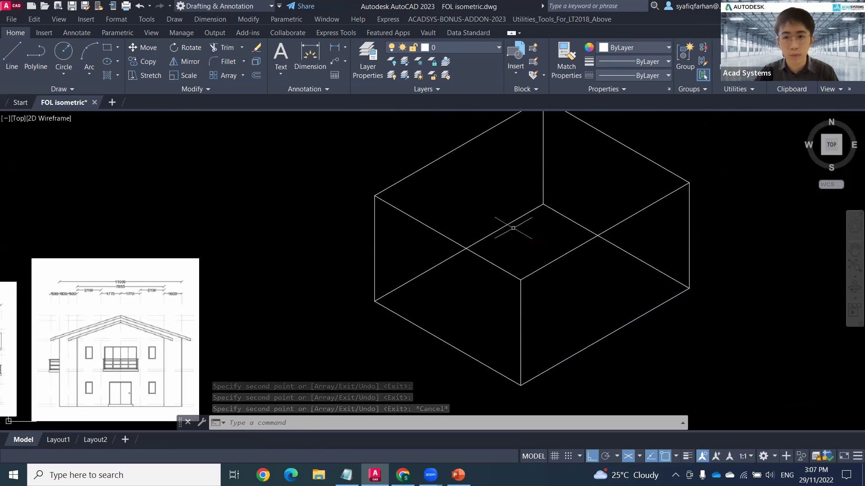
text(tr)
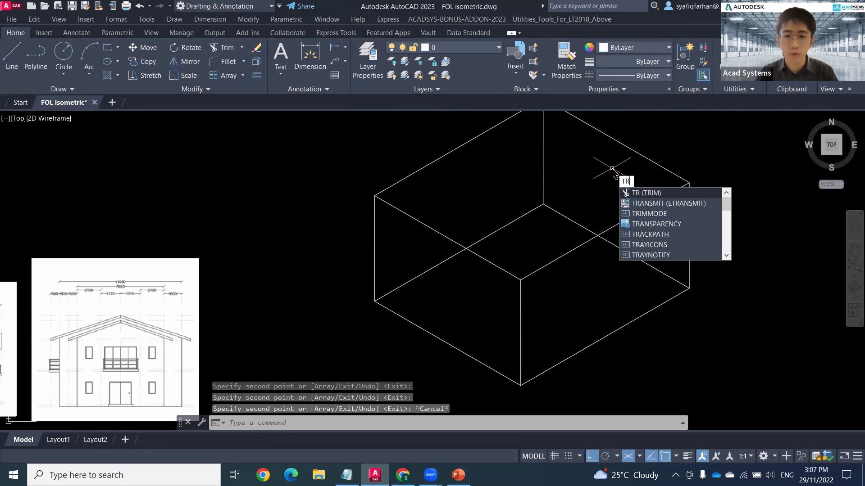
key(Return)
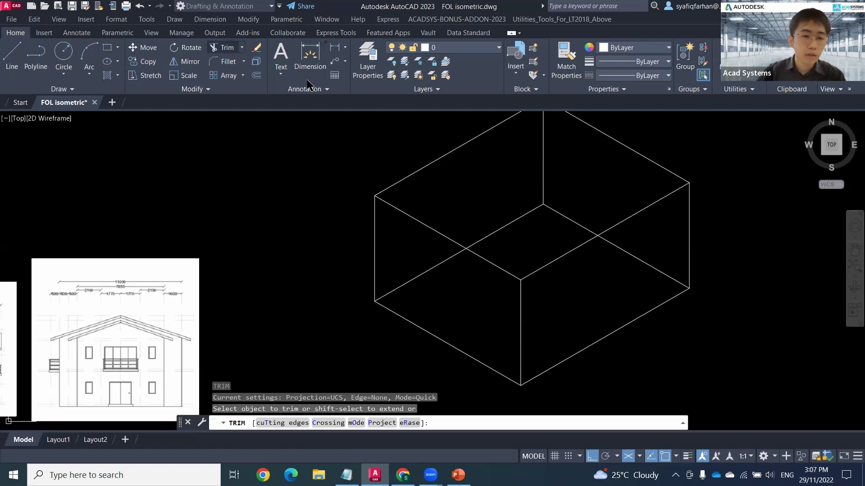
drag(525, 167, 557, 190)
drag(498, 169, 503, 168)
drag(623, 238, 595, 272)
mouse_move(429, 278)
mouse_down()
mouse_move(416, 258)
mouse_move(514, 175)
mouse_up()
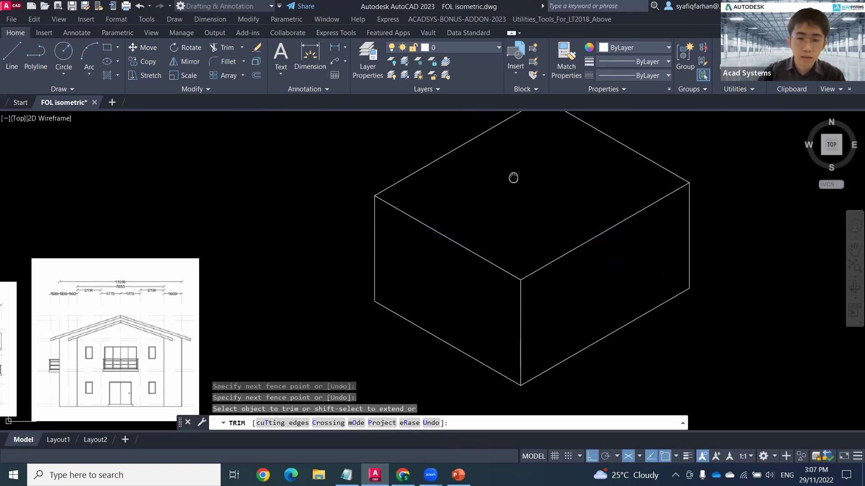
Try trimming the front wall's outer vertical edge with a freehand fence and undo that trim.
middle_drag(774, 229, 640, 253)
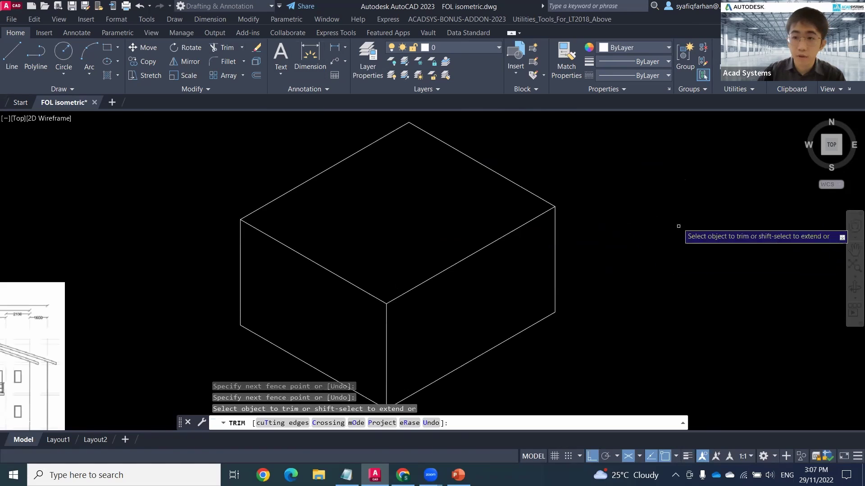
drag(635, 219, 698, 245)
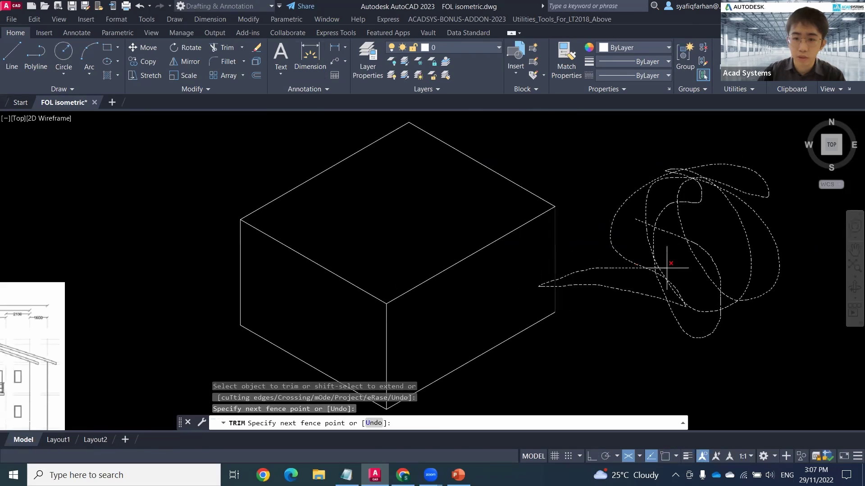
drag(667, 268, 703, 284)
key(ctrl+z)
key(Escape)
Examine the width and depth dimensions of the projecting front section in the front and side elevations.
middle_drag(408, 273, 666, 165)
scroll(240, 239, down, 2)
scroll(330, 233, up, 4)
middle_drag(353, 188, 463, 160)
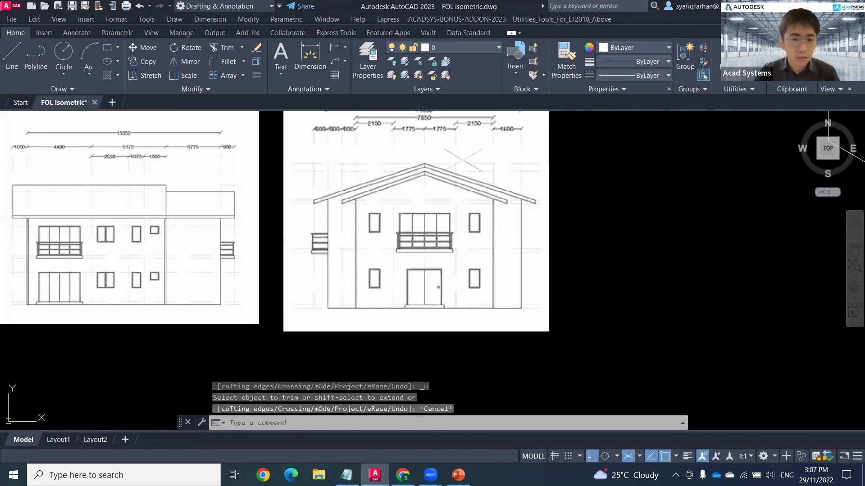
middle_drag(427, 138, 433, 167)
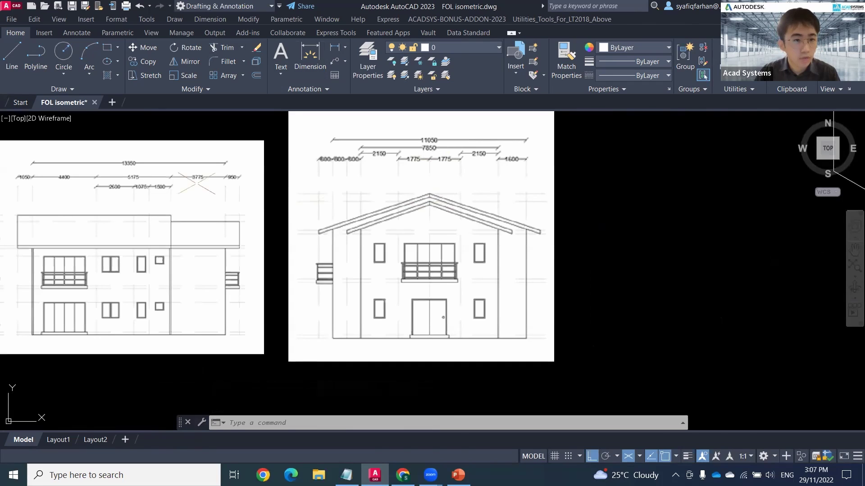
middle_drag(686, 325, 352, 252)
scroll(549, 241, down, 5)
middle_drag(631, 261, 378, 269)
Draw a line 3775 long at 330° outward from the midpoint of the front wall's base edge.
key(Return)
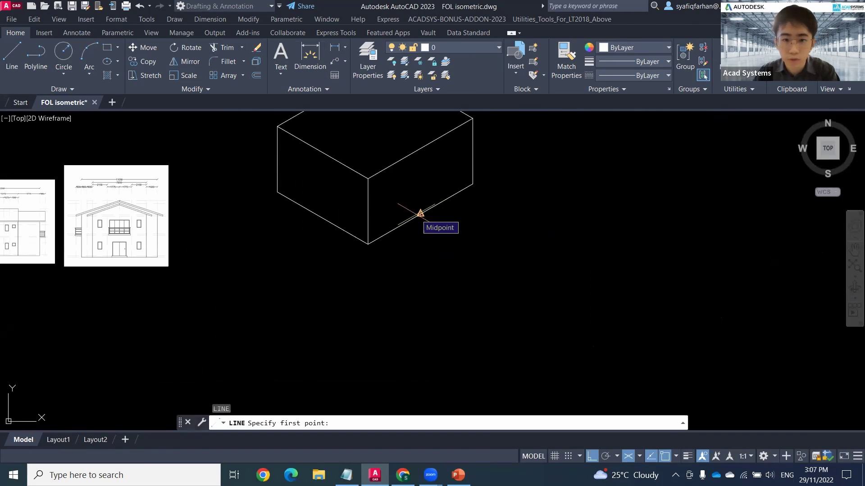
click(677, 457)
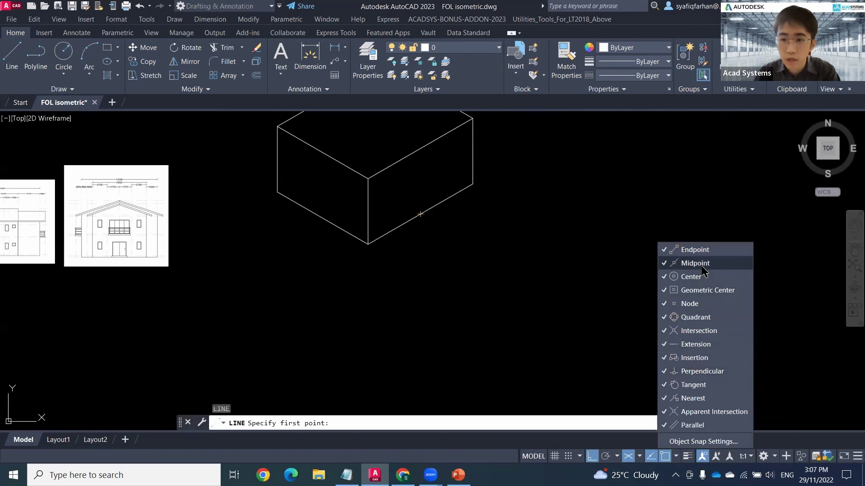
click(447, 85)
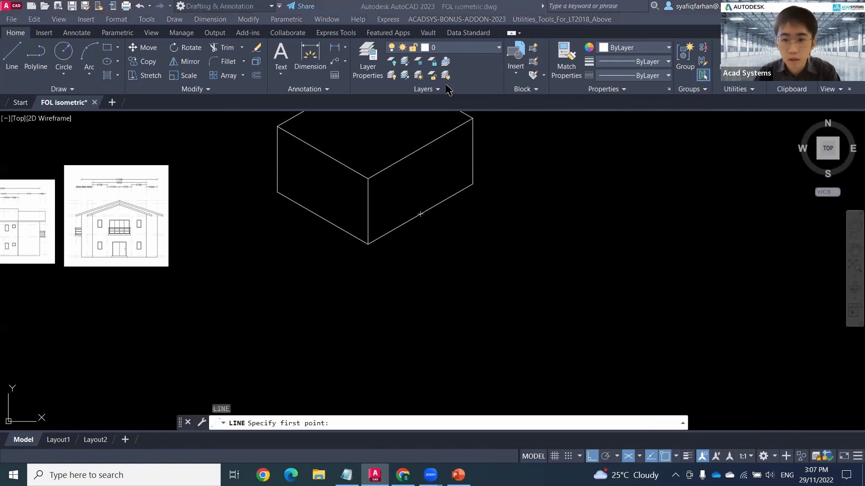
click(676, 457)
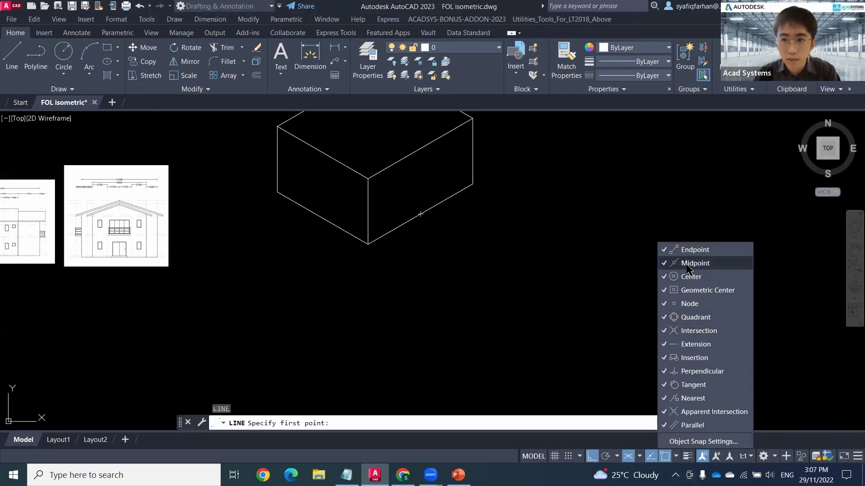
click(676, 457)
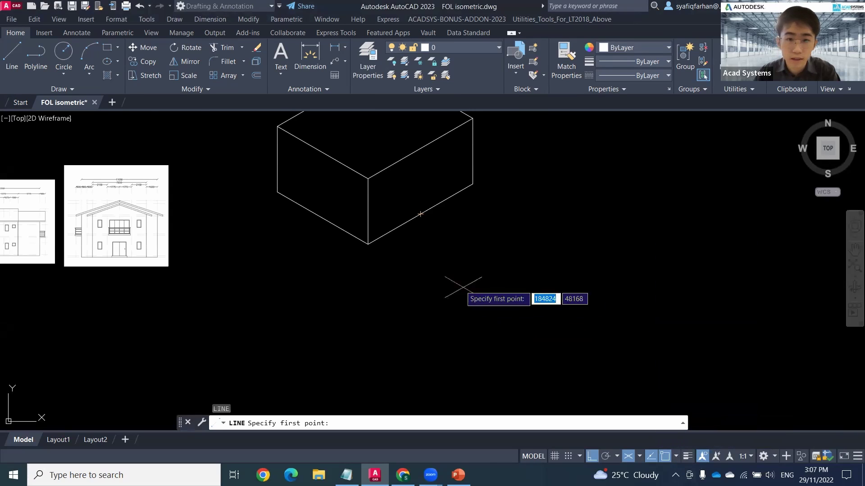
scroll(420, 212, up, 5)
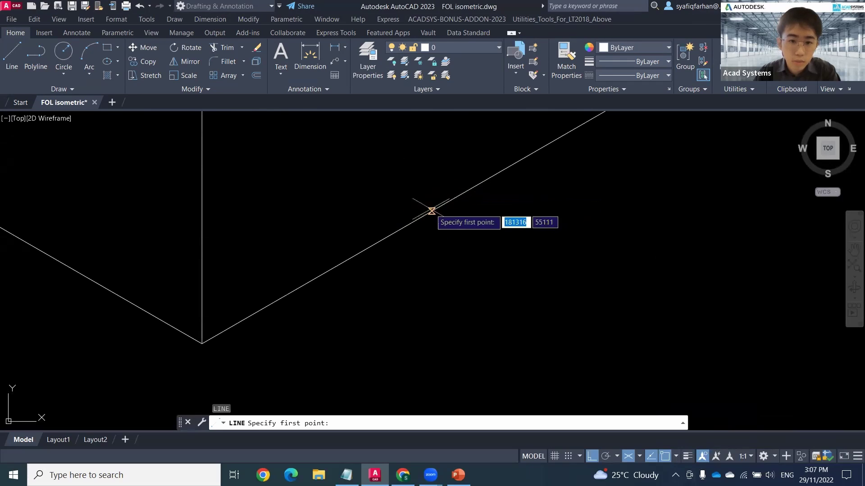
click(415, 220)
scroll(505, 262, down, 3)
scroll(556, 265, down, 2)
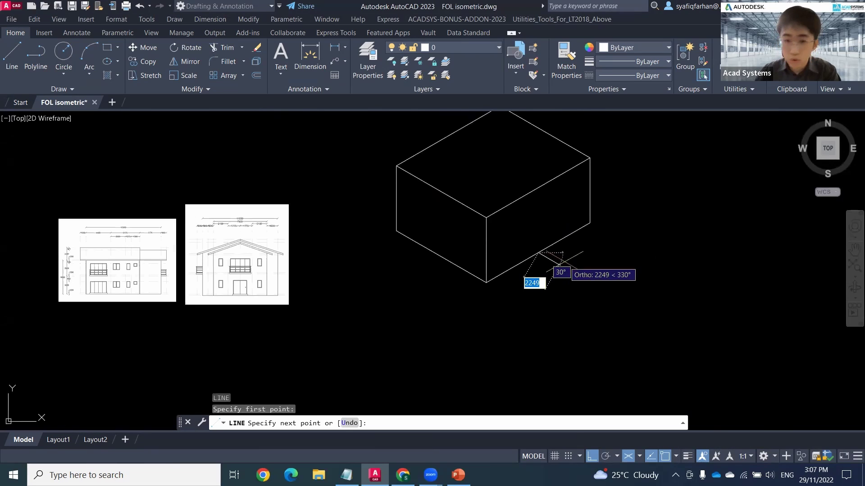
key(Return)
key(Escape)
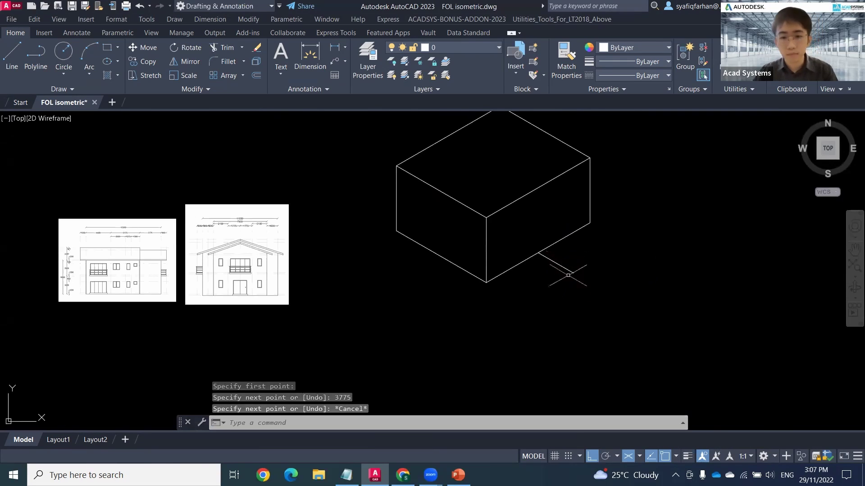
Draw a separate line 7850 long at 30° in the empty space in front of the 3775 line.
scroll(273, 256, up, 4)
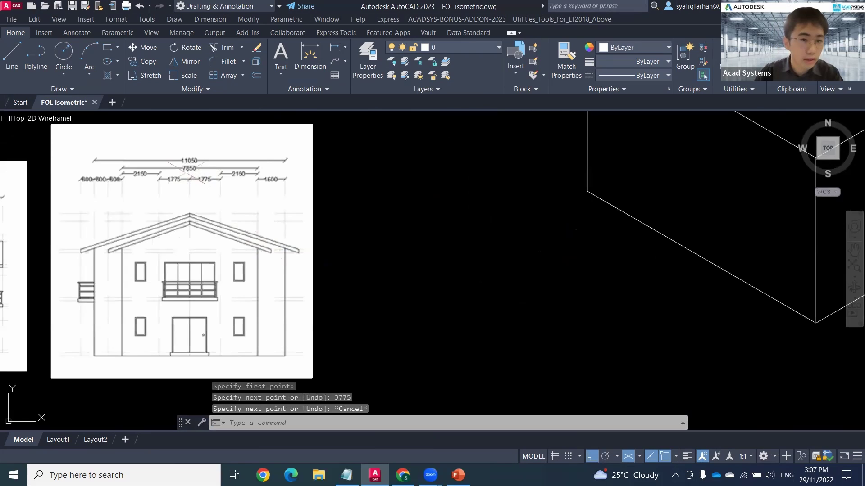
scroll(498, 245, down, 4)
text(L)
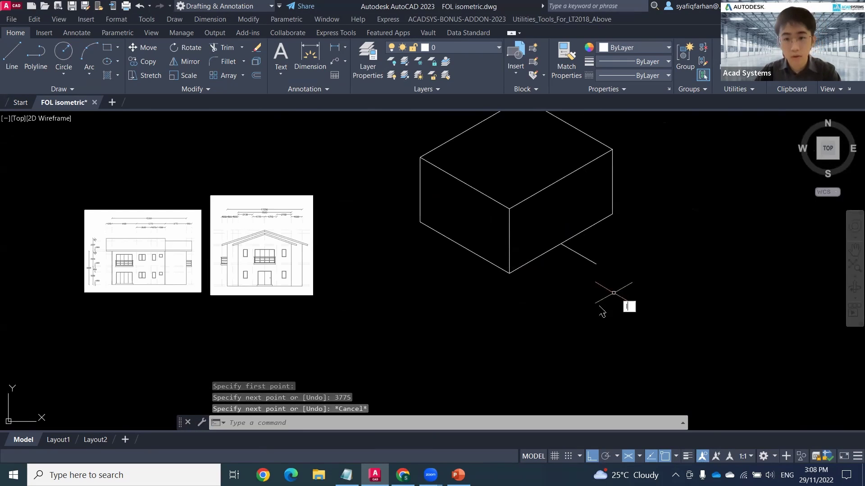
key(Return)
click(556, 323)
text(7)
key(Return)
key(Escape)
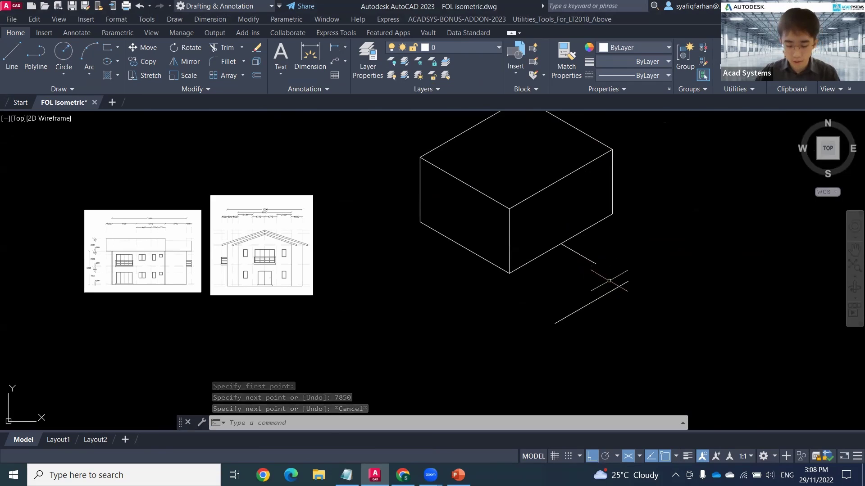
Move the 7850 line by its midpoint onto the outer end of the 3775 line.
text(m)
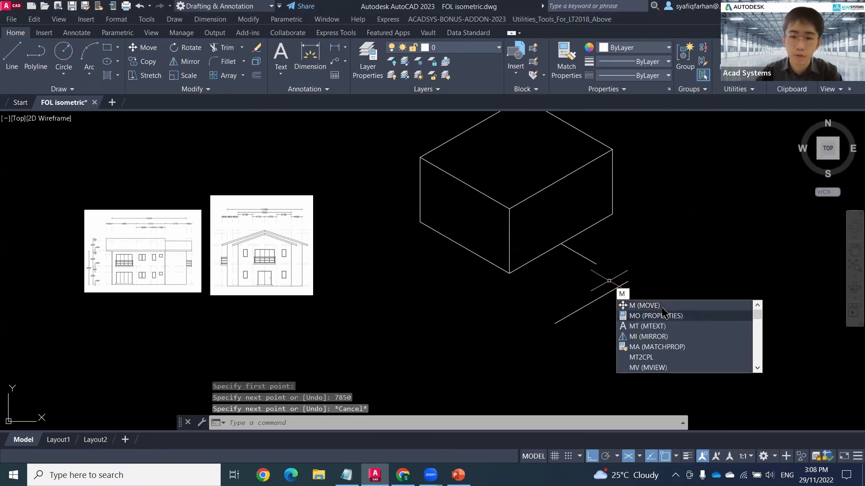
key(Return)
click(593, 302)
key(Return)
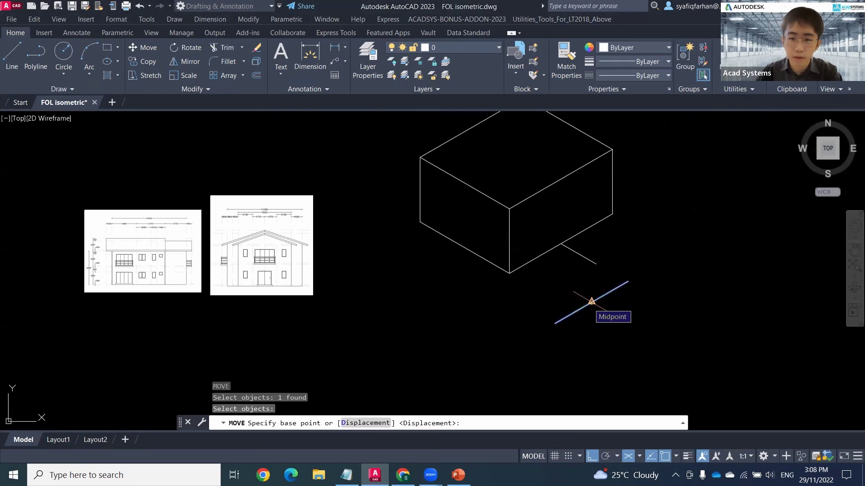
click(592, 302)
click(595, 265)
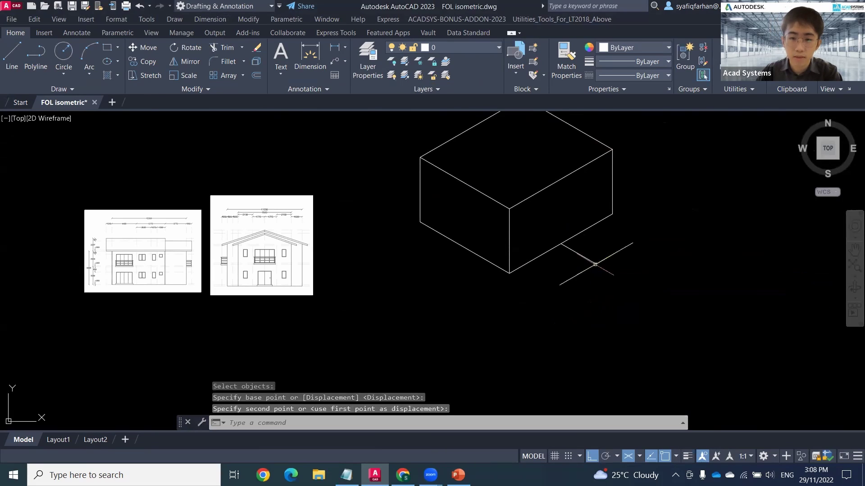
key(Escape)
Copy the 3775 line from its outer end to both ends of the 7850 line.
scroll(619, 254, up, 4)
text(c)
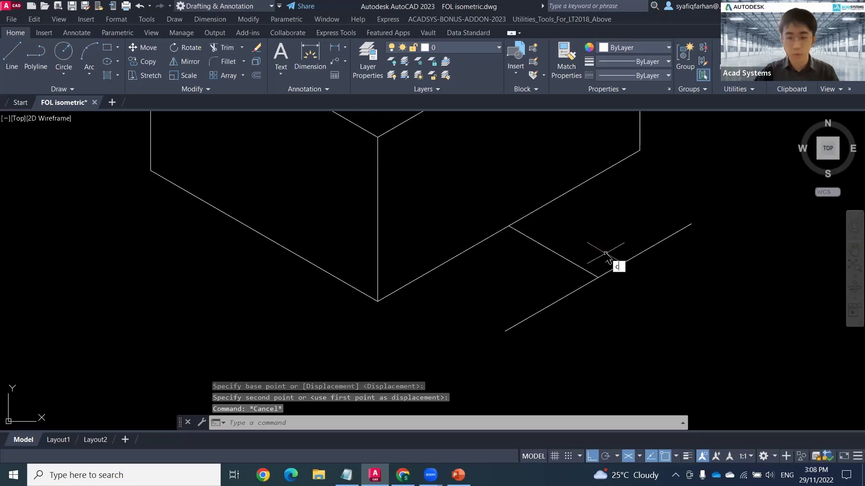
text(o)
key(Return)
click(589, 266)
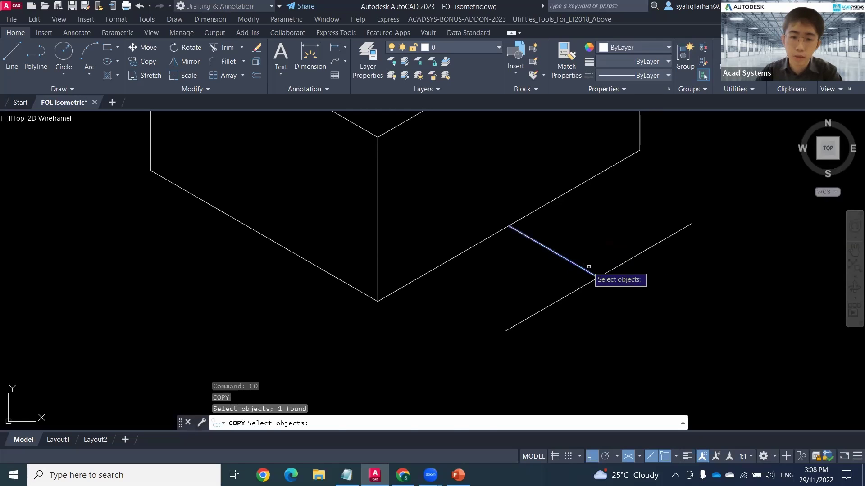
key(Return)
click(595, 275)
click(690, 224)
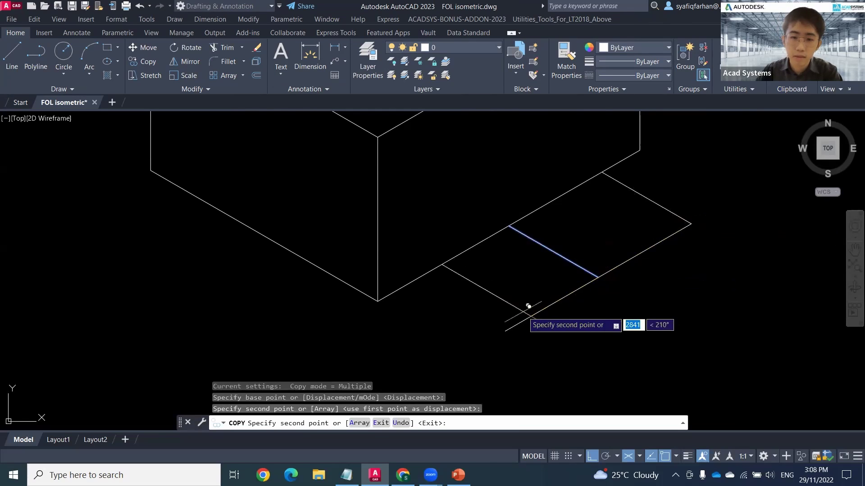
click(506, 330)
key(Escape)
Erase the original 3775 line in the middle of the projecting section's base.
click(581, 240)
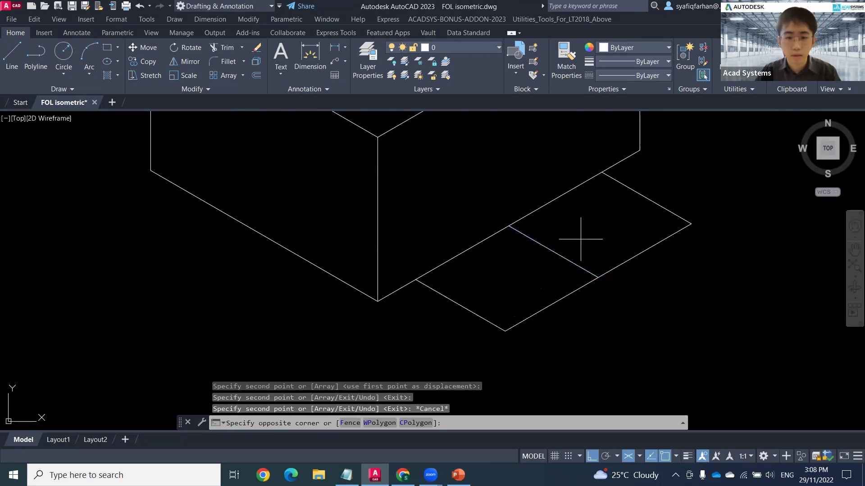
click(519, 249)
key(Delete)
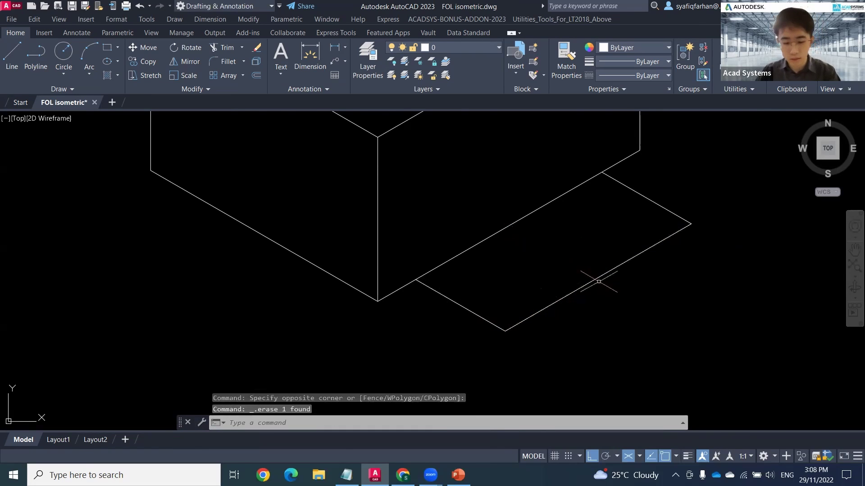
Draw a vertical line 6000 high on the right isoplane from the lowest corner of the projecting section's base.
key(F5)
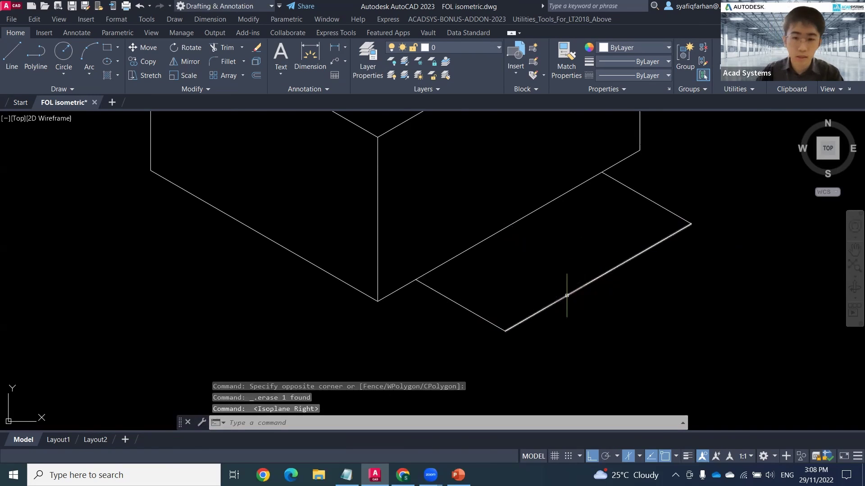
key(Return)
click(505, 331)
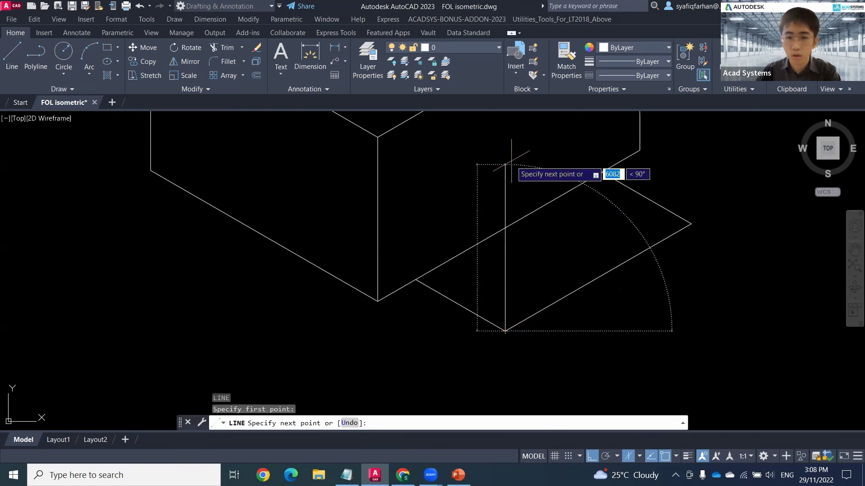
key(Return)
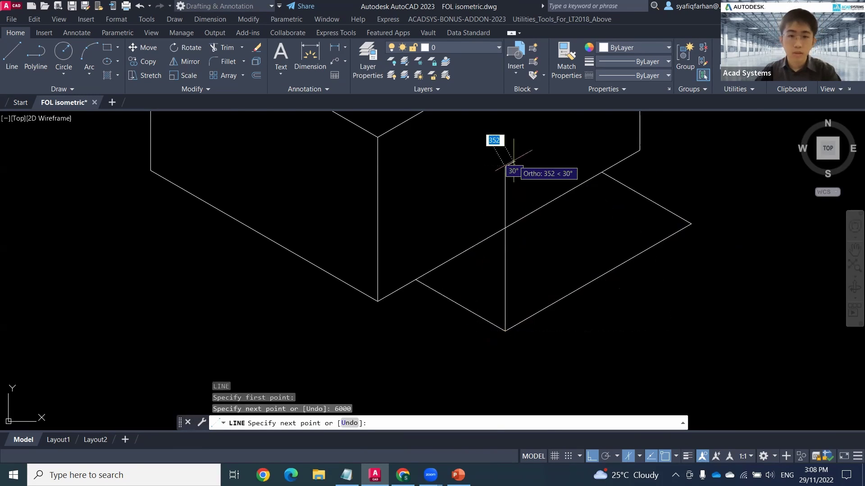
key(Escape)
text(coi)
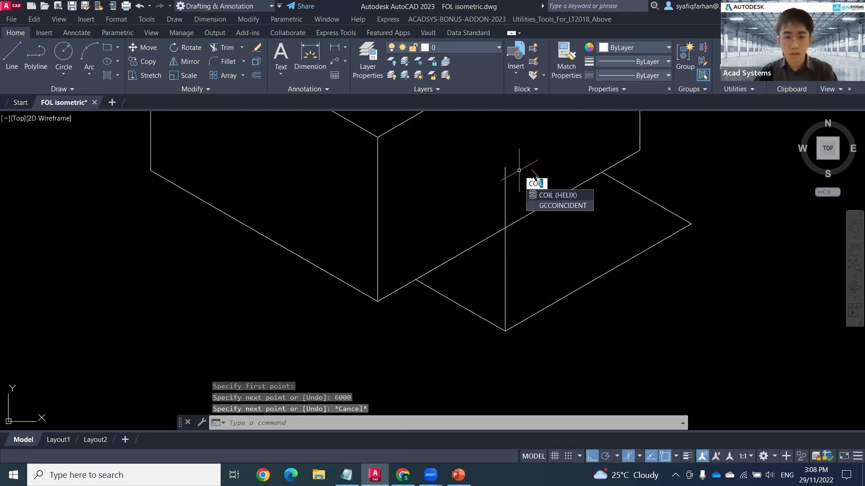
key(Return)
key(Escape)
Copy the three base lines of the projecting section from its lowest corner to the top of the vertical line.
text(c)
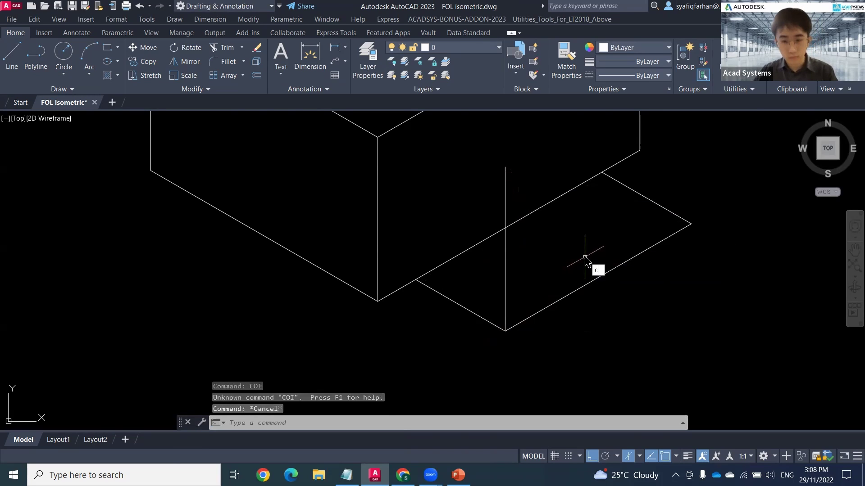
text(o)
mouse_move(696, 232)
mouse_down()
mouse_move(694, 262)
mouse_move(482, 351)
mouse_up()
click(476, 314)
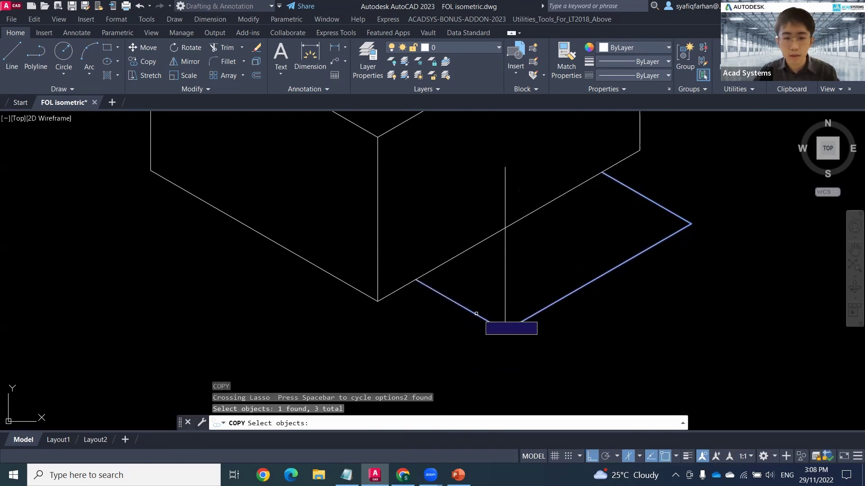
key(Return)
click(505, 331)
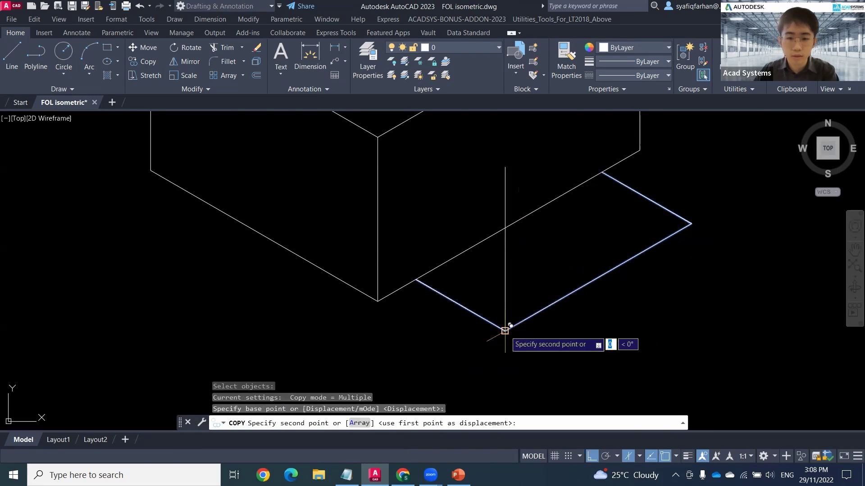
click(505, 167)
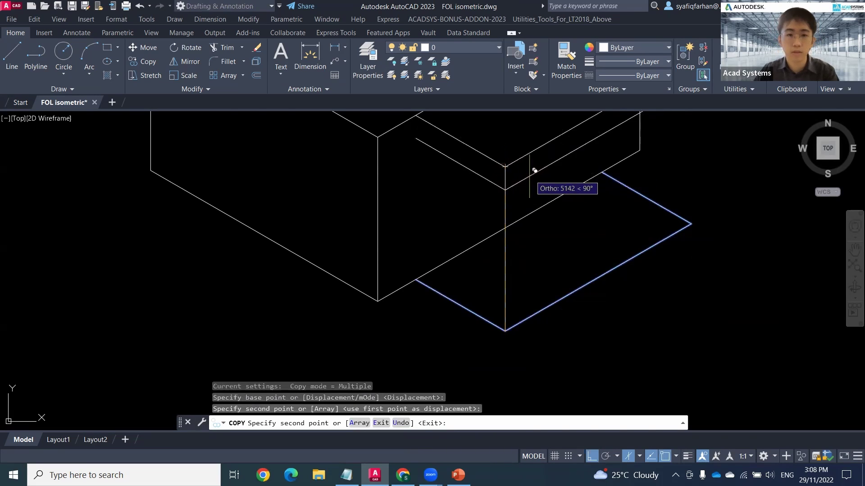
key(Escape)
Draw the projecting section's far vertical edge from its outer top corner down to the matching base corner.
middle_drag(671, 208, 638, 252)
text(L)
key(Return)
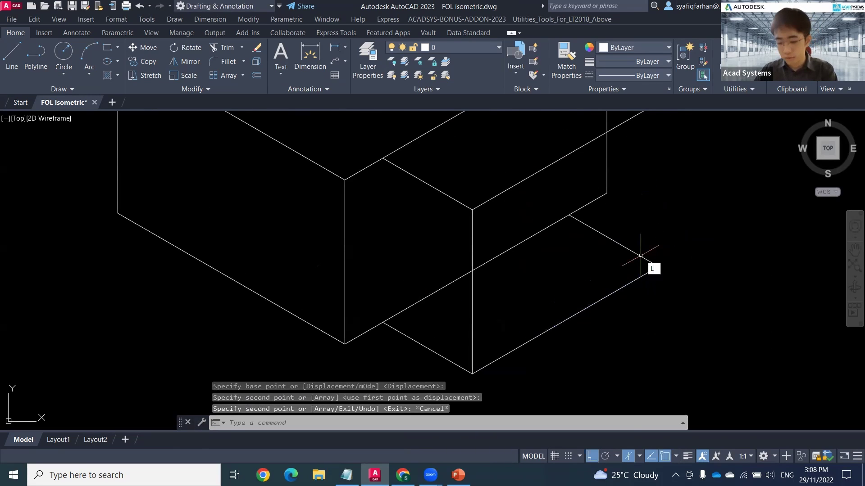
click(629, 154)
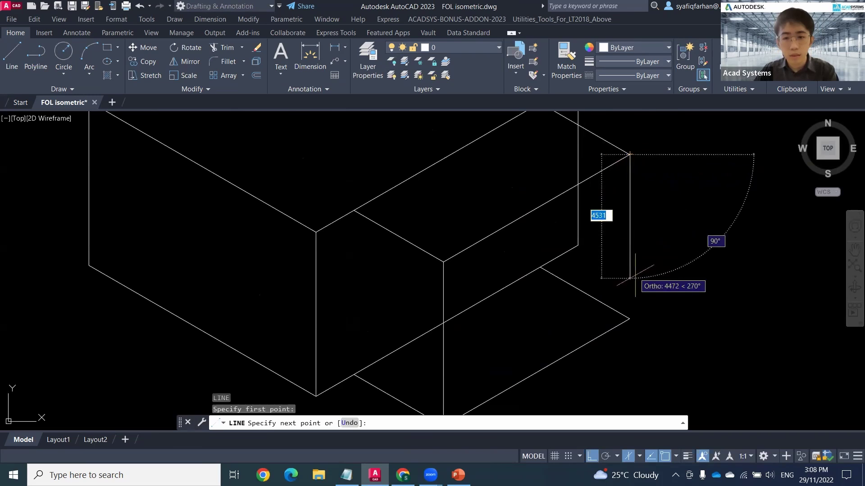
click(629, 319)
key(Escape)
scroll(596, 240, down, 2)
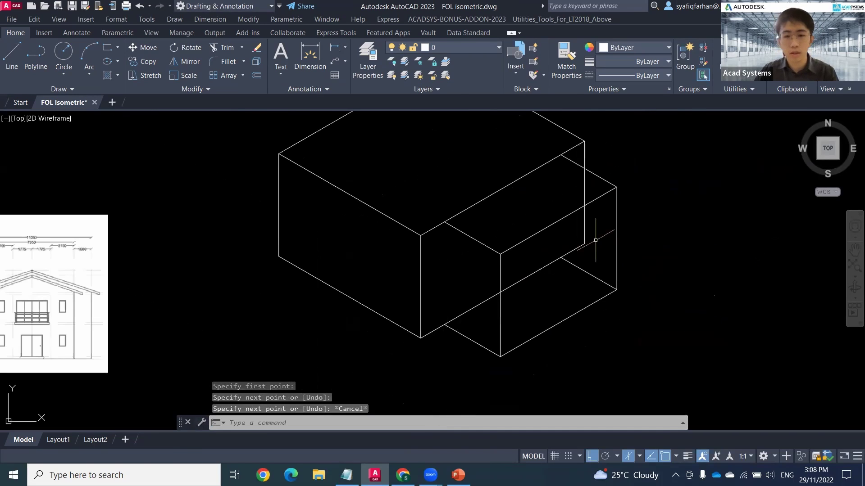
Try to trim the main box's hidden lines together with the projecting section's near vertical edge, and undo the trim.
text(tr)
key(Return)
mouse_move(581, 237)
mouse_down()
mouse_move(579, 277)
mouse_move(576, 258)
mouse_up()
mouse_move(577, 176)
mouse_down()
mouse_move(588, 183)
mouse_move(586, 151)
mouse_up()
drag(464, 301, 480, 325)
middle_drag(449, 262, 468, 247)
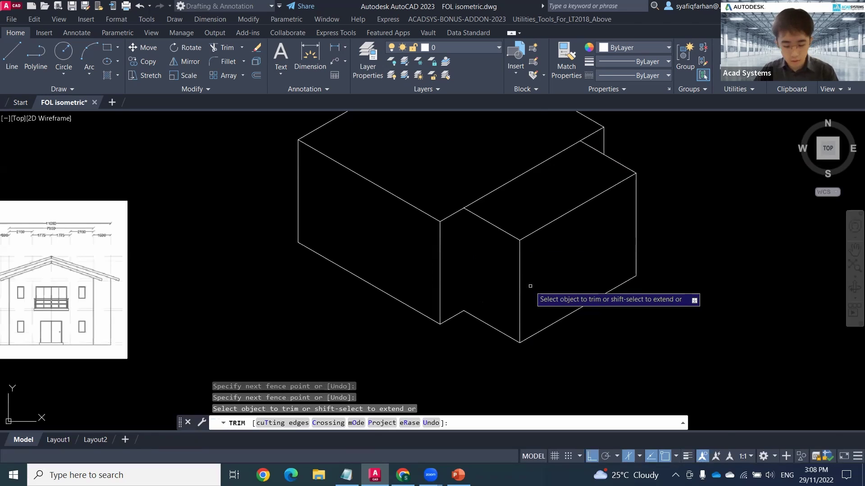
click(520, 266)
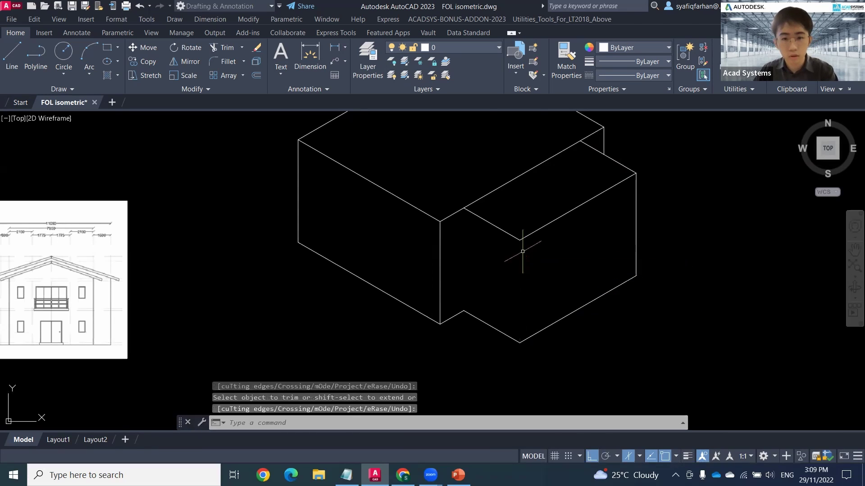
key(Escape)
key(ctrl+z)
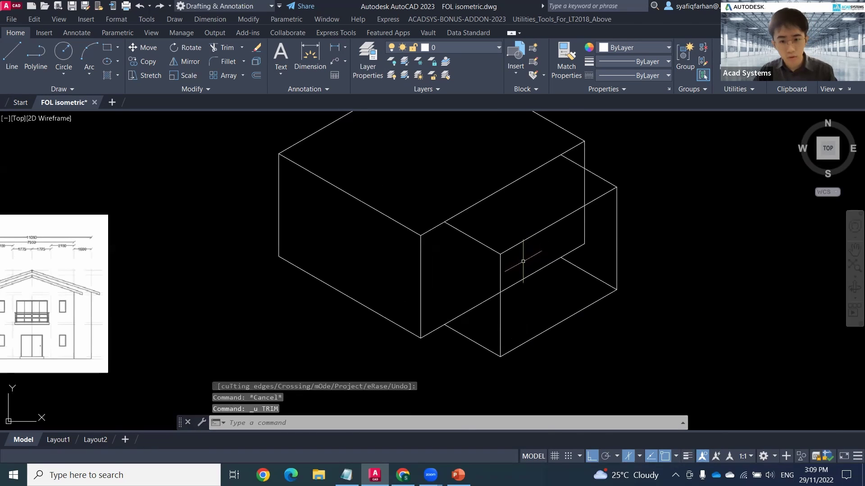
click(540, 260)
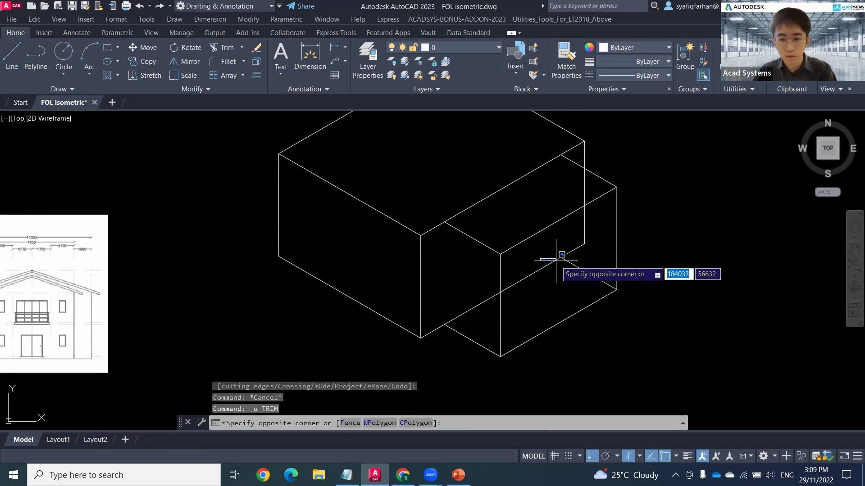
key(Escape)
Trim the main box's base line and far vertical edge where they are hidden behind the projecting section.
text(TR)
key(Return)
drag(550, 257, 565, 278)
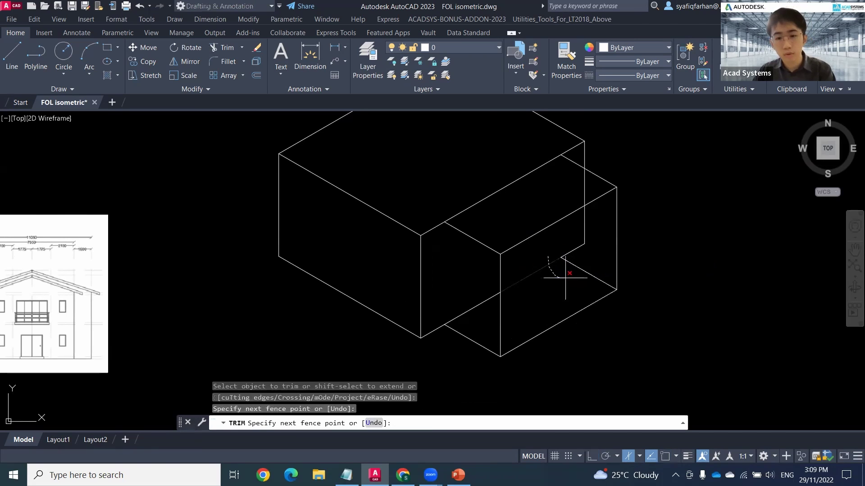
drag(585, 228, 583, 234)
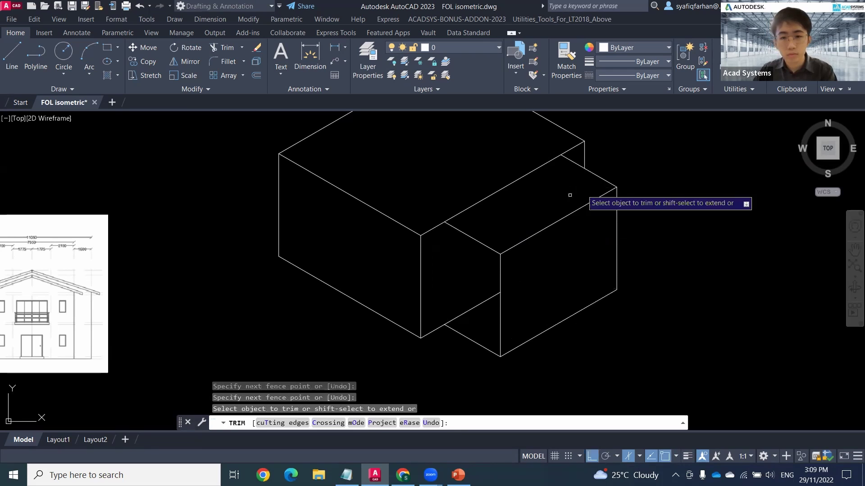
drag(514, 312, 459, 292)
key(Escape)
Copy the projecting section's near vertical edge from its top end to the corner where the section meets the main box.
text(co)
key(Return)
click(501, 272)
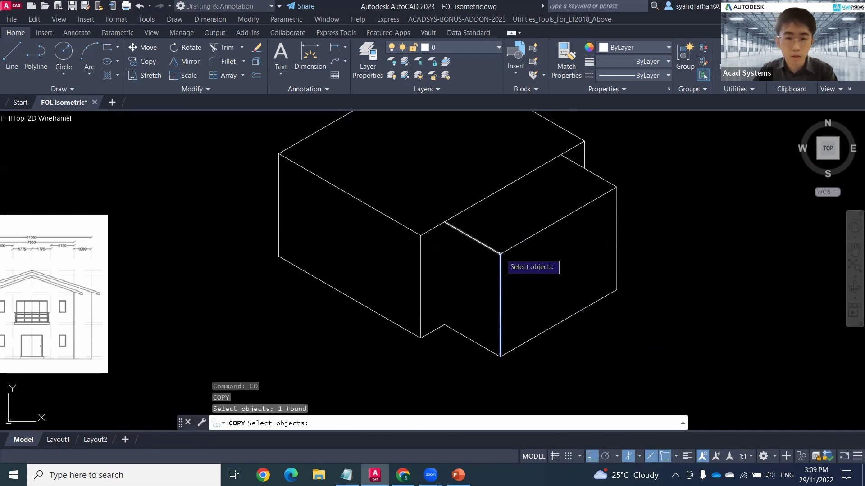
key(Return)
click(500, 254)
click(444, 223)
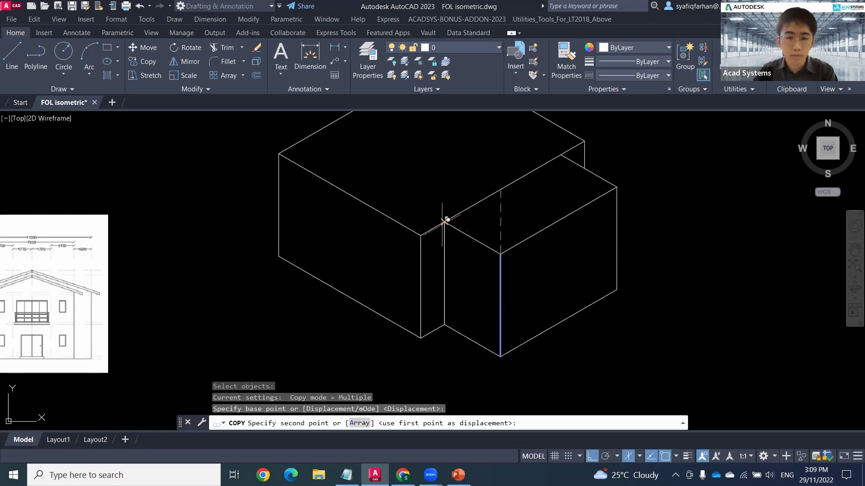
key(Escape)
Draw a vertical line 2287 high from the midpoint of the main box's front top edge.
middle_drag(392, 284, 458, 266)
middle_drag(279, 283, 478, 257)
scroll(272, 204, up, 2)
middle_drag(277, 205, 549, 188)
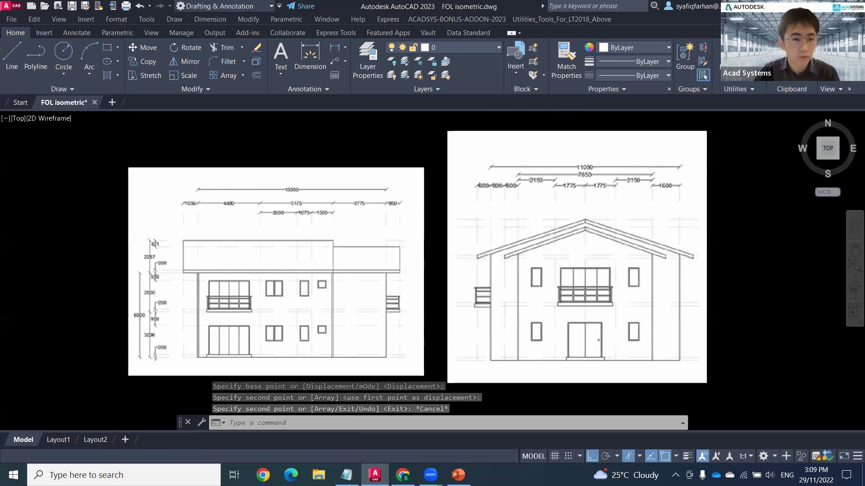
scroll(253, 230, up, 2)
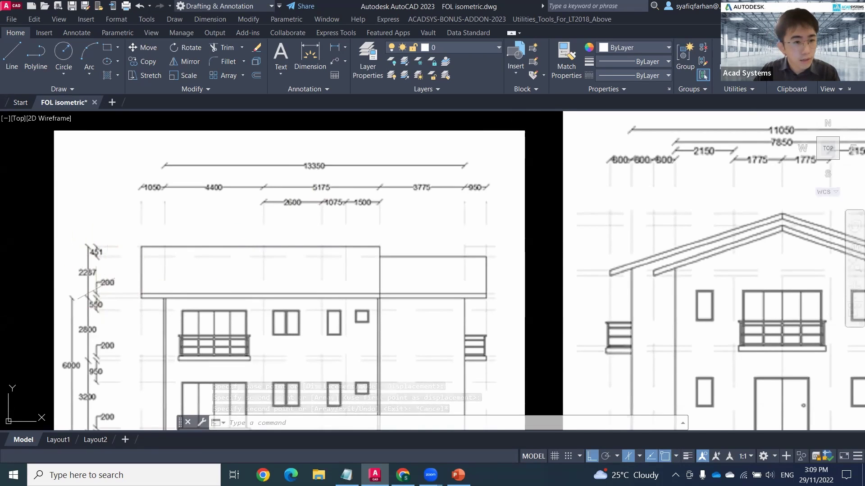
scroll(271, 314, down, 5)
scroll(503, 261, up, 5)
key(l)
key(Return)
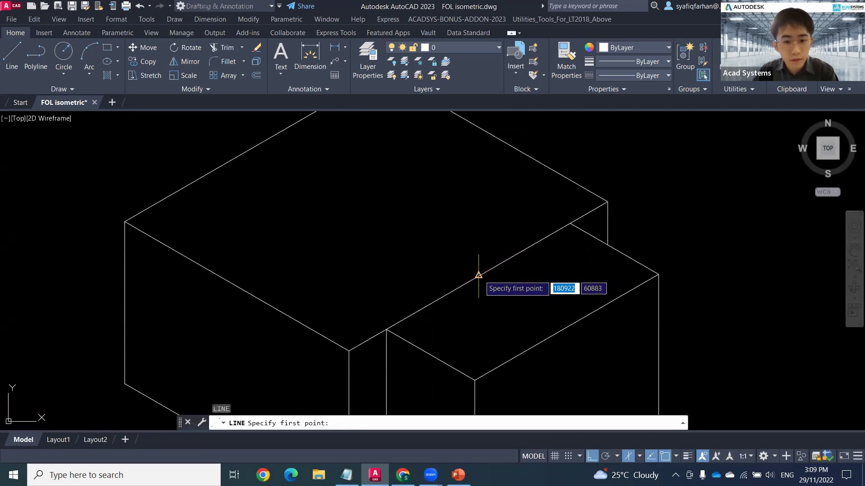
click(479, 276)
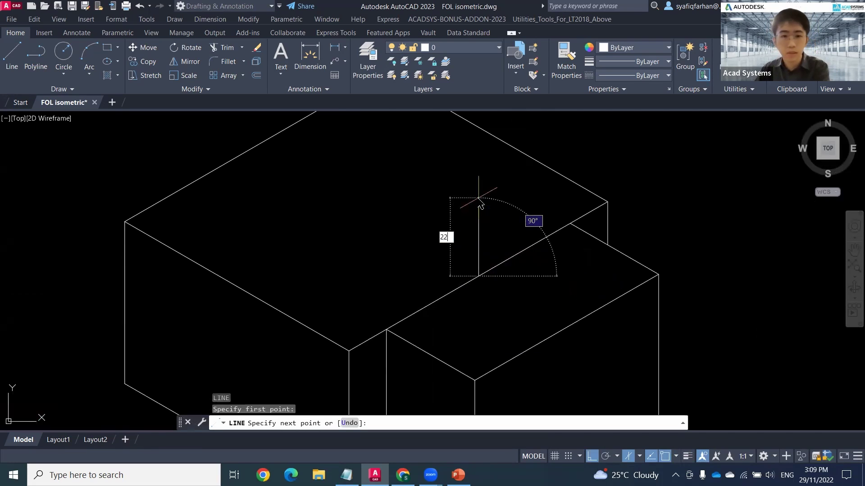
key(Return)
key(Escape)
Examine the roof and overhang dimensions in the front and side elevations.
middle_drag(391, 266, 691, 161)
middle_drag(366, 245, 692, 181)
scroll(350, 214, up, 3)
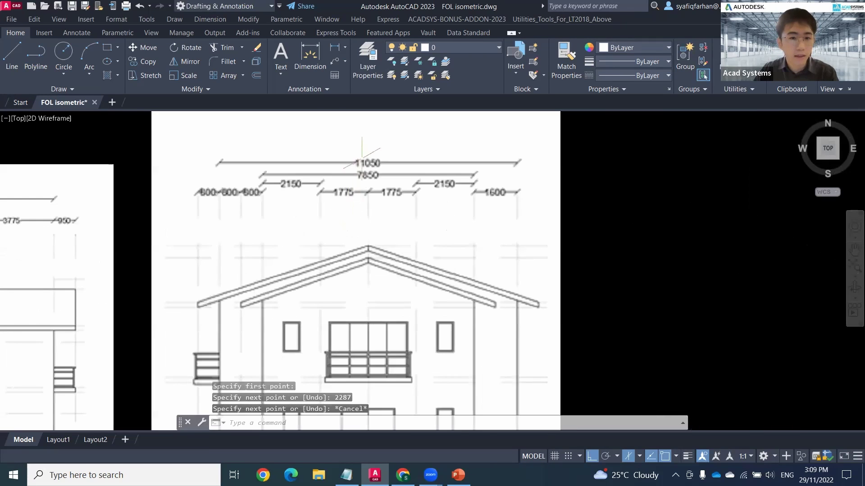
middle_drag(282, 238, 517, 224)
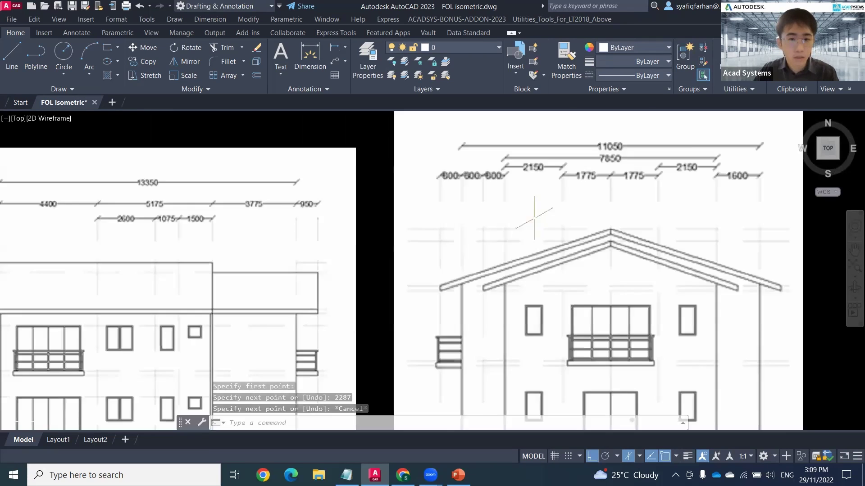
scroll(516, 226, down, 2)
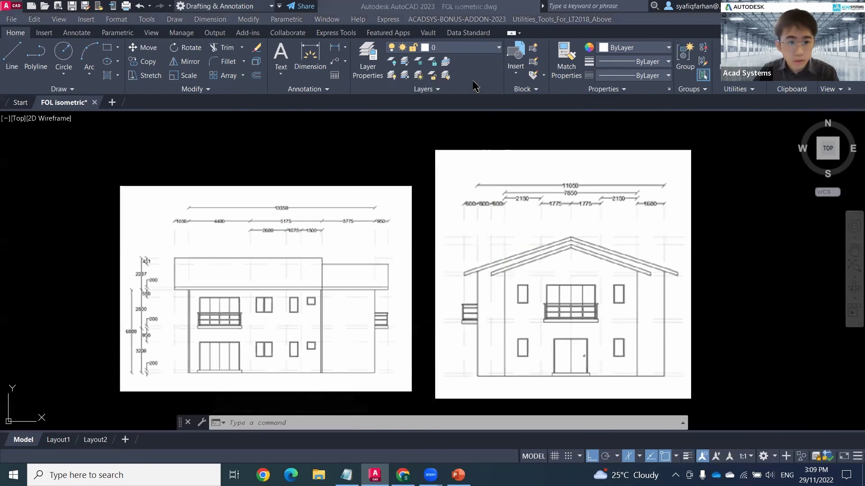
scroll(533, 213, down, 2)
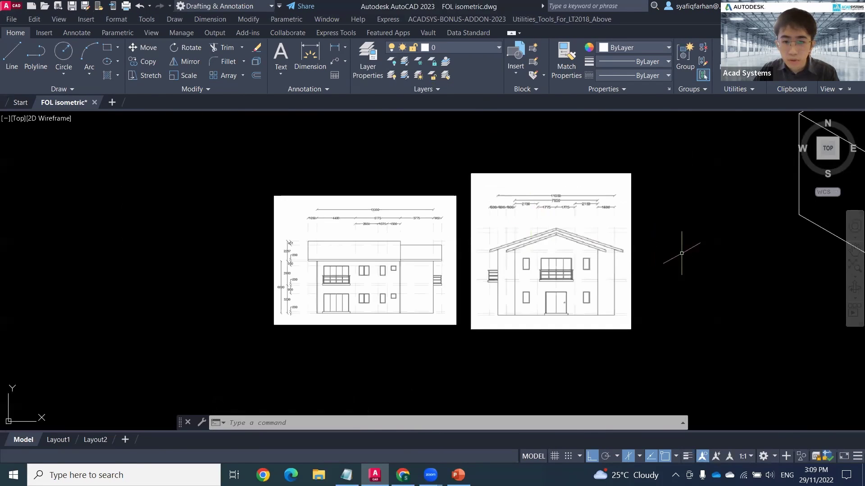
middle_drag(703, 252, 534, 259)
scroll(730, 216, down, 2)
middle_drag(709, 223, 490, 265)
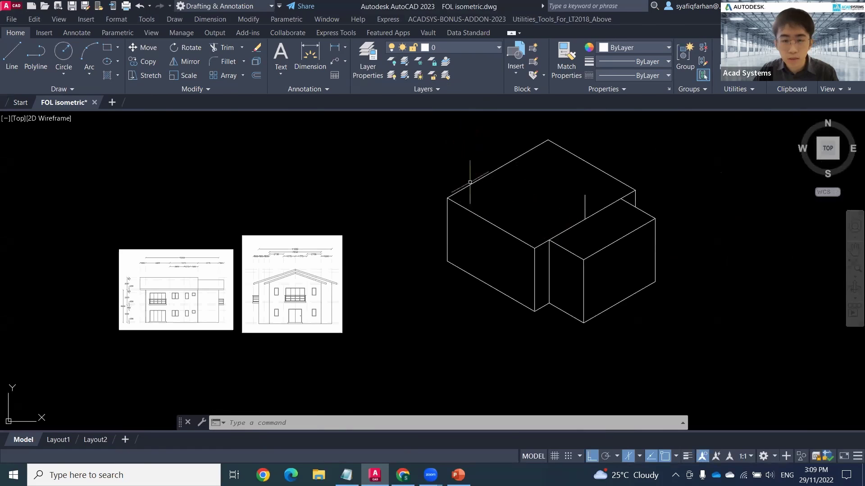
click(424, 126)
scroll(421, 286, up, 6)
middle_drag(421, 286, 734, 332)
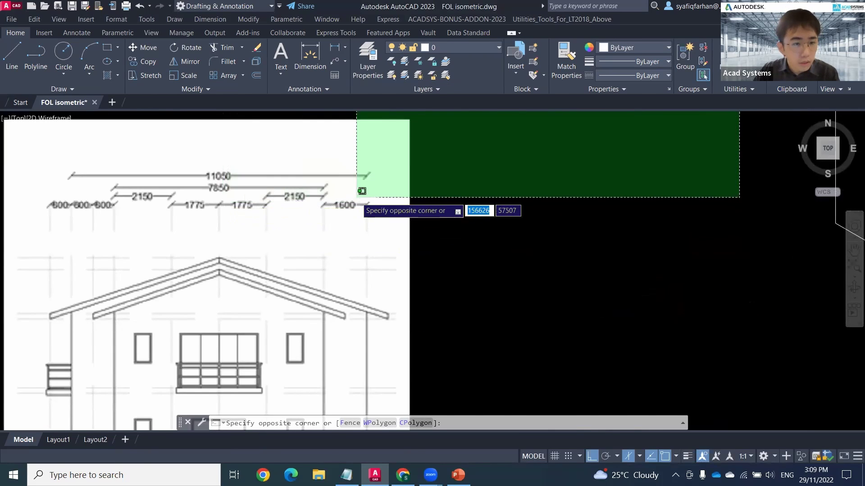
key(Escape)
mouse_move(218, 245)
middle_down()
mouse_move(363, 242)
mouse_move(427, 224)
middle_up()
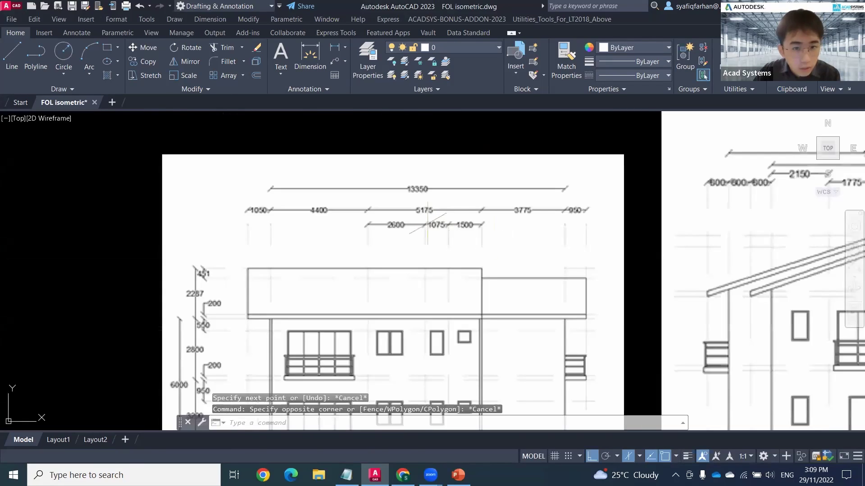
middle_drag(540, 262, 540, 211)
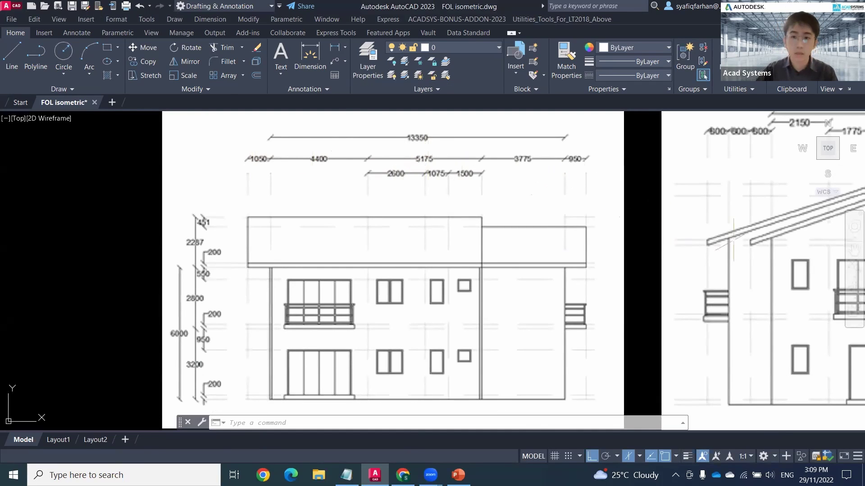
Draw a ridge line 10625 long on the left isoplane from the top of the 2287 line towards the back of the box.
scroll(750, 230, down, 4)
middle_drag(750, 230, 231, 234)
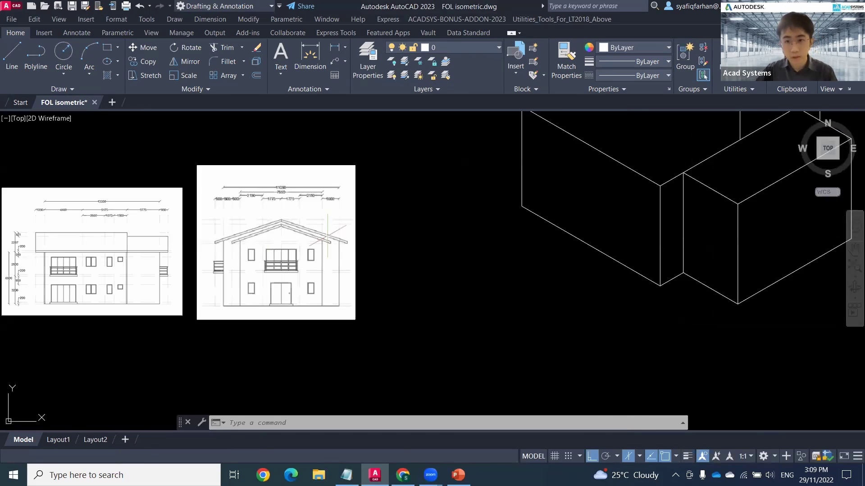
middle_drag(537, 218, 427, 336)
key(Return)
key(F5)
click(629, 219)
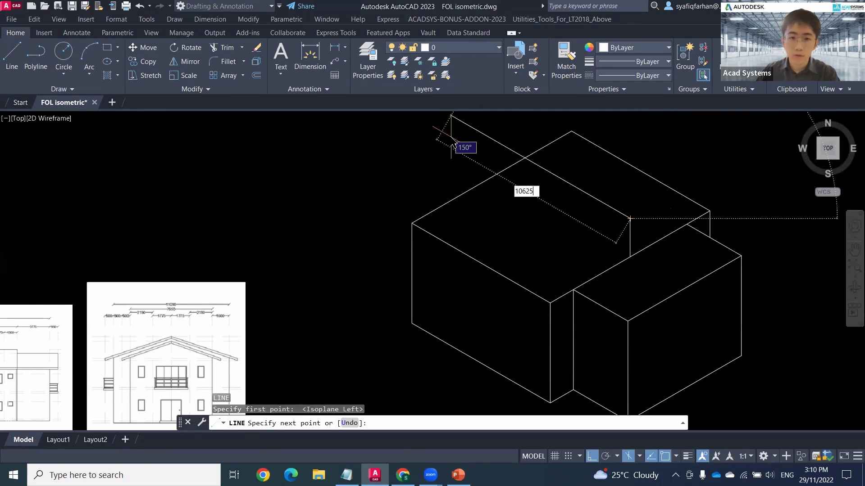
key(Return)
key(Escape)
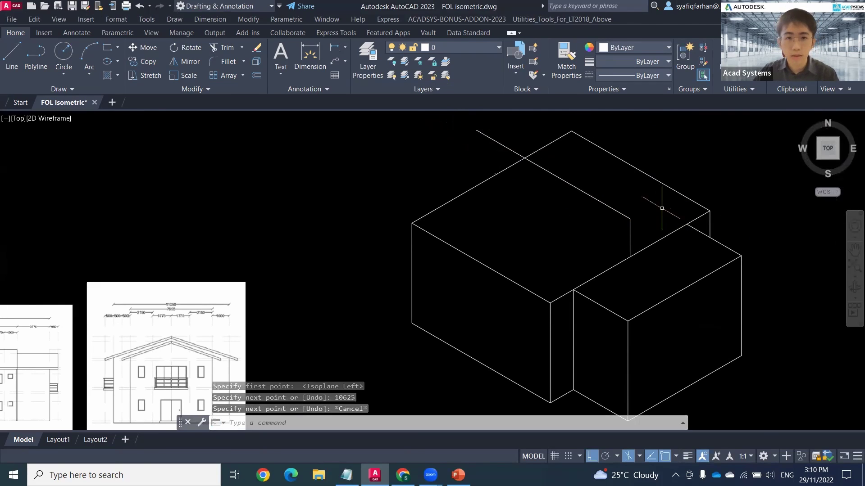
Examine the overhang width and roof thickness dimensions in the side and front elevations.
middle_drag(346, 243, 558, 199)
scroll(459, 268, up, 5)
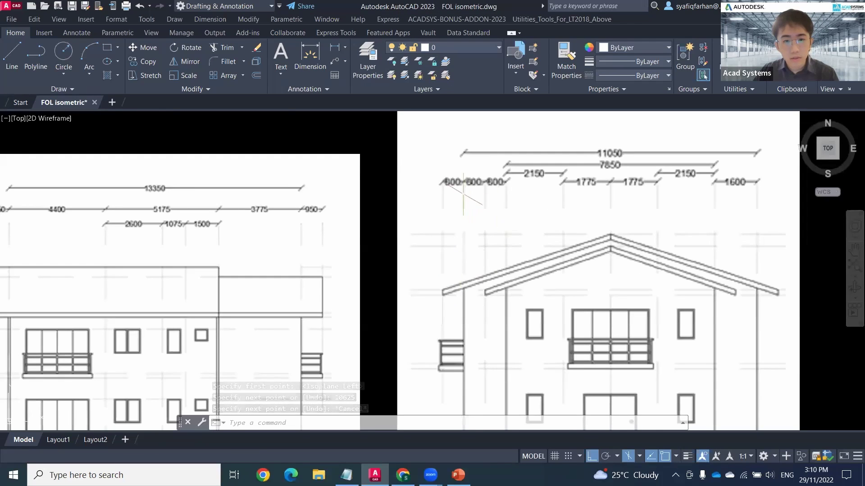
middle_drag(425, 239, 490, 219)
middle_drag(233, 272, 269, 265)
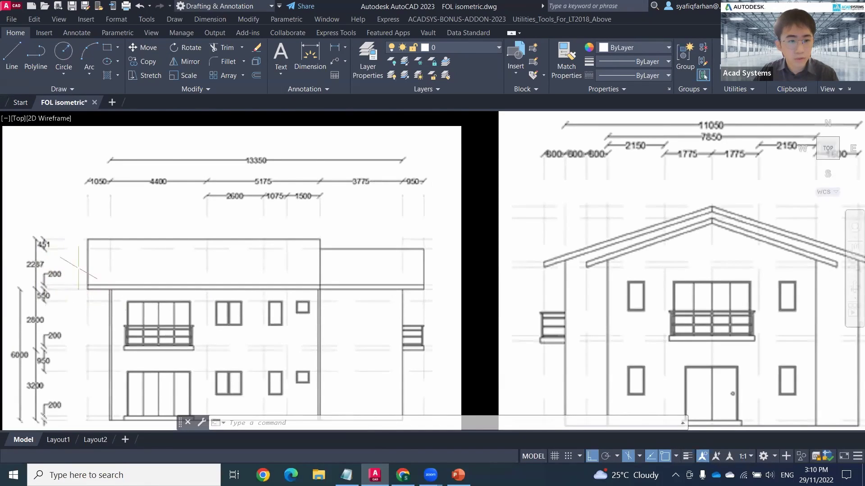
middle_drag(608, 265, 343, 155)
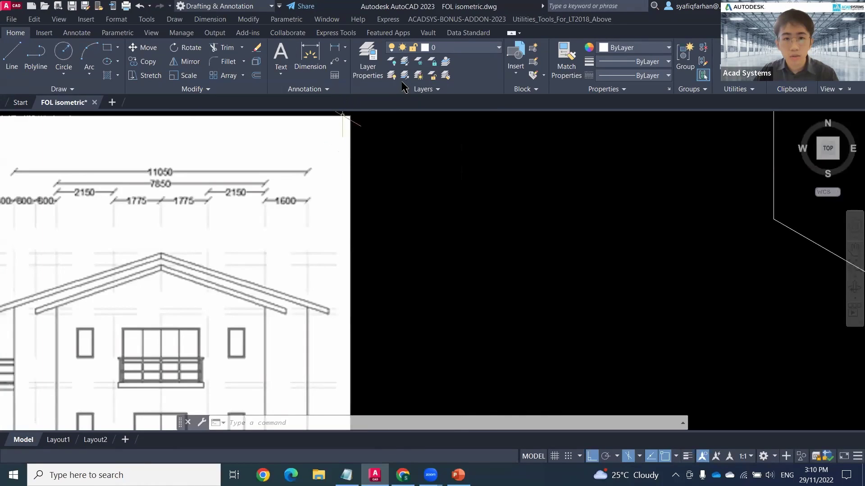
scroll(644, 239, down, 4)
middle_drag(633, 248, 257, 248)
scroll(484, 199, up, 4)
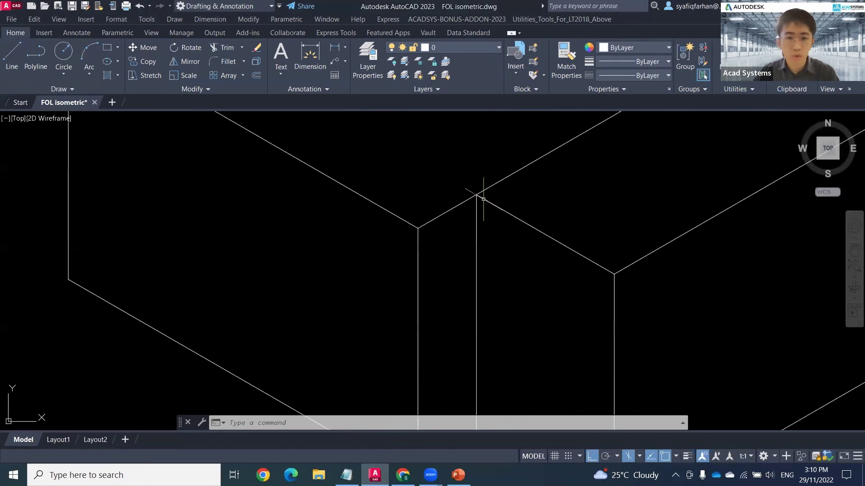
Draw an 800 overhang line from the main box's near top corner, a 200 rise, and a slope up to the ridge's front end.
text(l)
key(Return)
click(418, 228)
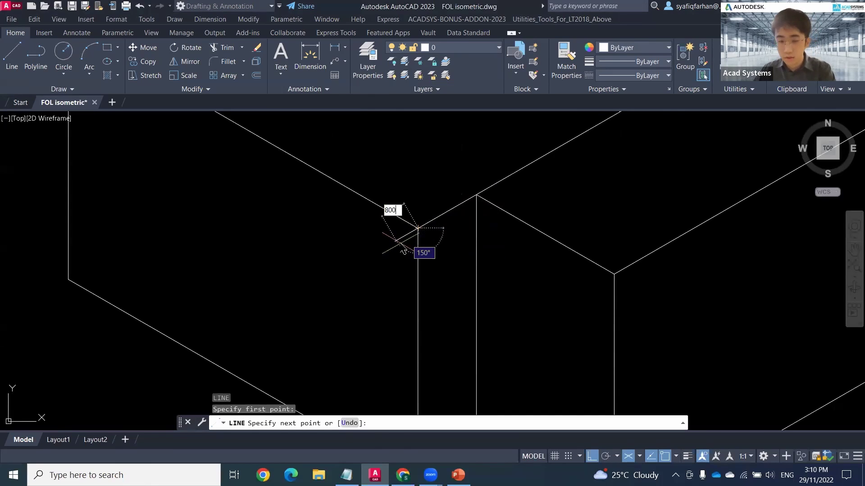
text(800)
key(Return)
key(F5)
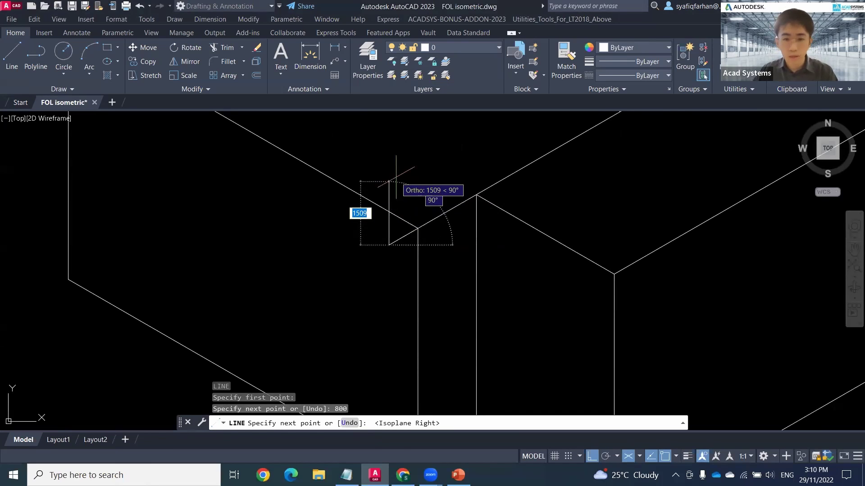
text(200)
key(Return)
scroll(395, 179, up, 8)
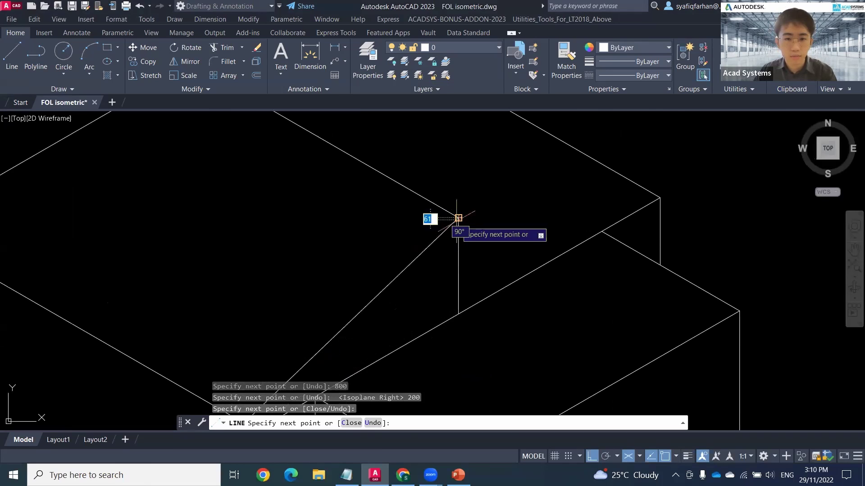
key(Escape)
Erase the vertical construction line below the ridge's front end.
click(488, 250)
click(457, 246)
key(Delete)
middle_drag(458, 246, 455, 220)
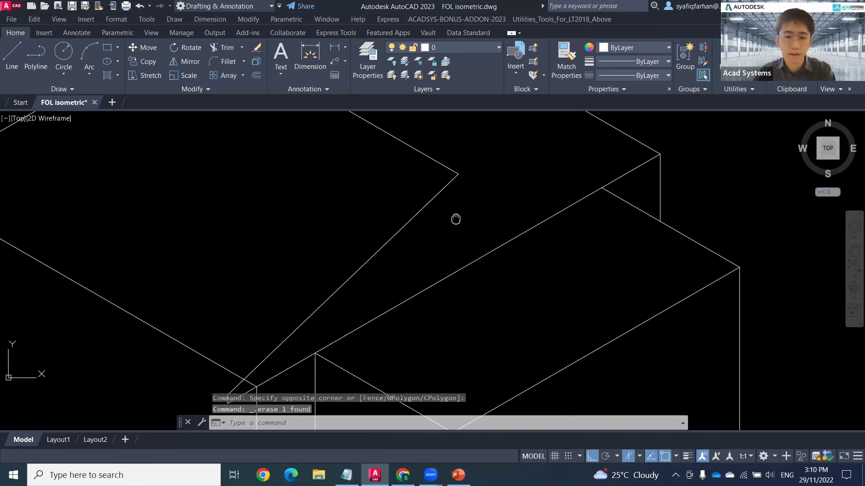
Draw a 200 line down from the ridge's front end, continuing as the roof's underside to the near overhang's lower end.
text(l)
key(Return)
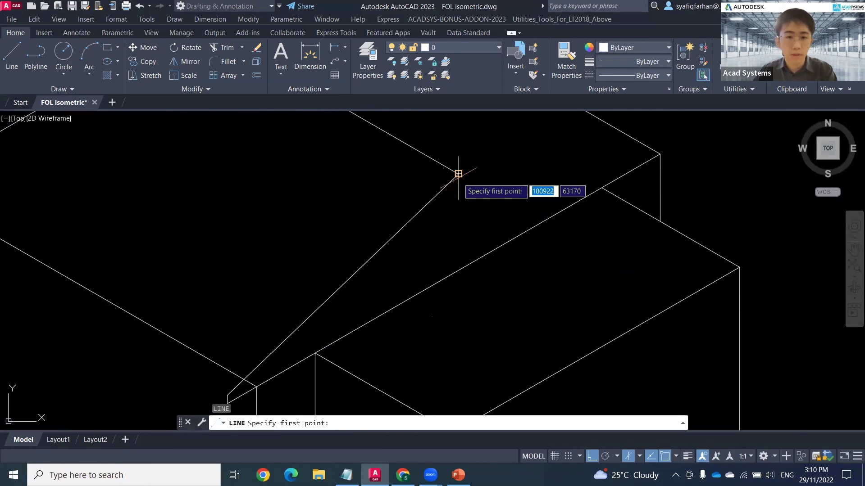
click(458, 174)
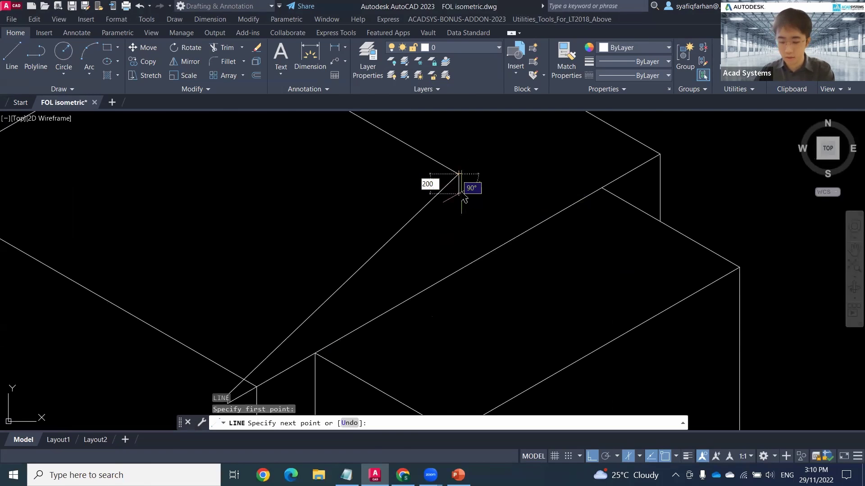
text(200)
key(Return)
scroll(309, 270, up, 5)
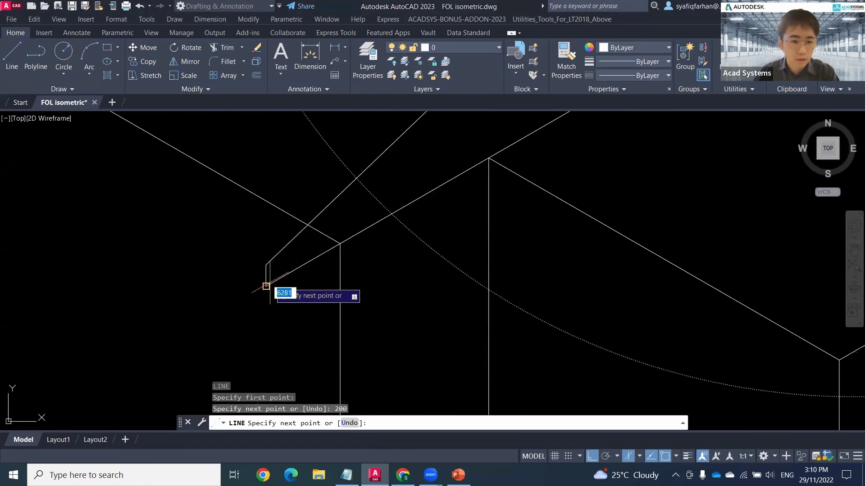
click(270, 283)
key(Escape)
scroll(595, 195, down, 4)
middle_drag(600, 193, 380, 374)
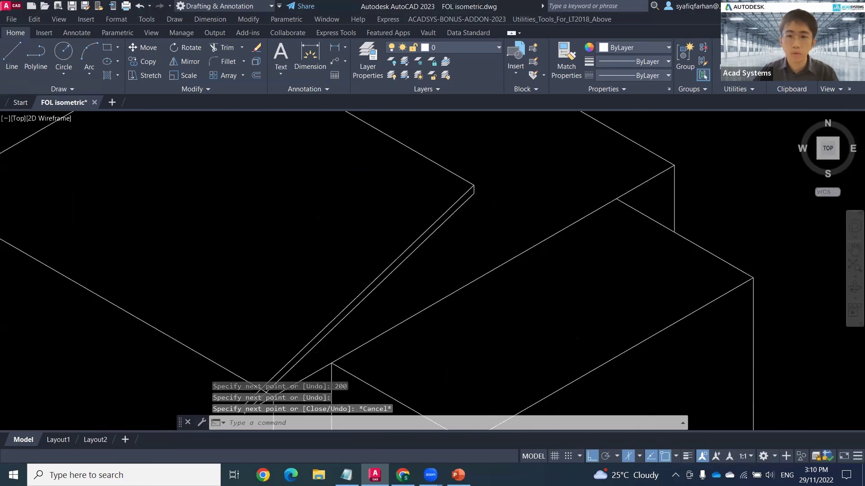
Draw an 800 overhang from the far end of the front top edge, a 200 rise, and a slope to the ridge's front end.
middle_drag(576, 205, 470, 266)
text(l)
key(Return)
click(534, 236)
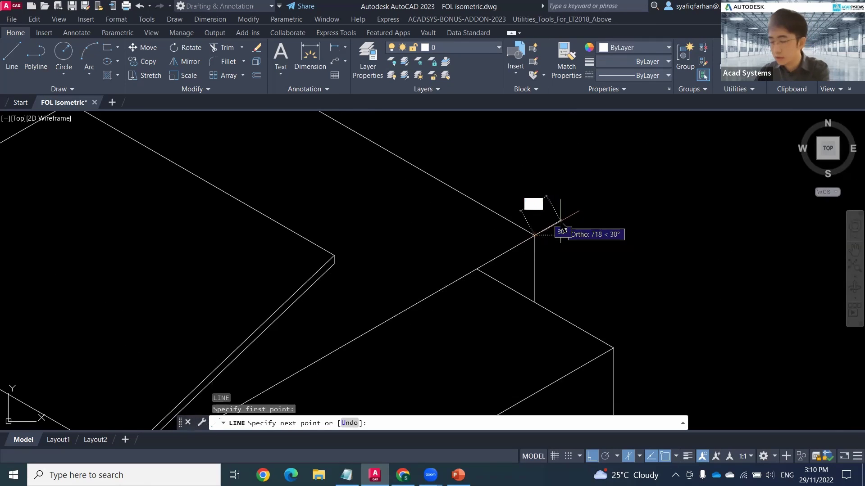
text(800)
key(Return)
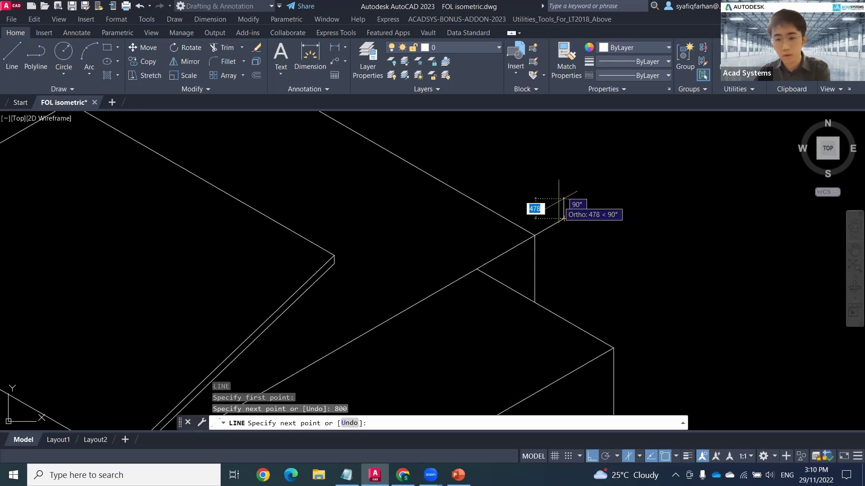
key(Return)
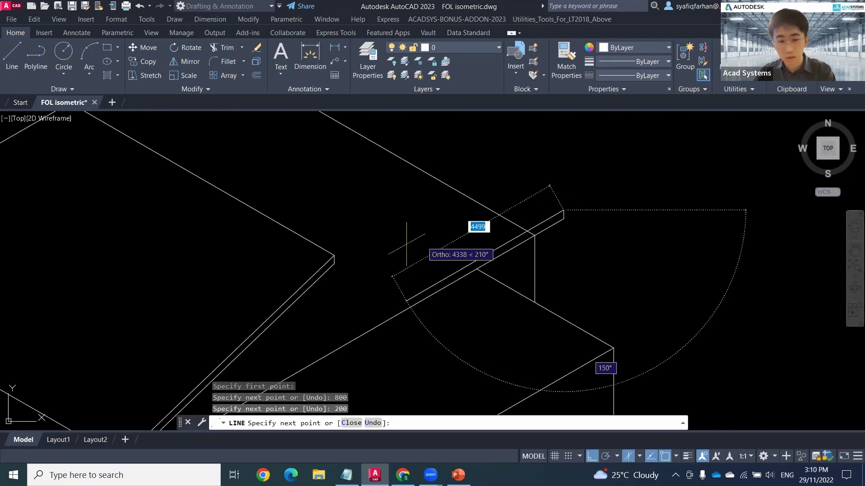
scroll(406, 252, up, 5)
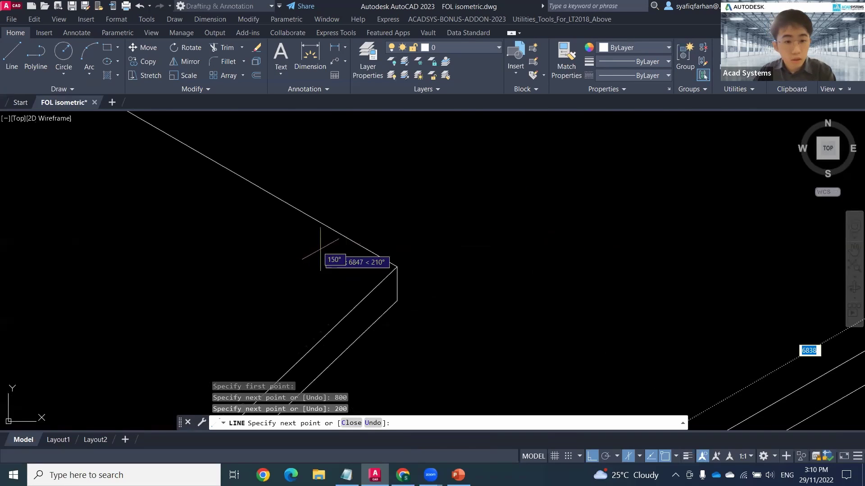
click(398, 267)
key(Escape)
Draw the far slope's underside from the bottom of the ridge's 200 line to the far overhang's lower end.
key(Return)
click(398, 300)
scroll(405, 307, down, 3)
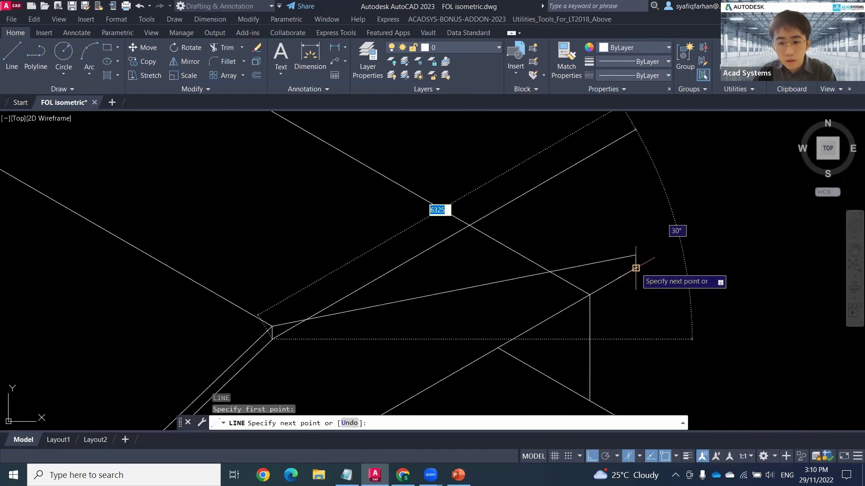
click(635, 269)
key(Escape)
middle_drag(376, 307, 393, 266)
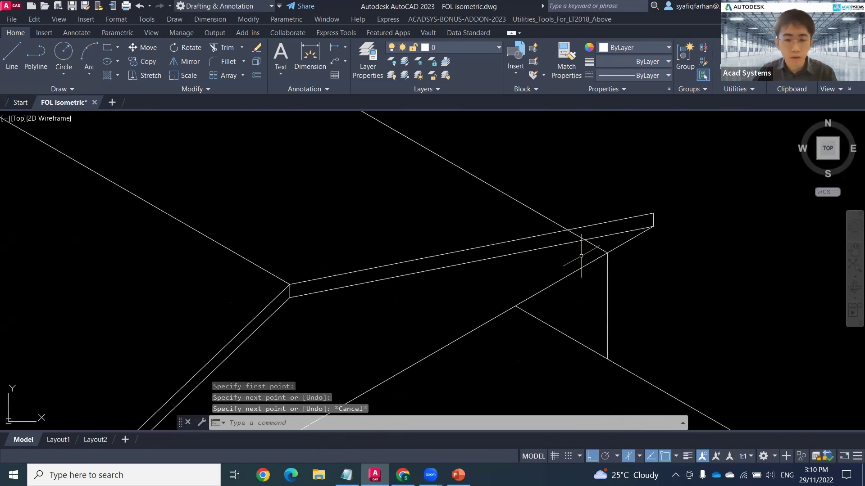
Trim the main box's two top side edges where the front gable's roof slopes cross them.
text(tr\)
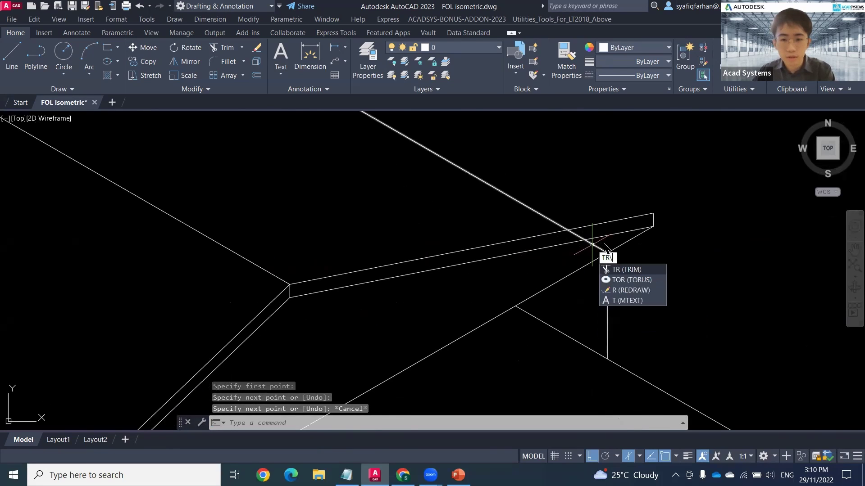
key(Return)
drag(603, 238, 584, 231)
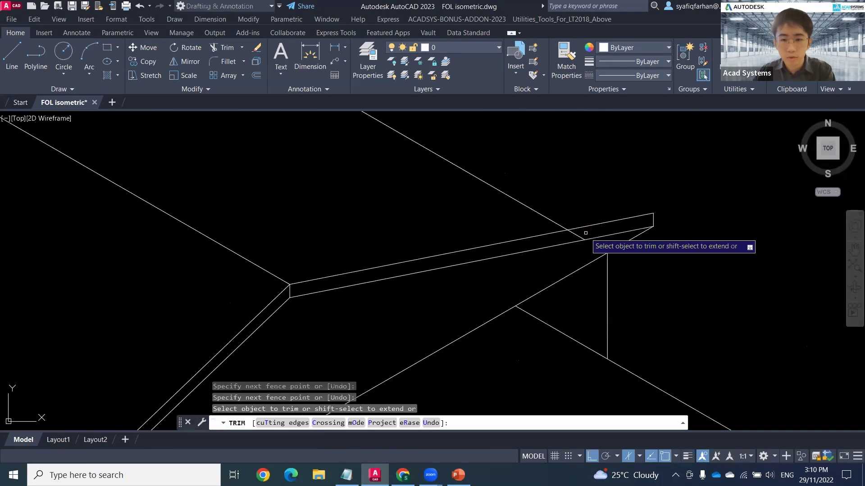
scroll(466, 299, down, 3)
scroll(270, 347, up, 6)
click(281, 345)
click(266, 349)
click(270, 348)
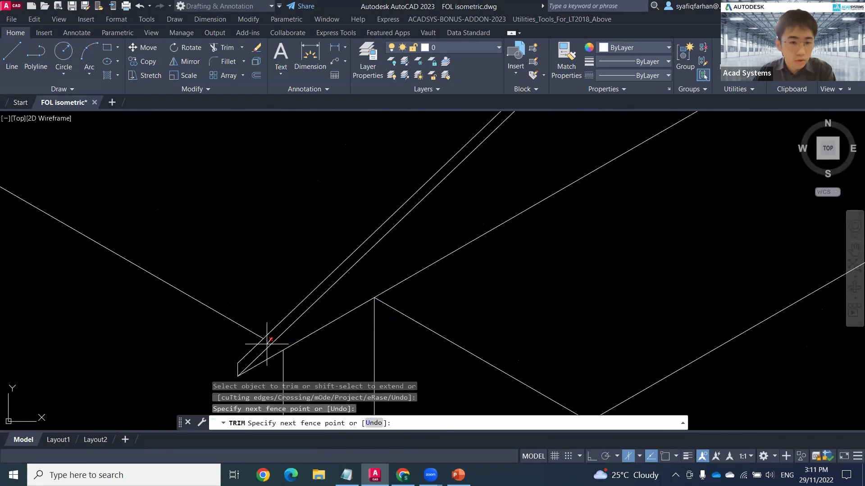
key(Escape)
Copy the front gable's slope lines, overhang lines and box edge from the ridge's front end to its back end.
middle_drag(288, 324, 320, 233)
scroll(293, 253, up, 6)
click(159, 257)
middle_drag(273, 322, 358, 213)
click(379, 298)
click(379, 274)
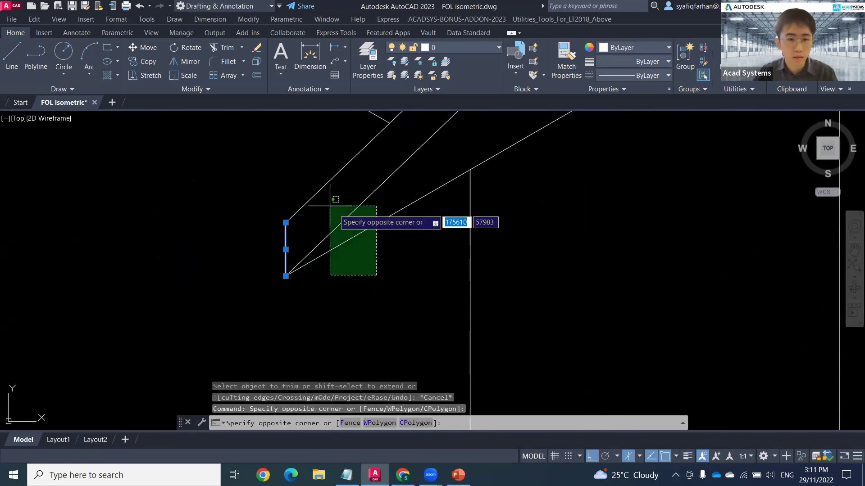
click(288, 178)
scroll(531, 181, down, 5)
middle_drag(578, 177, 444, 289)
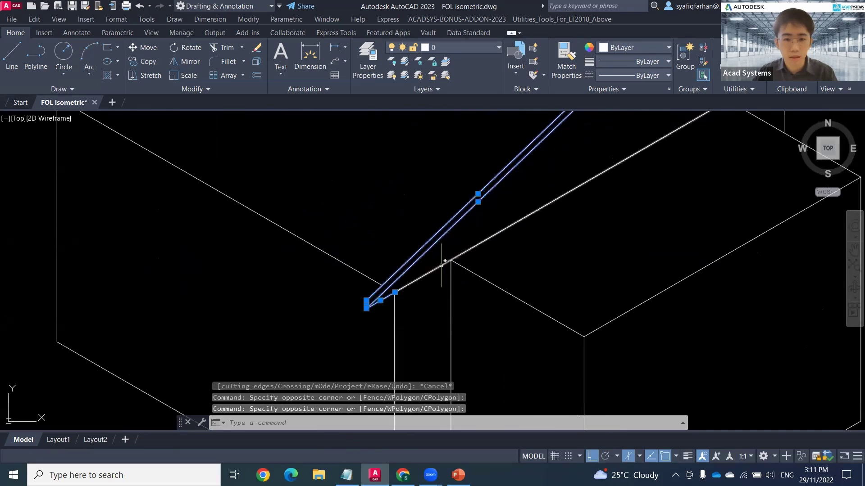
middle_drag(535, 187, 443, 261)
click(444, 294)
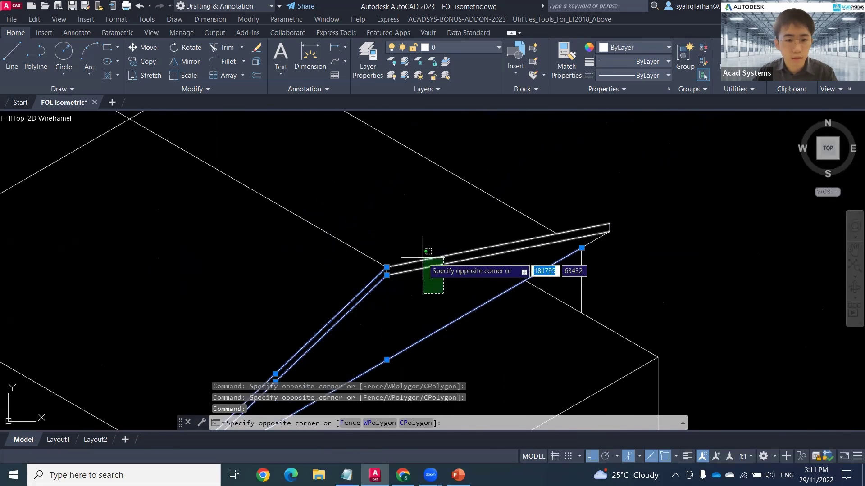
click(423, 259)
scroll(659, 246, up, 3)
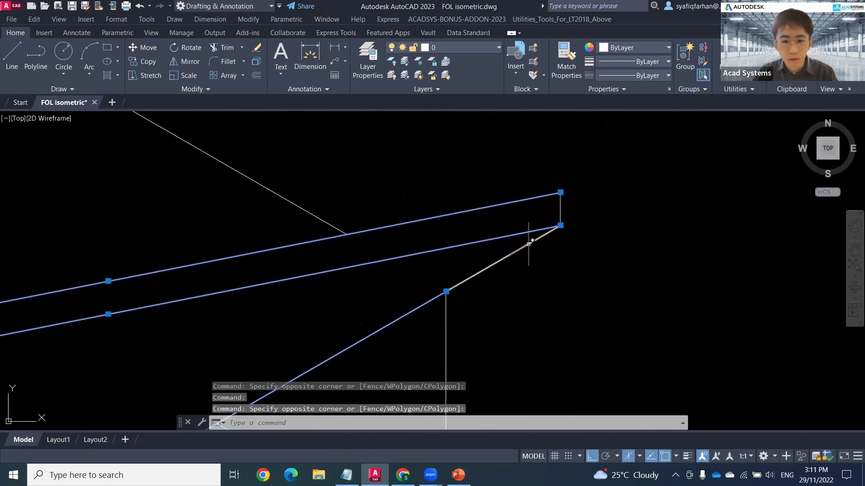
scroll(560, 247, down, 4)
text(c)
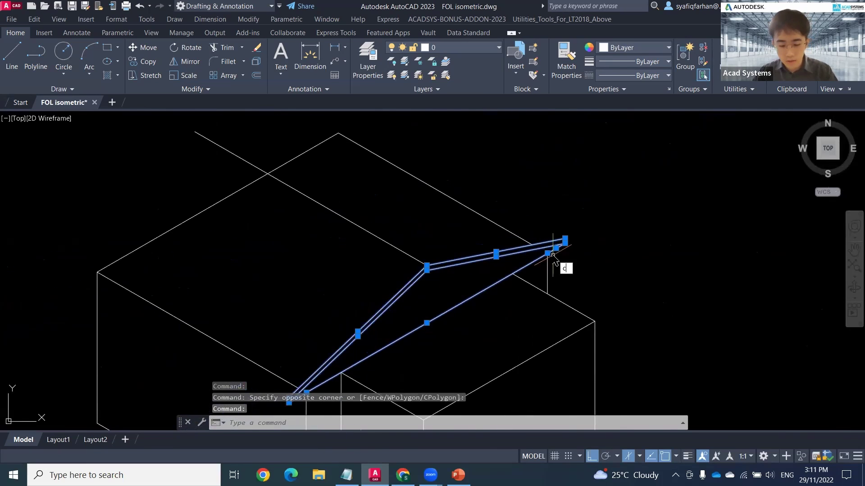
text(o)
key(Return)
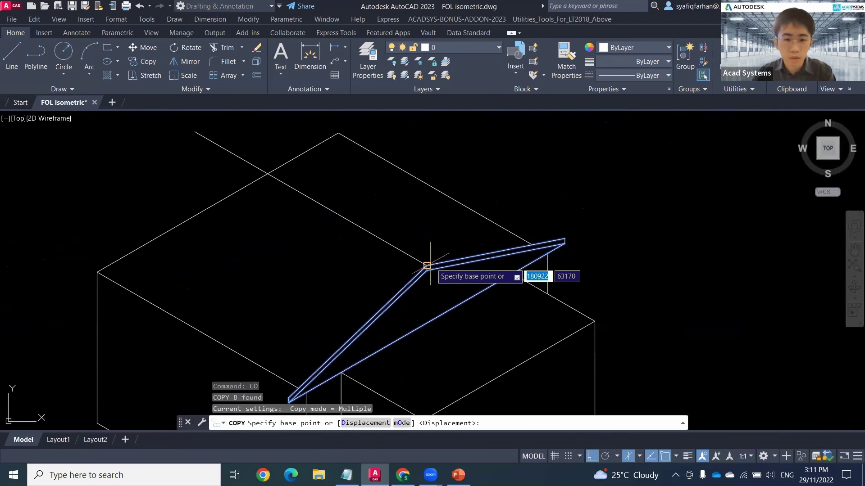
click(426, 266)
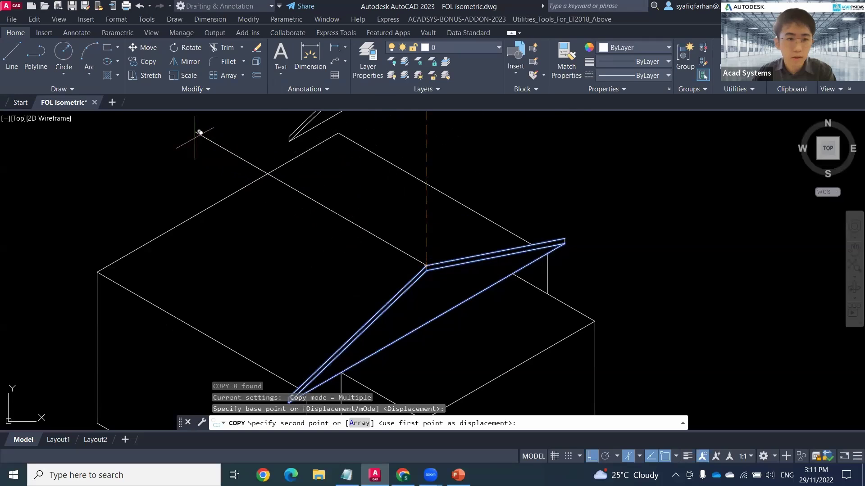
key(Escape)
Erase the copied box edge and both copied 800 overhang lines from the back gable.
middle_drag(158, 277, 367, 195)
scroll(312, 127, up, 4)
click(359, 199)
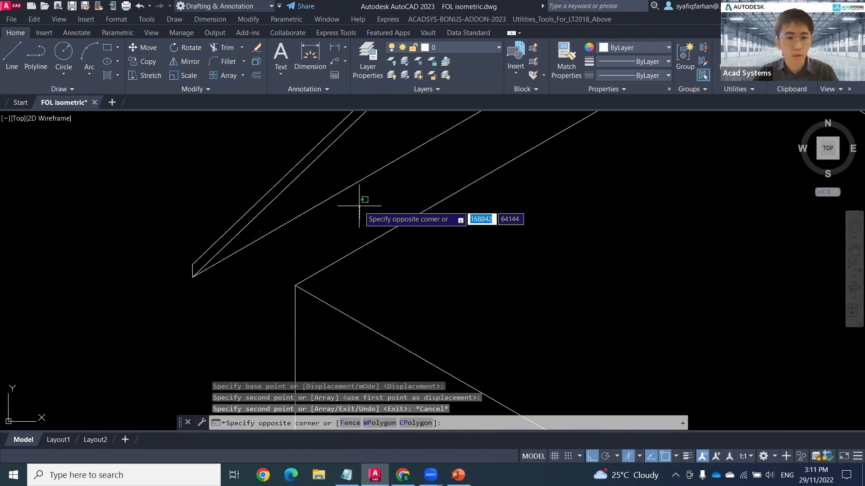
click(344, 178)
key(Delete)
click(247, 258)
click(228, 247)
key(Delete)
middle_drag(607, 266, 521, 357)
scroll(522, 357, down, 5)
scroll(496, 203, up, 8)
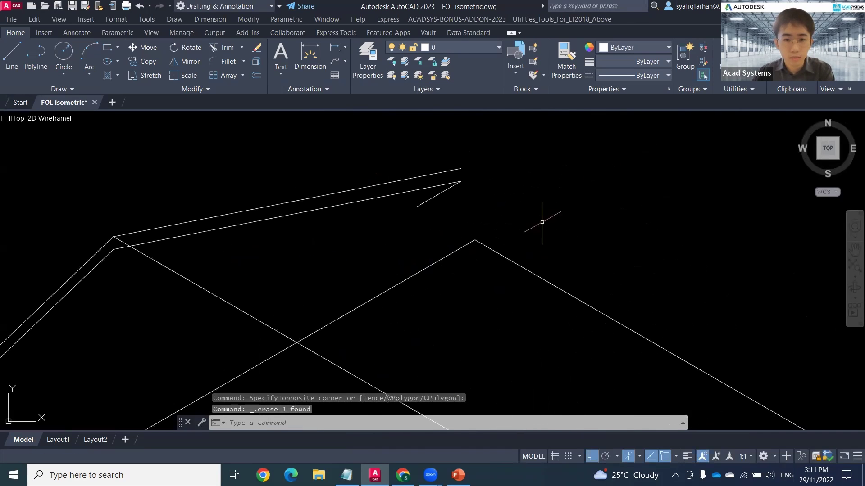
click(480, 211)
click(448, 190)
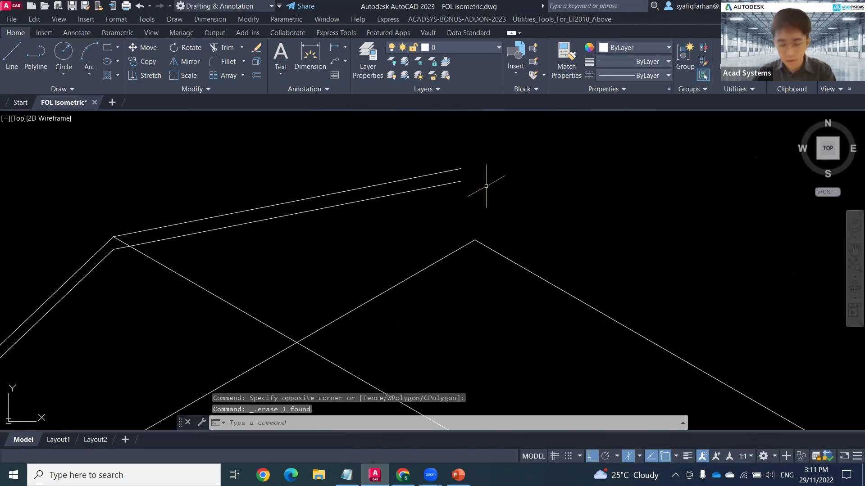
Try to close the far eave end of the back gable with a short line, and erase that line.
text(l)
key(Return)
click(461, 168)
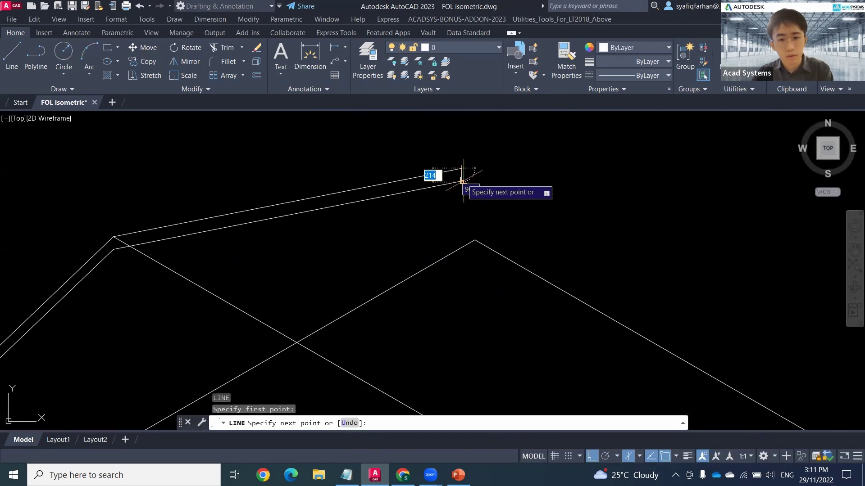
click(461, 182)
key(Escape)
scroll(397, 329, down, 1)
scroll(486, 227, up, 5)
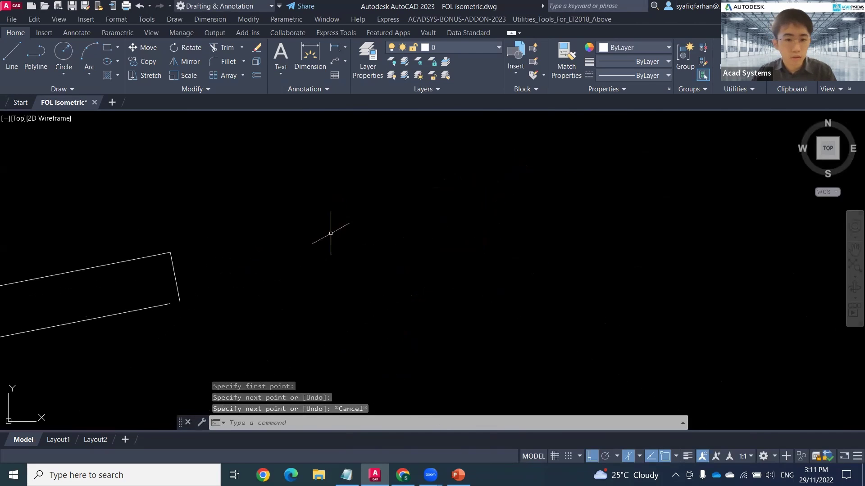
click(278, 287)
click(178, 277)
key(Delete)
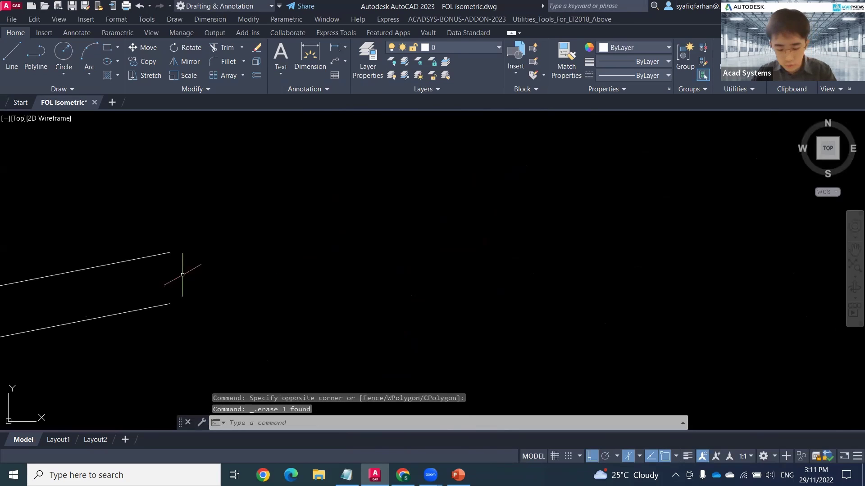
Draw a short vertical line closing the far eave end of the back gable between its upper and lower slope lines.
text(l)
key(Return)
click(170, 252)
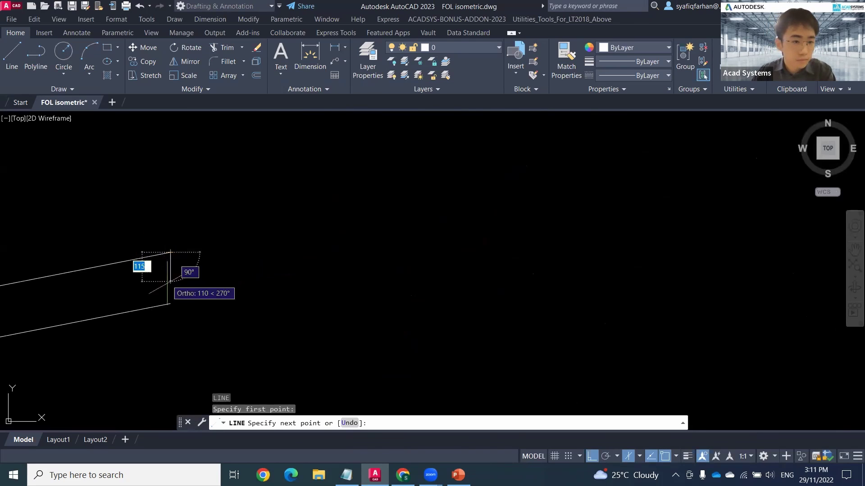
click(170, 303)
key(Escape)
scroll(176, 320, down, 5)
mouse_move(198, 293)
middle_down()
mouse_move(269, 170)
mouse_move(425, 63)
middle_up()
Copy the ridge line to the near eave's upper and lower corners and to the far eave's upper corner.
text(co)
key(Return)
click(270, 174)
key(Return)
click(189, 124)
middle_drag(116, 267, 357, 115)
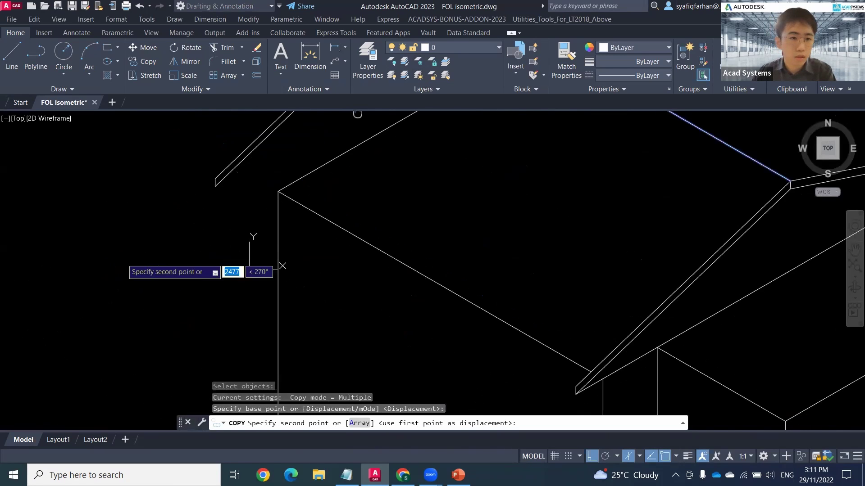
click(215, 179)
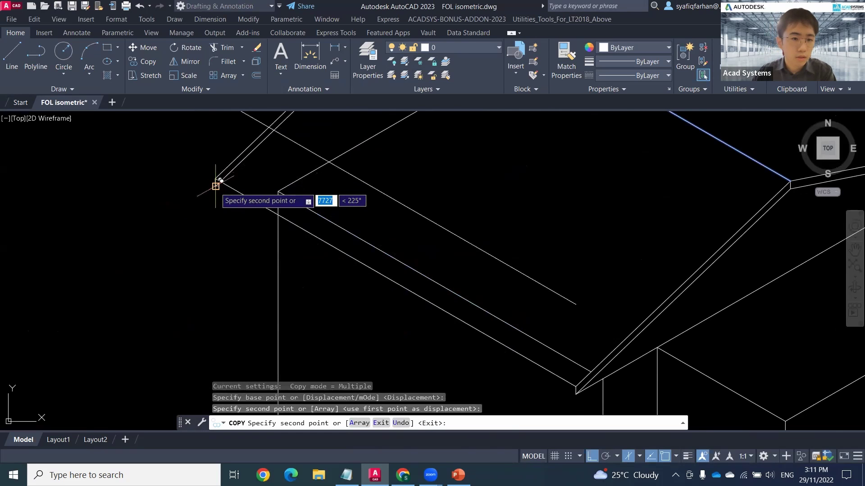
click(215, 186)
middle_drag(514, 146, 406, 293)
middle_drag(469, 185, 407, 280)
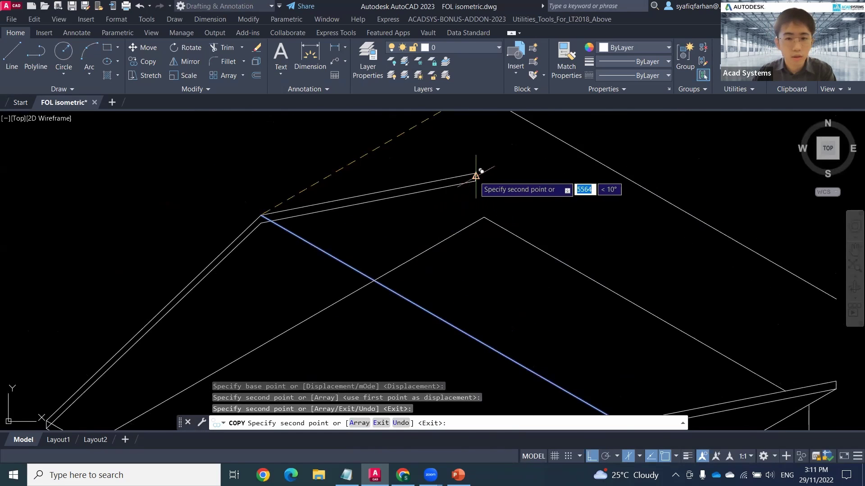
click(475, 176)
key(Escape)
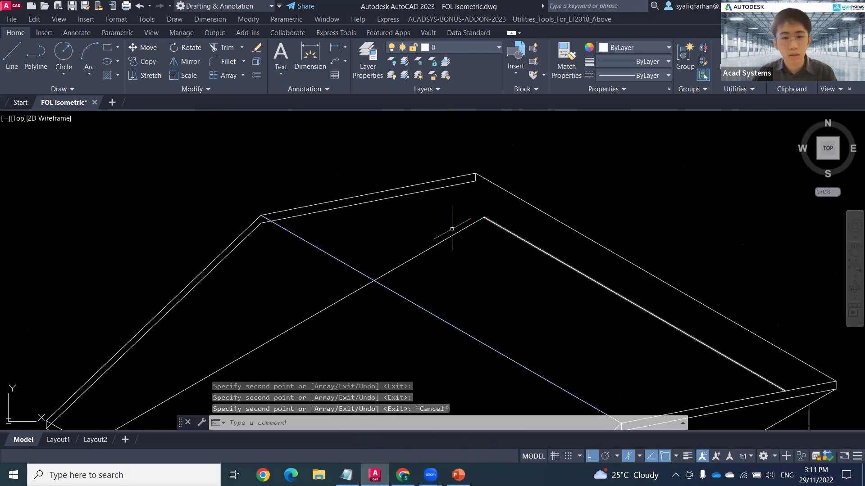
Trim away the back gable's two lower slope lines and its far eave closing line, which the roof hides.
mouse_move(451, 229)
middle_down()
mouse_move(452, 169)
mouse_move(496, 198)
middle_up()
text(TR)
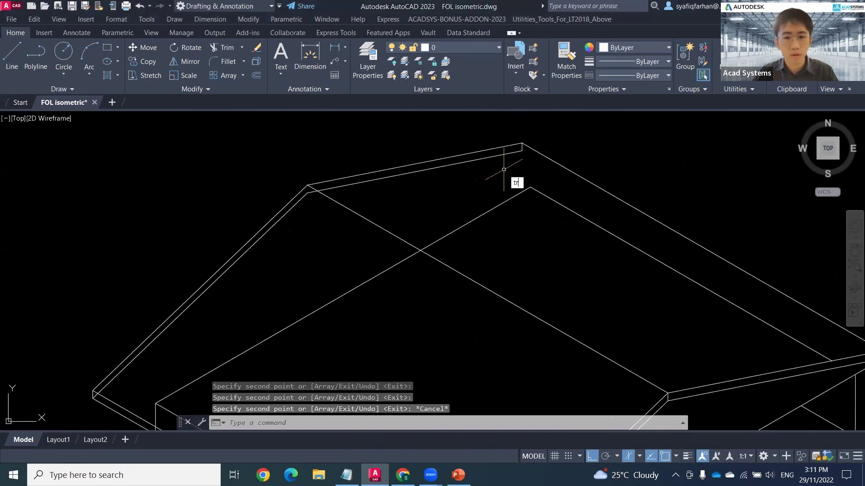
key(Return)
scroll(507, 165, up, 6)
middle_drag(495, 141, 478, 232)
drag(479, 205, 486, 223)
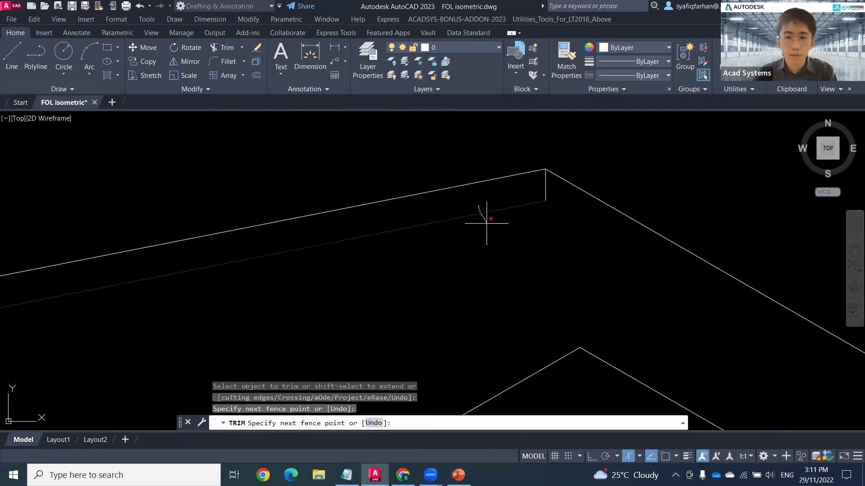
drag(531, 189, 528, 189)
middle_drag(408, 274, 678, 180)
scroll(394, 263, down, 4)
middle_drag(241, 309, 462, 221)
scroll(320, 270, up, 4)
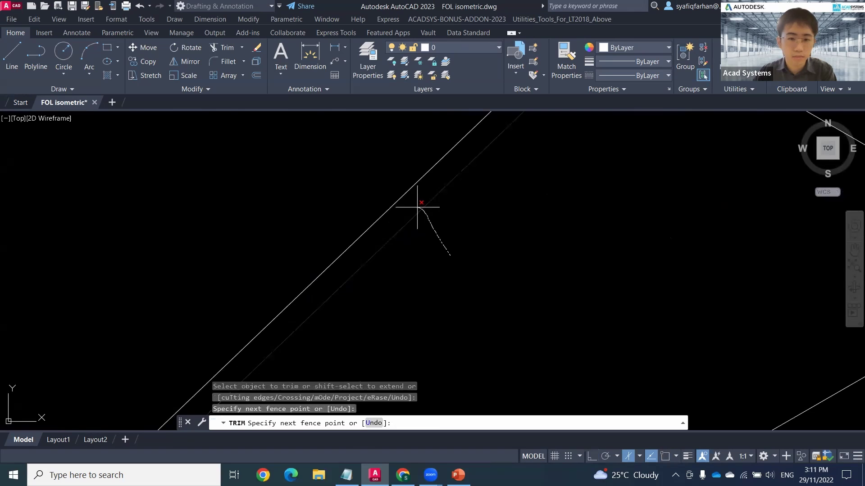
drag(417, 207, 411, 211)
Trim the main box's near side top edge and the wall corner where the near roof slope and eave cover them.
scroll(424, 298, down, 7)
middle_drag(422, 309, 520, 139)
drag(517, 155, 510, 220)
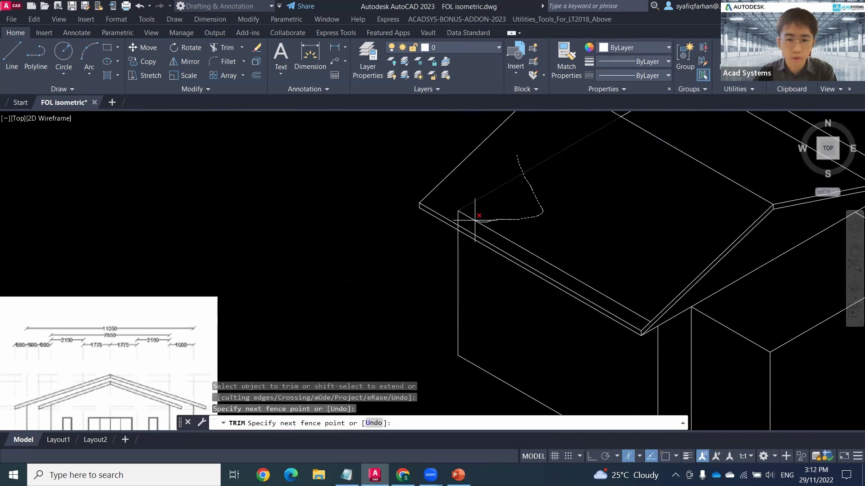
drag(457, 213, 459, 215)
scroll(462, 236, up, 8)
drag(416, 169, 446, 184)
scroll(644, 228, down, 6)
scroll(646, 229, down, 4)
middle_drag(696, 246, 521, 193)
scroll(523, 193, up, 4)
scroll(585, 278, up, 6)
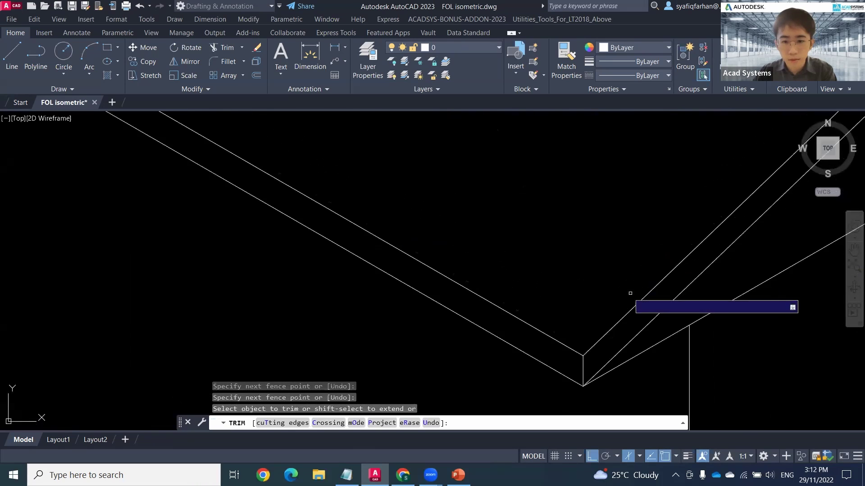
Trim the main box's remaining back, far side and front top edges around the roof and the front box.
scroll(661, 202, down, 8)
middle_drag(668, 188, 560, 340)
middle_drag(648, 203, 614, 257)
drag(562, 223, 529, 186)
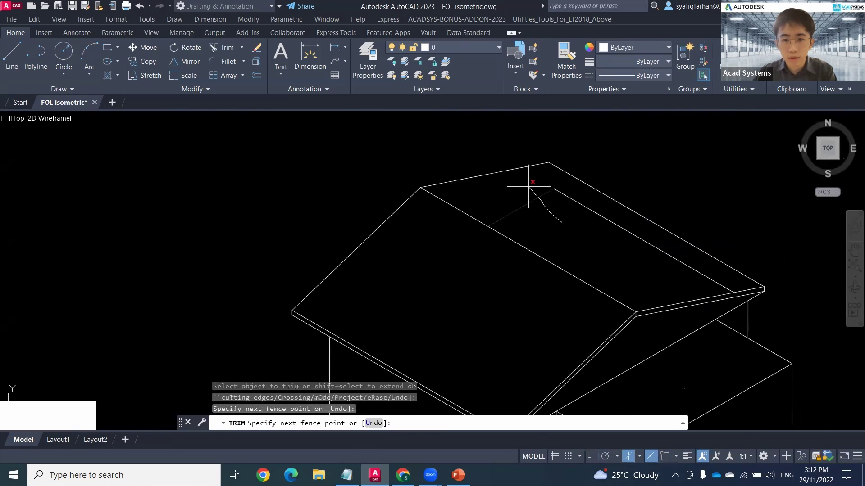
drag(590, 206, 591, 205)
middle_drag(736, 314, 728, 217)
drag(643, 250, 635, 270)
click(534, 324)
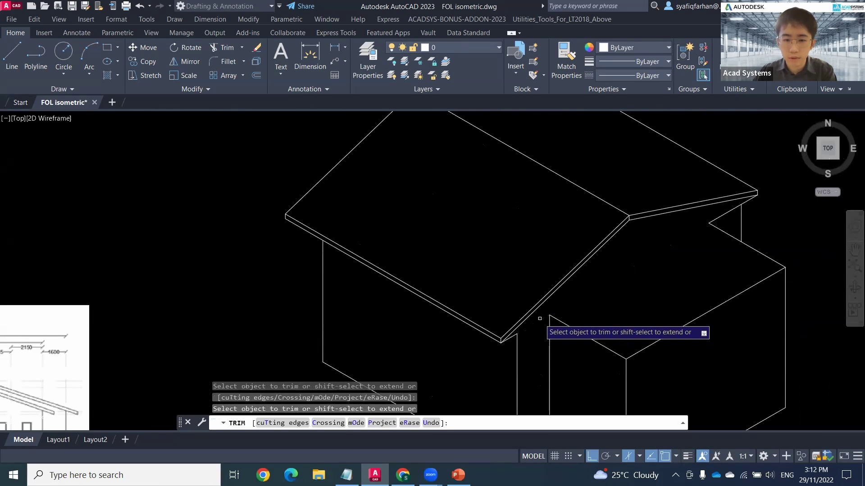
drag(727, 210, 720, 228)
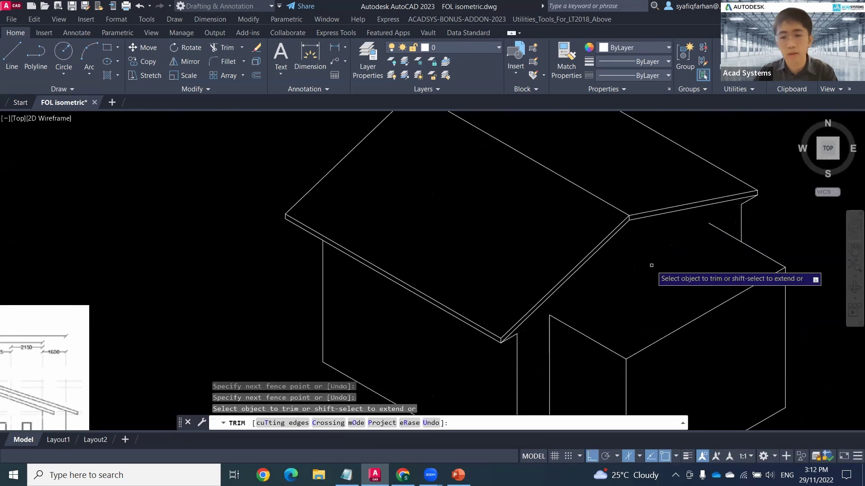
middle_drag(651, 264, 676, 221)
key(Escape)
Examine the side and front elevations for the smaller front roof's overhang, height and thickness dimensions.
middle_drag(697, 248, 656, 254)
middle_drag(334, 266, 773, 172)
middle_drag(404, 239, 752, 186)
scroll(491, 220, up, 2)
scroll(219, 262, up, 2)
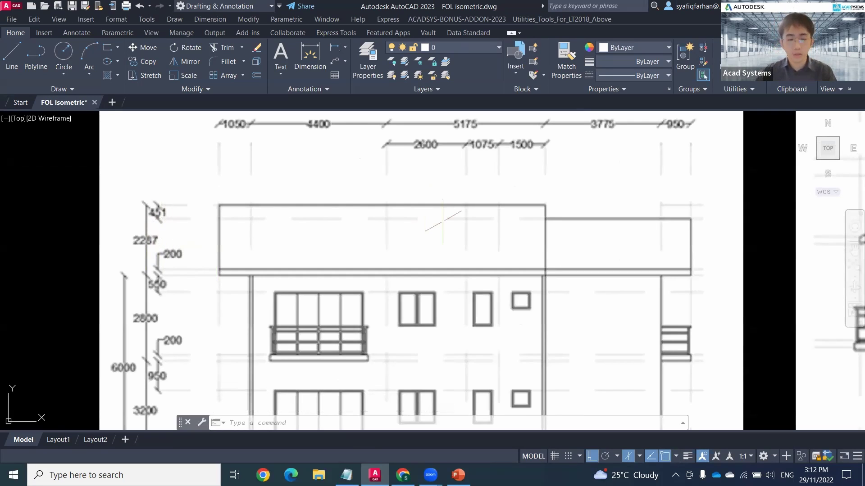
scroll(494, 246, down, 5)
mouse_move(535, 257)
middle_down()
mouse_move(340, 233)
mouse_move(376, 230)
middle_up()
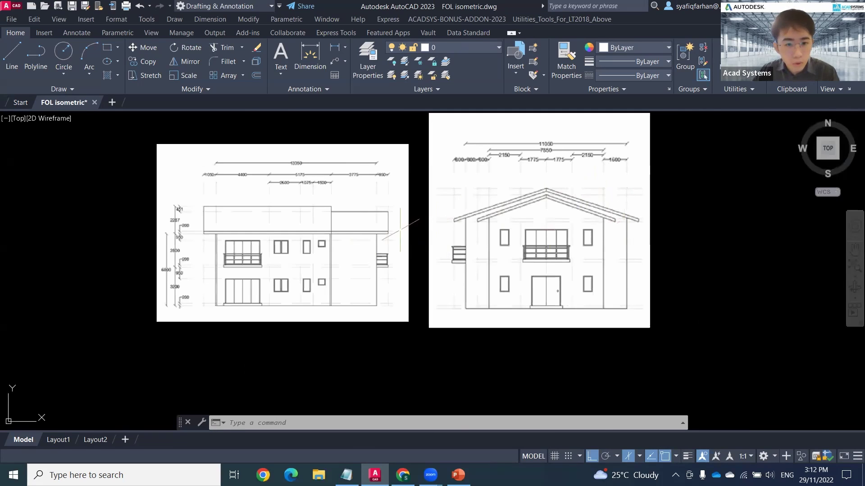
scroll(377, 229, up, 2)
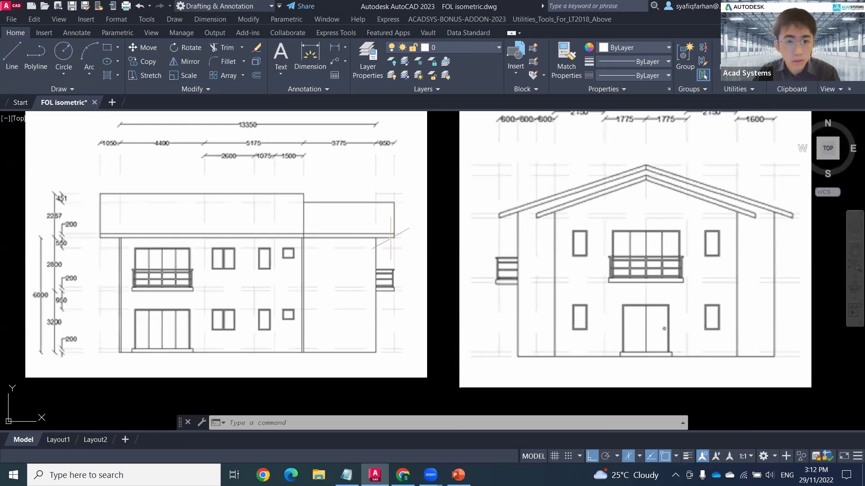
scroll(719, 234, down, 4)
middle_drag(762, 231, 534, 245)
middle_drag(781, 232, 444, 248)
middle_drag(630, 211, 608, 220)
Draw a 950 line outward from the midpoint of the front box's top front edge, continuing 1836 vertically upward.
scroll(608, 220, up, 2)
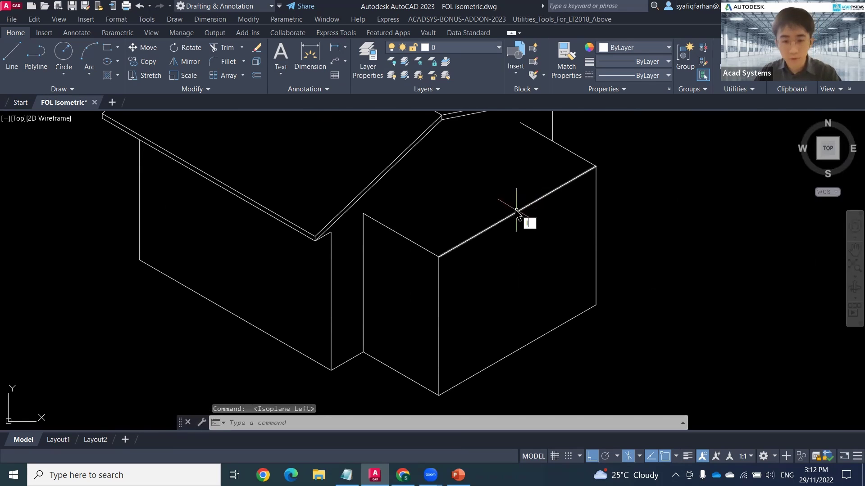
key(Return)
click(518, 210)
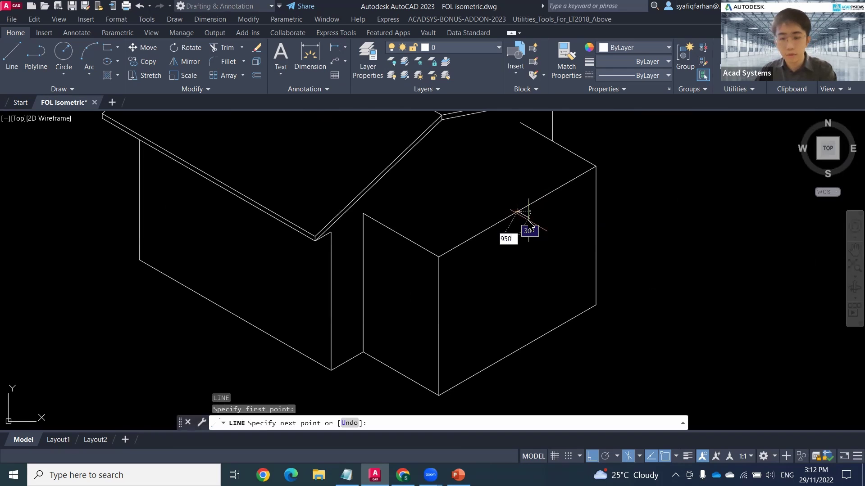
key(Return)
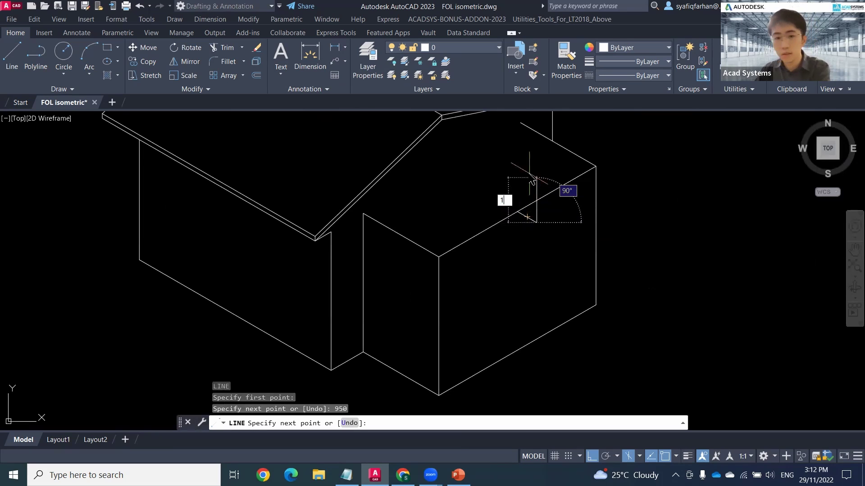
key(Return)
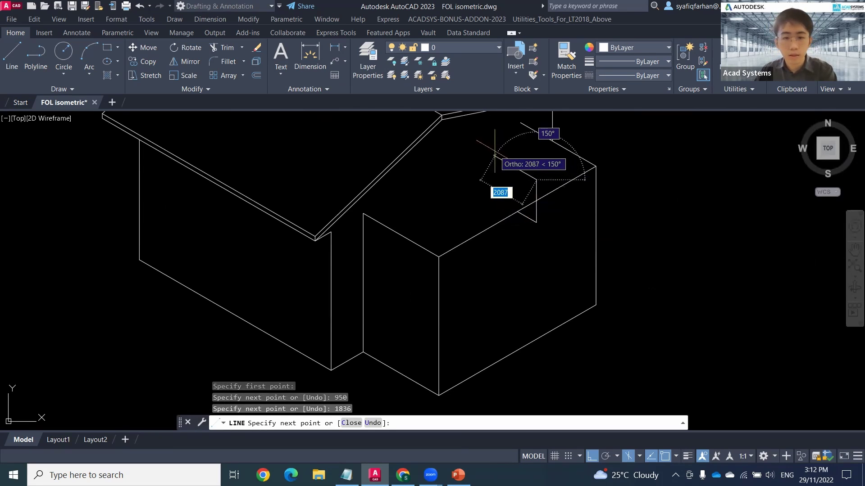
key(Escape)
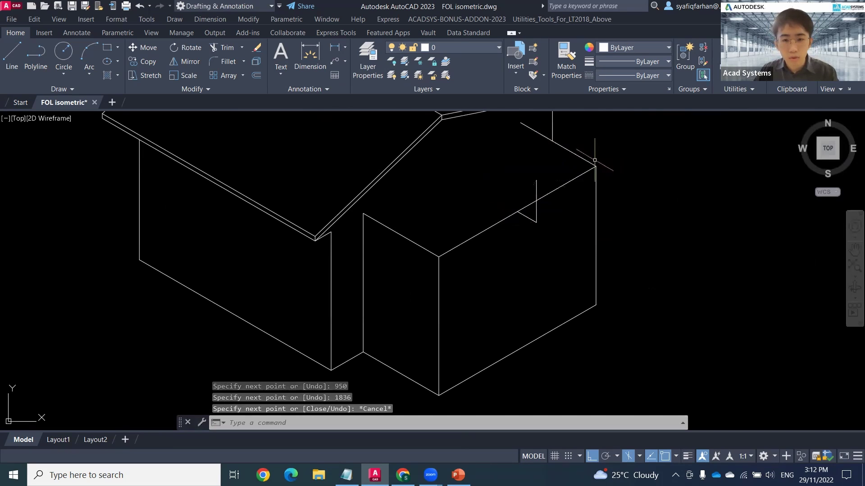
Draw connected overhang lines from the front box's far top front corner: 950 outward, 800 sideways and 200 up.
key(Return)
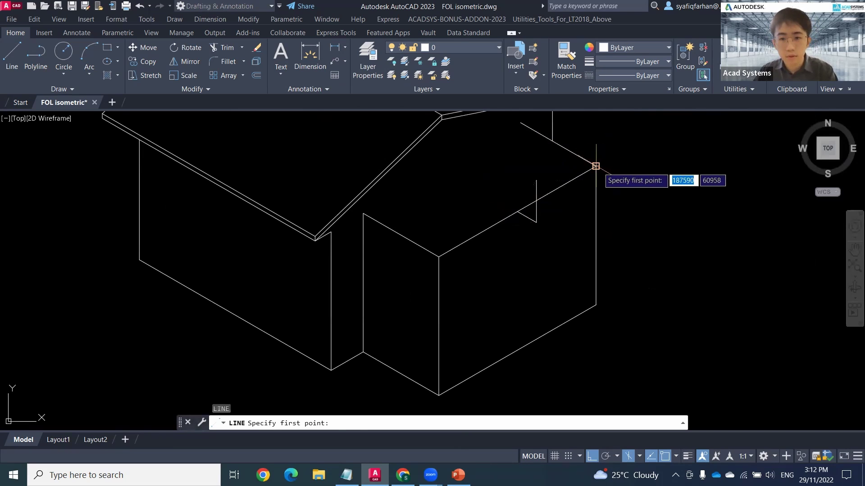
click(596, 166)
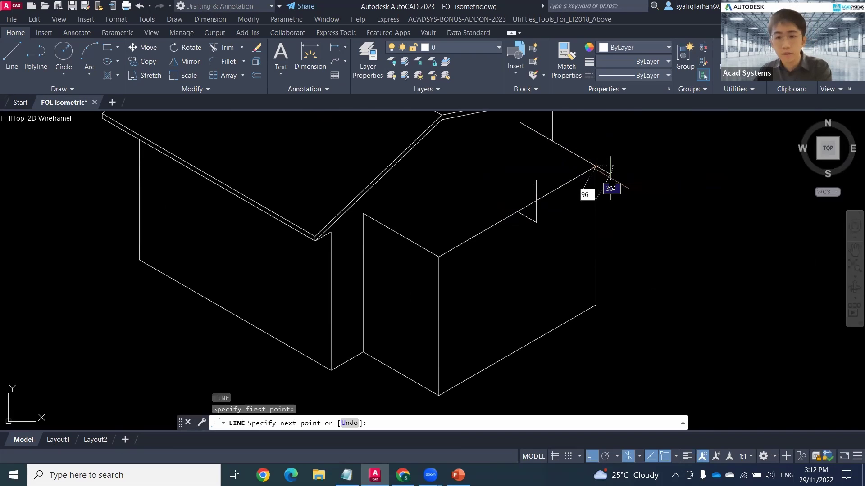
text(950)
key(Return)
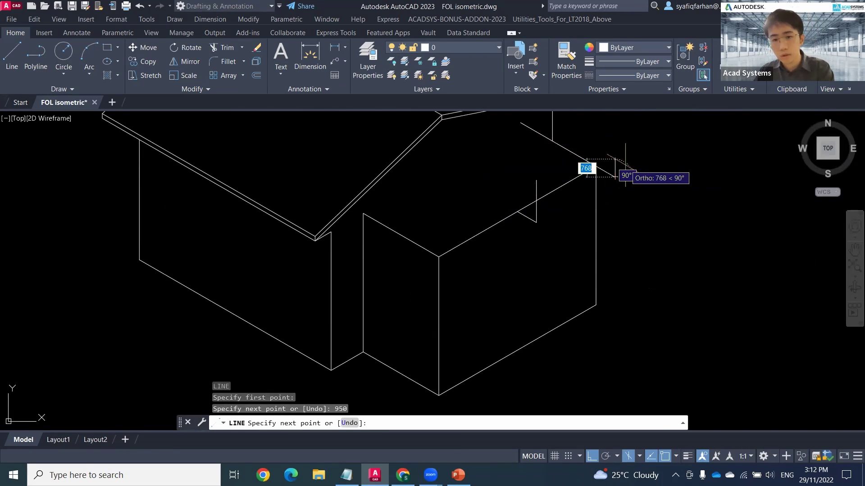
key(F5)
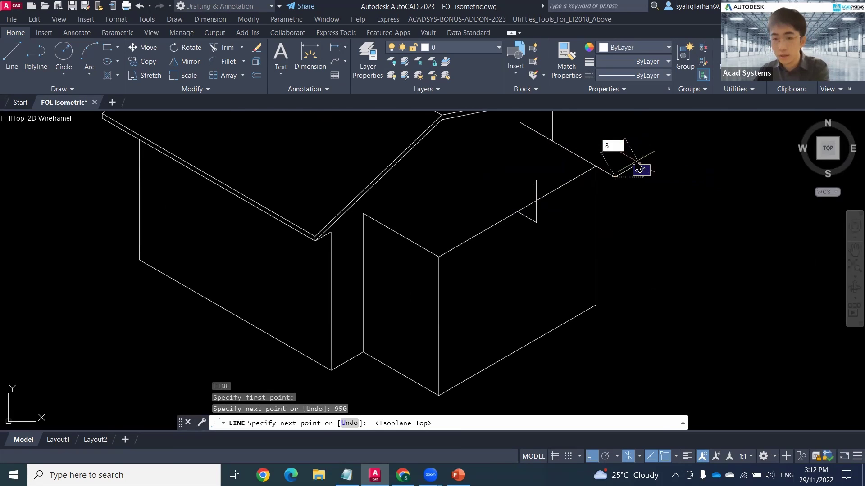
text(800)
key(Return)
key(F5)
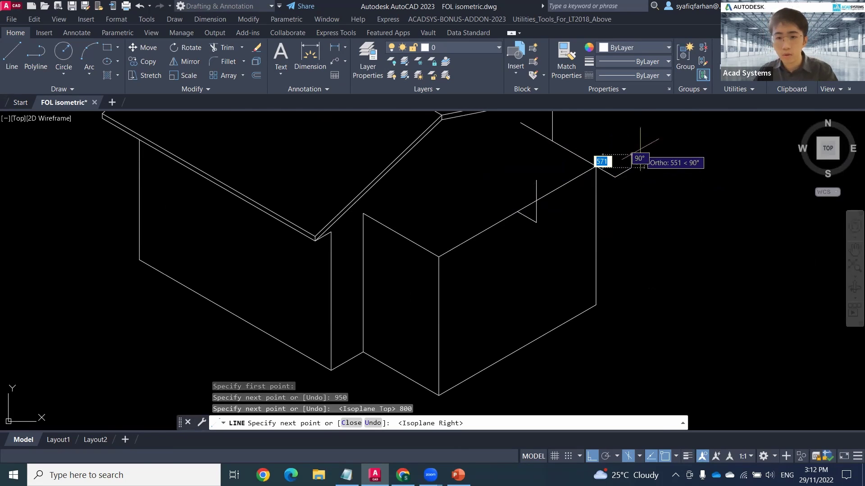
key(Return)
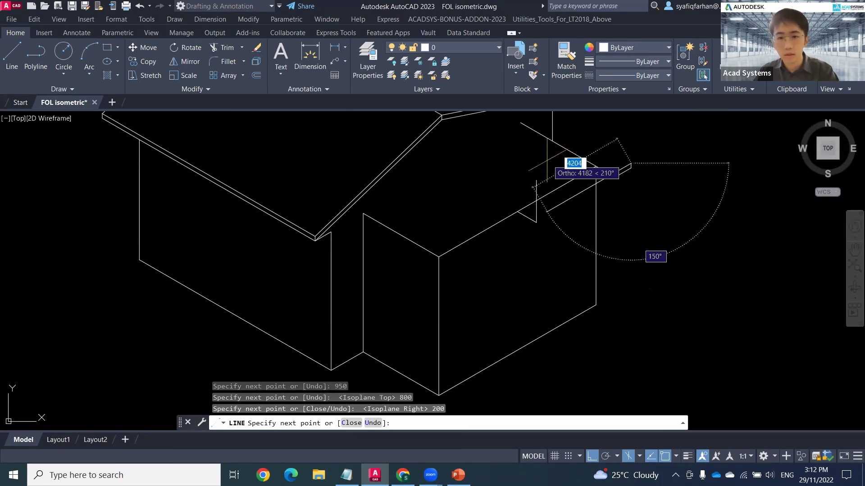
Extend the overhang outline with a slope line to the top of the 1836 line, and erase that vertical line.
scroll(554, 181, up, 3)
click(517, 208)
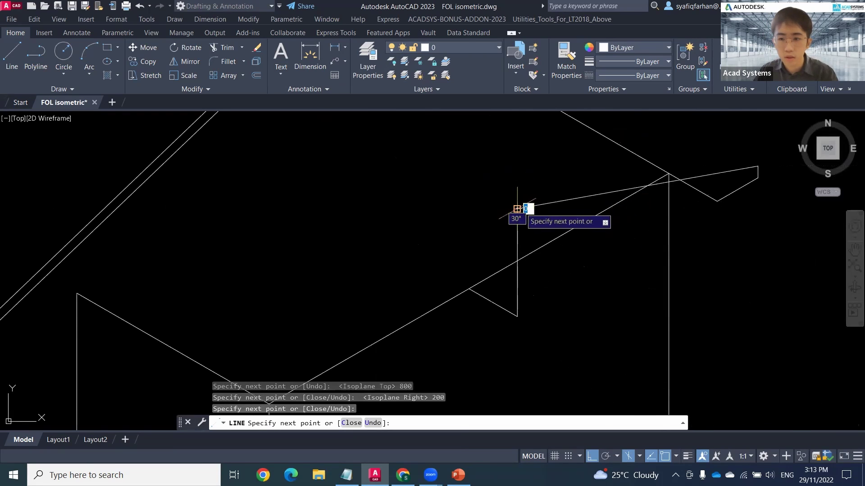
key(Escape)
click(538, 287)
click(517, 280)
key(Delete)
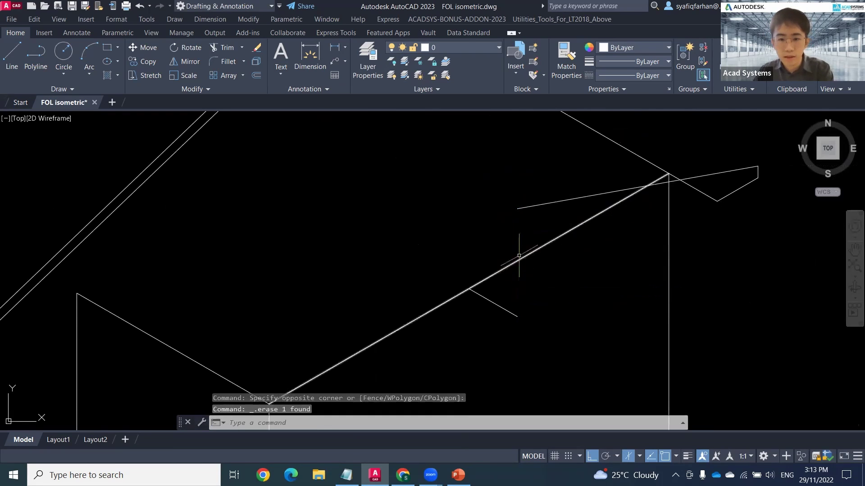
Draw a 200 line down from the small gable's peak and a lower slope line to the bottom of its eave end.
text(l)
key(Return)
click(517, 209)
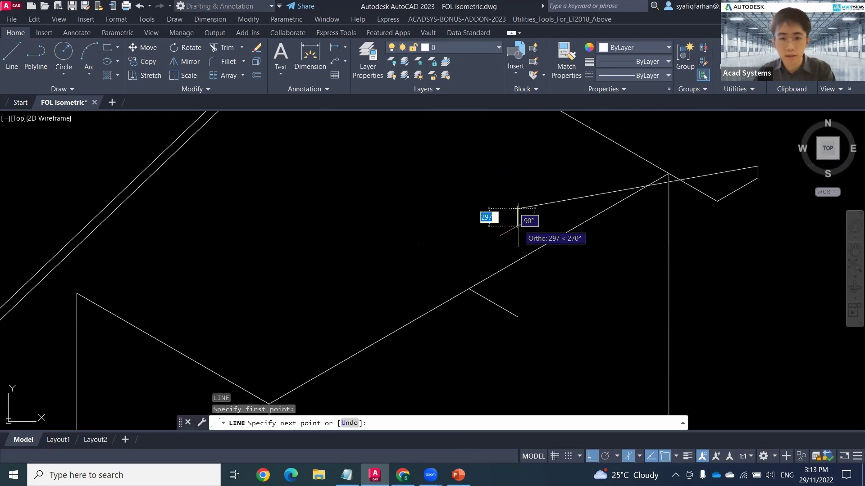
text(200)
key(Return)
scroll(770, 163, up, 4)
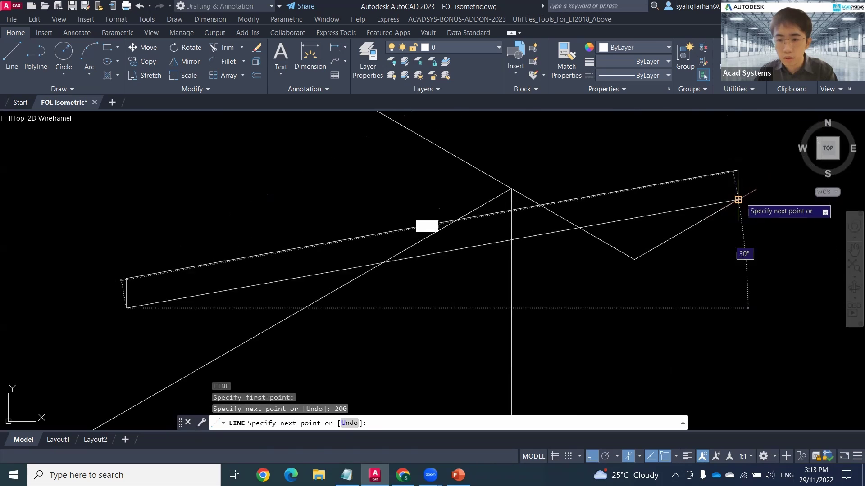
click(736, 200)
key(Escape)
scroll(527, 253, down, 4)
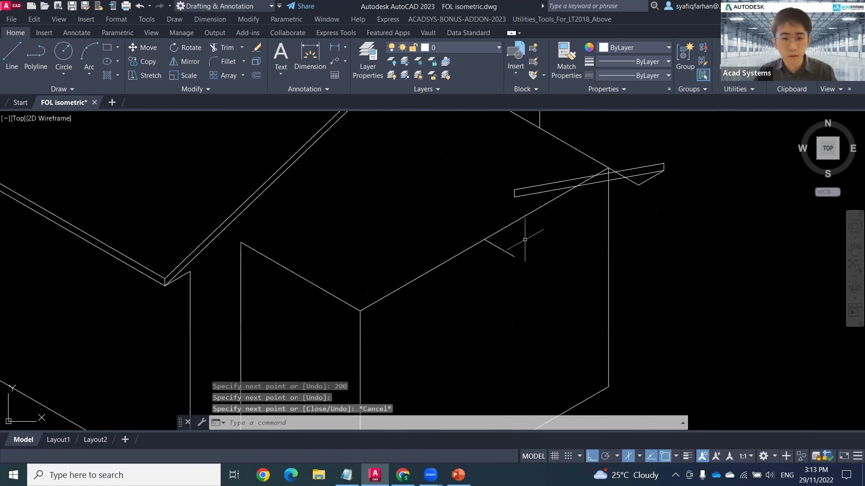
text(l)
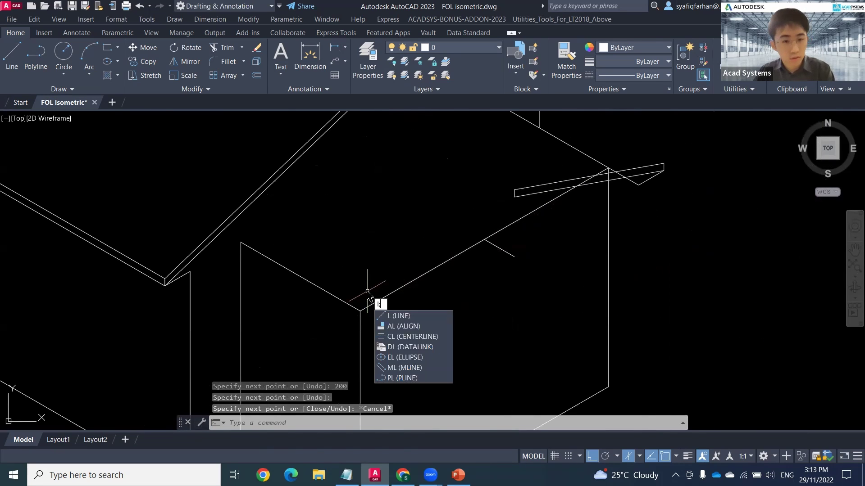
key(Return)
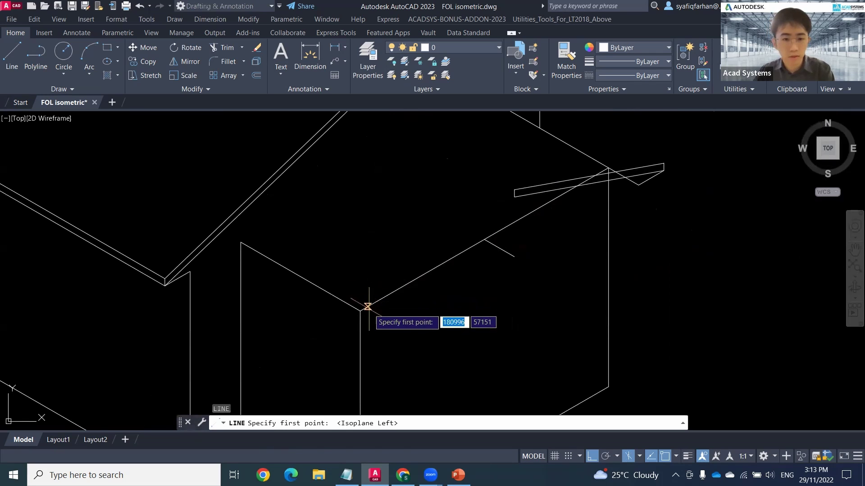
key(Escape)
scroll(599, 285, up, 2)
scroll(599, 285, up, 2)
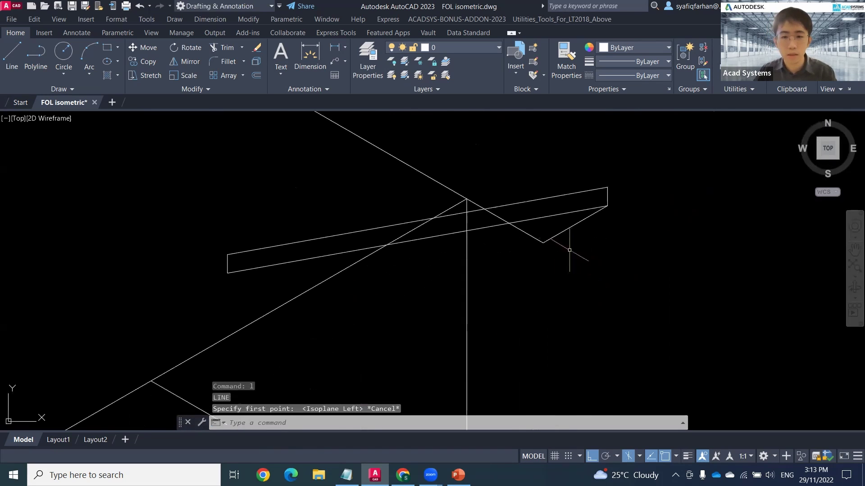
Copy the overhang line at the front box's far top front corner to its near top front corner.
click(530, 235)
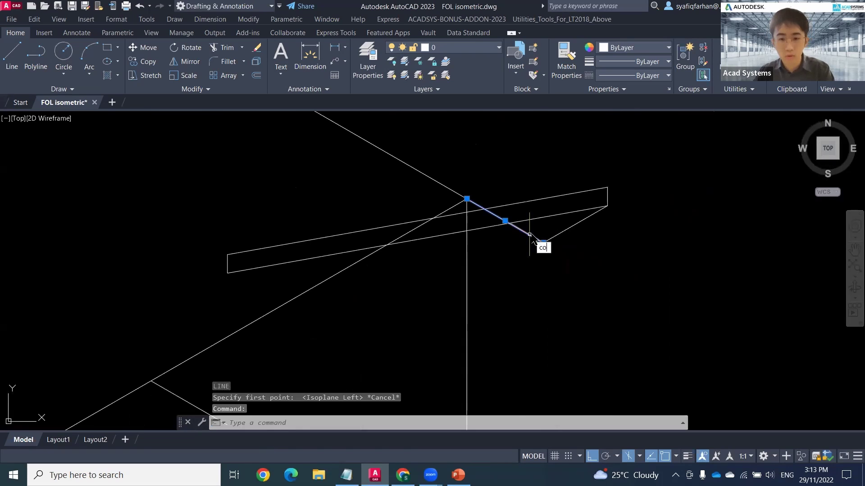
key(Return)
click(467, 199)
middle_drag(235, 344, 606, 128)
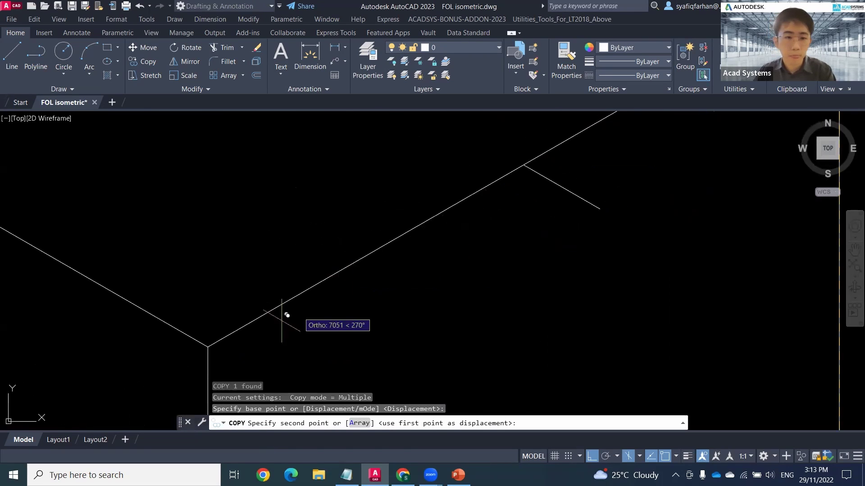
click(208, 347)
key(Escape)
scroll(394, 226, down, 3)
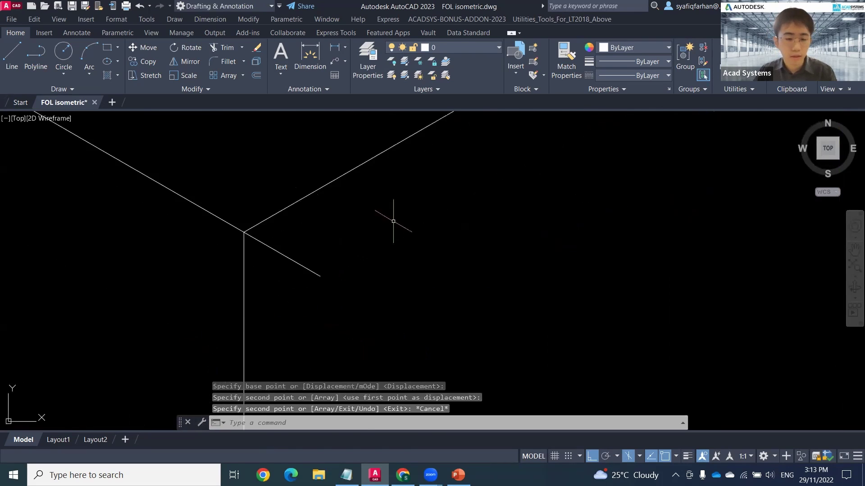
Draw connected lines from the copied overhang line's outer end: 800 sideways, 200 up, and a slope line to the small gable's peak.
text(l)
key(Return)
key(F5)
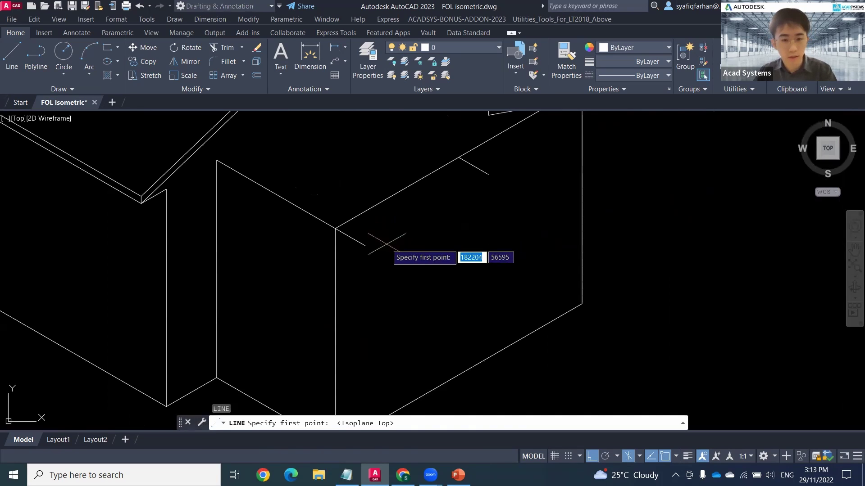
click(365, 246)
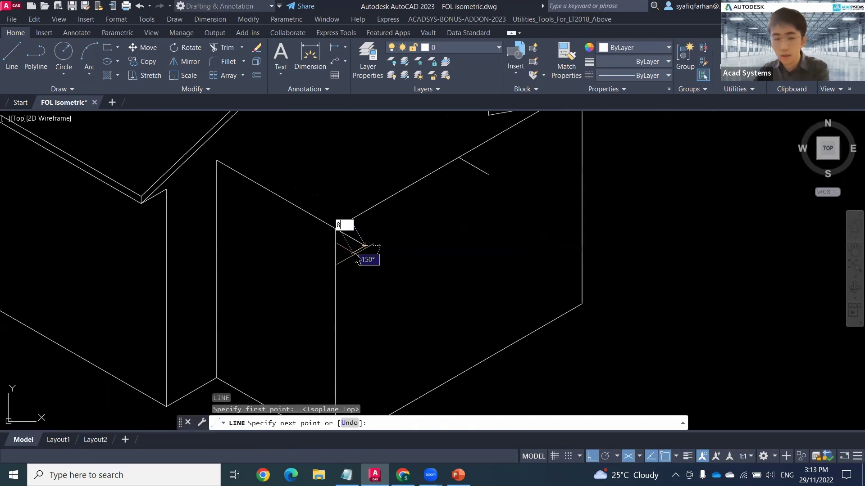
text(800)
key(Return)
key(F5)
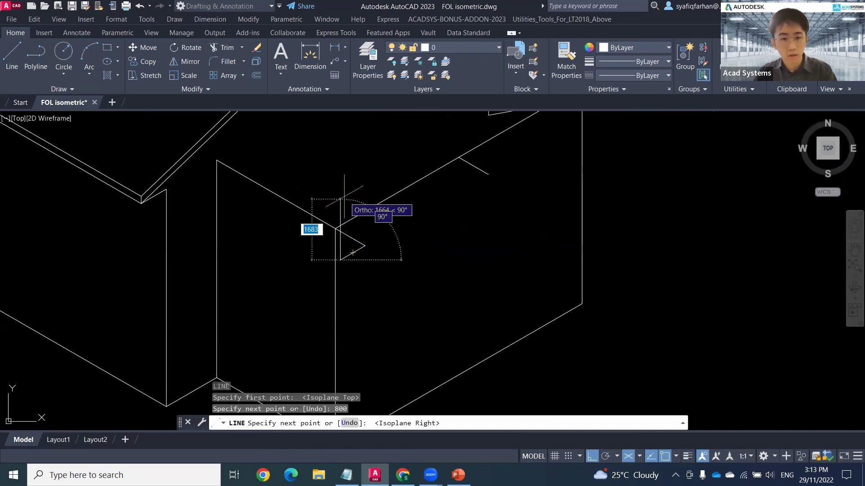
text(200)
key(Return)
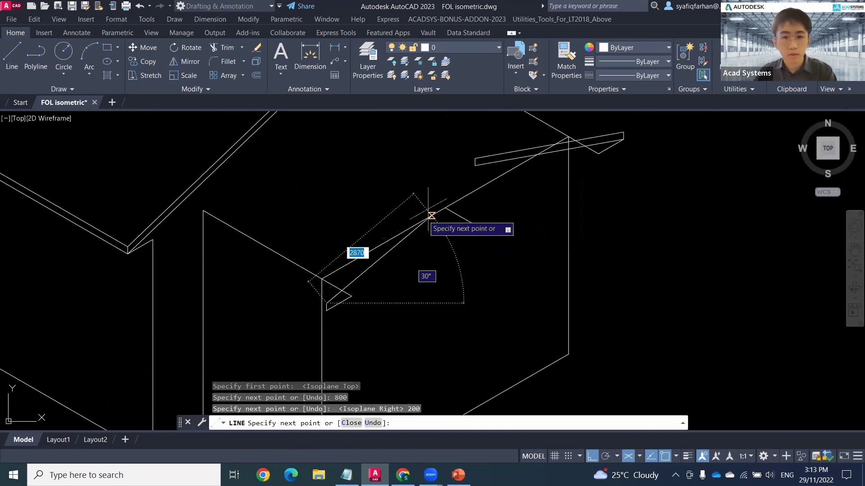
click(475, 158)
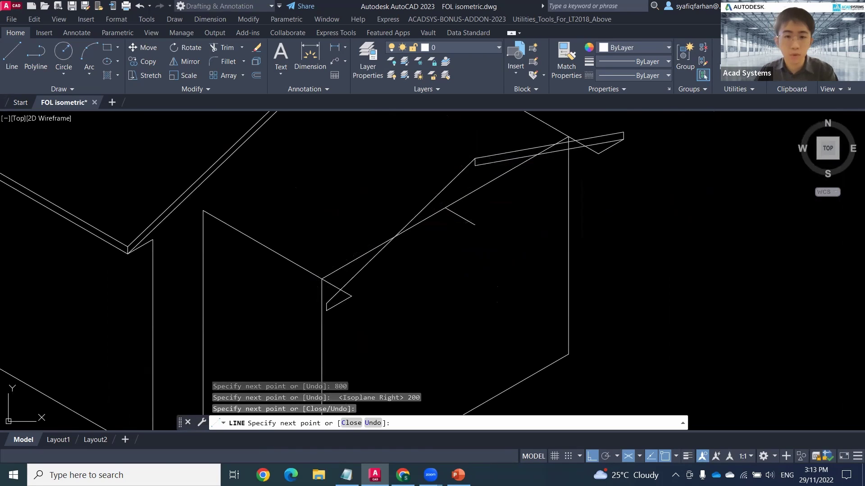
key(Escape)
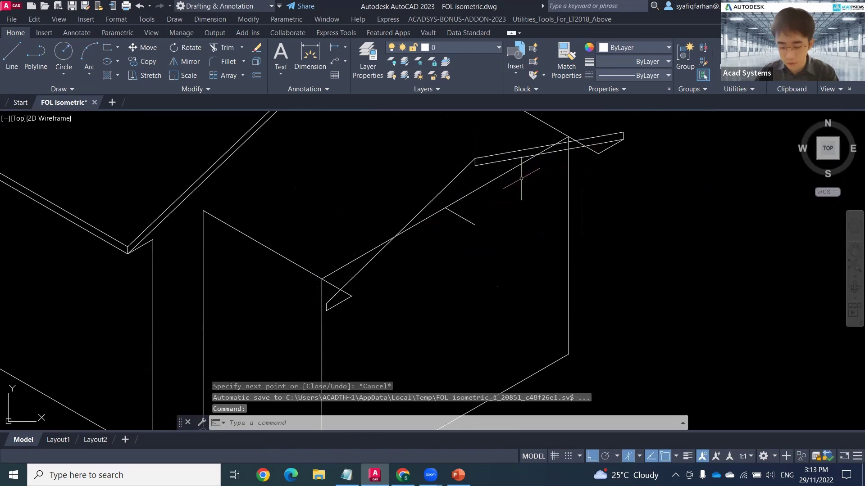
Draw the near slope's lower edge from the bottom of the peak's 200 line to the bottom of the near eave end.
text(l)
key(Return)
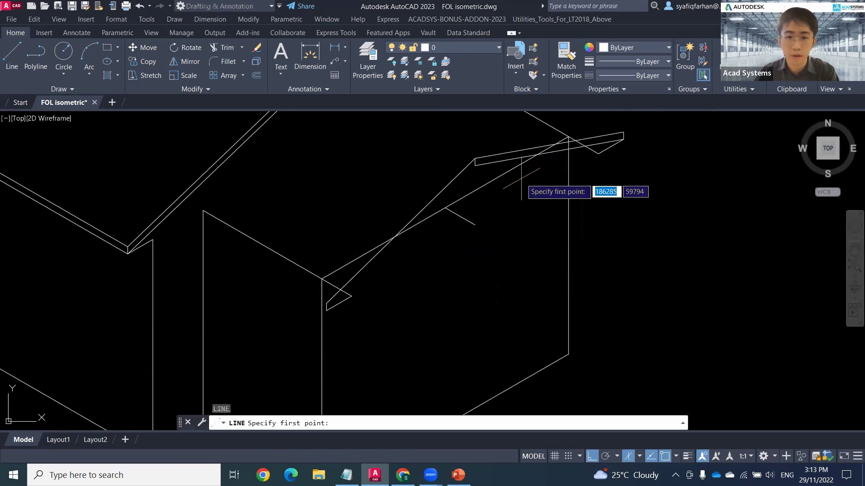
click(475, 165)
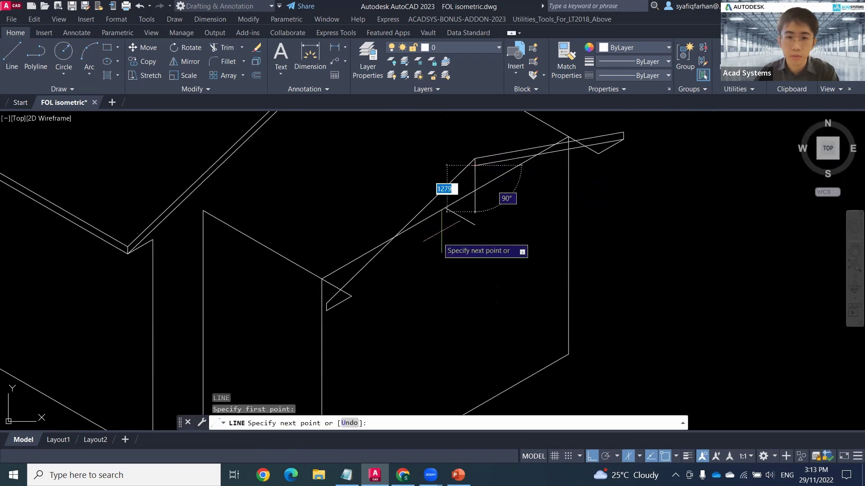
click(326, 310)
key(Escape)
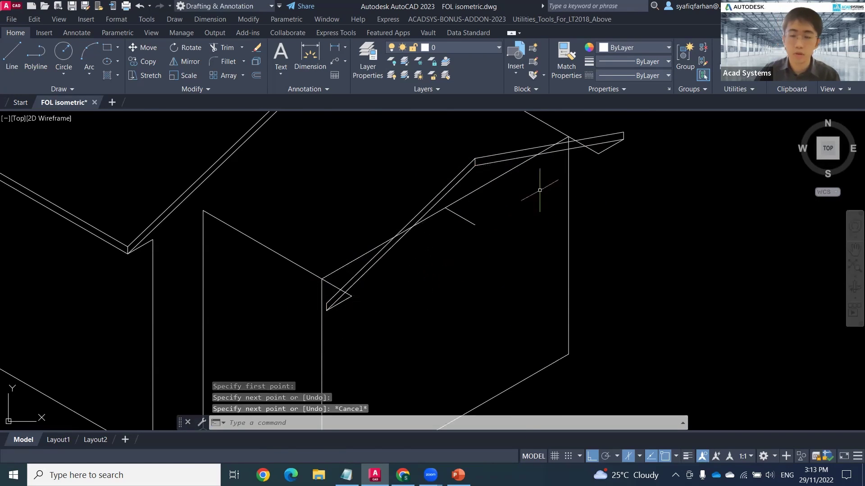
Draw an 800 overhang line sideways from the front box's rear top corner on the near side.
middle_drag(544, 189, 553, 234)
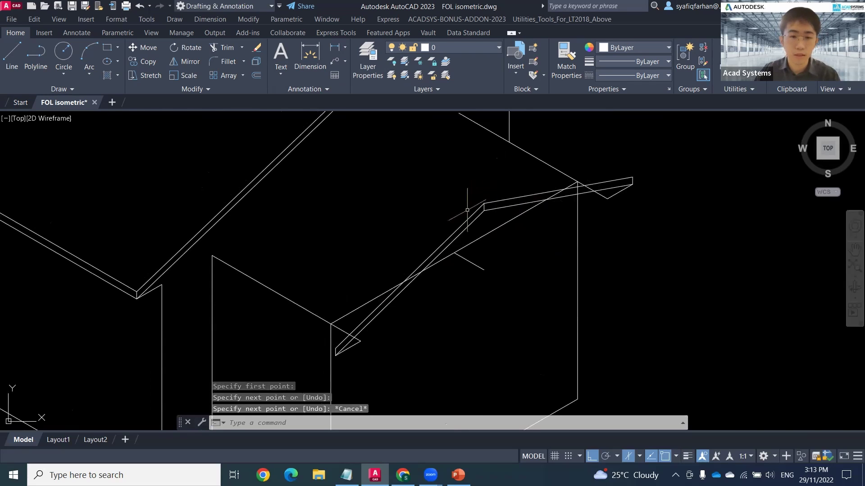
middle_drag(438, 198, 472, 260)
middle_drag(458, 301, 458, 240)
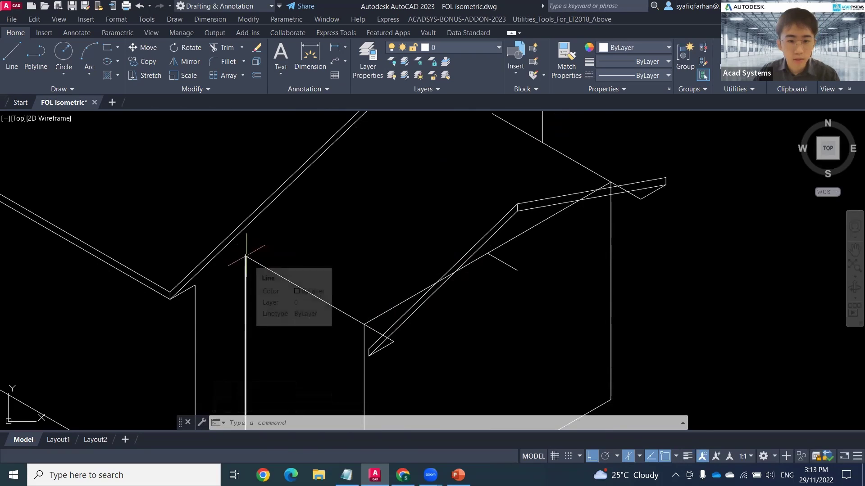
text(l)
key(Return)
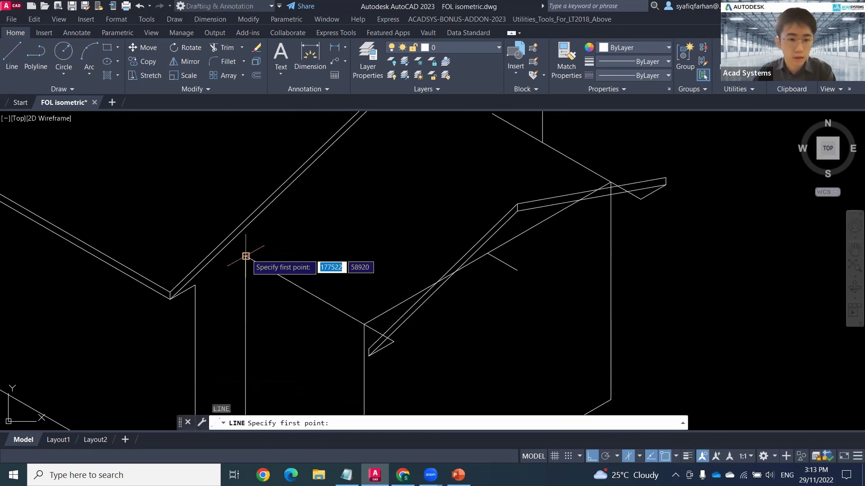
click(245, 255)
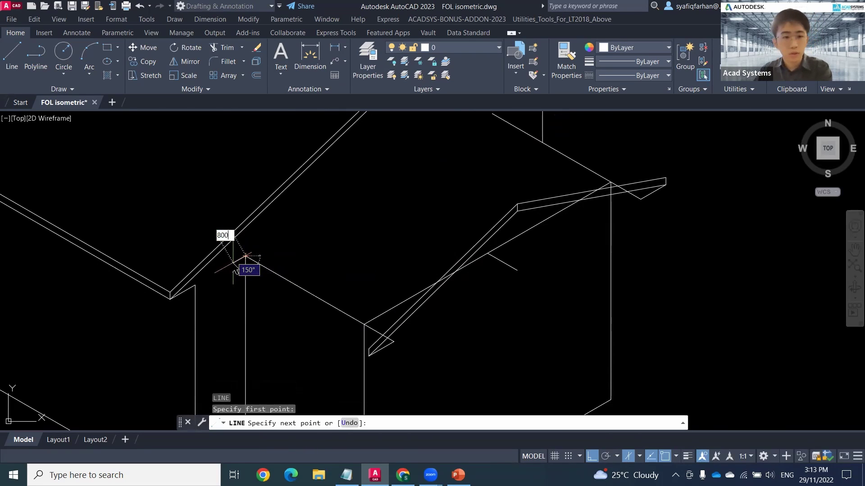
key(Return)
key(Escape)
Copy the small gable's complete fascia outline from its near lower eave corner to the end of the rear 800 overhang line.
click(515, 215)
click(506, 200)
scroll(666, 182, up, 4)
click(652, 149)
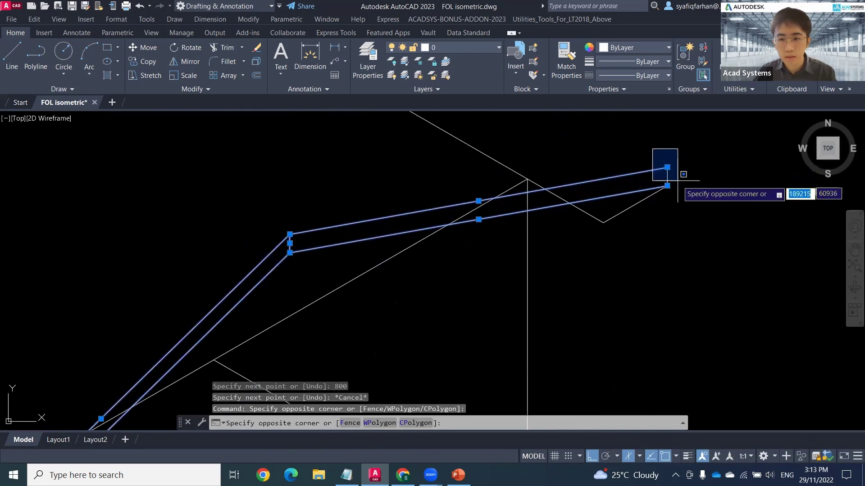
click(677, 181)
middle_drag(680, 199, 454, 164)
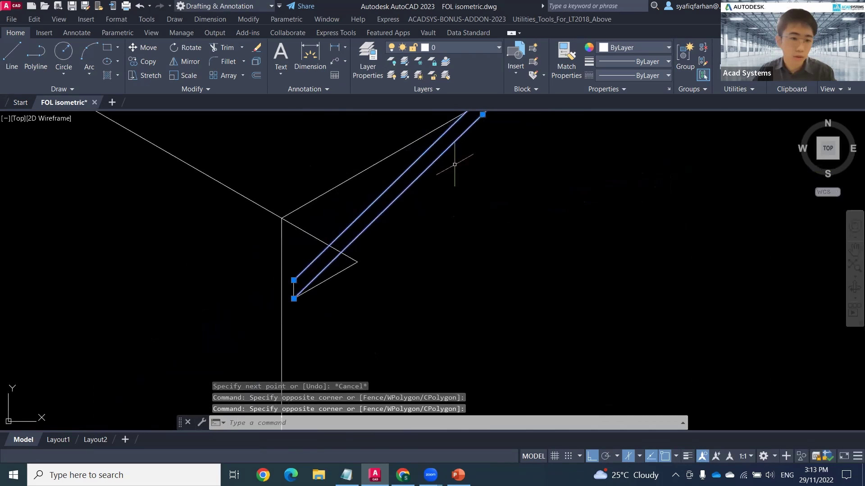
click(289, 262)
click(305, 309)
text(c)
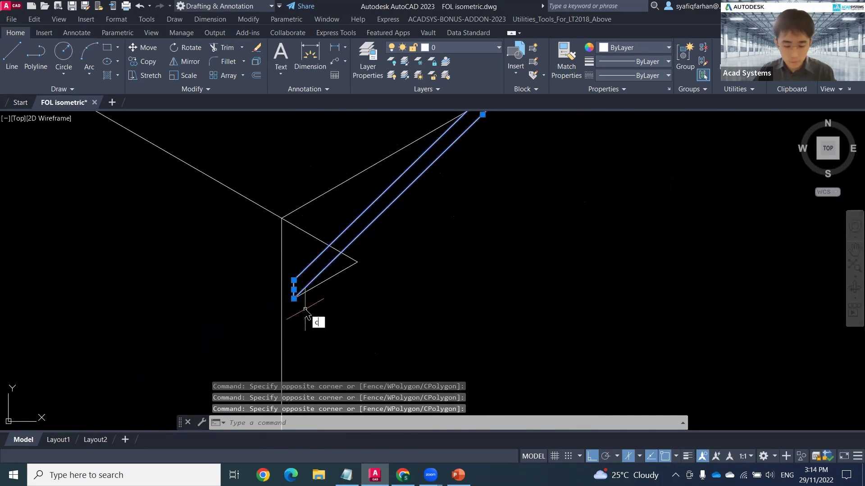
text(o)
key(Return)
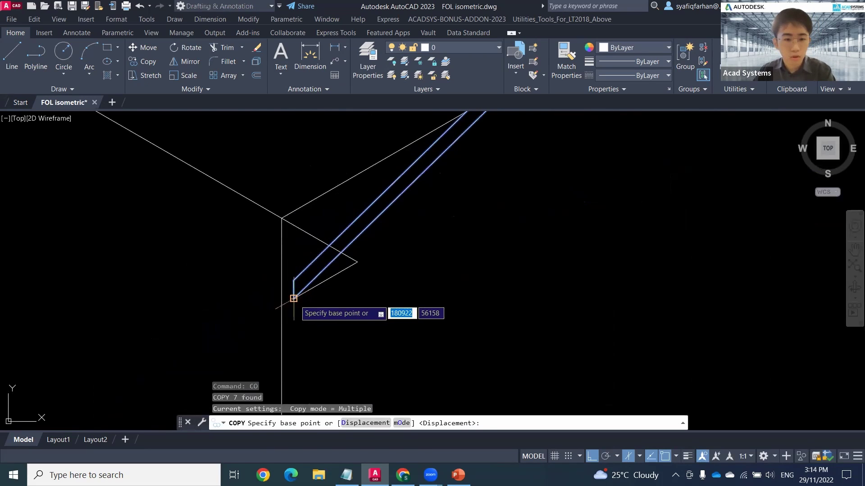
click(294, 299)
middle_drag(175, 196, 563, 340)
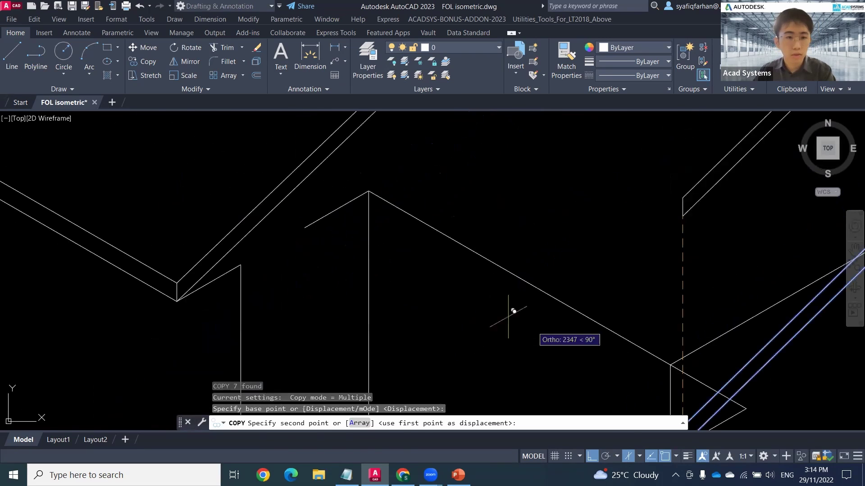
click(306, 230)
scroll(554, 247, down, 4)
middle_drag(645, 229, 548, 329)
scroll(547, 329, down, 2)
key(Escape)
Trim away the midpoint overhang line and the front box's top front edge between the small gable's slopes.
scroll(630, 279, up, 5)
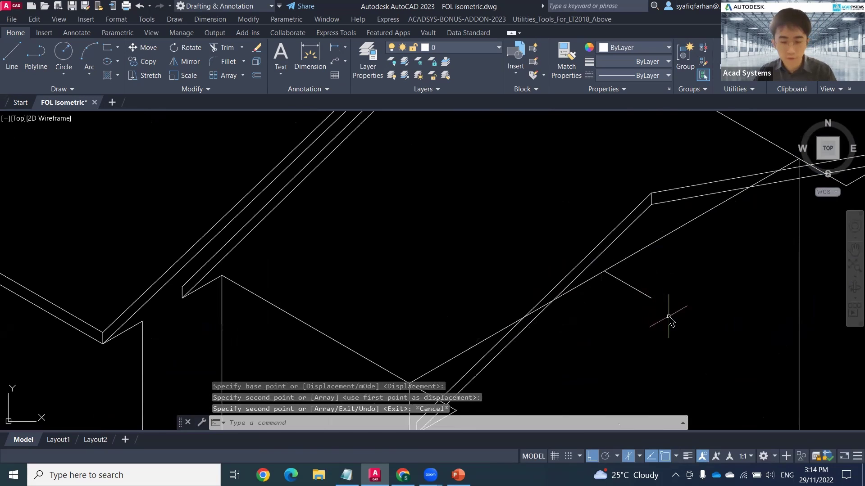
text(tr)
key(Return)
drag(614, 286, 642, 270)
click(597, 275)
middle_drag(443, 295, 459, 219)
scroll(479, 267, up, 2)
drag(478, 267, 476, 286)
scroll(604, 207, up, 3)
drag(602, 201, 585, 225)
scroll(705, 209, down, 5)
scroll(512, 299, down, 2)
scroll(521, 218, up, 2)
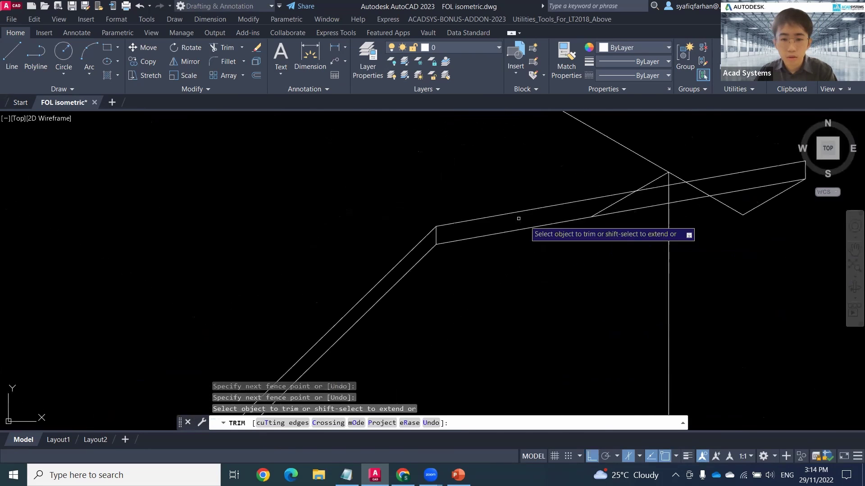
Trim the overhang lines below the small gable's far fascia and the box edges crossing inside the fascia band.
middle_drag(700, 198, 603, 249)
scroll(631, 232, up, 2)
drag(620, 264, 603, 271)
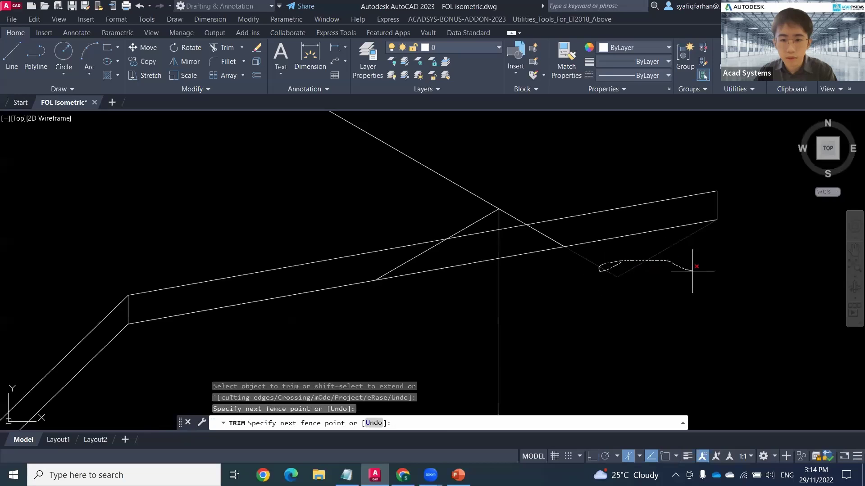
drag(692, 271, 694, 270)
scroll(469, 238, up, 4)
drag(656, 230, 575, 256)
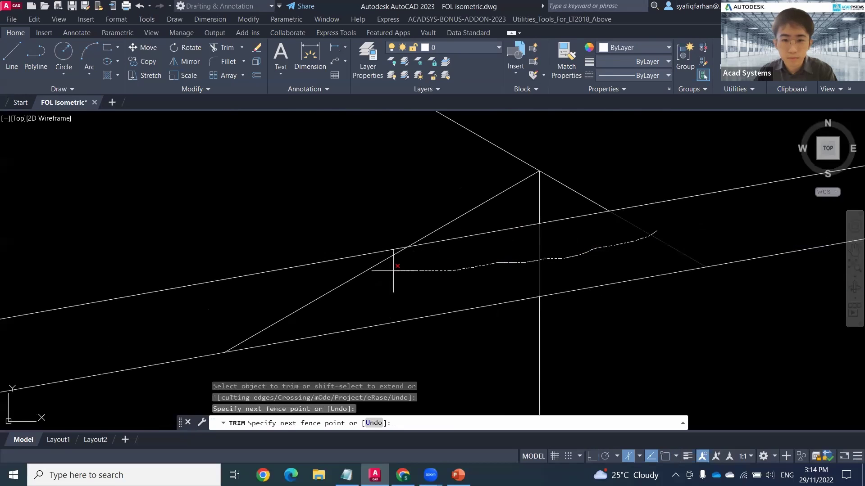
drag(349, 277, 351, 276)
scroll(581, 176, down, 5)
scroll(572, 177, down, 3)
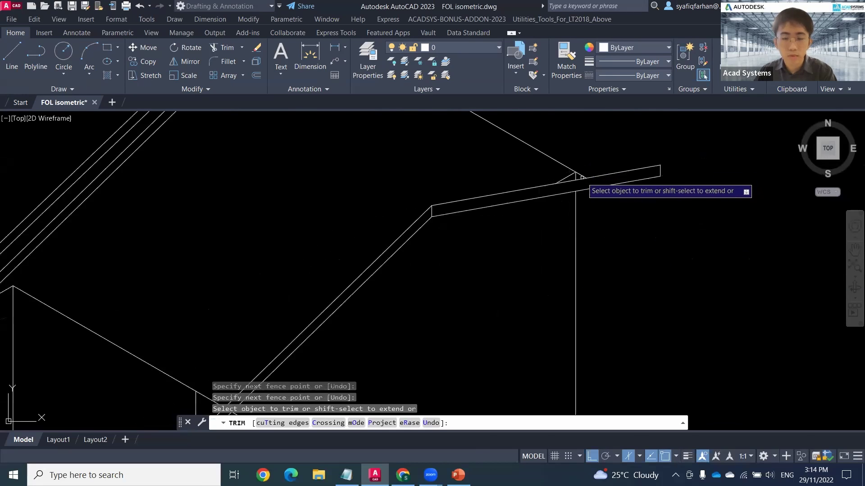
key(Escape)
Draw the near eave line joining the upper eave corners of the rear and front gable outlines.
middle_drag(466, 240, 582, 207)
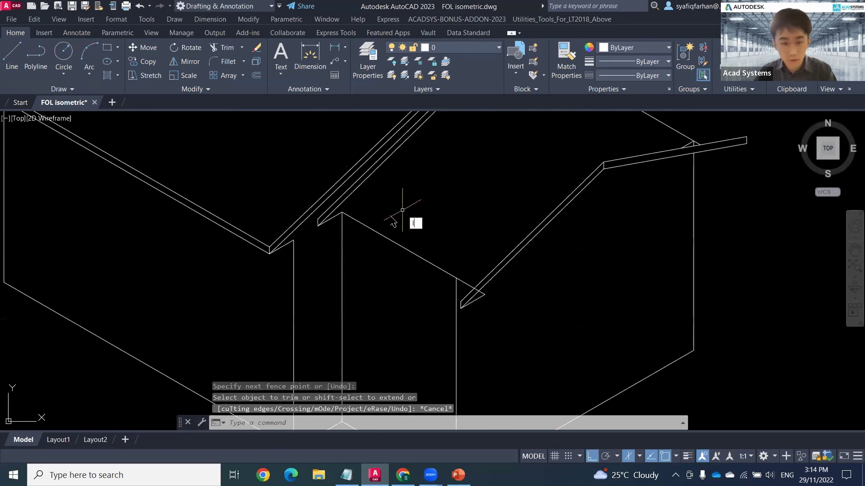
text(l)
key(Return)
key(F5)
click(318, 219)
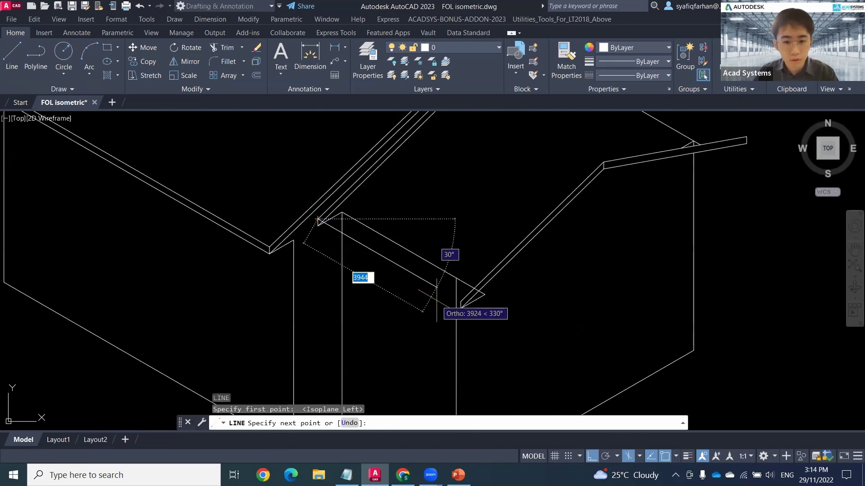
scroll(579, 315, up, 3)
key(Escape)
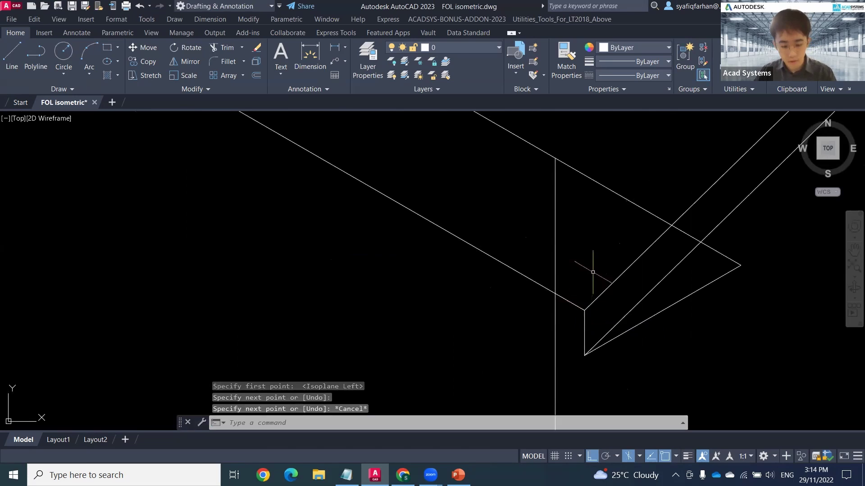
Copy the near eave line to the lower eave corner, the small gable's peak and the far upper eave corner.
text(co)
key(Return)
click(570, 304)
key(Return)
click(584, 355)
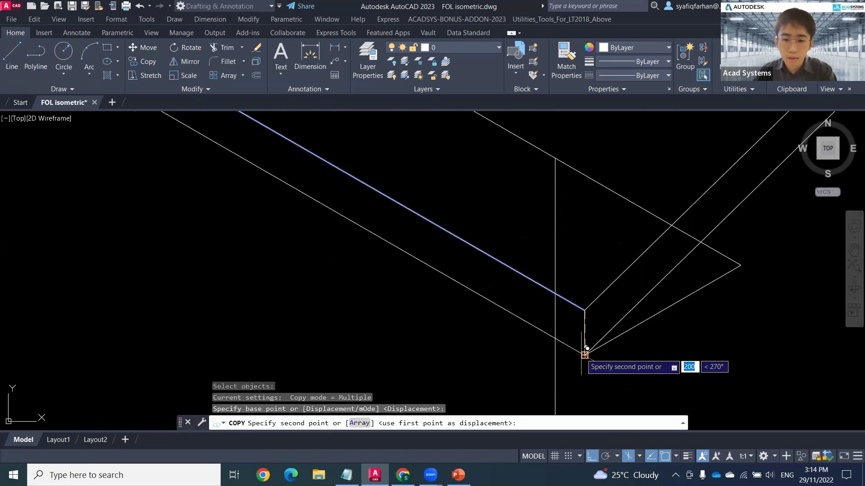
scroll(653, 291, down, 4)
middle_drag(655, 211, 494, 399)
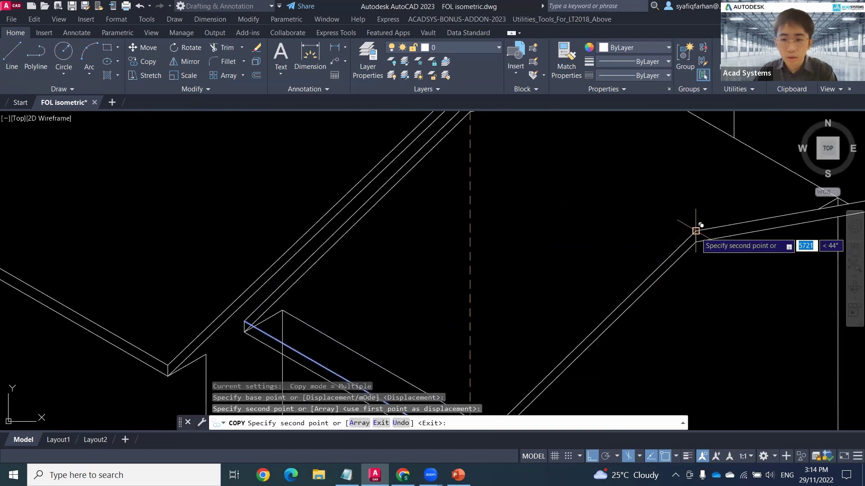
click(719, 218)
middle_drag(719, 218, 426, 309)
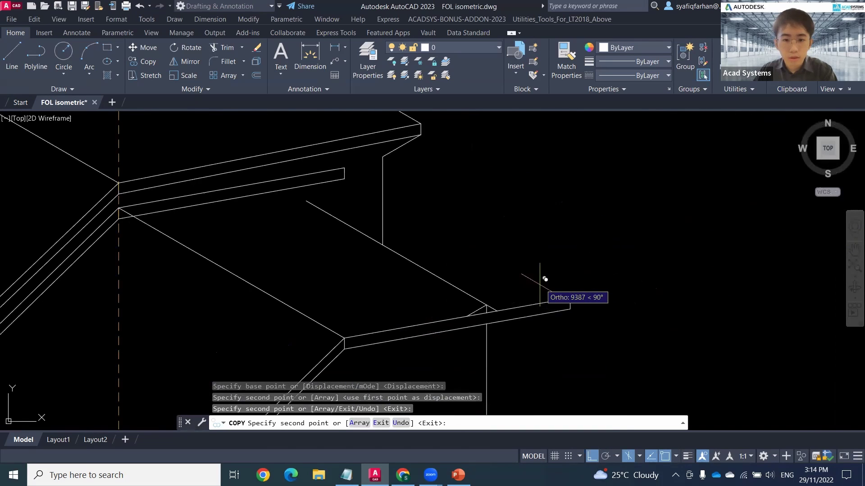
click(552, 288)
key(Escape)
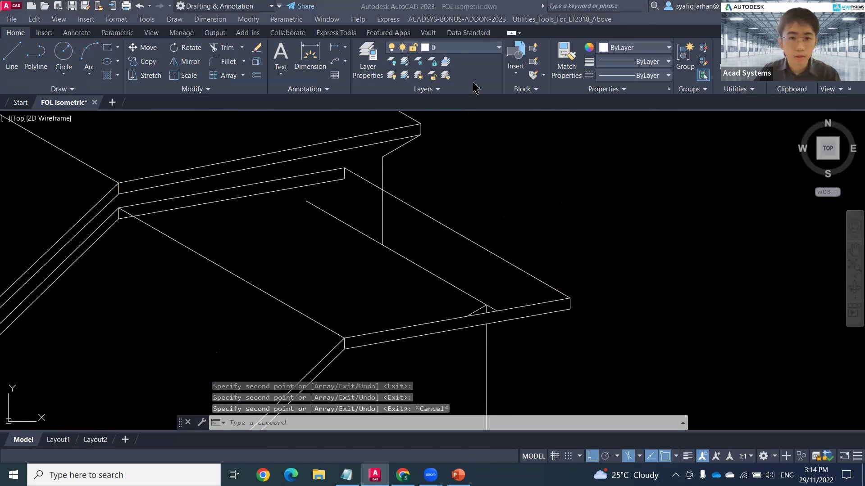
Trim the hidden eave line, wall edge and lower rear fascia line behind the small gable's far slope.
middle_drag(302, 224, 412, 234)
text(tr)
key(Return)
click(456, 229)
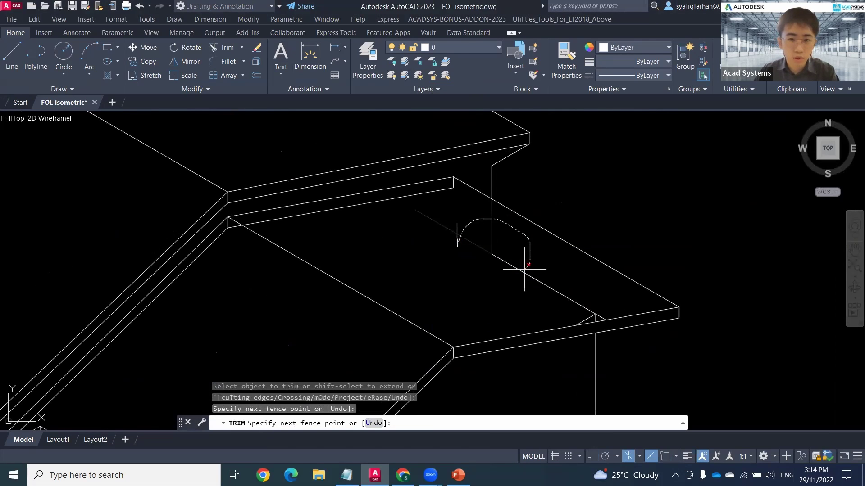
key(Return)
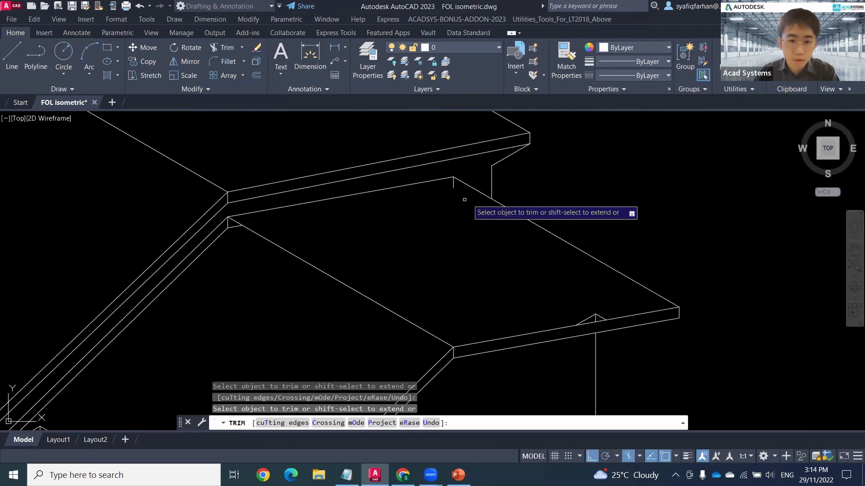
scroll(457, 197, up, 4)
click(441, 168)
click(455, 173)
Trim the front box's edge stubs above the small gable's far fascia and the leftover fascia stub at its rear peak.
scroll(543, 292, down, 6)
middle_drag(575, 325, 548, 266)
scroll(592, 276, up, 4)
click(579, 293)
click(517, 299)
scroll(399, 271, down, 5)
scroll(478, 228, up, 3)
mouse_move(479, 228)
middle_down()
mouse_move(456, 255)
mouse_move(509, 168)
mouse_move(505, 262)
middle_up()
drag(520, 185, 517, 183)
Trim the hidden wall-top, eave and slope lines around the near lower corners of the main and small roofs.
scroll(511, 297, down, 4)
scroll(572, 178, down, 4)
scroll(399, 269, up, 4)
drag(376, 264, 446, 267)
middle_drag(574, 305, 461, 181)
drag(580, 293, 544, 304)
scroll(614, 321, up, 5)
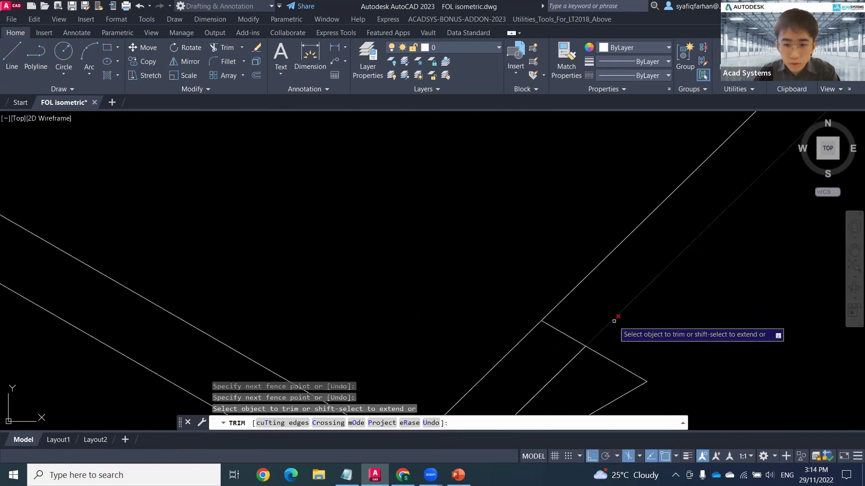
scroll(592, 373, down, 5)
click(603, 248)
click(506, 266)
mouse_move(477, 242)
middle_down()
mouse_move(446, 230)
mouse_move(459, 211)
middle_up()
drag(421, 181, 395, 164)
middle_drag(396, 159, 548, 247)
drag(471, 206, 477, 216)
scroll(657, 239, down, 7)
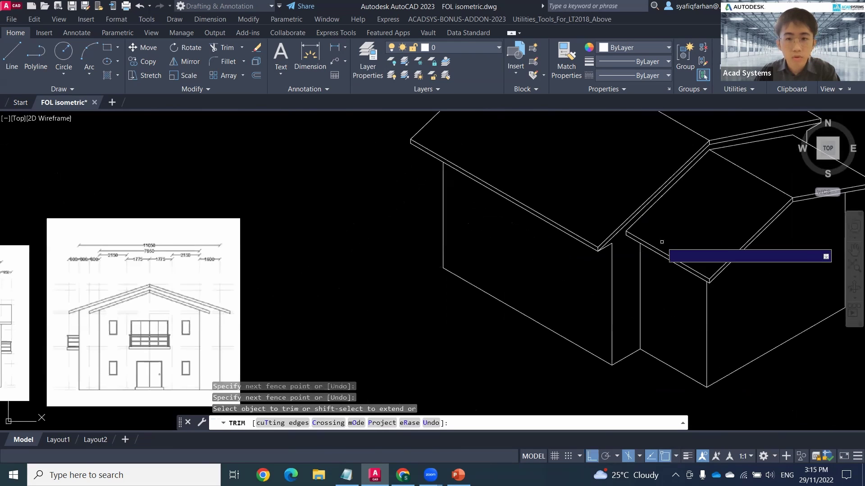
Extend the main box's near vertical corner edge up to the underside of the main roof's sloping fascia.
scroll(621, 234, up, 5)
middle_drag(521, 212, 539, 239)
key(Escape)
text(ex)
key(Return)
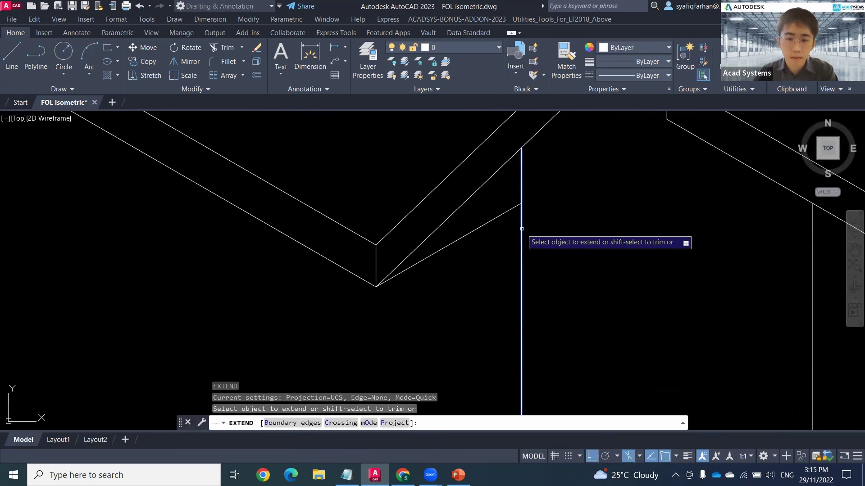
click(522, 228)
scroll(670, 256, down, 5)
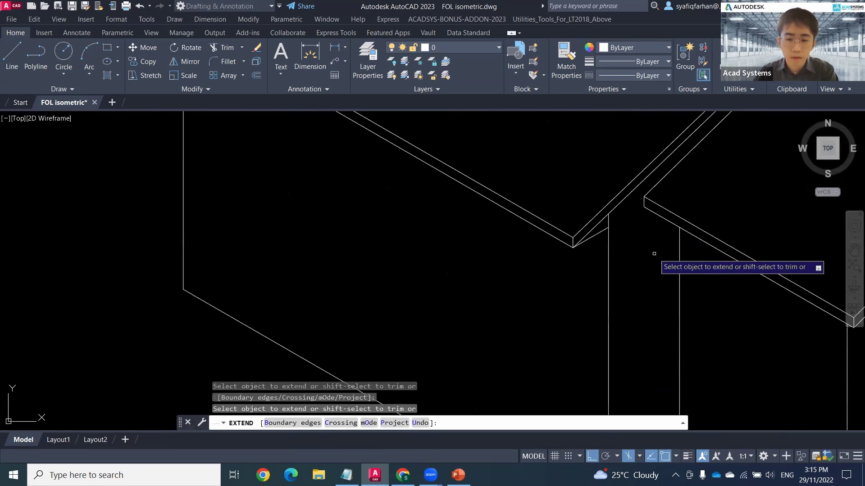
Trim away the slanted overhang line between the main roof's near lower corner and the wall's corner edge.
key(Escape)
scroll(604, 248, up, 2)
text(tr)
key(Return)
scroll(711, 258, down, 4)
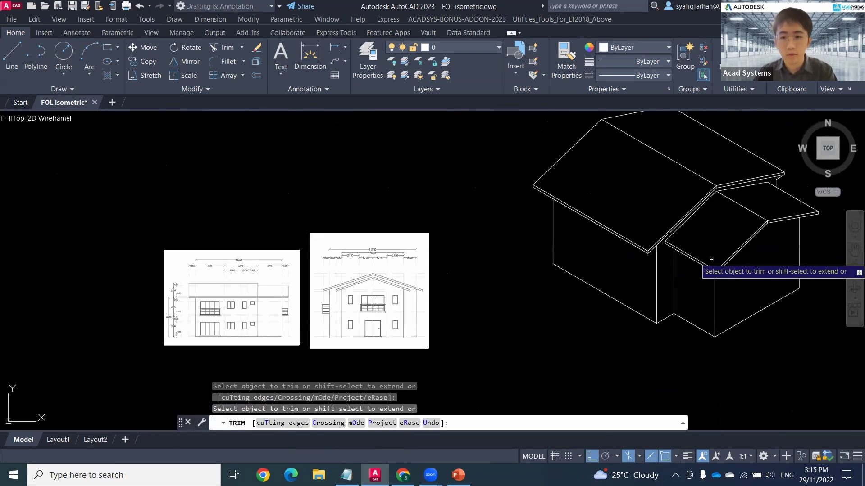
scroll(711, 258, down, 1)
scroll(731, 265, up, 3)
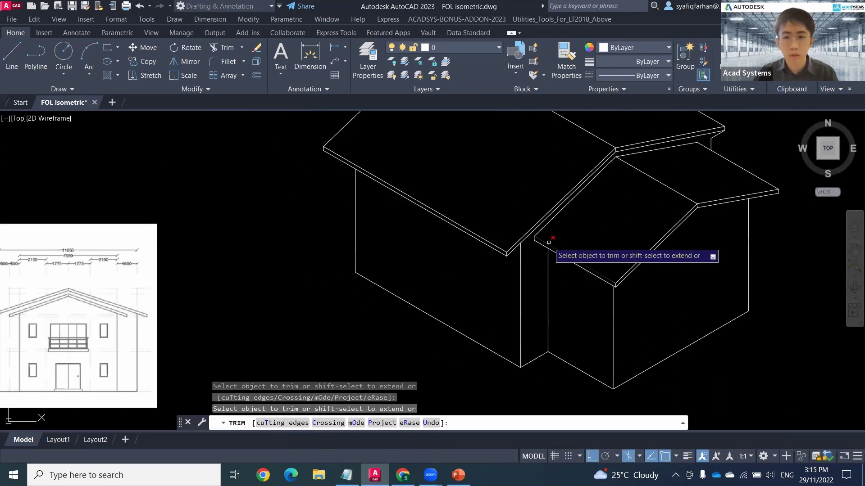
key(Escape)
Extend the main box's far vertical wall edge up to the lower line of the main roof's far fascia.
scroll(660, 239, up, 6)
mouse_move(652, 199)
middle_down()
mouse_move(606, 233)
mouse_move(660, 153)
middle_up()
text(e)
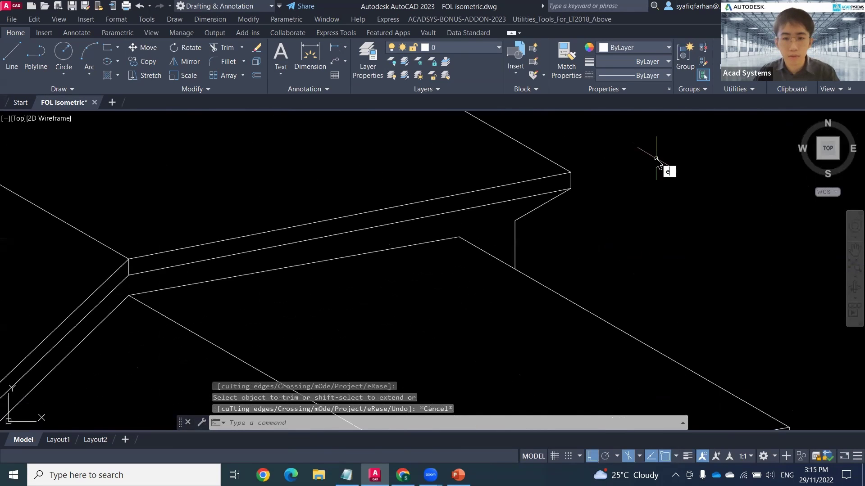
key(Return)
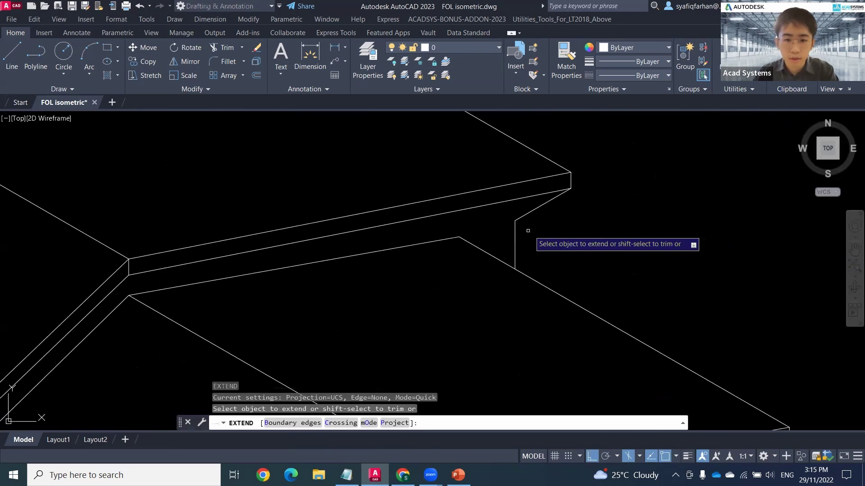
scroll(515, 233, up, 6)
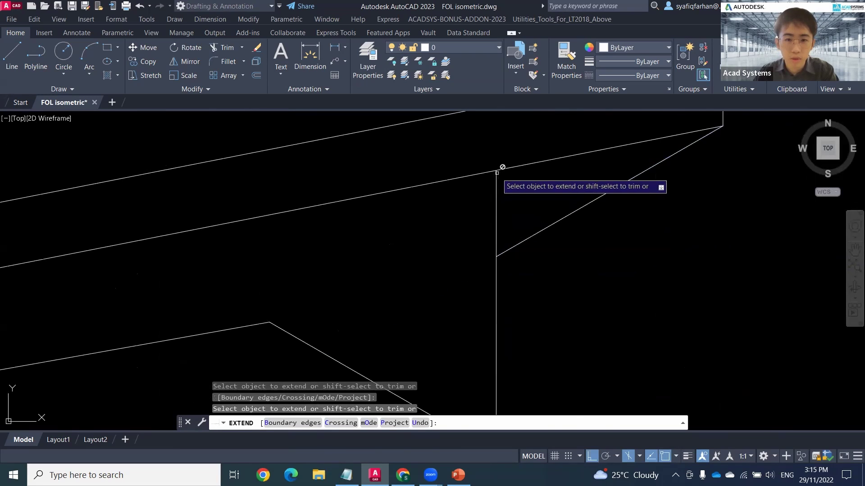
key(Escape)
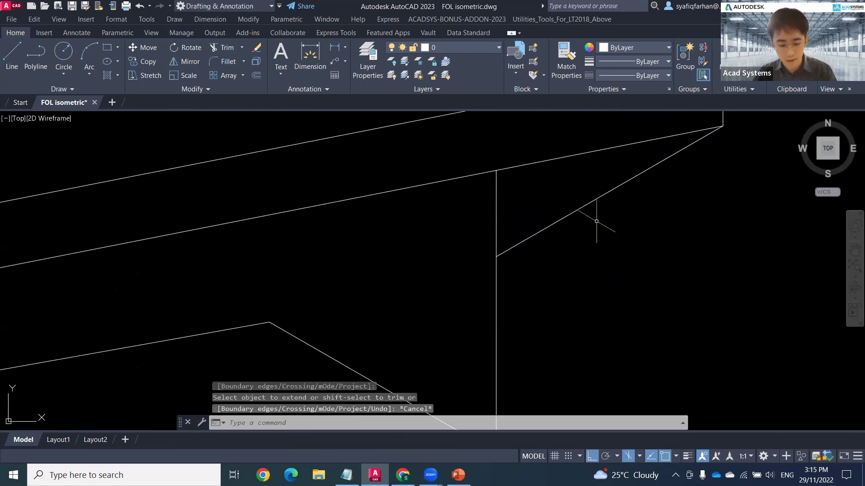
Trim away the slanted overhang line between the main roof's far lower corner and the wall edge.
text(tr)
key(Return)
drag(585, 189, 628, 235)
scroll(640, 256, down, 8)
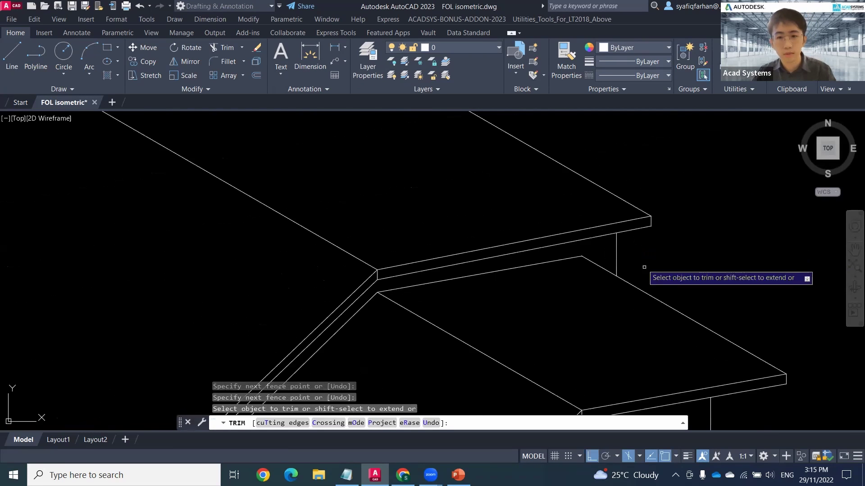
key(Escape)
Compare the side and front elevations with the isometric house to examine where its doors, windows and balconies belong.
middle_drag(402, 305, 409, 293)
scroll(546, 225, down, 10)
scroll(670, 201, up, 1)
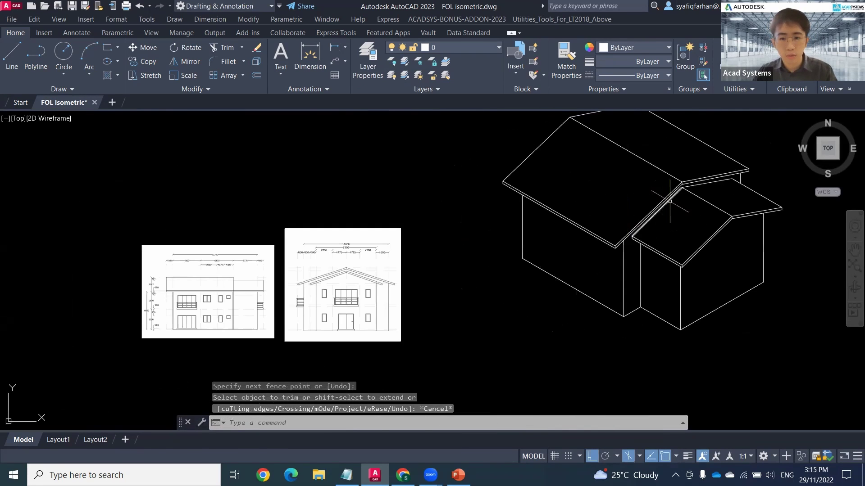
scroll(445, 261, up, 4)
middle_drag(337, 284, 575, 236)
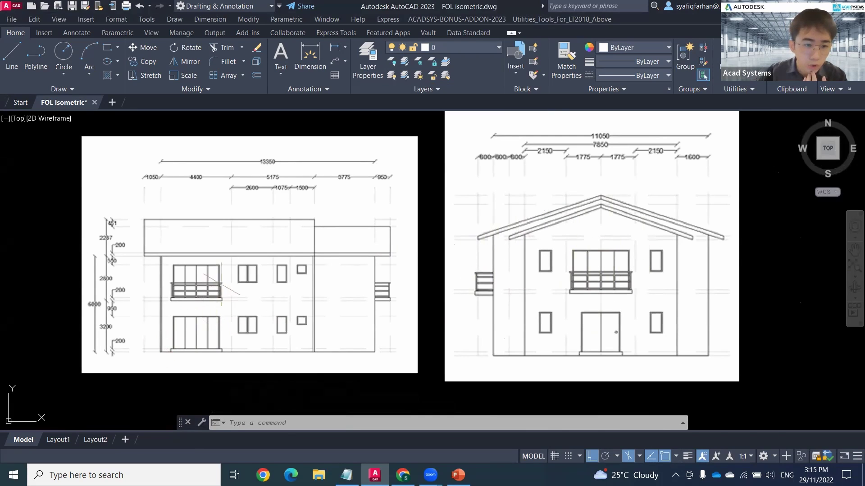
scroll(652, 251, down, 3)
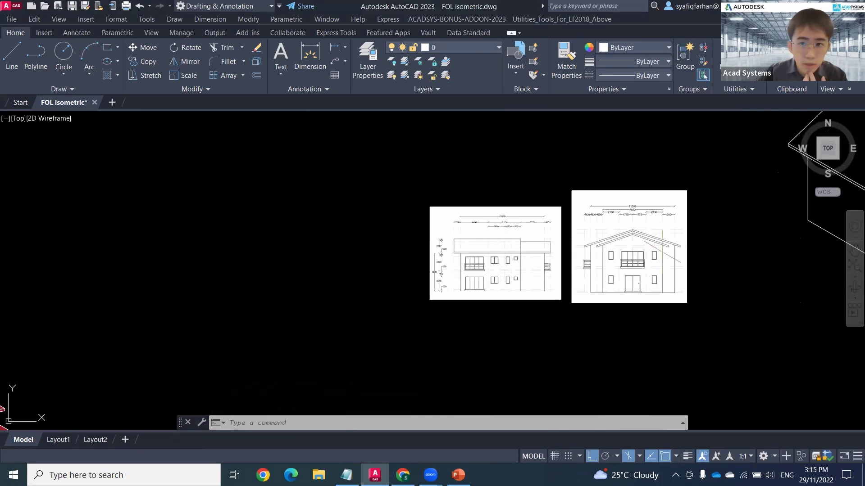
middle_drag(733, 259, 347, 253)
middle_drag(562, 216, 503, 253)
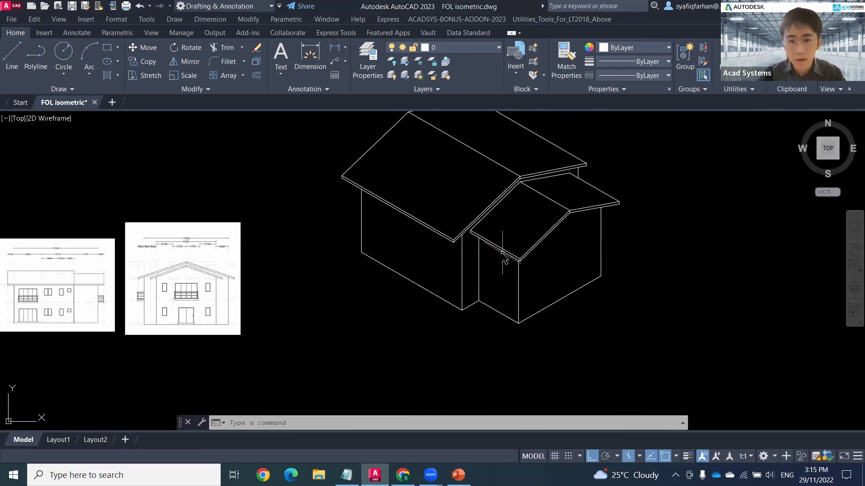
Open the block library of the current drawing and review its isometric door, window and balcony blocks.
text(I)
key(Return)
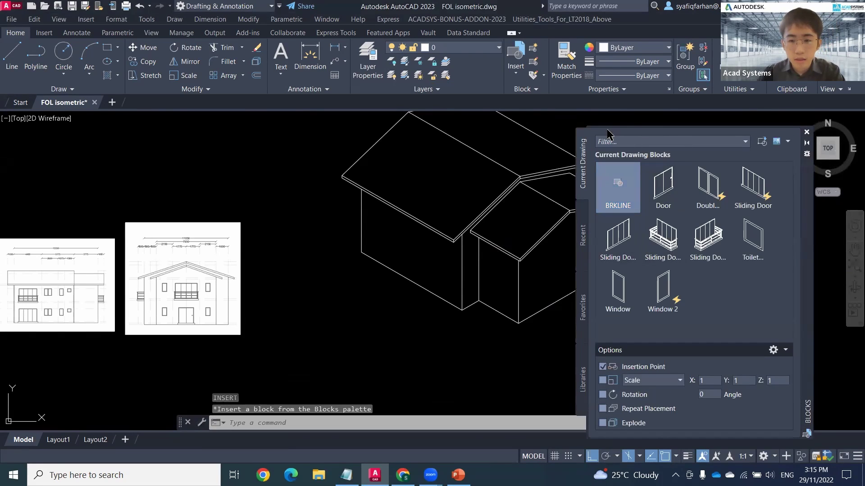
middle_drag(521, 249, 434, 226)
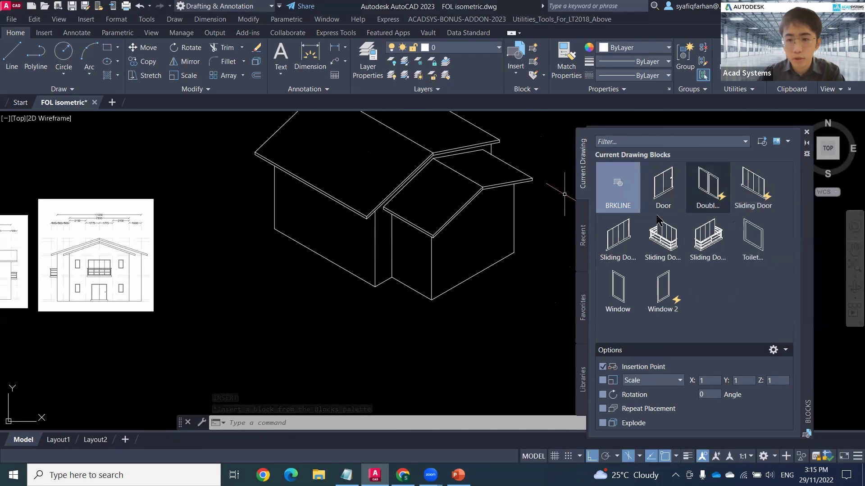
mouse_move(752, 252)
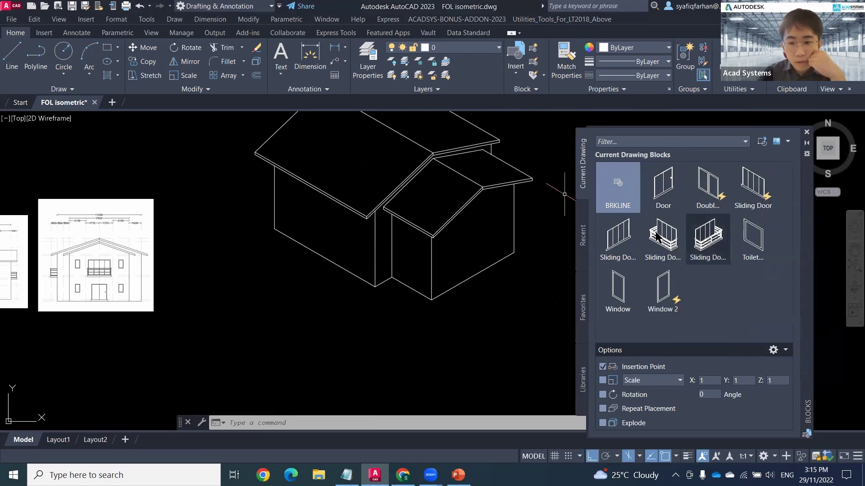
key(Escape)
Draw a closed isometric square with 3000 mm sides and vertical uprights in the empty area away from the elevations.
middle_drag(358, 338, 458, 240)
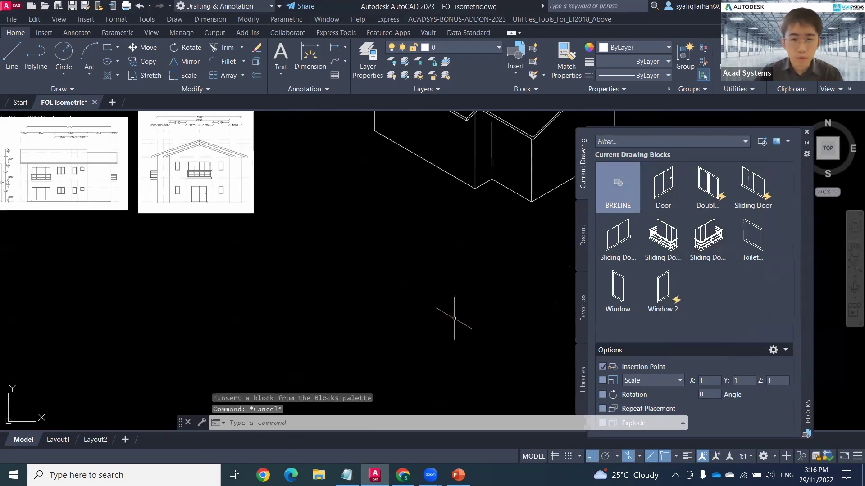
key(Escape)
scroll(373, 327, down, 2)
middle_drag(374, 326, 424, 268)
scroll(425, 304, up, 3)
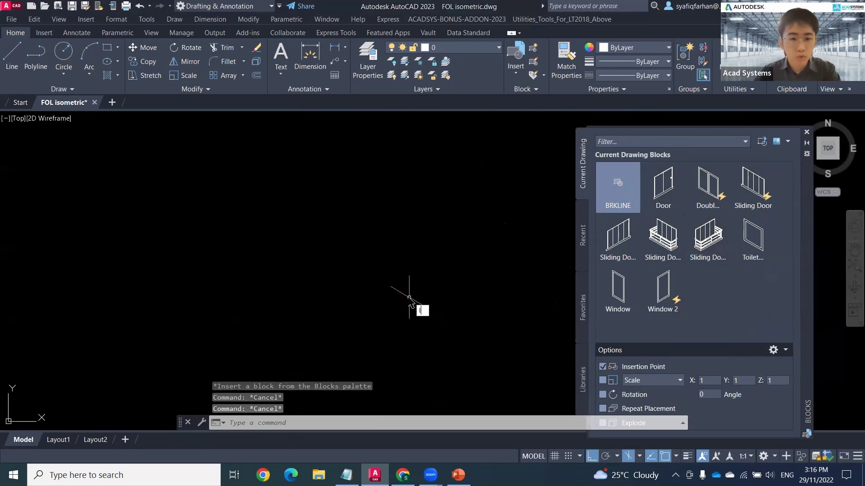
text(l)
key(Return)
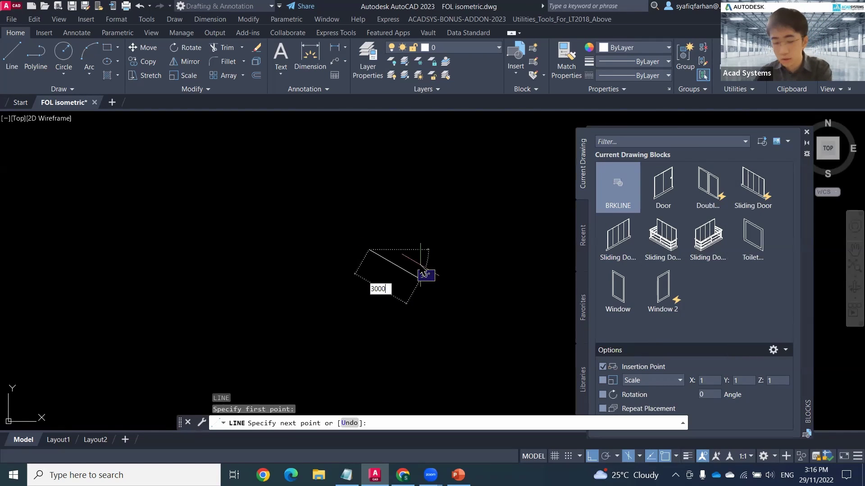
key(Return)
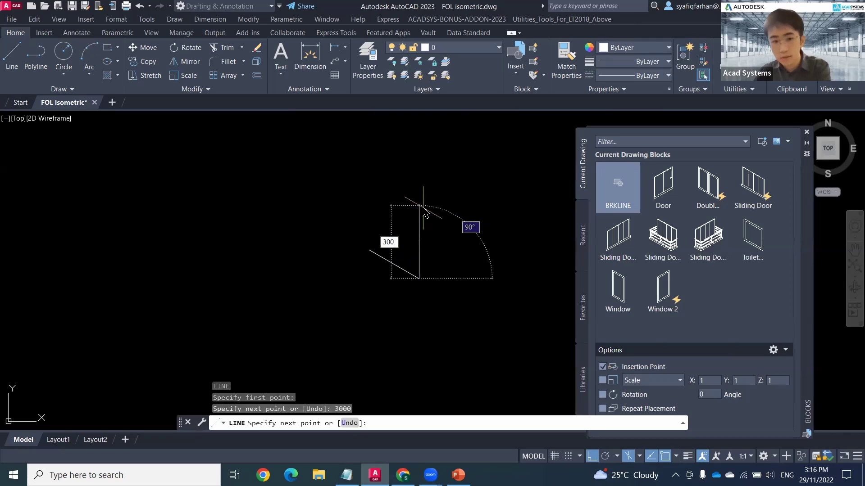
key(Return)
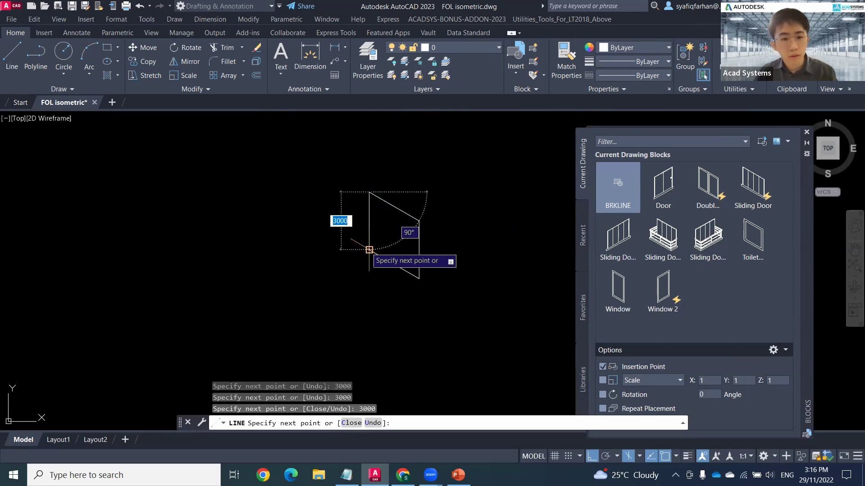
click(369, 250)
key(Escape)
Define the square as block "Window 7" based at its lower-left corner, without opening the block editor, and insert a copy beside it.
click(334, 166)
click(461, 310)
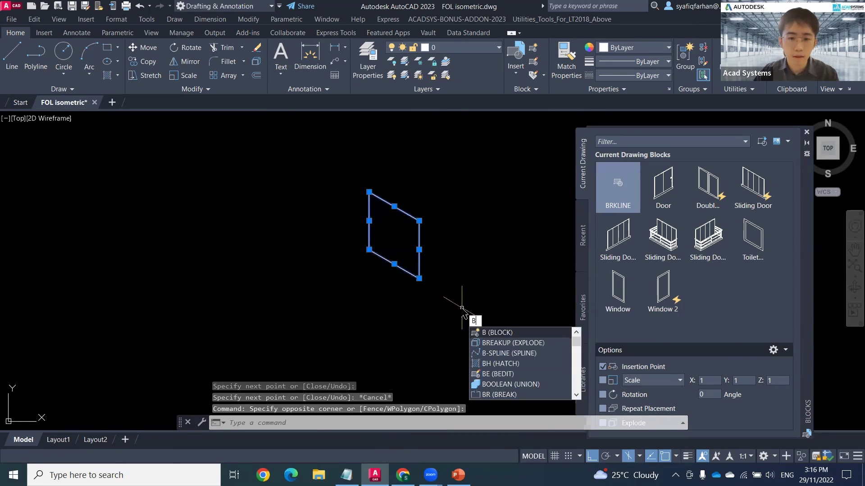
key(Return)
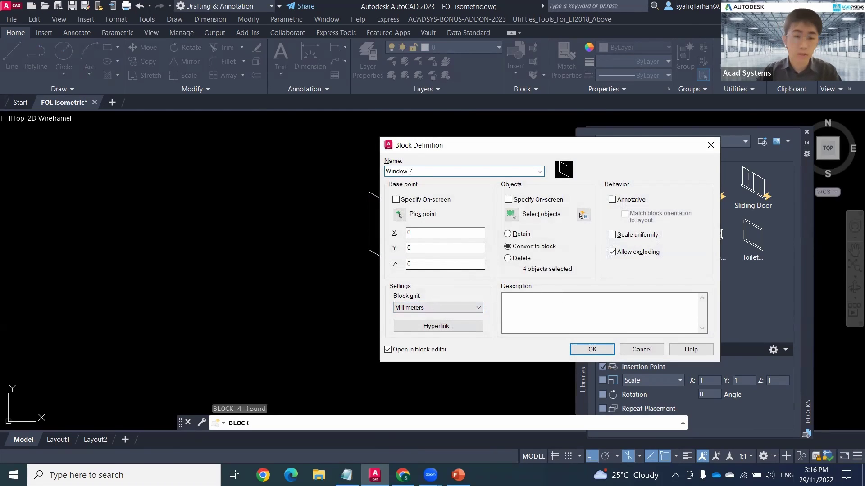
click(402, 216)
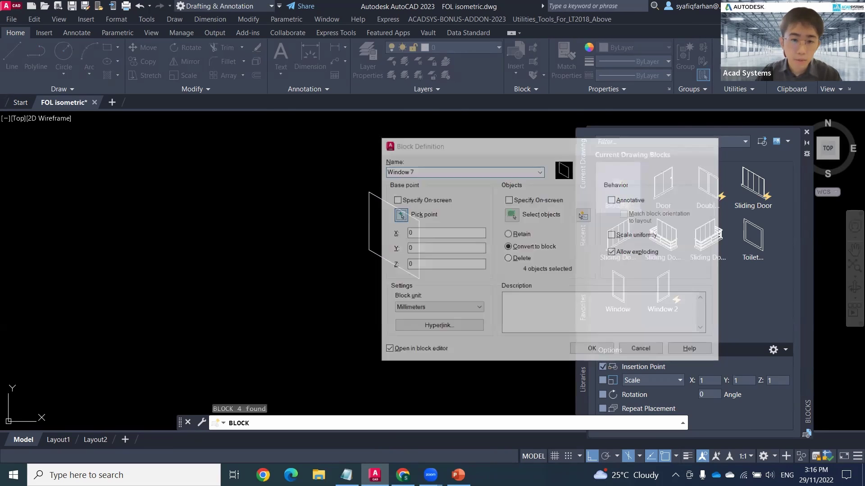
click(369, 249)
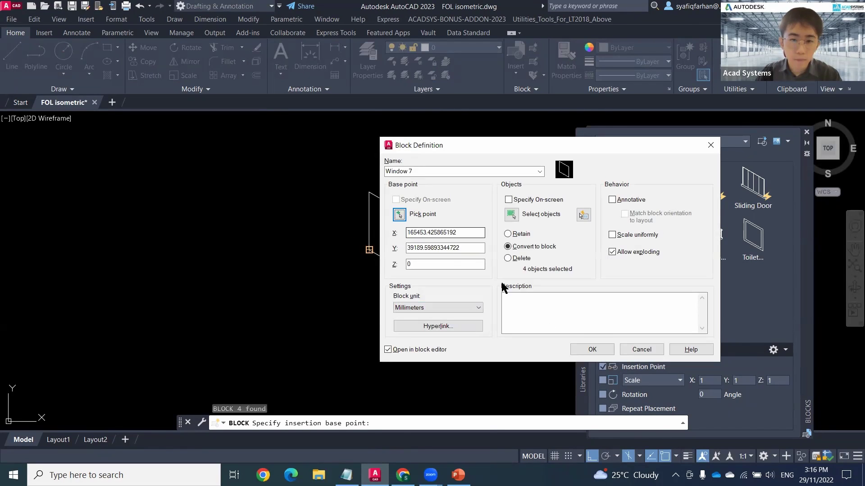
click(388, 350)
click(592, 350)
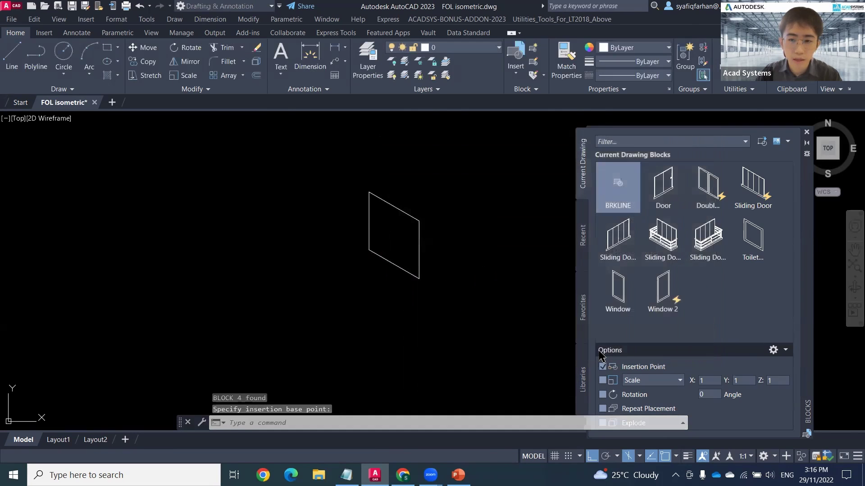
click(718, 304)
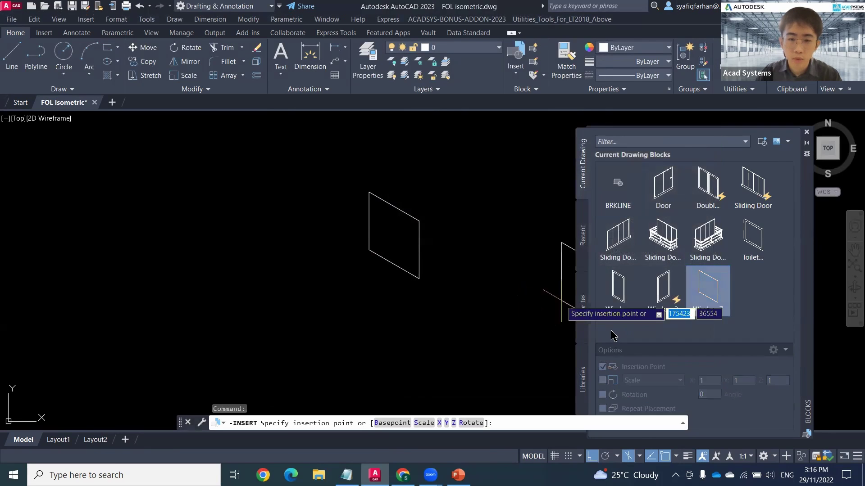
click(318, 221)
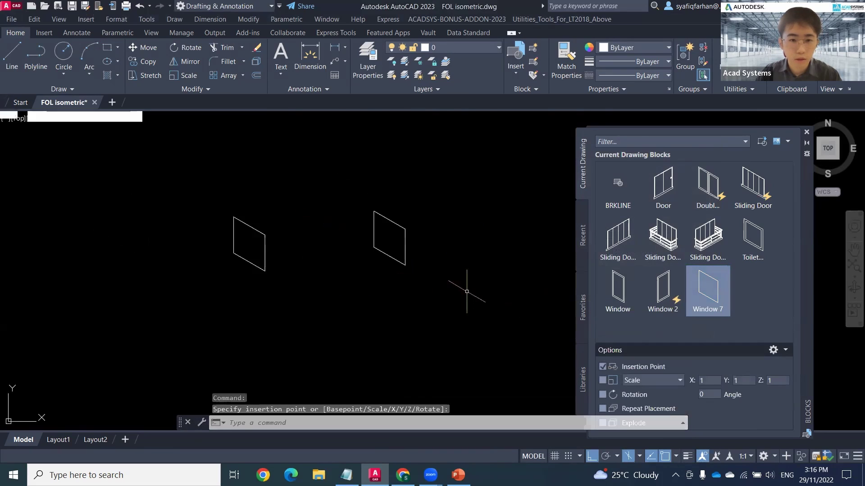
Turn on Repeat Placement and insert four copies of the Window 7 block in the empty space below the house.
scroll(466, 292, down, 1)
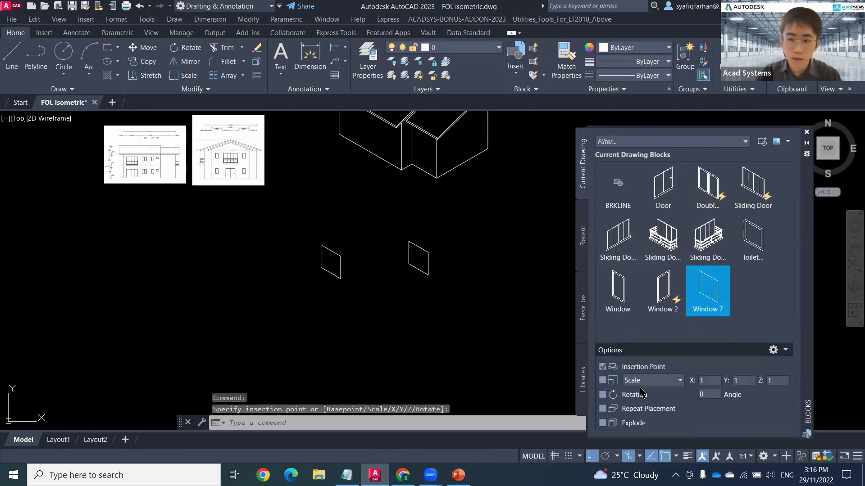
click(602, 409)
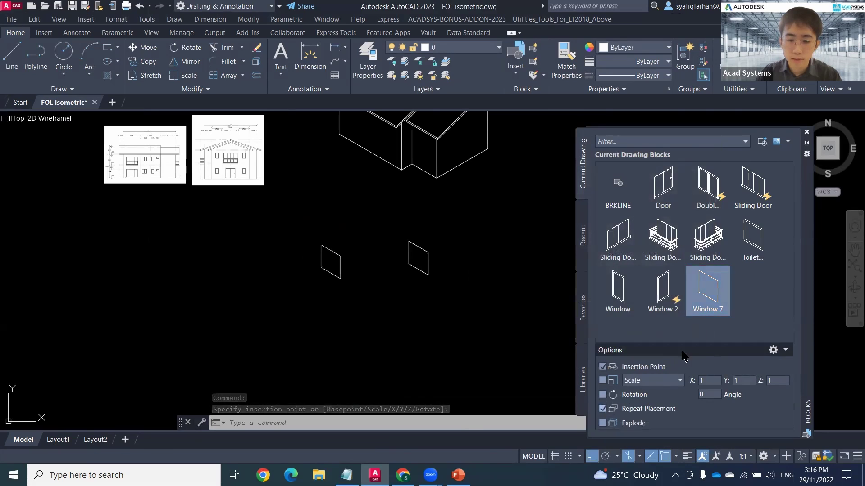
click(707, 304)
click(339, 325)
click(442, 320)
click(485, 221)
key(Escape)
Delete all six loose Window 7 blocks below the house.
click(507, 358)
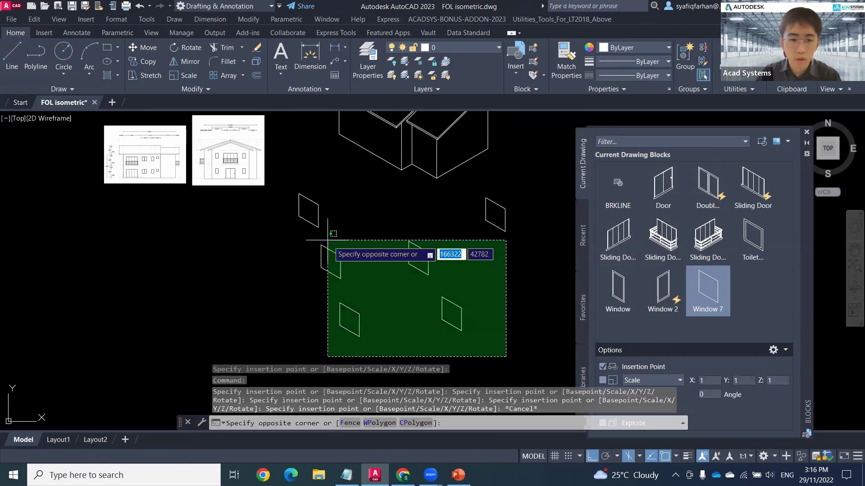
click(256, 185)
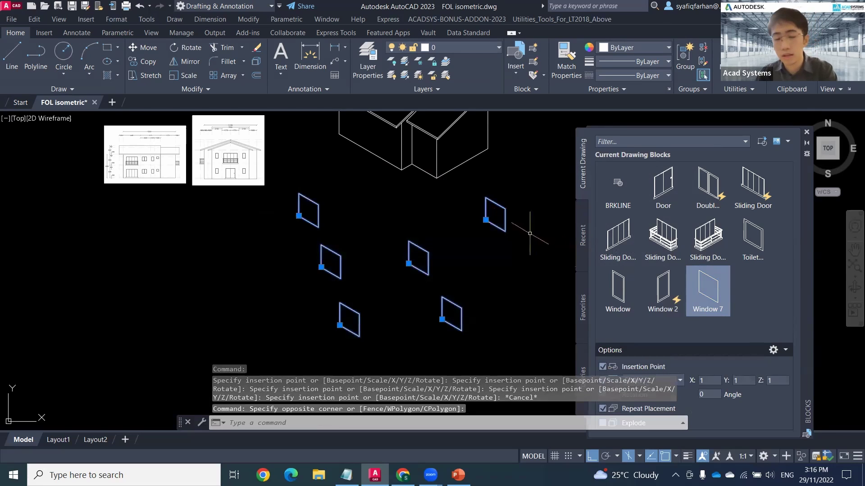
key(Delete)
Insert the Sliding Door block on the ground line of the left-facing side wall, next to its outer left corner.
middle_drag(431, 222, 498, 295)
middle_drag(352, 290, 445, 309)
scroll(368, 286, up, 4)
middle_drag(444, 254, 412, 262)
middle_drag(500, 256, 380, 314)
click(753, 187)
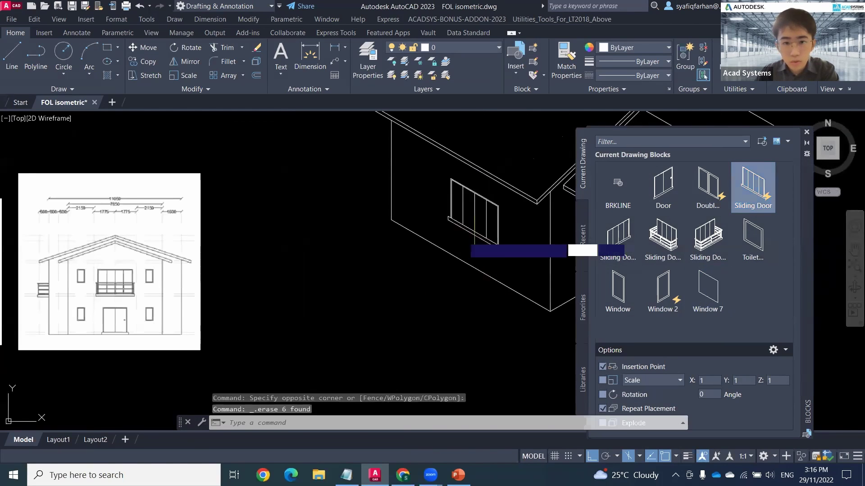
scroll(464, 237, up, 5)
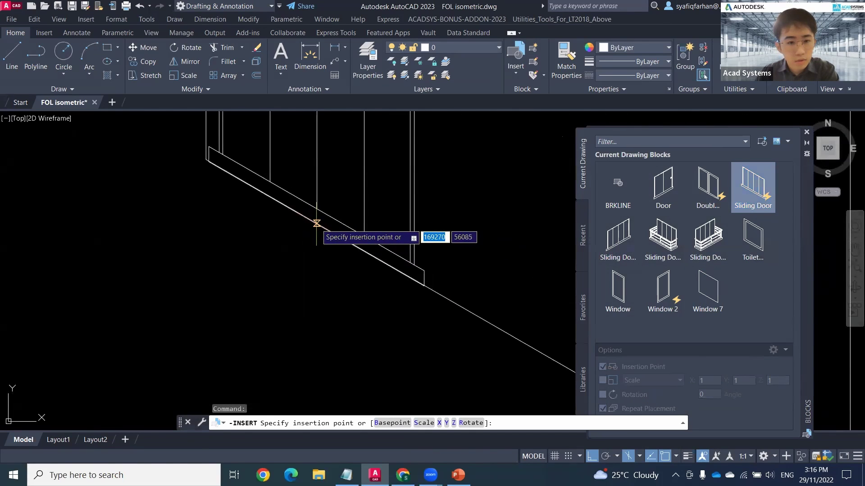
click(317, 224)
scroll(342, 234, down, 3)
key(Escape)
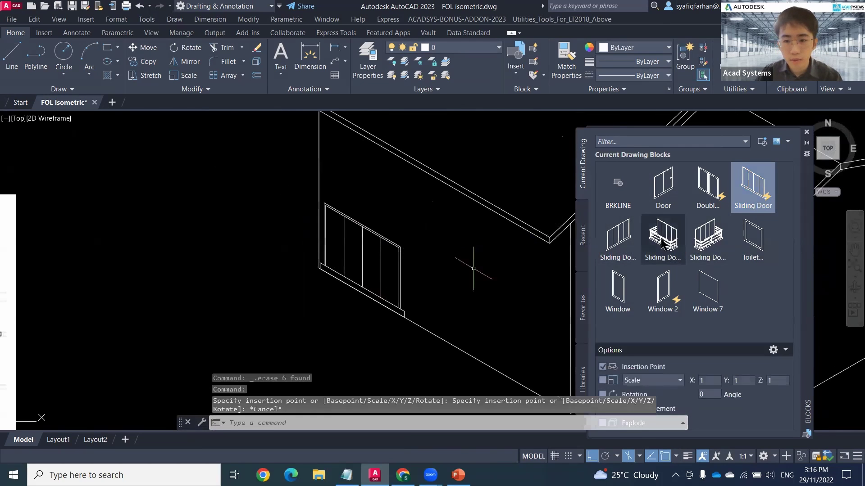
Insert the left-facing sliding door block with balcony on the upper floor, directly above the ground-floor sliding door.
click(663, 243)
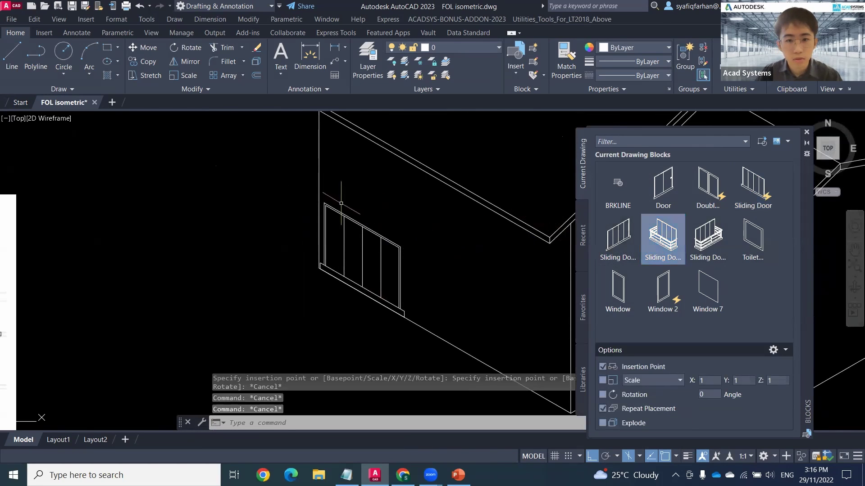
click(675, 255)
scroll(367, 164, up, 6)
middle_drag(367, 164, 368, 192)
scroll(368, 192, down, 4)
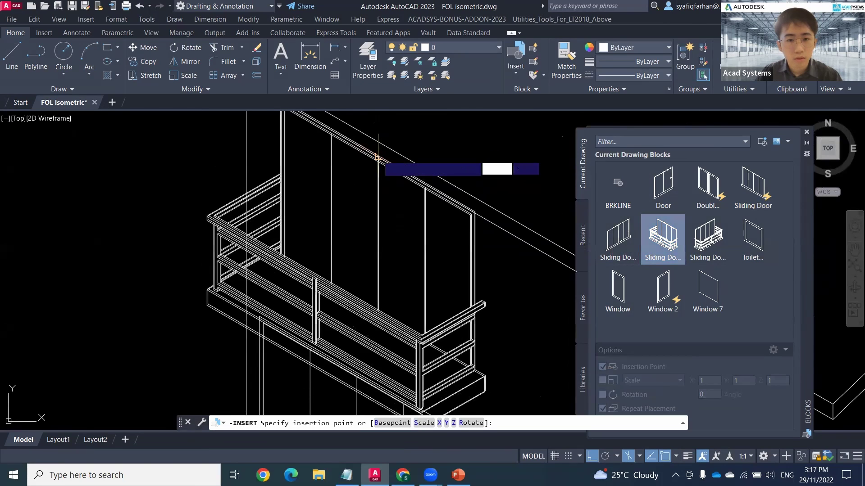
key(Escape)
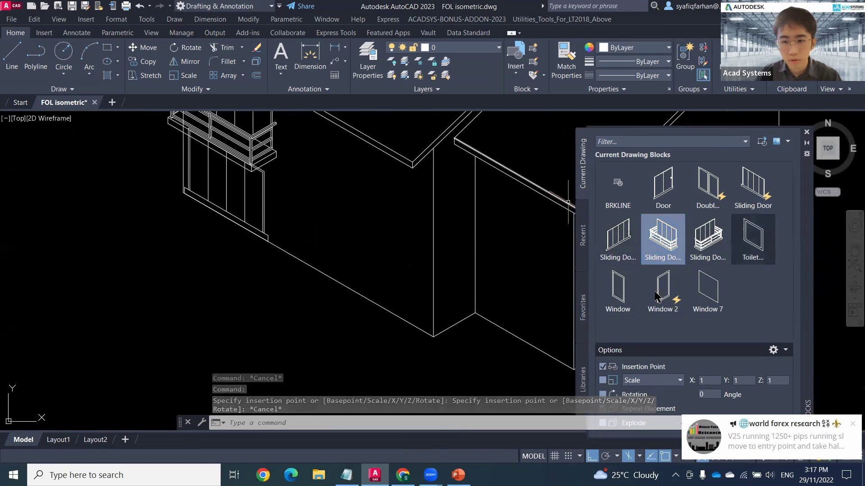
Insert two Window blocks on the left-facing side wall, one on the upper floor and one on the ground floor.
click(626, 293)
scroll(334, 203, down, 4)
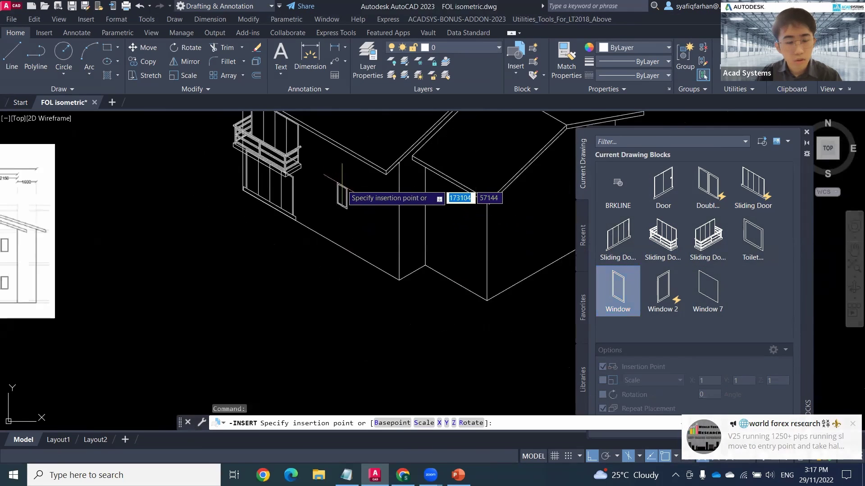
scroll(332, 205, up, 1)
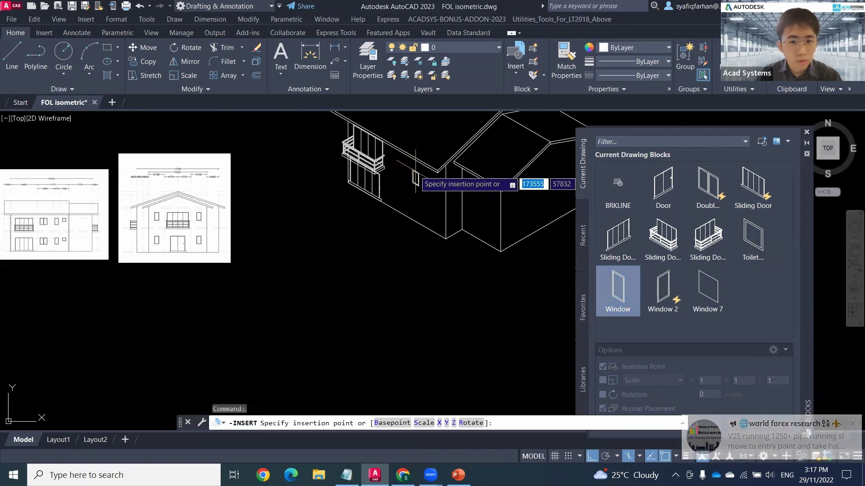
scroll(419, 180, up, 3)
click(411, 176)
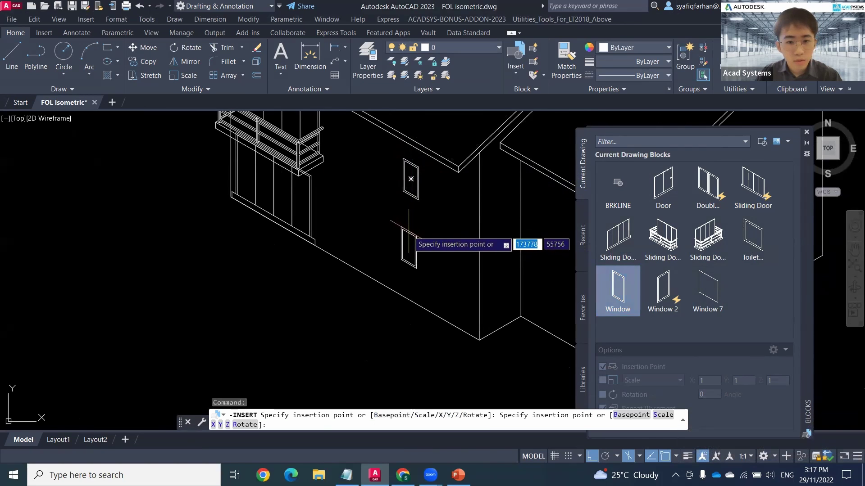
click(408, 245)
key(Escape)
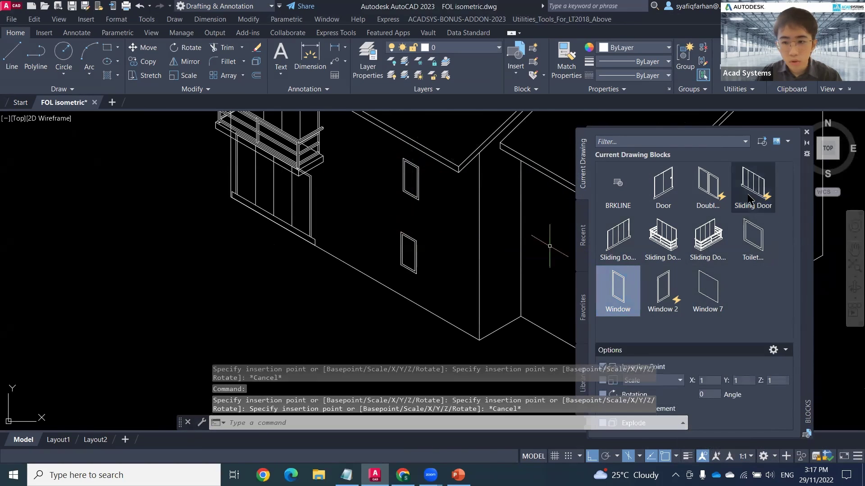
Insert double window blocks on both floors, between the sliding doors and the single windows.
click(702, 188)
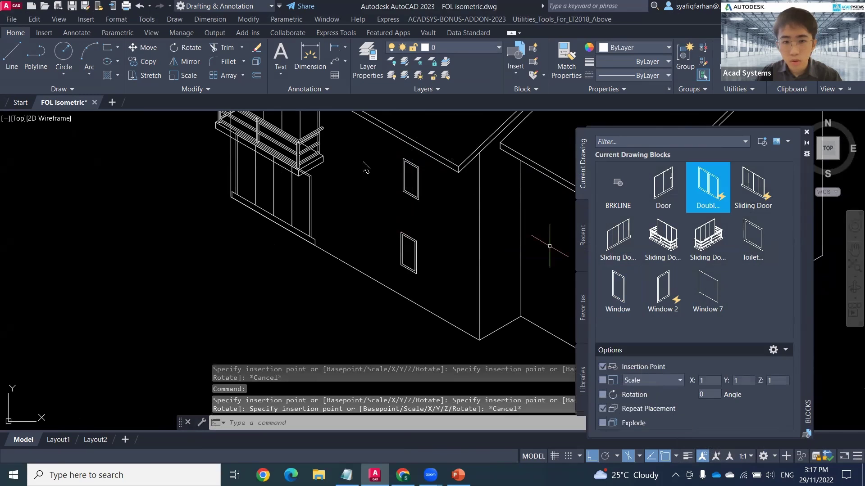
click(701, 203)
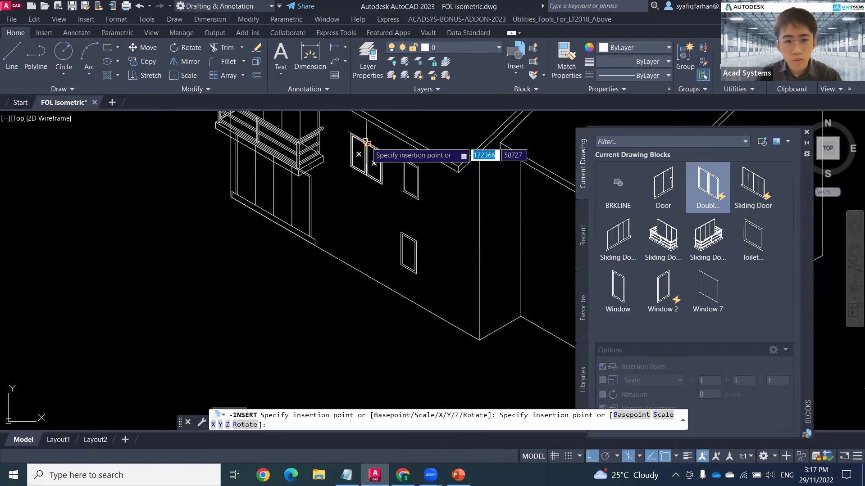
click(366, 142)
key(Escape)
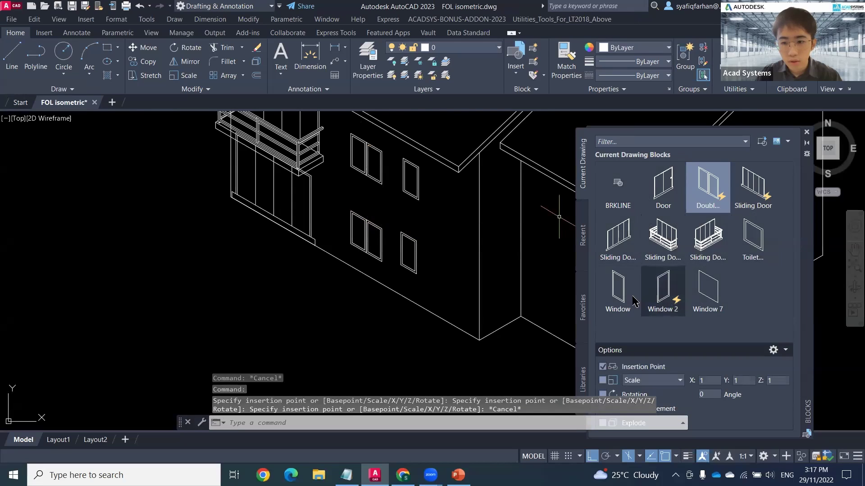
click(622, 293)
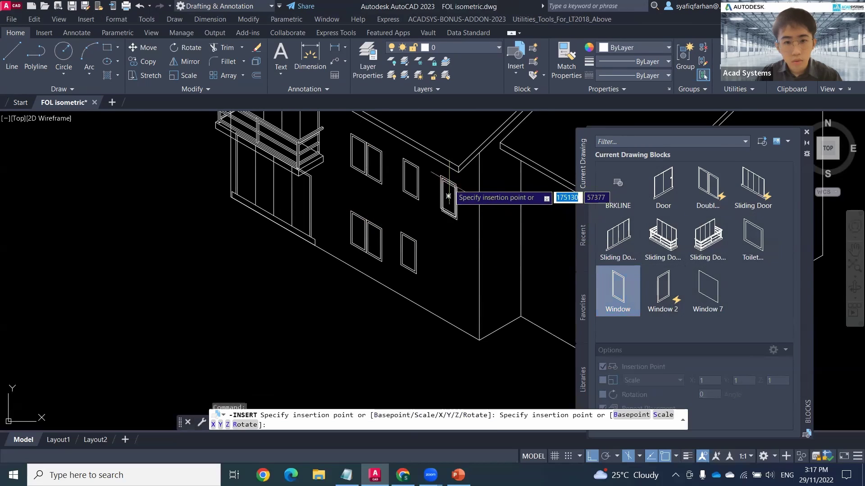
key(Escape)
click(469, 228)
click(441, 194)
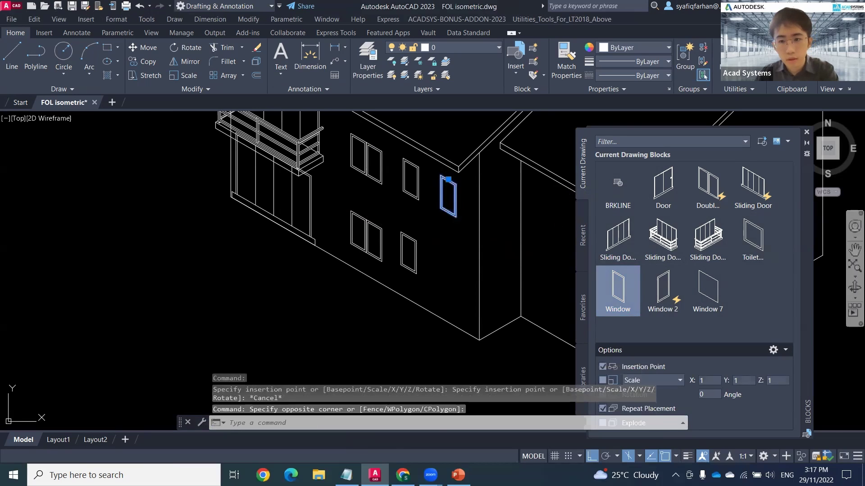
Insert toilet window blocks on both floors, between the single windows and the side wall's right corner.
click(752, 236)
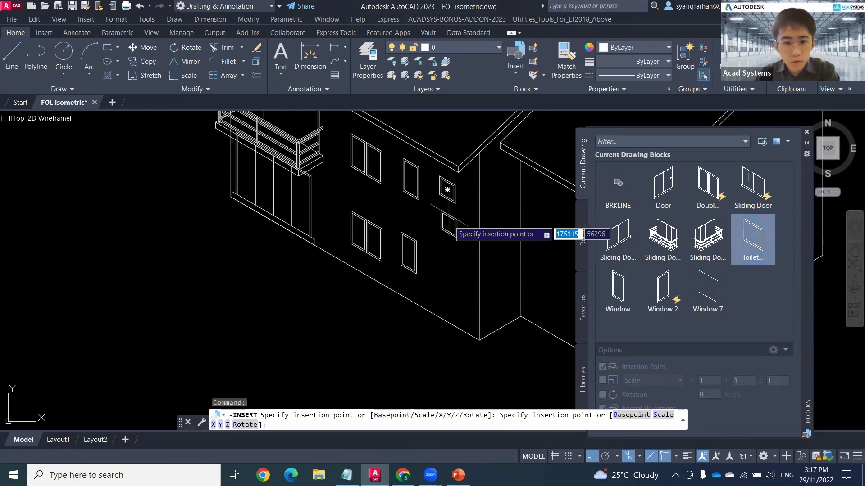
middle_drag(483, 197, 285, 250)
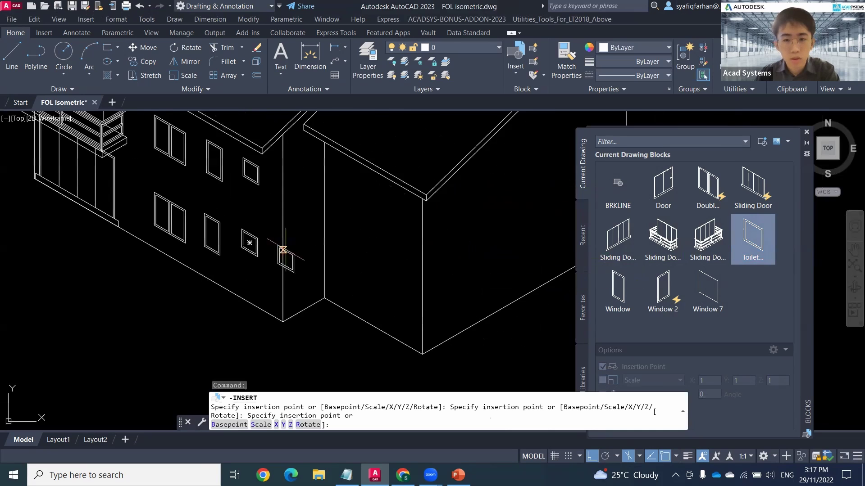
middle_drag(540, 284, 446, 288)
key(Escape)
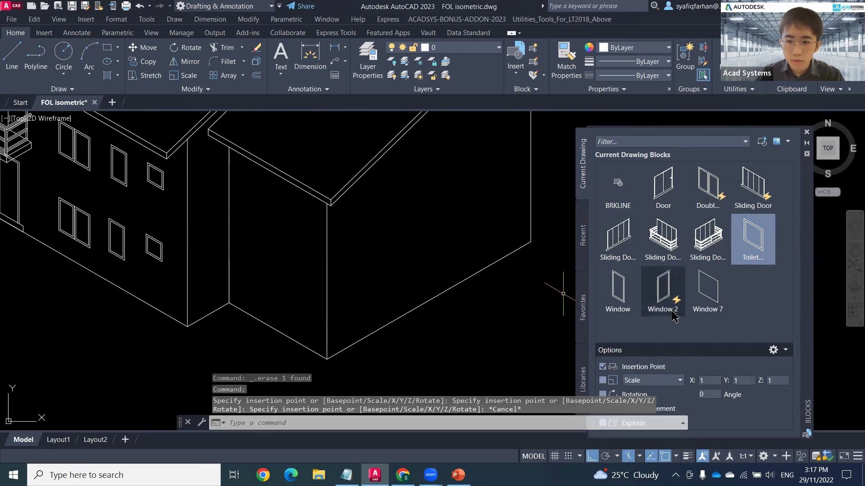
Insert the right-facing sliding door at ground level on the gable wall and the matching sliding door with balcony above it.
click(618, 239)
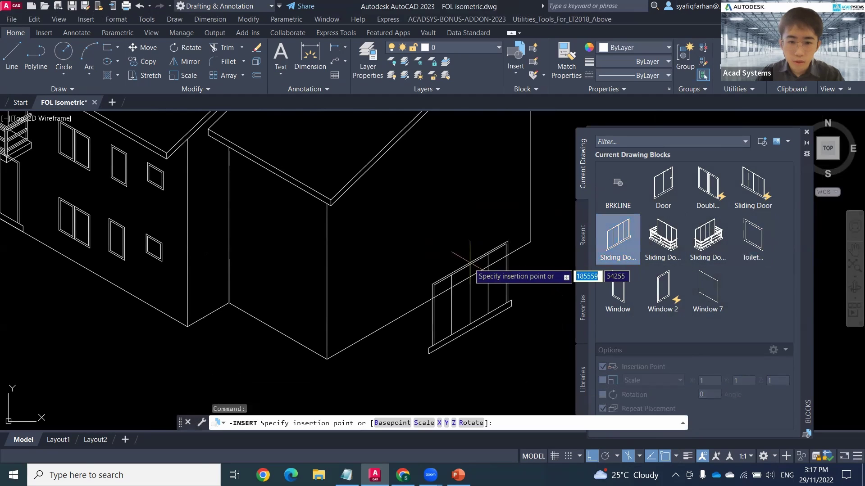
click(451, 220)
click(708, 238)
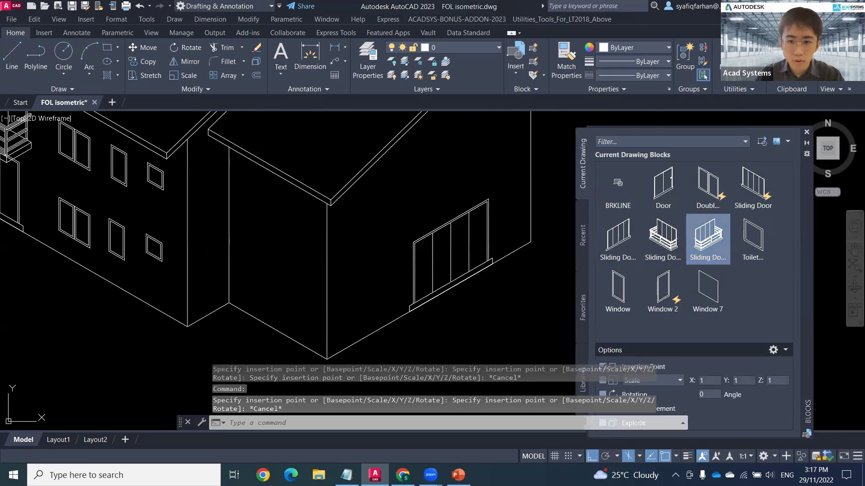
click(438, 131)
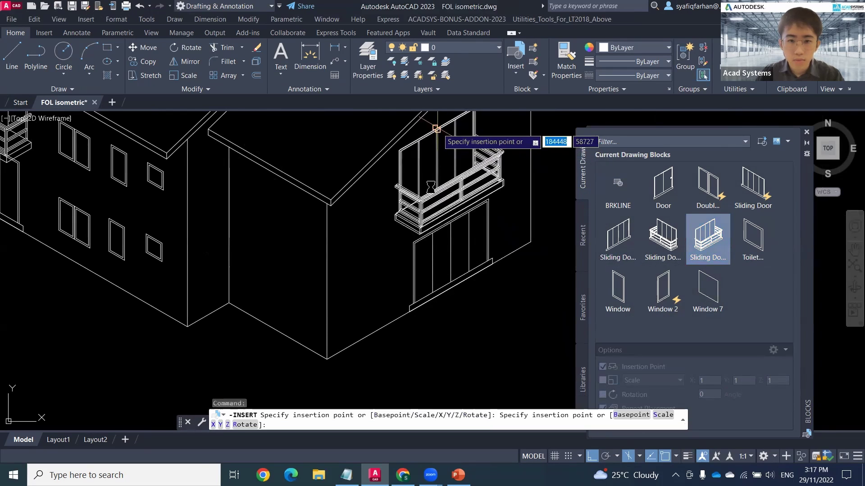
Insert Window 2 blocks on both floors of the gable wall, to the left of the sliding doors, following the elevation reference.
scroll(383, 225, down, 2)
middle_drag(317, 249, 579, 224)
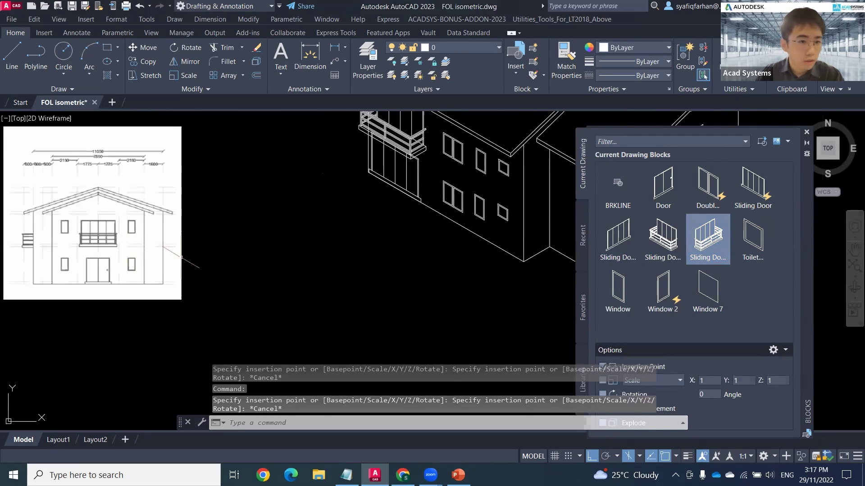
scroll(343, 264, down, 2)
middle_drag(234, 253, 303, 256)
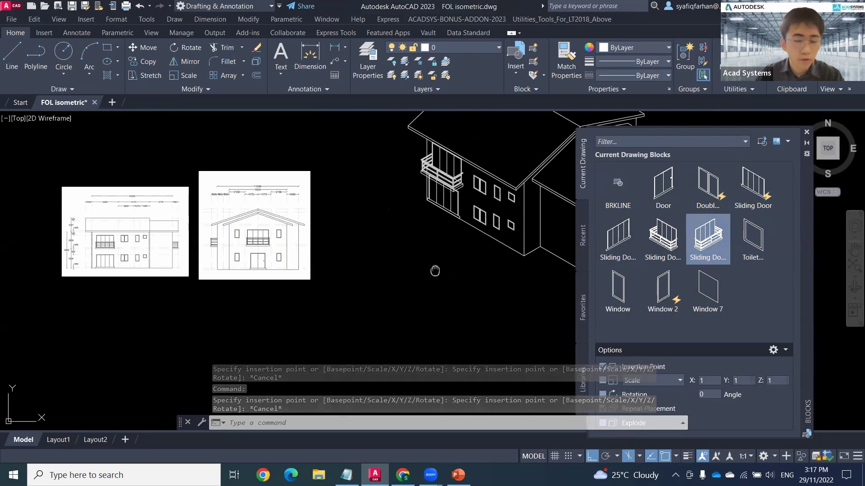
scroll(435, 271, up, 2)
scroll(315, 279, up, 2)
click(618, 290)
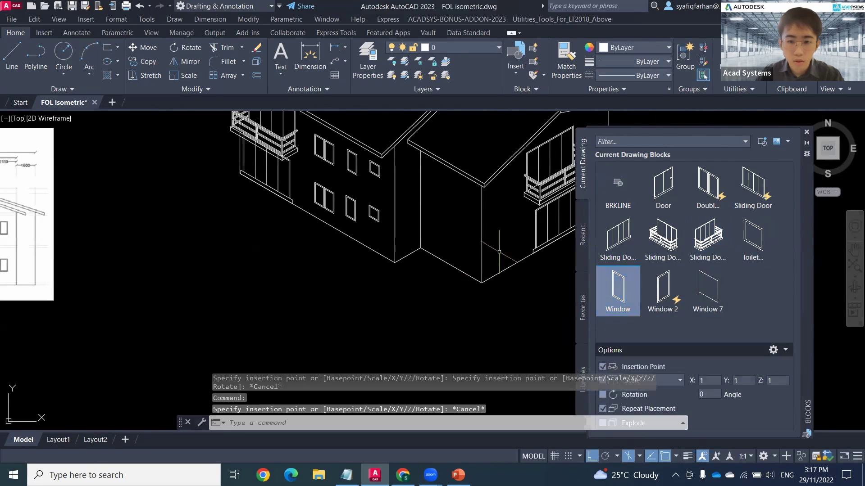
middle_drag(499, 251, 375, 265)
click(660, 281)
scroll(371, 180, up, 5)
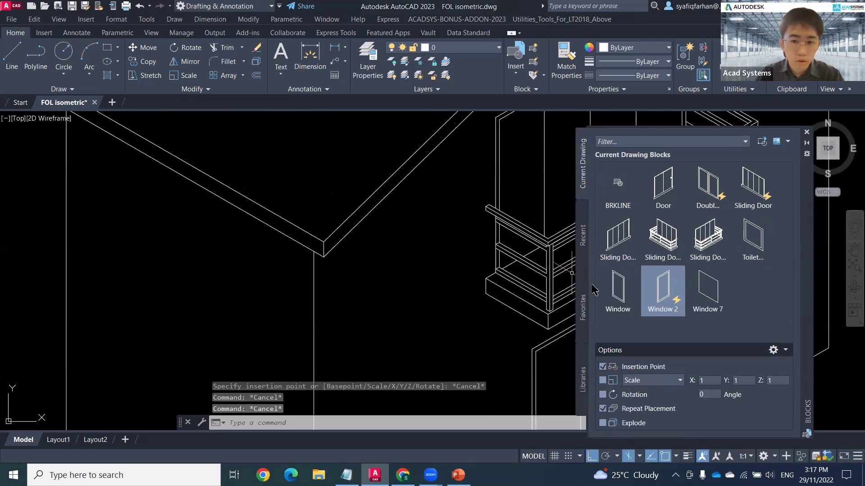
click(658, 288)
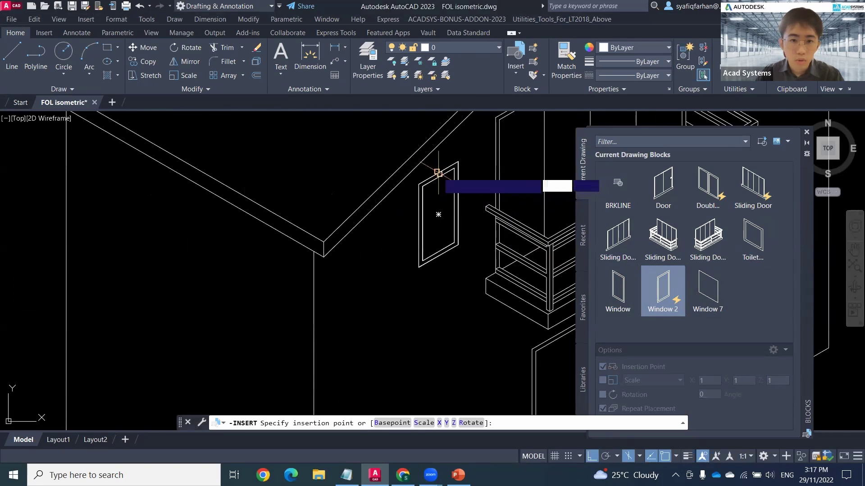
click(438, 173)
scroll(439, 180, down, 3)
scroll(455, 259, up, 3)
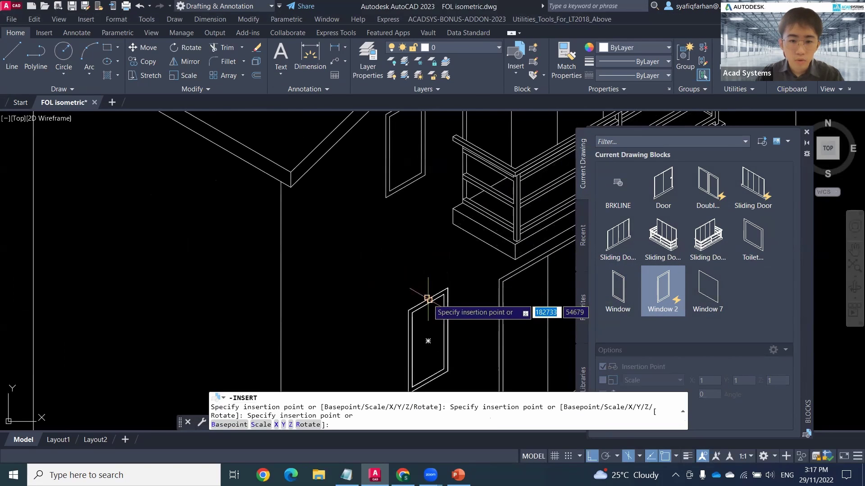
Insert Window 2 blocks on both floors of the gable wall, to the right of the sliding doors.
scroll(419, 280, down, 3)
scroll(387, 192, up, 3)
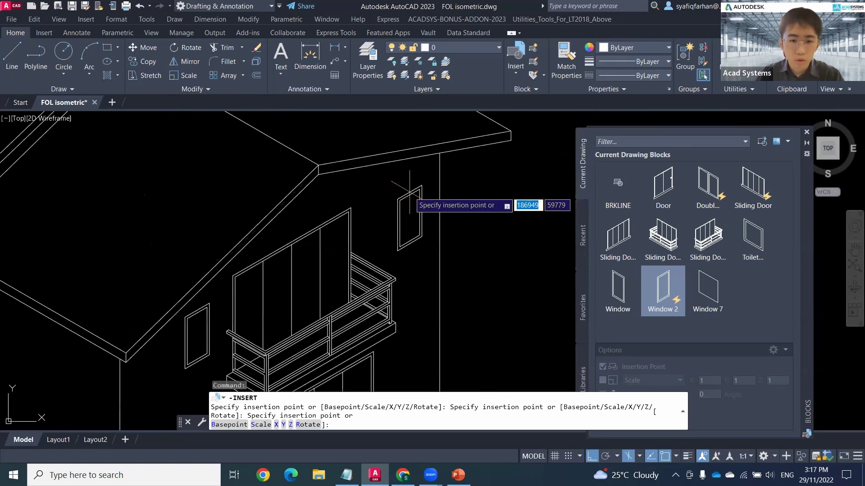
click(414, 314)
key(Escape)
Examine where the side wall's balcony meets the top of the ground-floor sliding door.
scroll(399, 337, down, 2)
middle_drag(400, 337, 542, 229)
mouse_move(222, 316)
middle_down()
mouse_move(318, 282)
mouse_move(408, 280)
middle_up()
scroll(250, 144, up, 4)
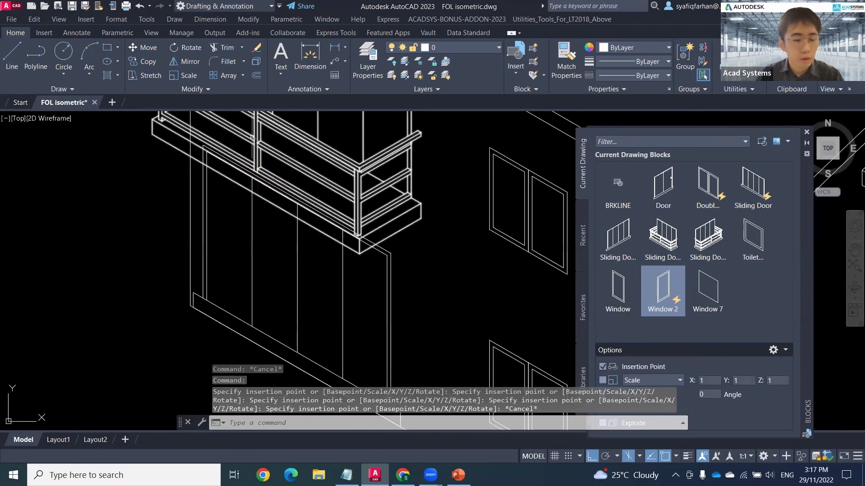
middle_drag(241, 187, 304, 241)
scroll(368, 252, up, 2)
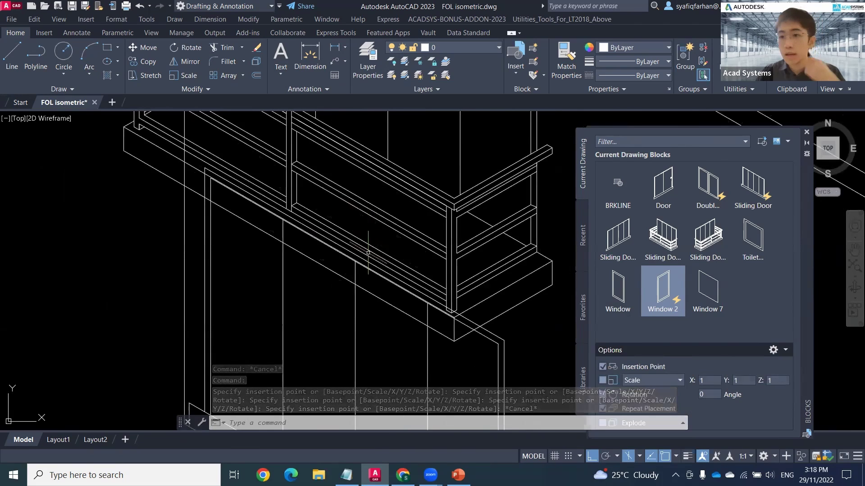
middle_drag(364, 246, 373, 220)
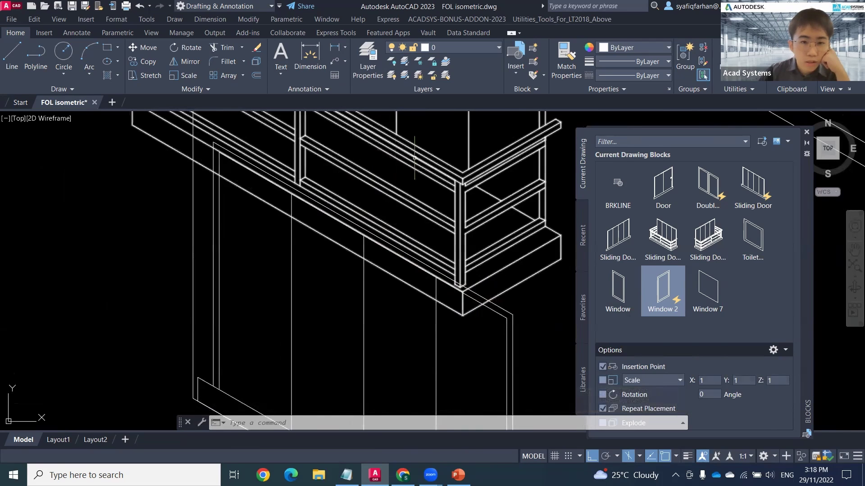
Delete the ground-floor sliding door block that overlaps the side wall's balcony.
middle_drag(461, 295, 464, 208)
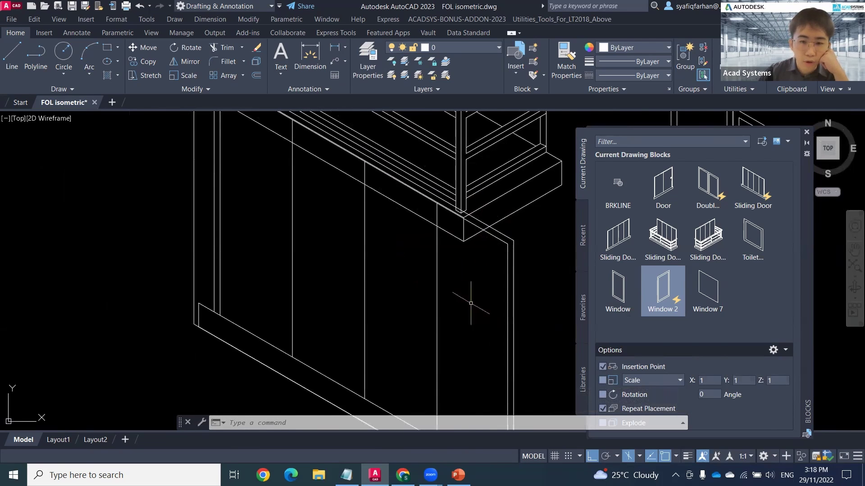
click(496, 278)
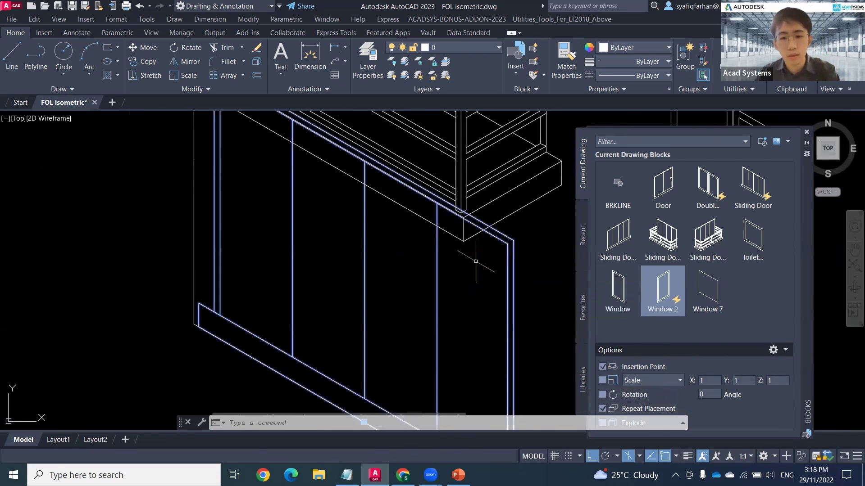
key(Delete)
Insert one Sliding Door block in the empty area between the elevation references and the house.
scroll(286, 323, down, 5)
middle_drag(287, 323, 431, 163)
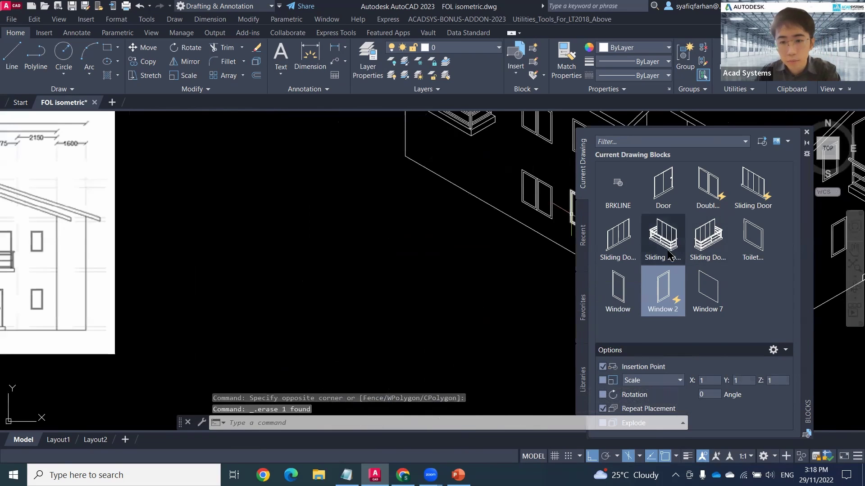
click(757, 187)
click(309, 313)
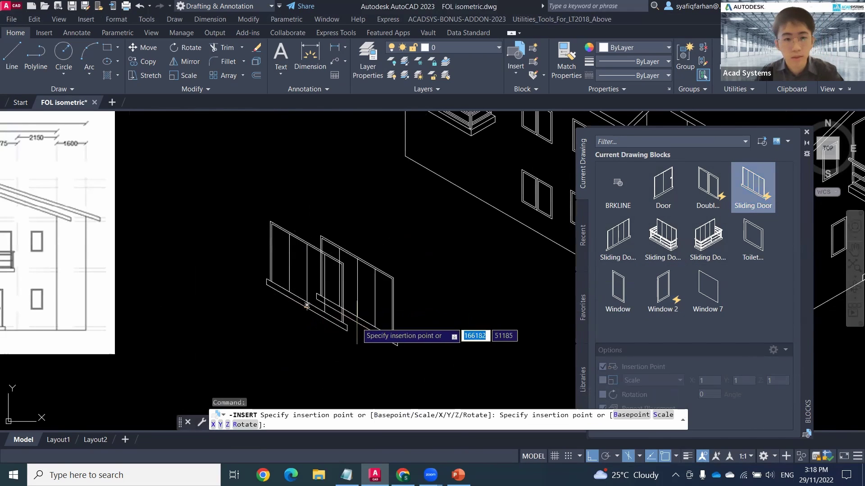
key(Escape)
middle_drag(378, 346, 428, 299)
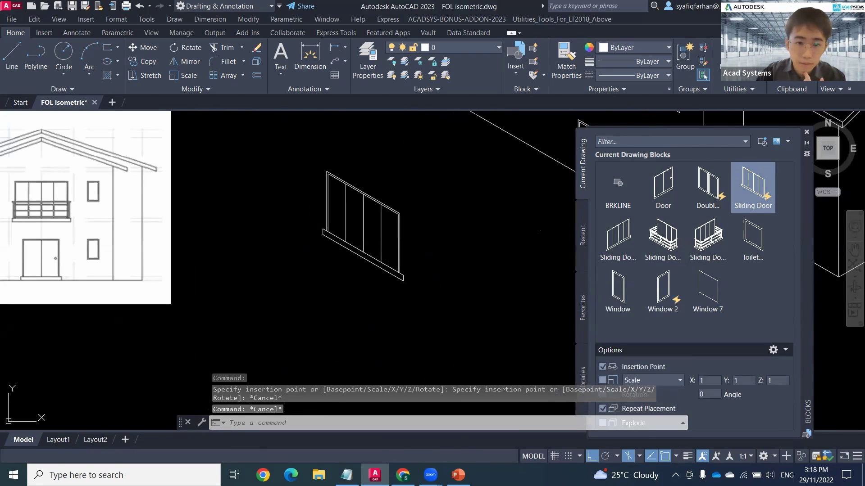
Create boundary polylines from the loose sliding door's panels, frame and sill, with the object type set to Polyline.
text(BO)
key(Return)
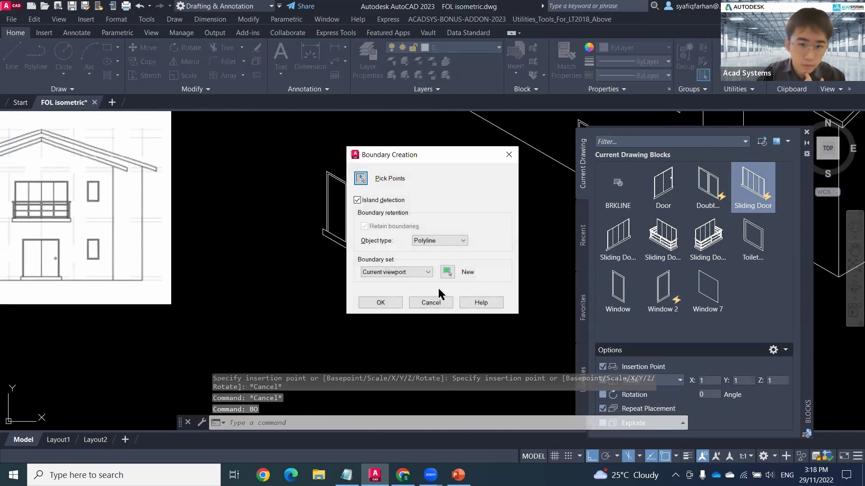
click(361, 178)
scroll(317, 194, up, 5)
click(320, 202)
click(394, 216)
click(475, 272)
click(527, 297)
middle_drag(528, 297, 528, 189)
click(372, 284)
middle_drag(413, 222, 350, 316)
scroll(348, 194, up, 4)
middle_drag(348, 193, 433, 214)
scroll(433, 213, down, 4)
scroll(178, 271, up, 6)
middle_drag(178, 270, 533, 260)
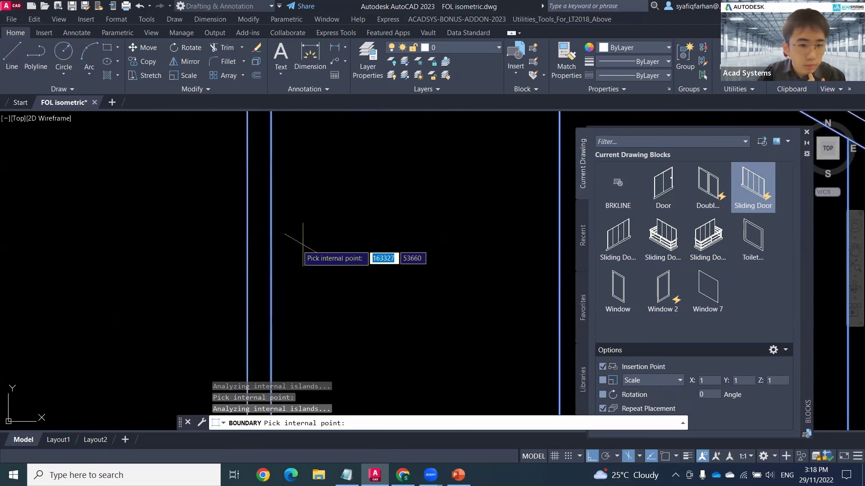
scroll(332, 245, down, 4)
key(Return)
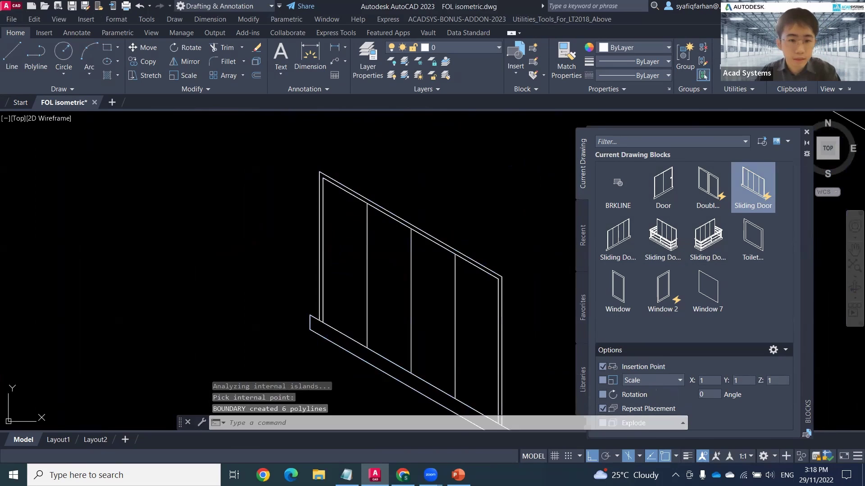
Move all the new boundary polylines straight down, clear of the original sliding door block.
middle_drag(318, 173, 314, 140)
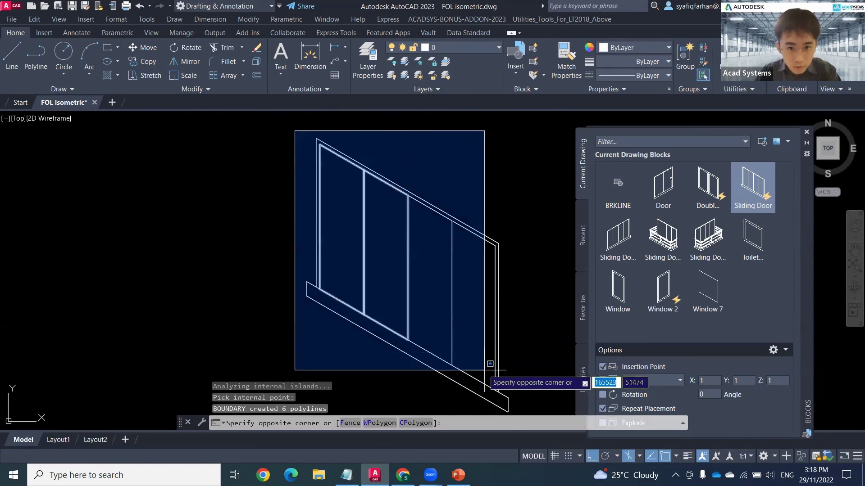
click(523, 393)
middle_drag(245, 292, 239, 207)
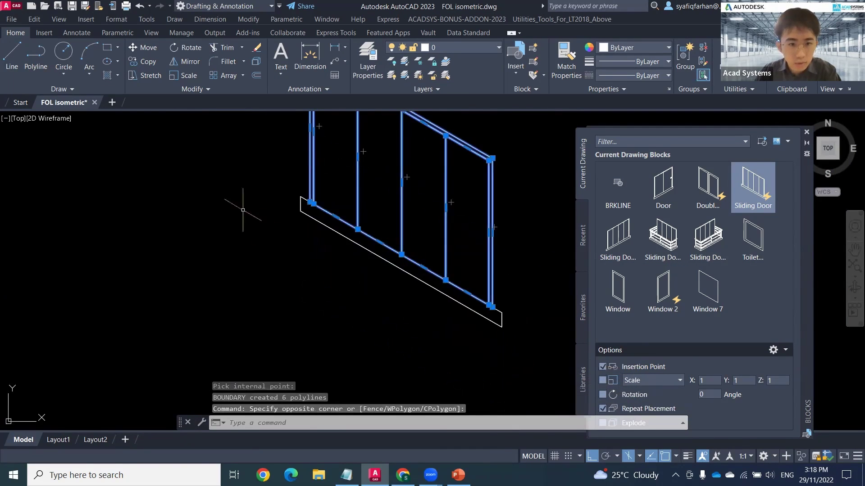
click(283, 186)
click(522, 359)
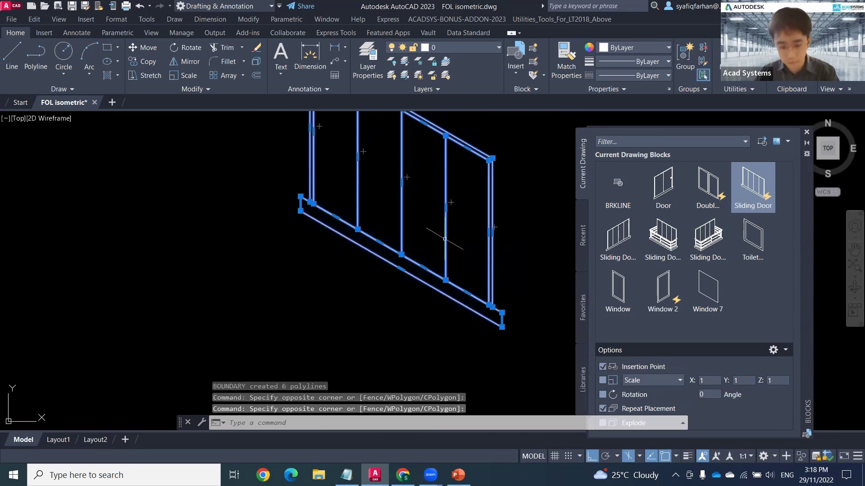
text(m)
key(Return)
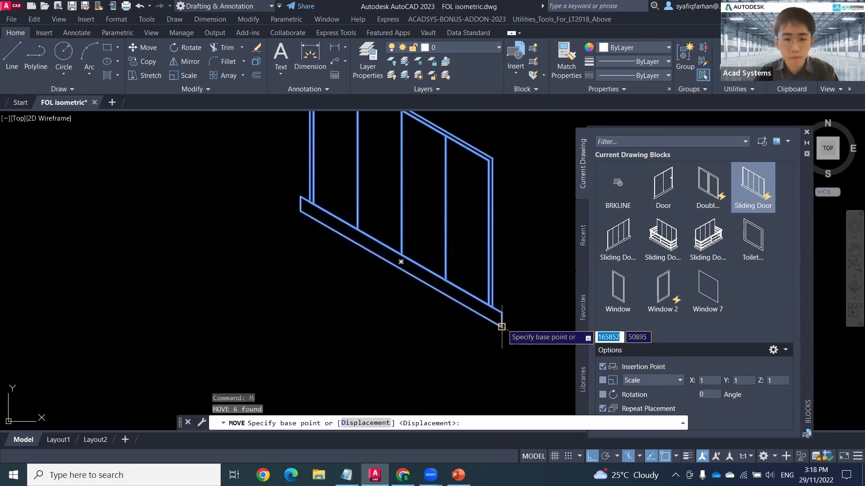
click(501, 327)
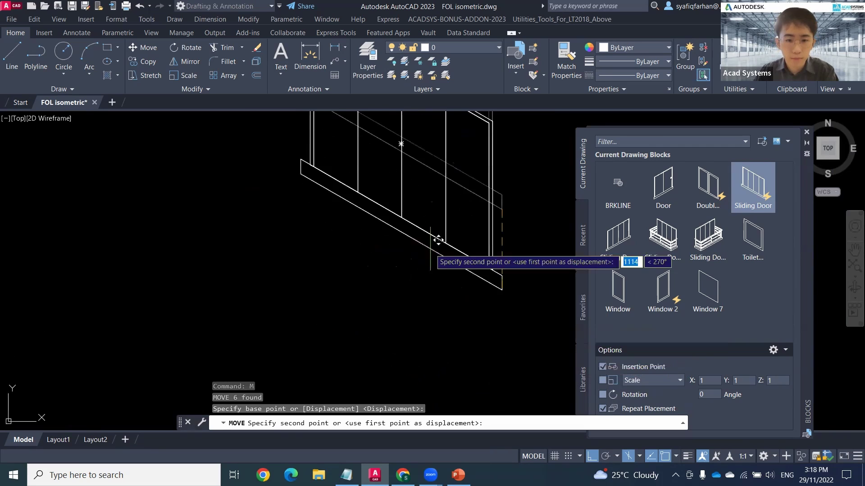
key(Escape)
middle_drag(476, 265, 481, 163)
scroll(447, 160, down, 2)
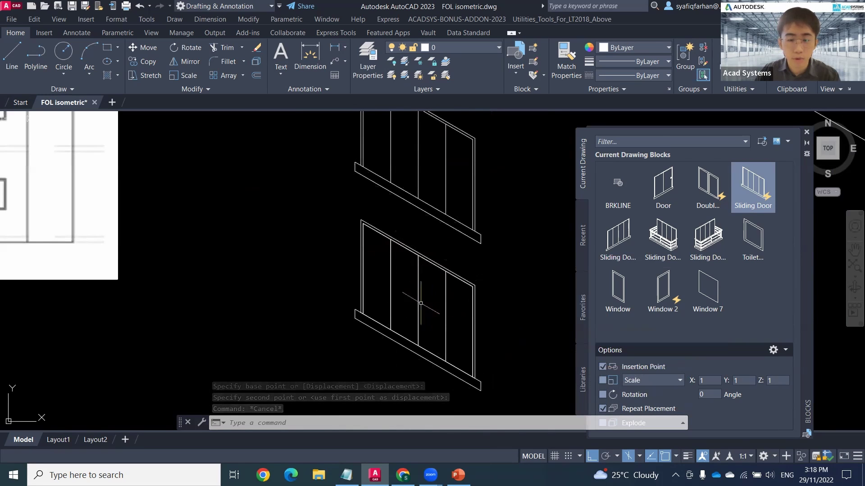
Try to trim the frame and panel lines of the original sliding door block, then undo the trimming.
middle_drag(477, 167, 478, 215)
scroll(478, 216, up, 2)
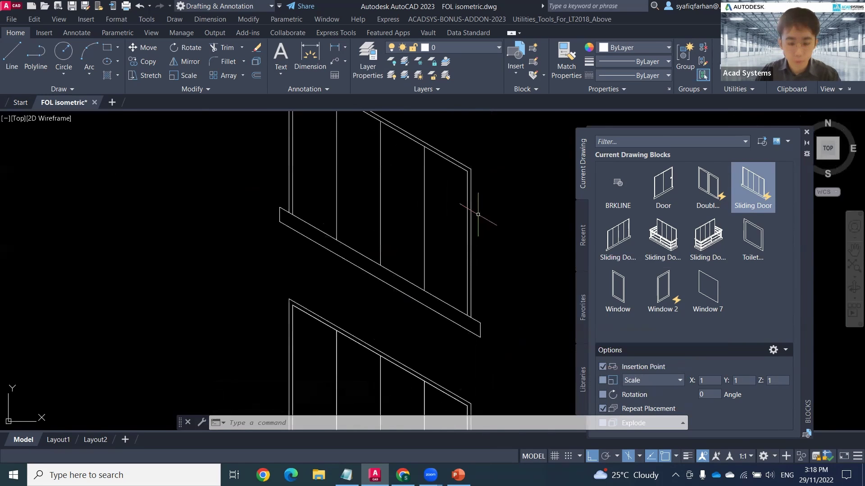
key(Return)
drag(479, 205, 483, 161)
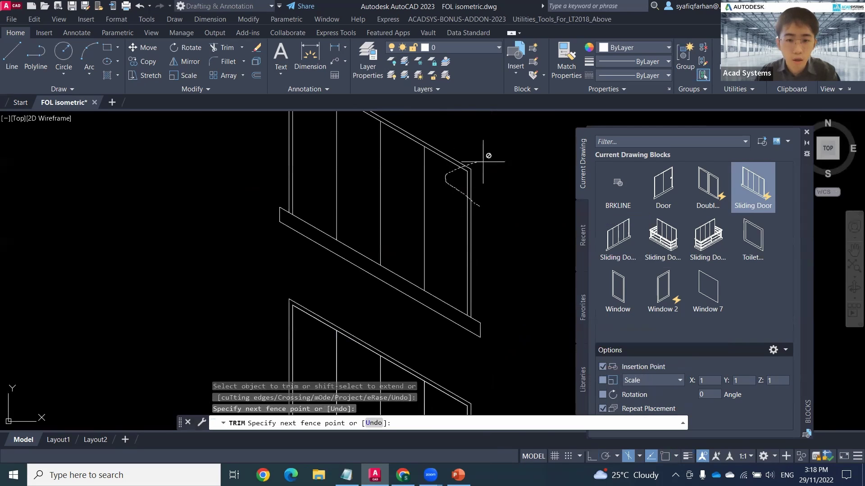
drag(393, 167, 405, 164)
middle_drag(447, 328, 460, 187)
mouse_move(471, 229)
mouse_down()
mouse_move(469, 242)
mouse_move(471, 228)
mouse_up()
key(ctrl+z)
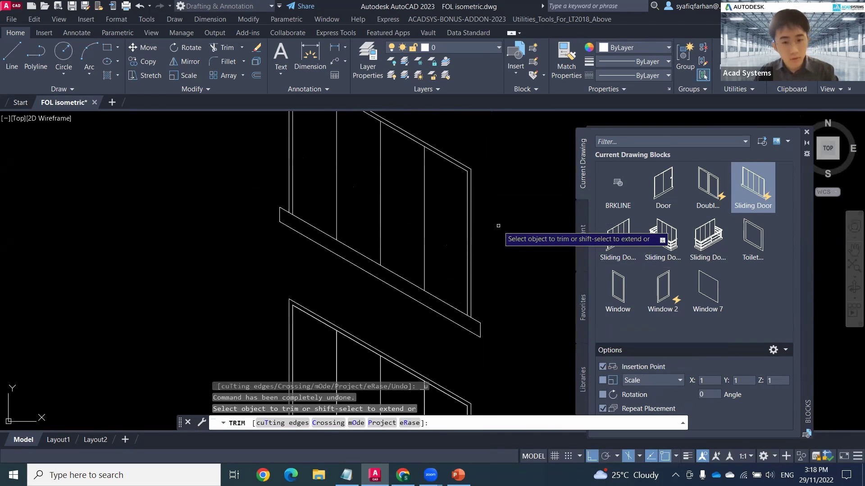
key(Escape)
Delete the original loose sliding door block above the polyline copy.
click(501, 366)
click(419, 184)
key(Delete)
Move the polyline sliding door with ortho off onto the side wall's base line, directly beneath the balcony.
scroll(440, 290, down, 3)
middle_drag(440, 290, 429, 164)
key(Return)
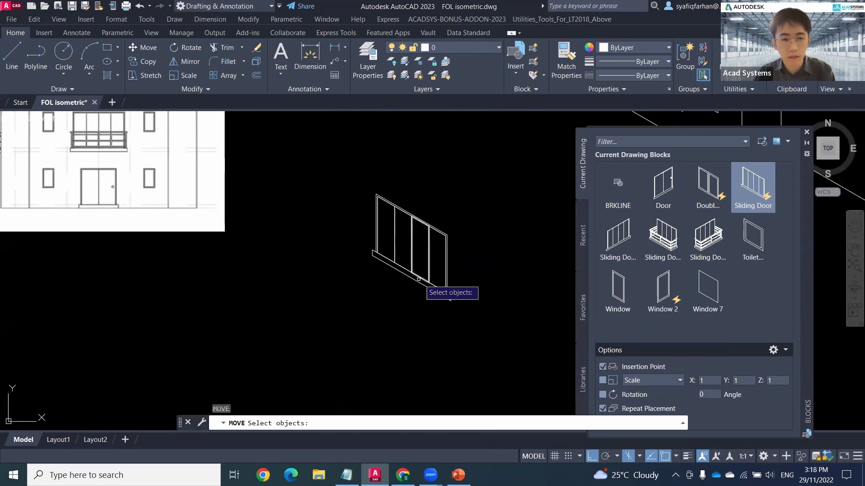
click(465, 319)
click(346, 168)
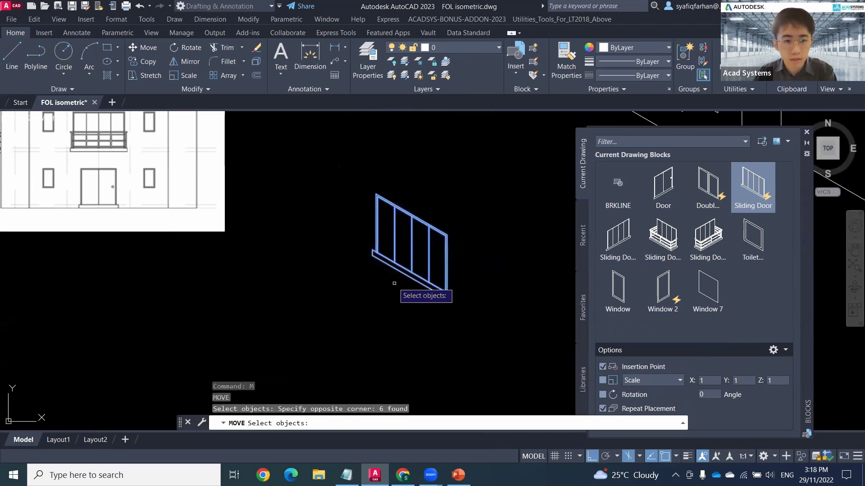
key(Return)
click(412, 277)
middle_drag(467, 170, 188, 315)
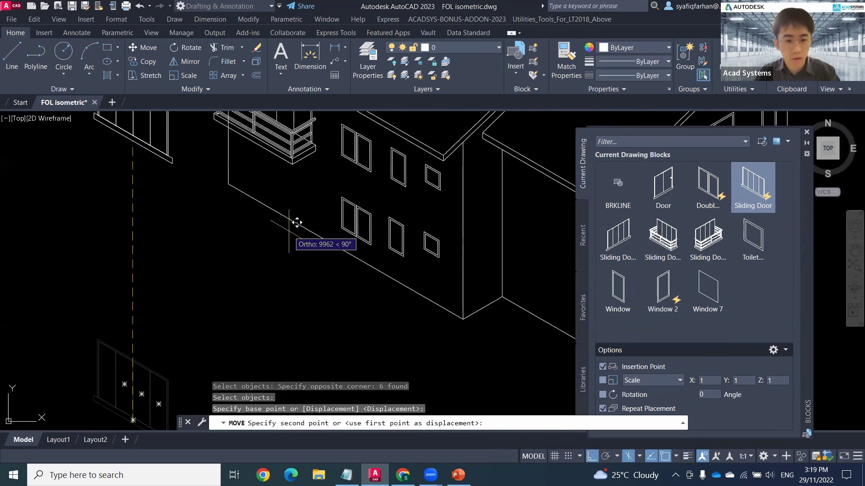
key(F8)
scroll(280, 210, up, 5)
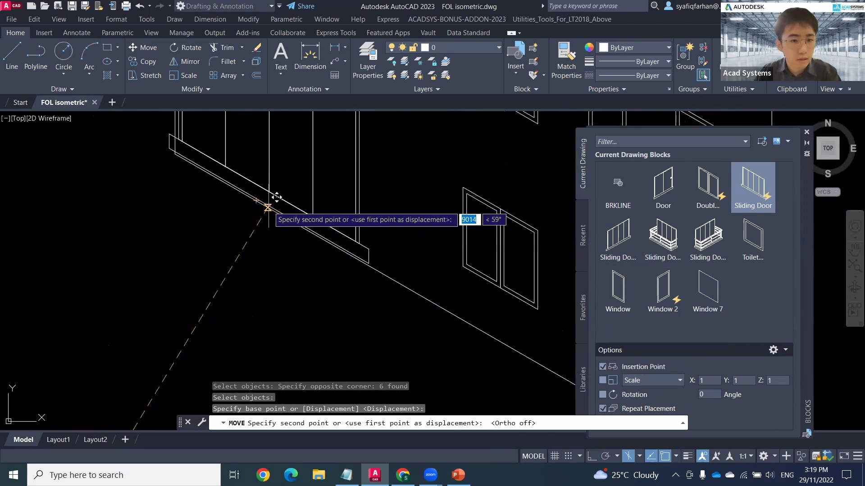
key(Escape)
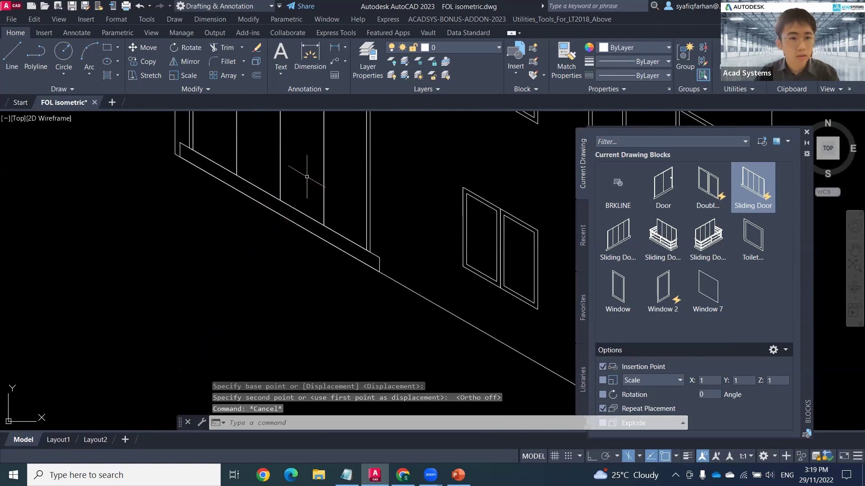
Trim the polyline sliding door's frame and panel lines where they overlap the balcony slab and railing.
middle_drag(289, 112, 374, 259)
scroll(373, 259, up, 4)
text(tr)
key(Return)
mouse_move(495, 258)
mouse_down()
mouse_move(407, 243)
mouse_move(436, 242)
mouse_up()
middle_drag(322, 180, 411, 251)
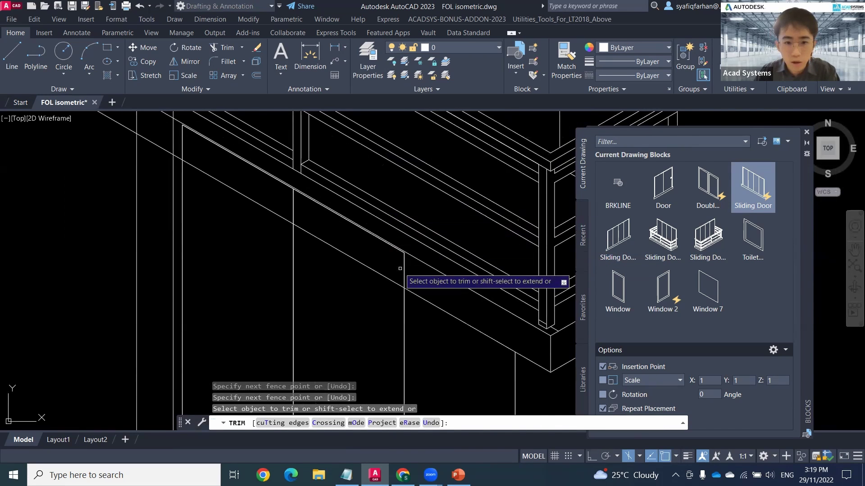
drag(400, 268, 446, 272)
drag(276, 179, 275, 177)
middle_drag(288, 184, 443, 252)
drag(373, 223, 324, 169)
drag(348, 208, 341, 212)
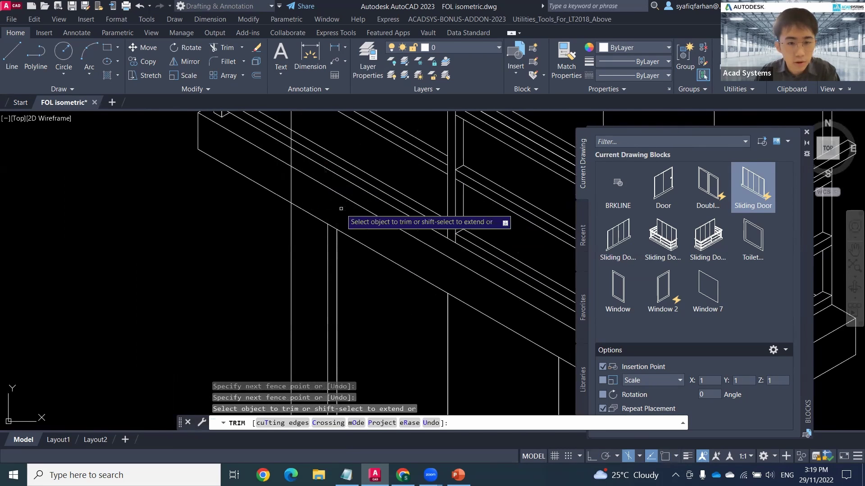
scroll(341, 212, down, 4)
scroll(405, 254, down, 5)
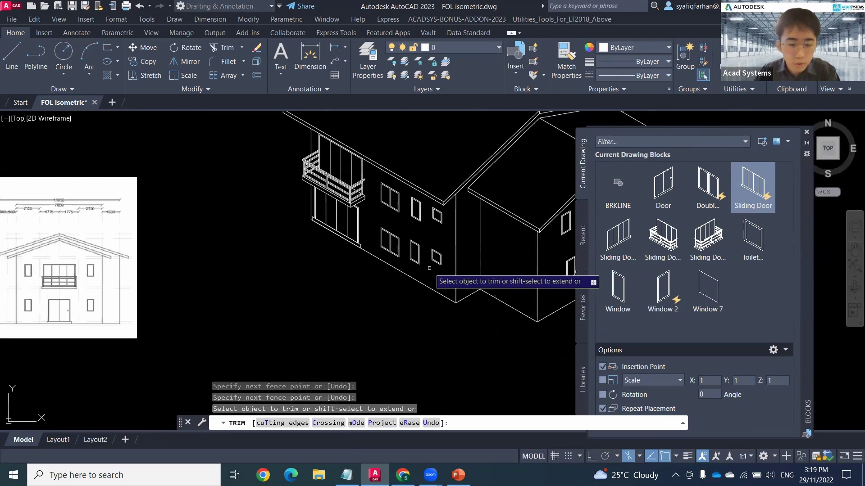
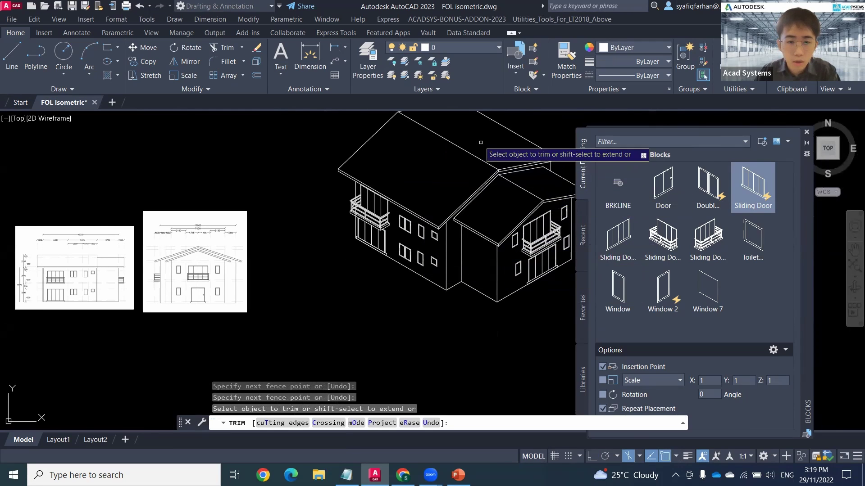
key(Escape)
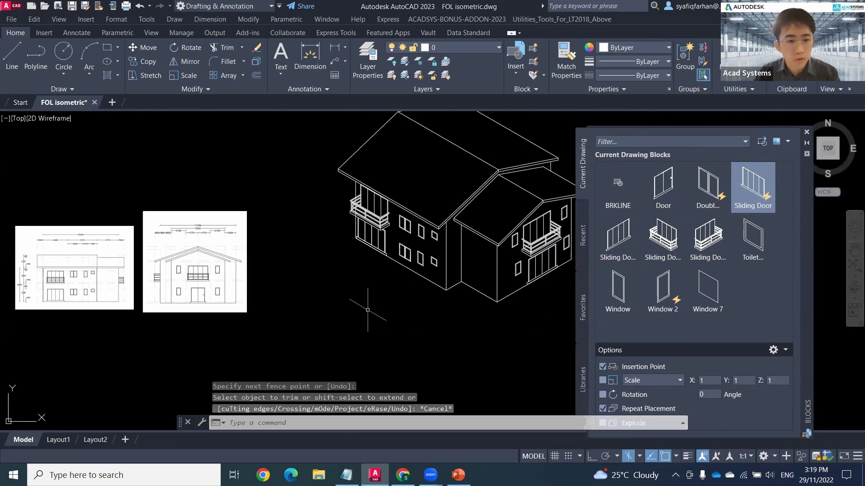
Insert a Window 7 block in the empty area below the elevation references and open it in the Block Editor.
mouse_move(313, 356)
middle_down()
mouse_move(435, 314)
mouse_move(500, 262)
middle_up()
scroll(444, 320, up, 2)
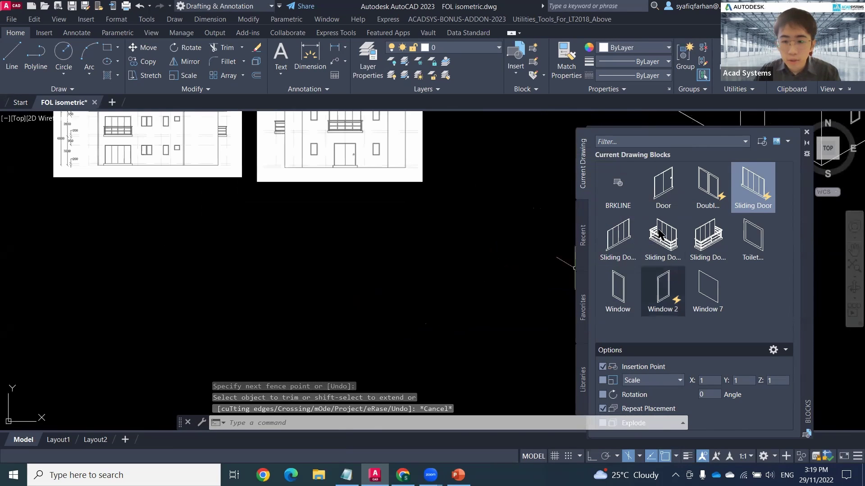
click(707, 290)
key(Escape)
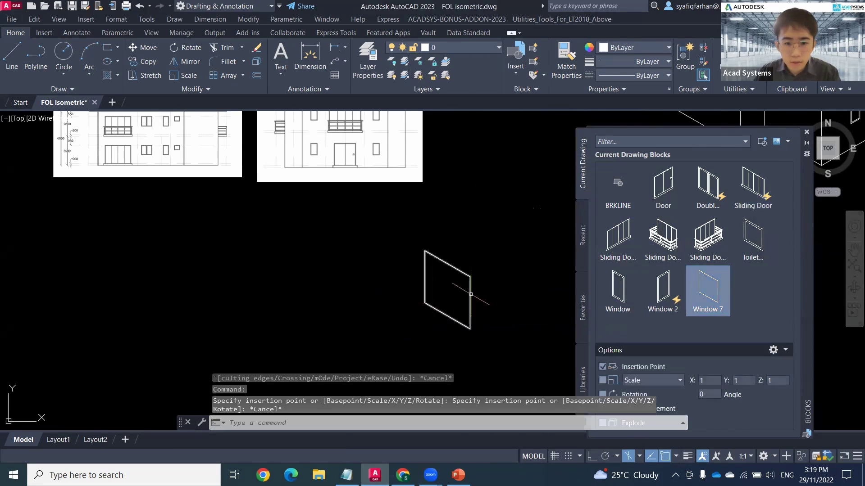
click(470, 294)
right_click(471, 297)
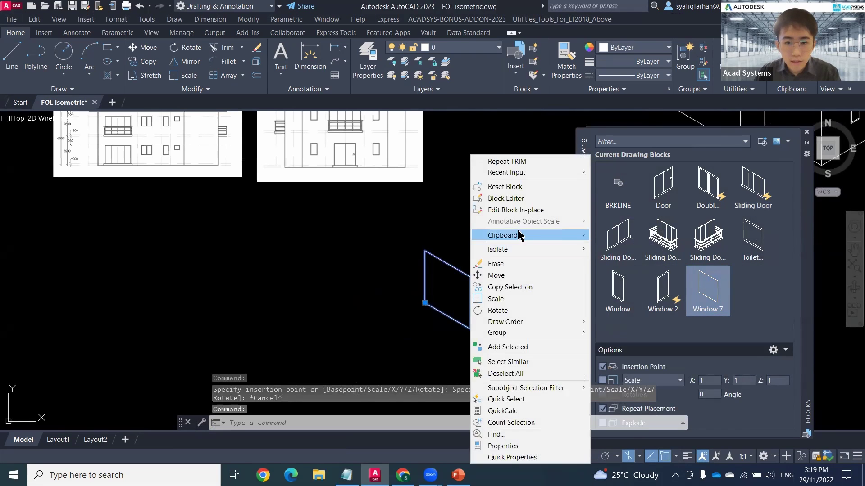
click(522, 200)
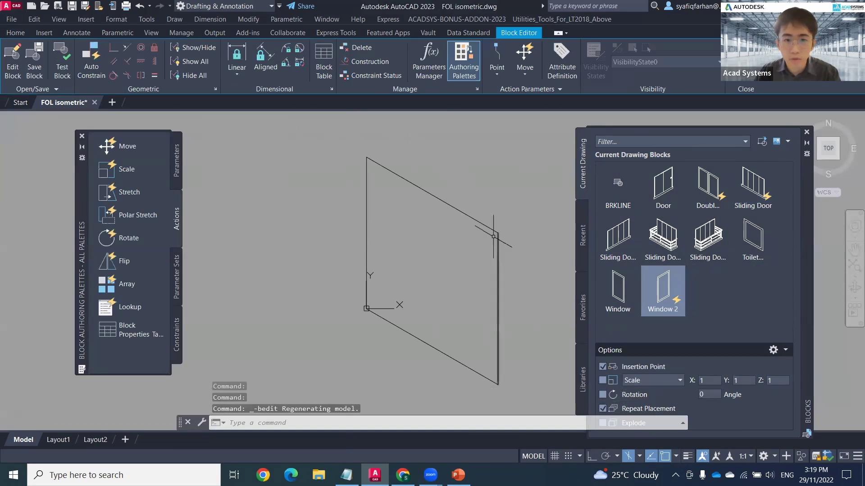
Erase all the outline geometry inside the Window 7 block.
middle_drag(462, 333, 381, 285)
click(493, 376)
middle_drag(250, 126, 280, 182)
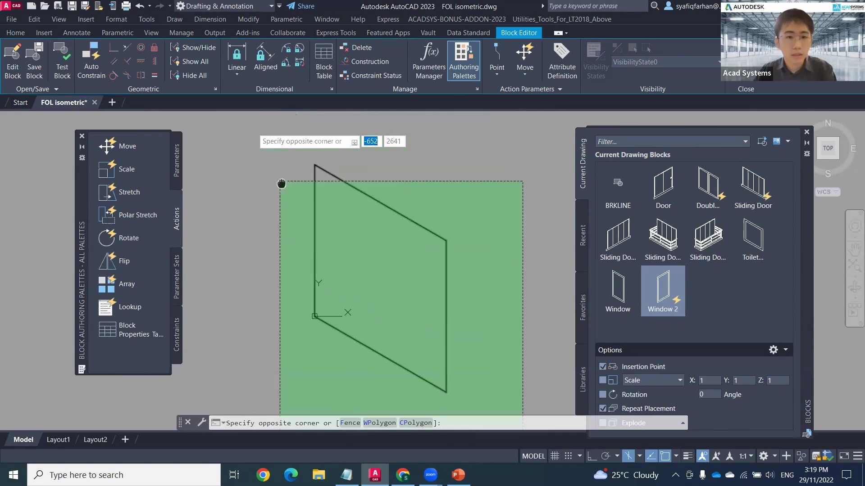
click(281, 184)
key(Delete)
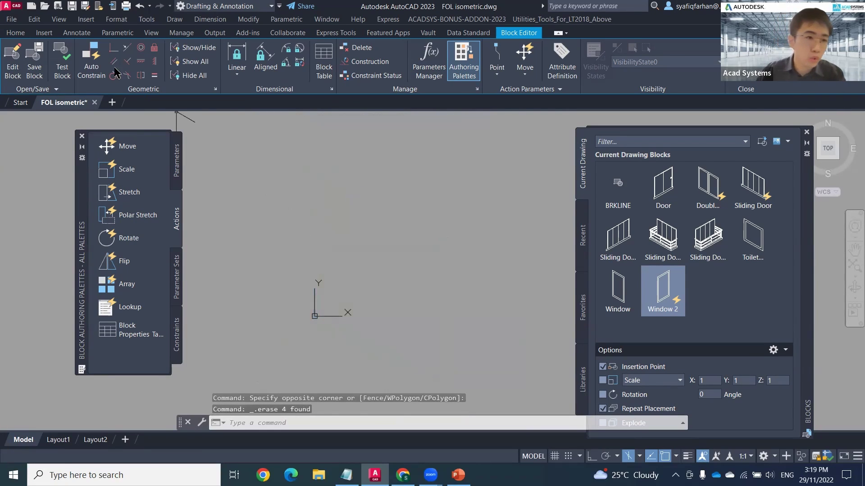
Start a new blank drawing alongside the FOL isometric file.
click(23, 33)
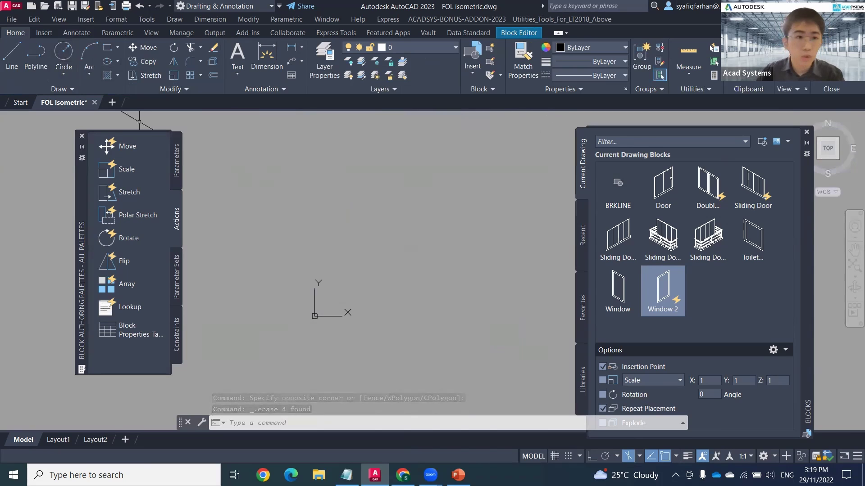
click(112, 102)
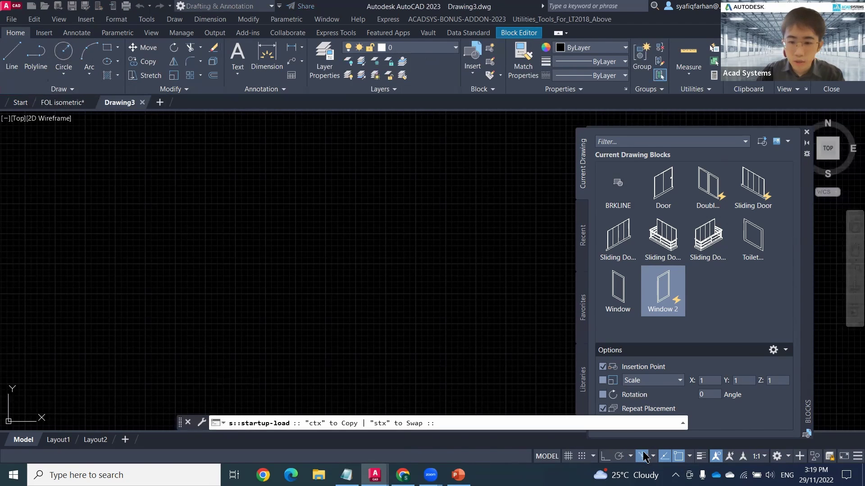
Close the block palette and turn on isometric drafting with the left isoplane.
click(807, 132)
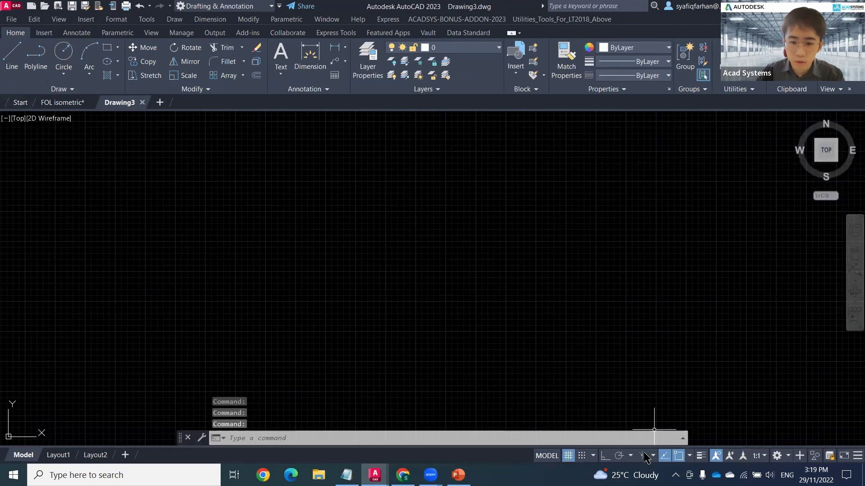
click(645, 455)
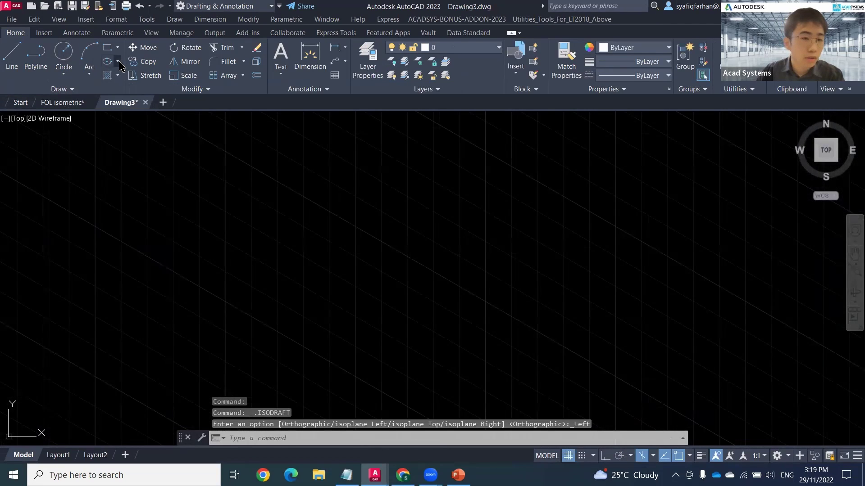
Draw a freehand circle in the middle of the empty drawing area.
click(64, 56)
click(394, 243)
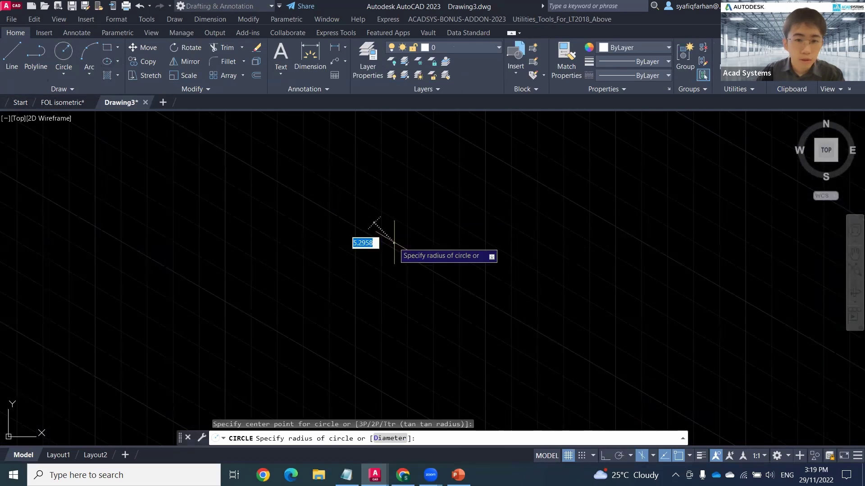
click(464, 314)
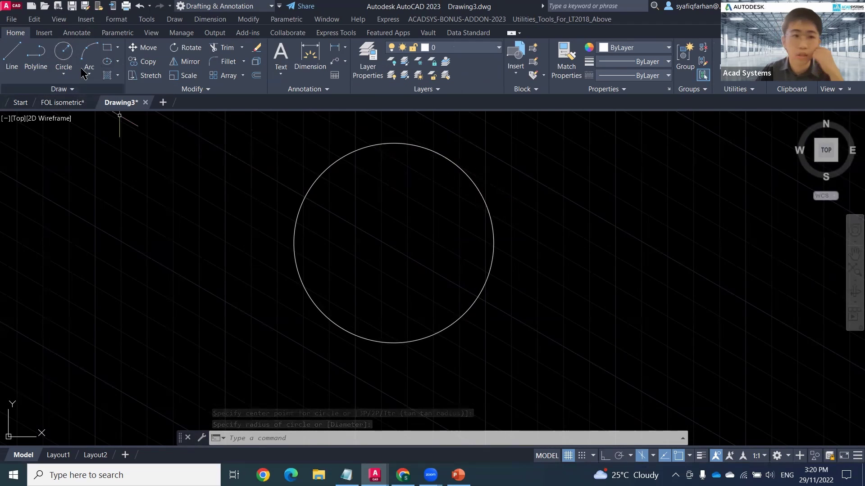
Try an isocircle beside the plain circle, cycling its preview through the isoplanes, and leave it without placing a radius.
click(118, 61)
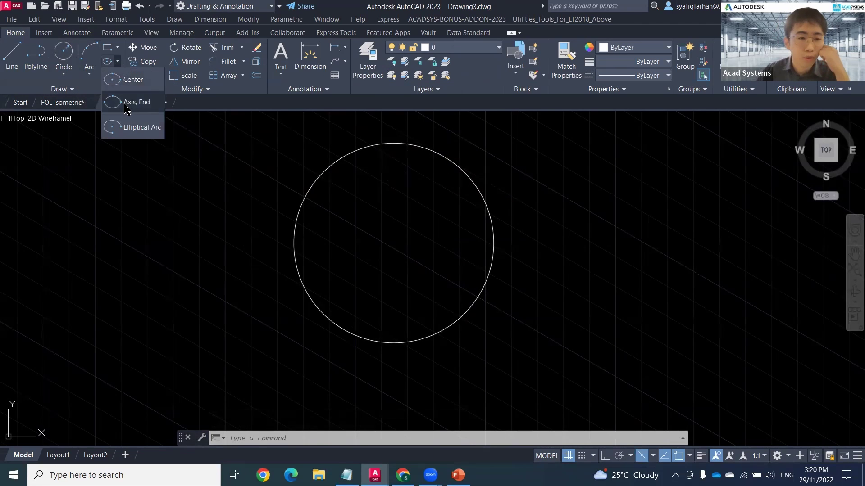
click(117, 61)
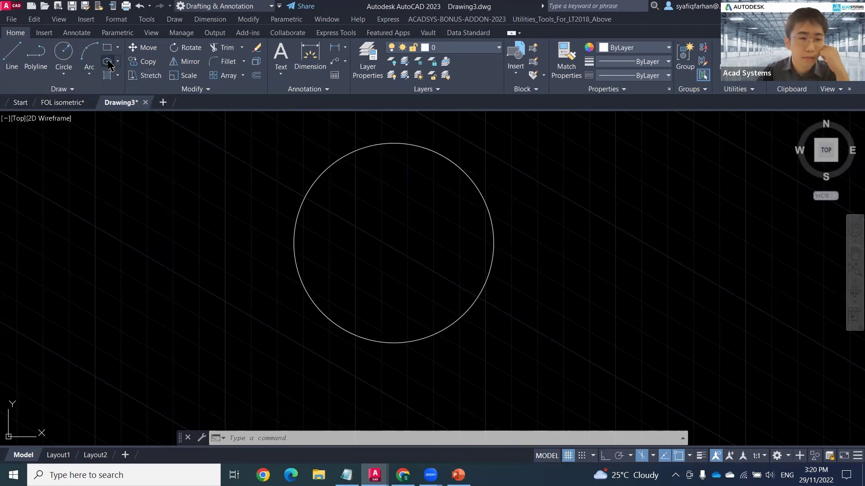
click(117, 61)
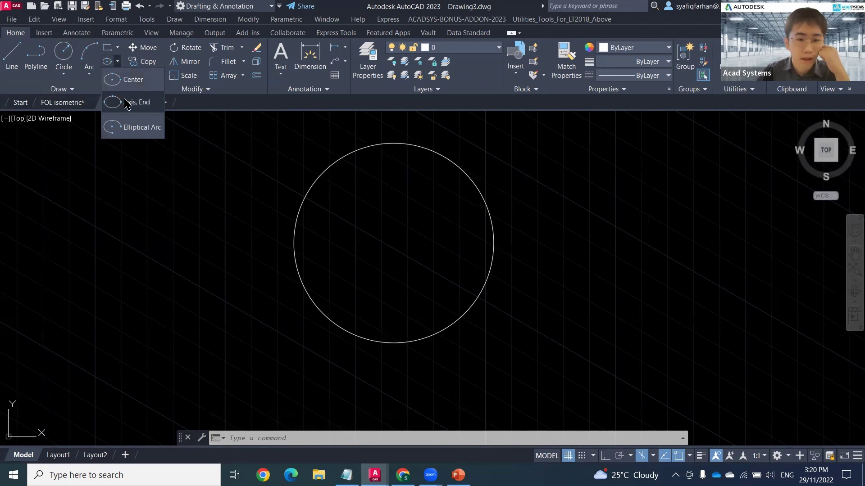
click(135, 102)
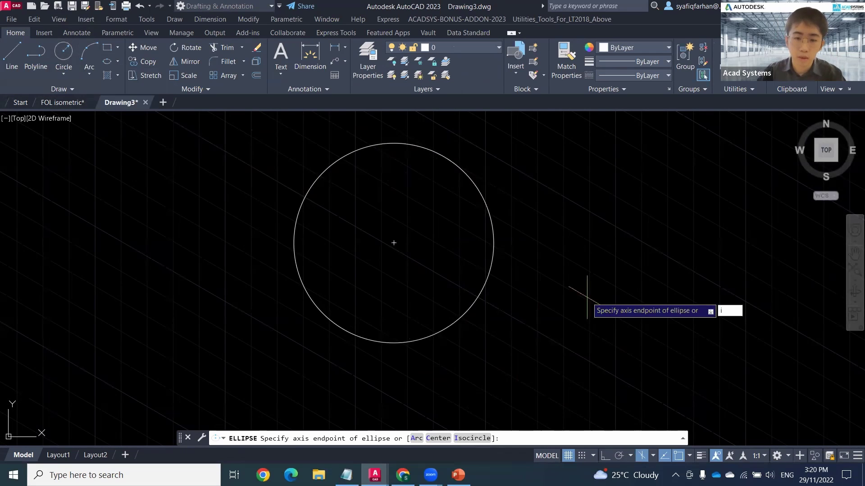
key(Return)
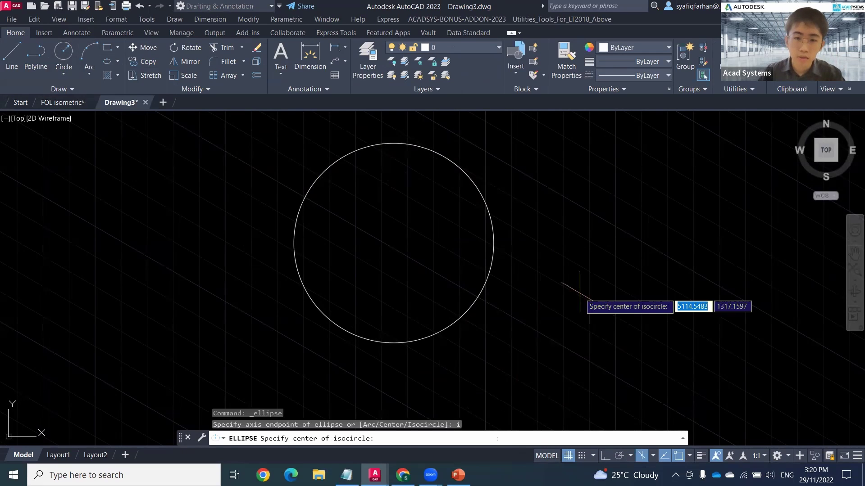
middle_drag(648, 251, 377, 235)
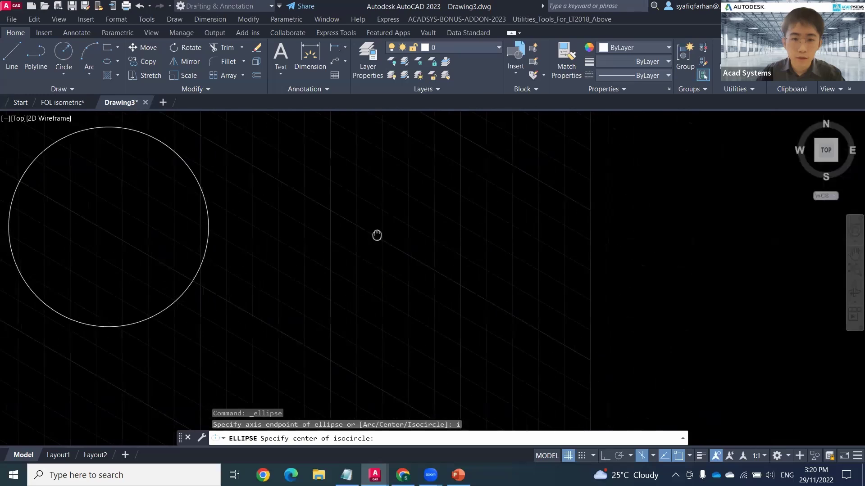
click(447, 231)
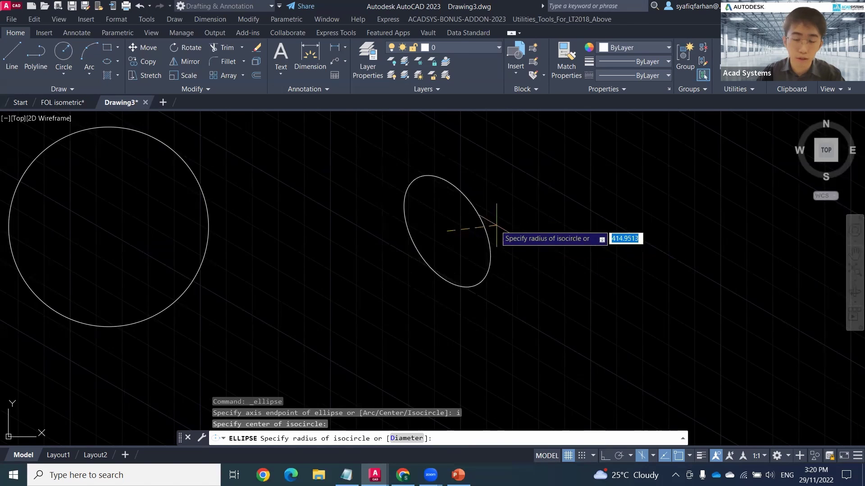
key(F5)
key(F5)
key(F5)
key(F5)
key(F5)
key(F5)
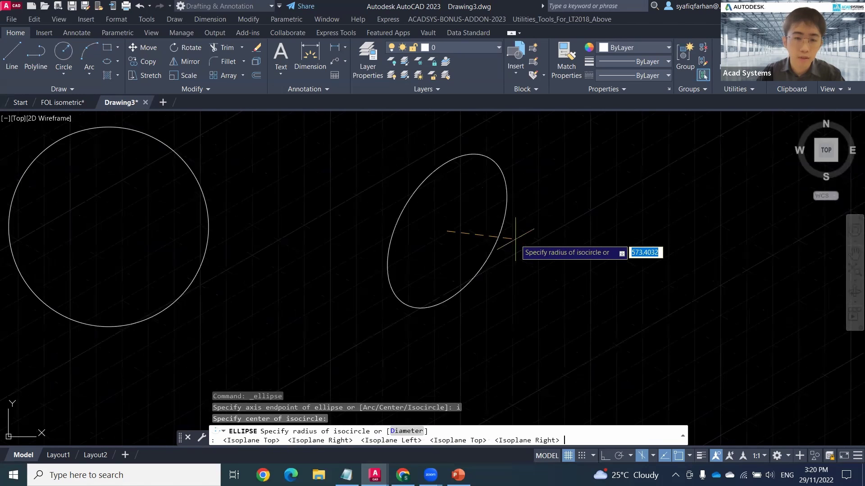
key(Escape)
Draw a vertical line 5 units downward beside the circle, with snap and ortho on and the right isoplane active.
middle_drag(341, 241, 490, 238)
text(l)
key(Return)
click(535, 144)
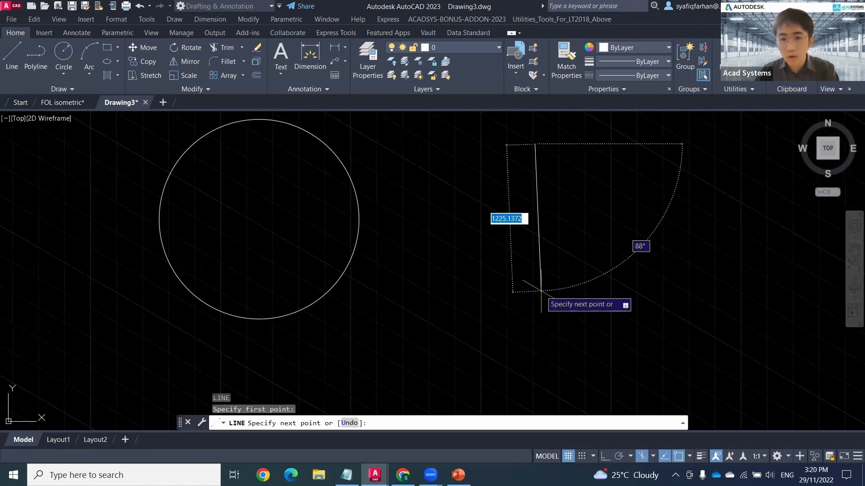
key(F9)
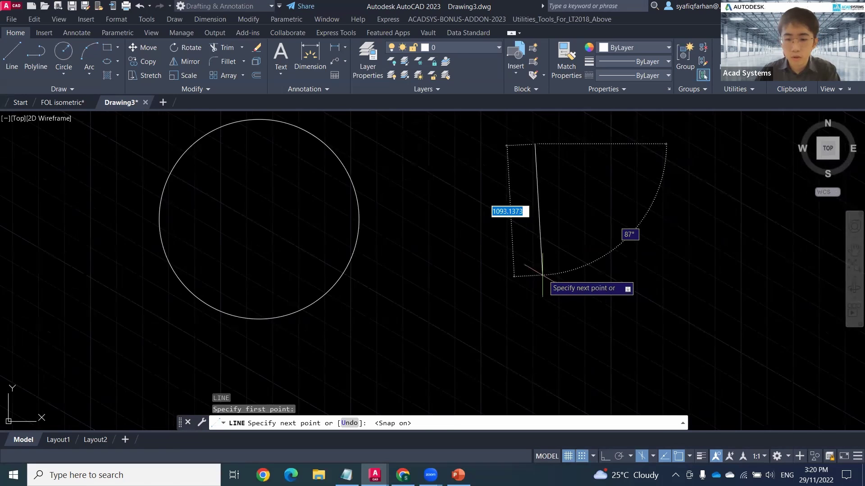
key(F9)
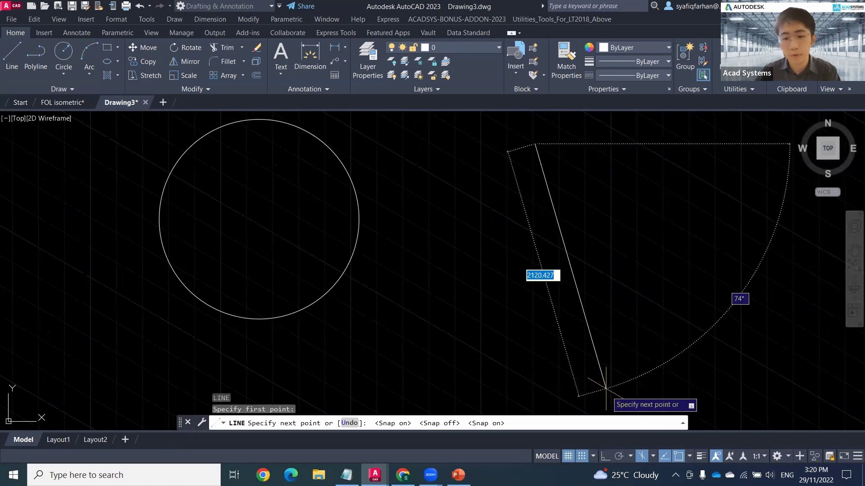
key(F5)
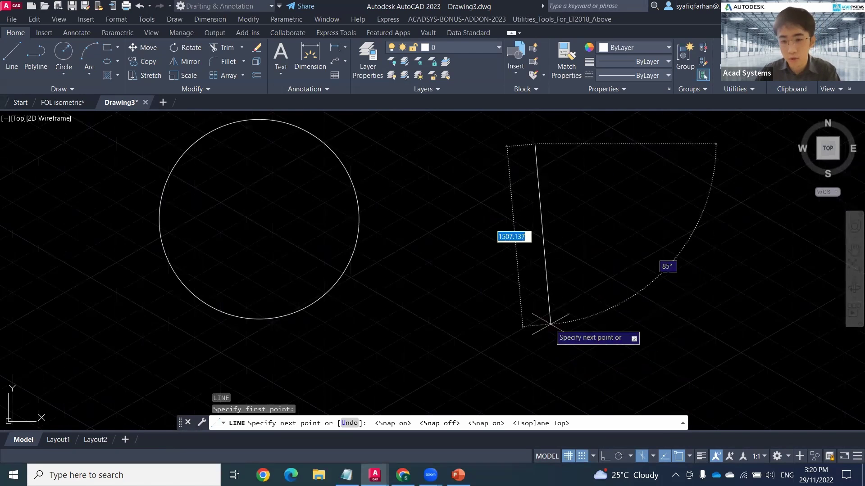
key(F8)
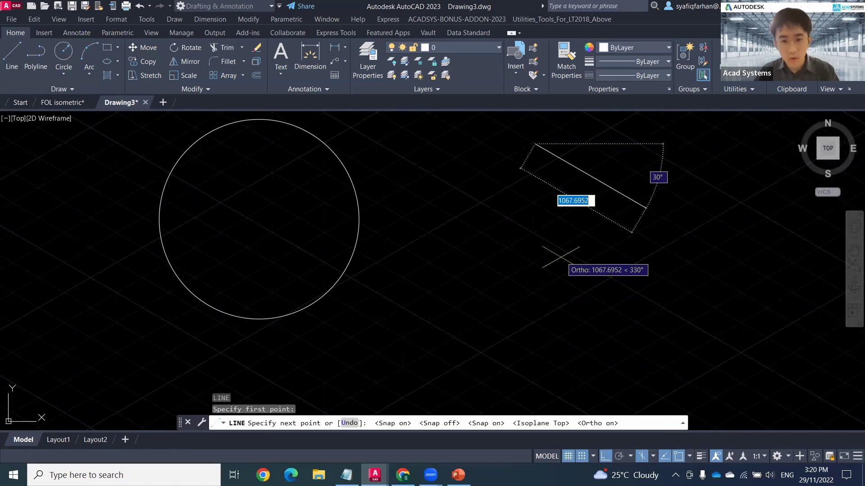
key(F5)
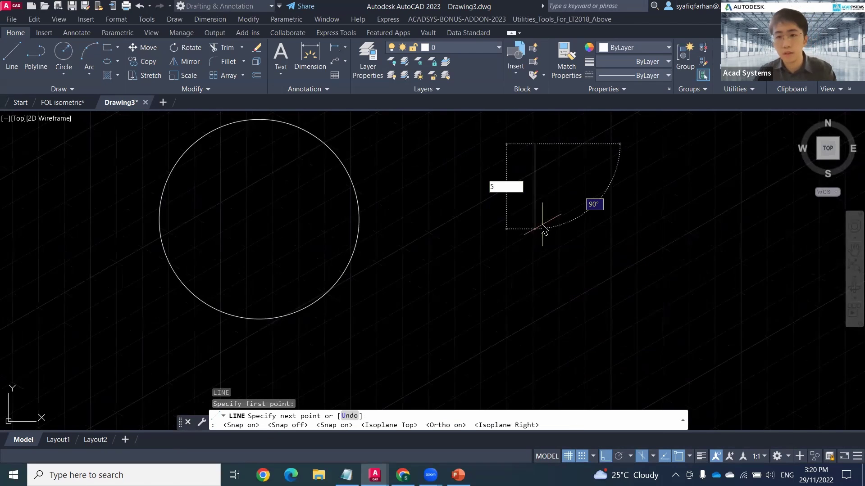
key(Escape)
Erase the plain circle and fit the vertical line in the view.
click(454, 293)
click(299, 139)
key(Delete)
middle_click(571, 147)
middle_click(571, 147)
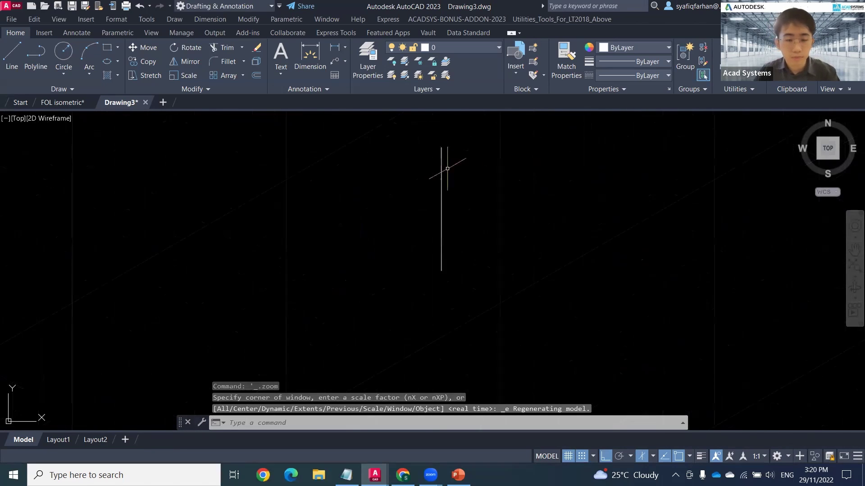
Switch the drafting plane to the left isoplane.
middle_drag(475, 166, 448, 166)
text(l)
key(Return)
key(F5)
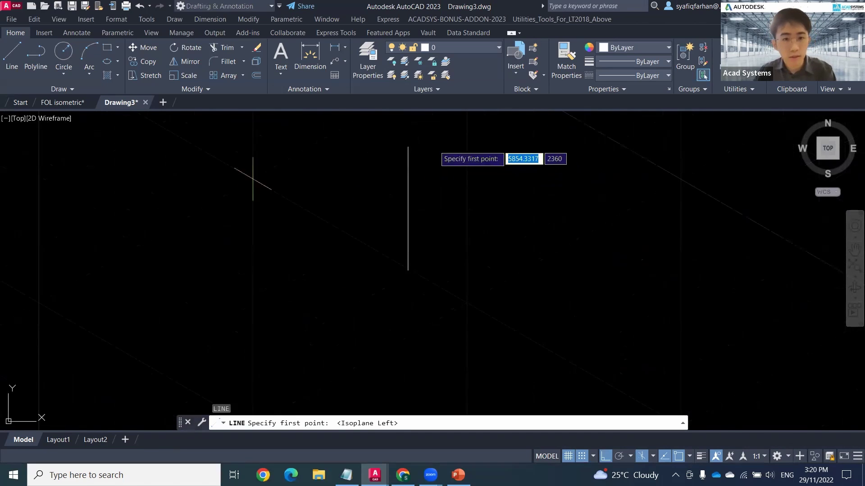
key(Escape)
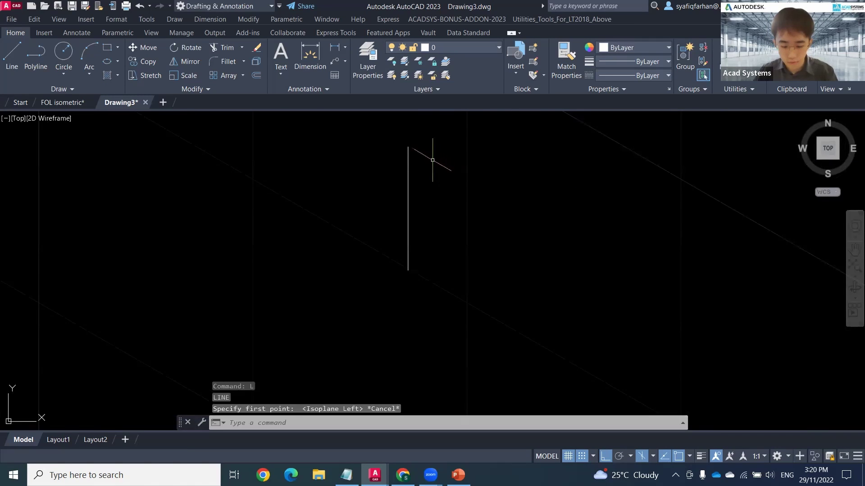
key(Return)
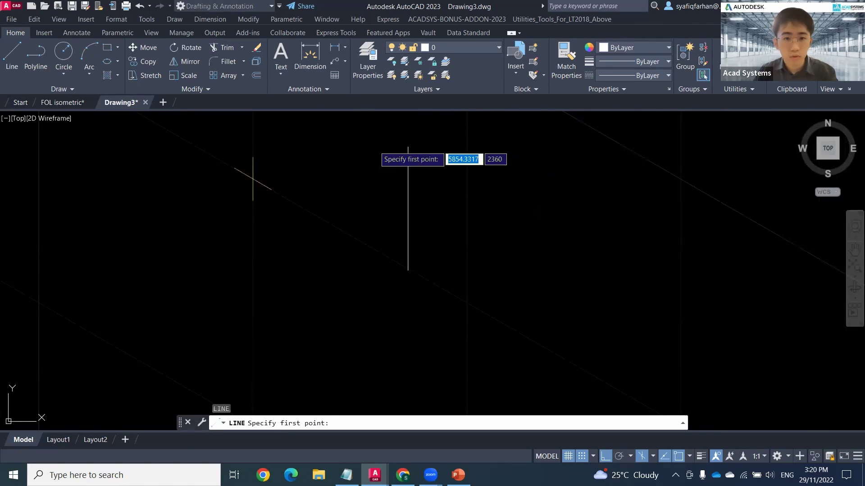
key(Escape)
key(Escape)
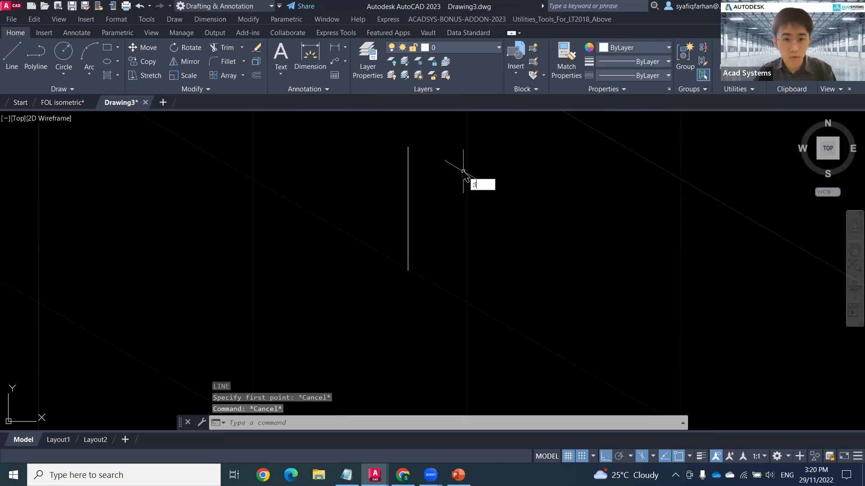
key(BackSpace)
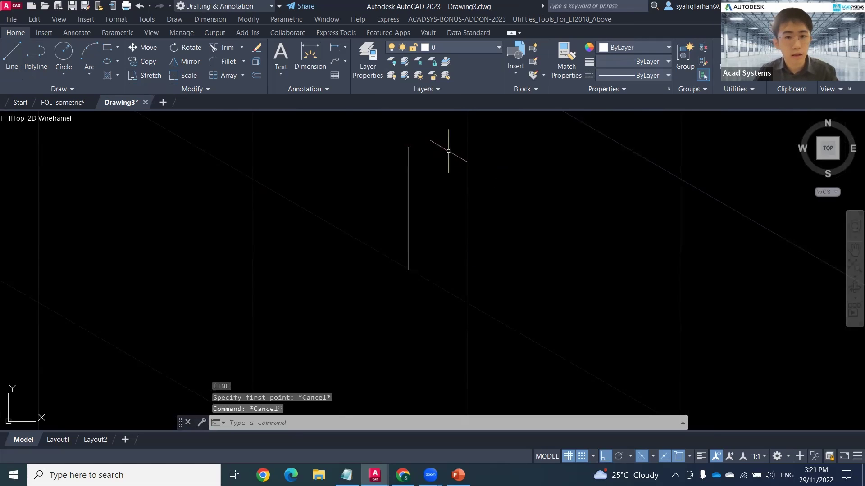
Turn grid snap off while starting a line at the vertical line's upper endpoint, without drawing a segment.
click(11, 55)
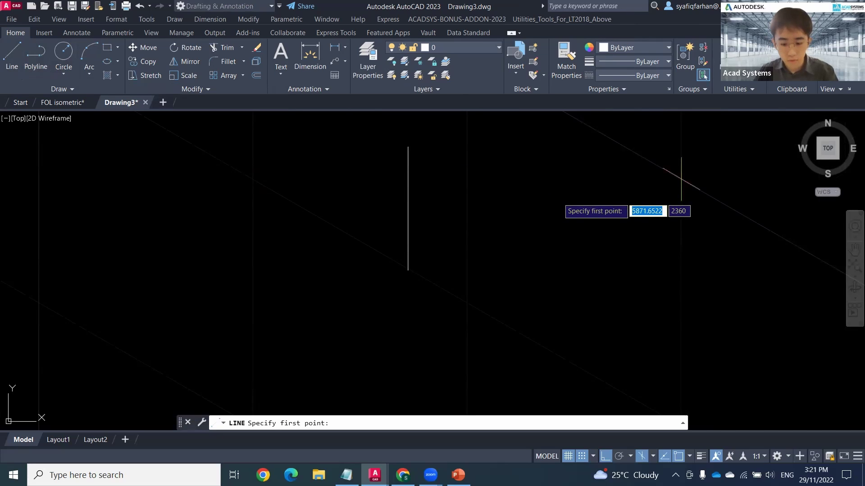
key(F9)
click(407, 147)
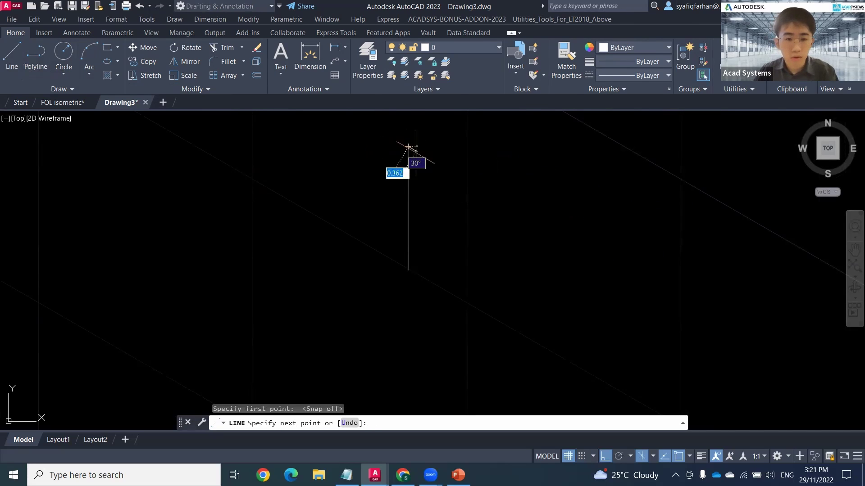
key(Escape)
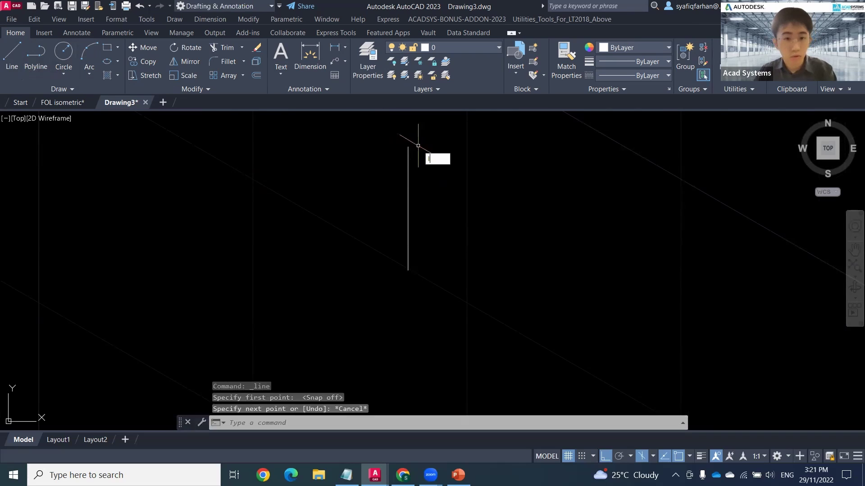
Draw the remaining three 5-unit sides from the vertical line's upper end to its lower end, completing a left-isoplane square.
key(space)
click(407, 146)
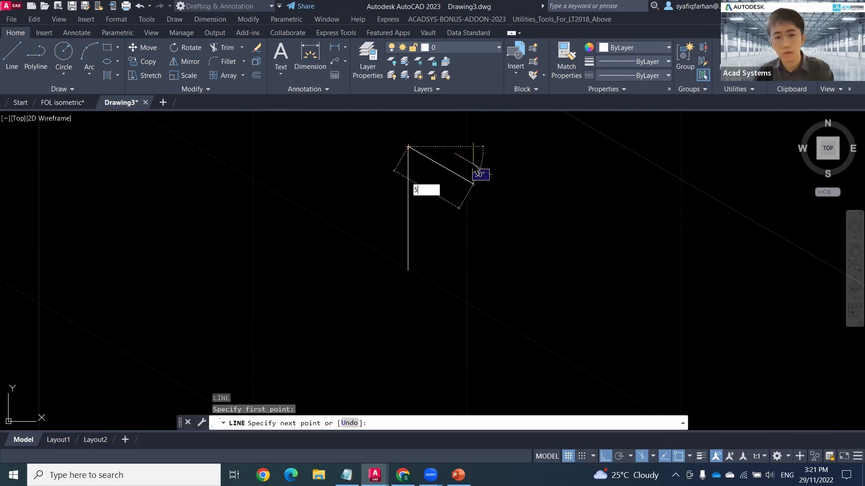
text(5)
key(Return)
key(Return)
click(408, 270)
key(Escape)
Fillet the isometric square's upper-left corner with a radius of 1.25.
scroll(421, 169, up, 2)
text(F)
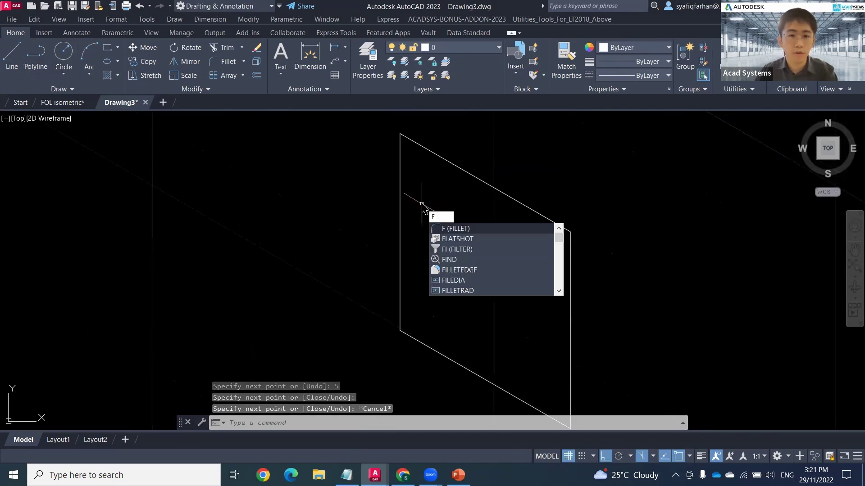
key(Return)
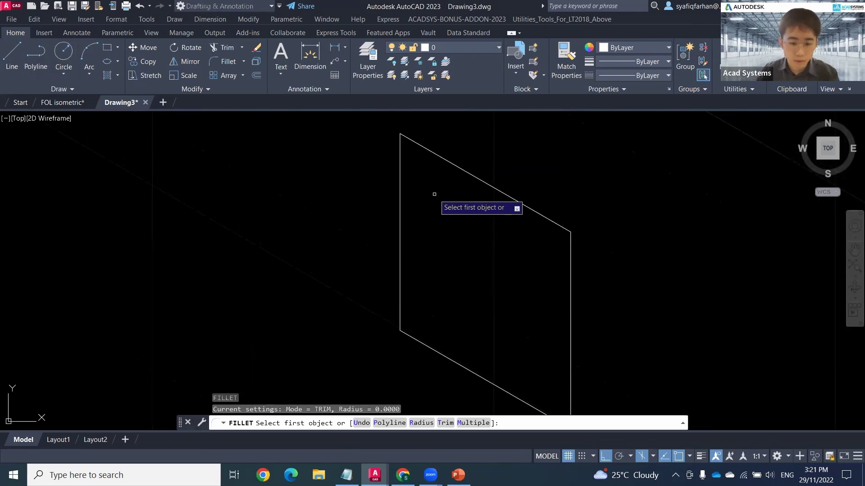
key(Return)
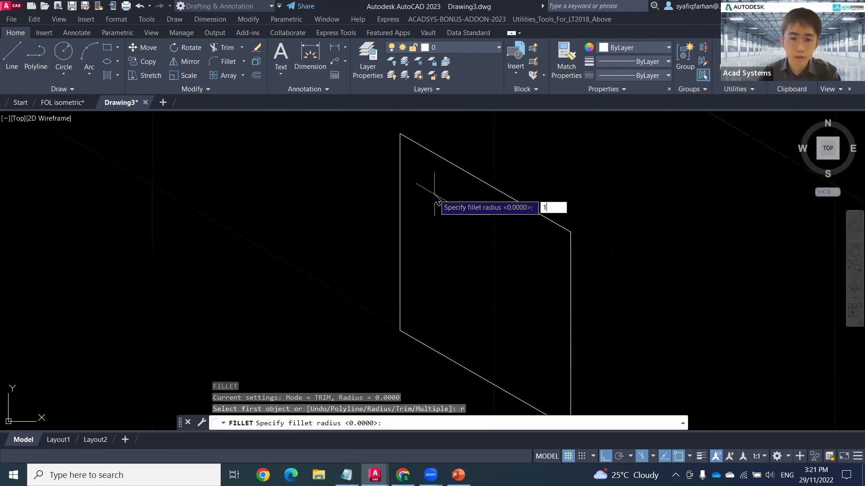
key(Return)
click(468, 173)
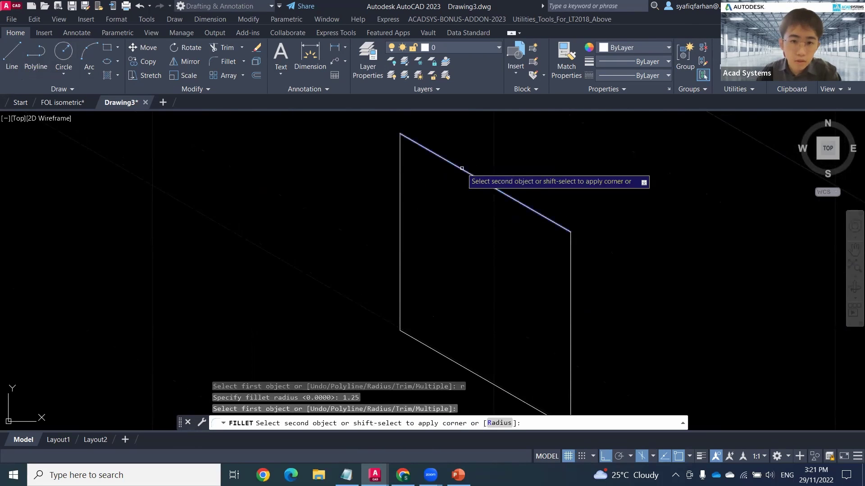
click(399, 177)
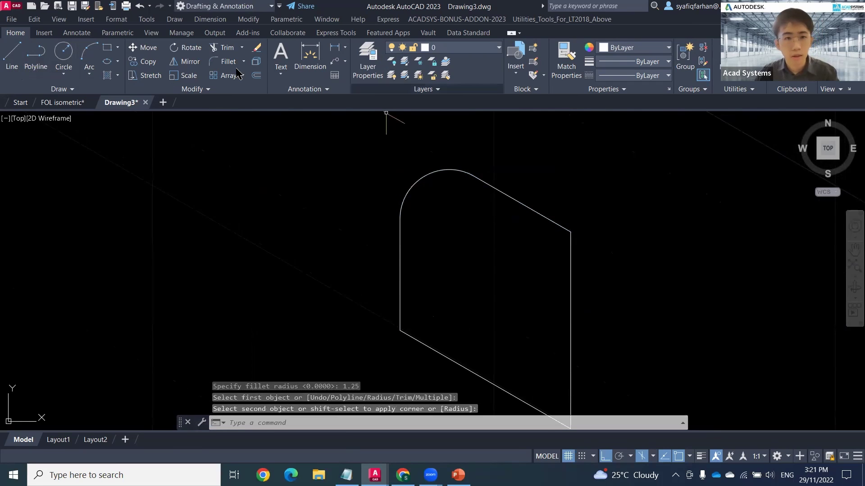
key(Escape)
key(Escape)
Draw an isocircle with a radius of 2.5 centred on the isometric square, aligned with the midpoints of its sides.
click(117, 61)
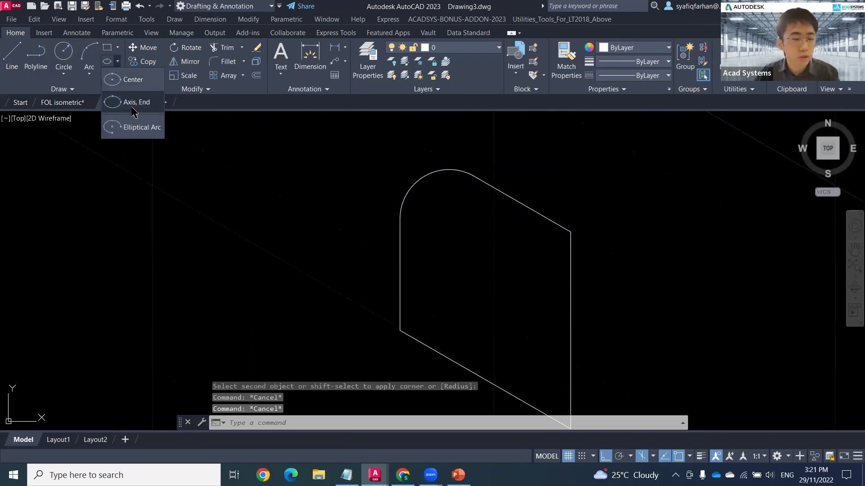
click(133, 104)
click(469, 423)
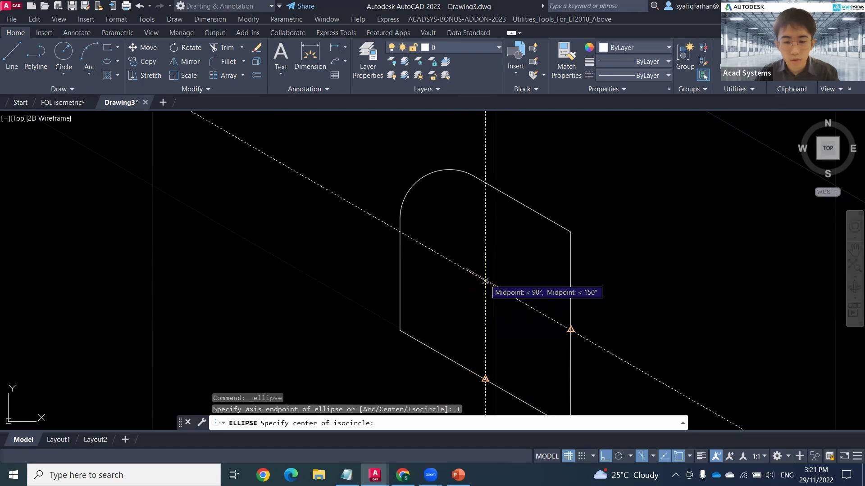
click(485, 281)
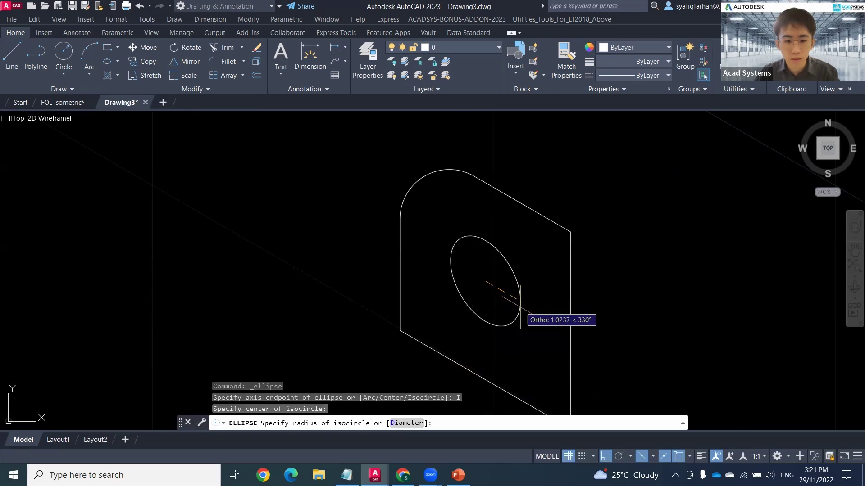
text(2.5)
key(Return)
key(Escape)
Compare the filleted corner arc with the isocircle's curve at the square's upper-left corner.
scroll(457, 183, up, 4)
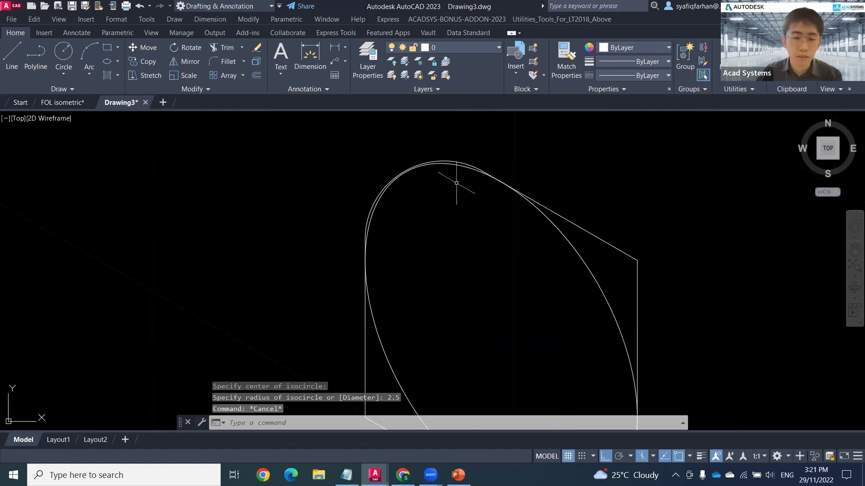
scroll(508, 156, up, 2)
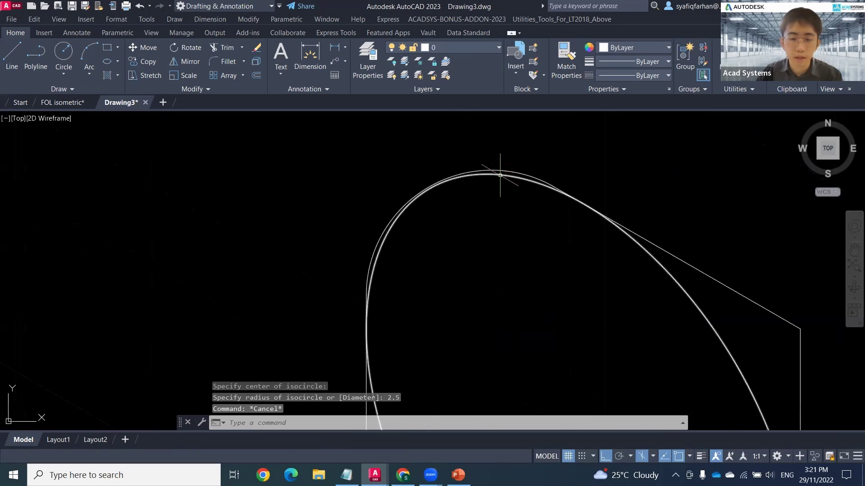
scroll(509, 178, up, 2)
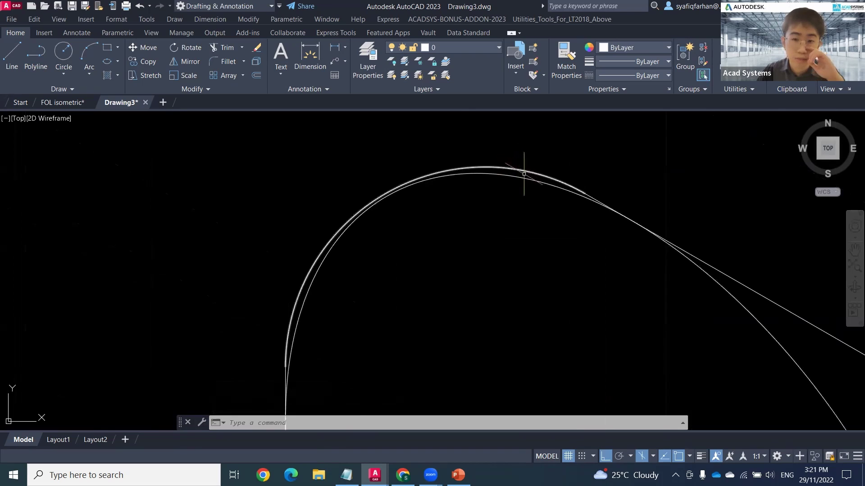
middle_drag(516, 283, 531, 244)
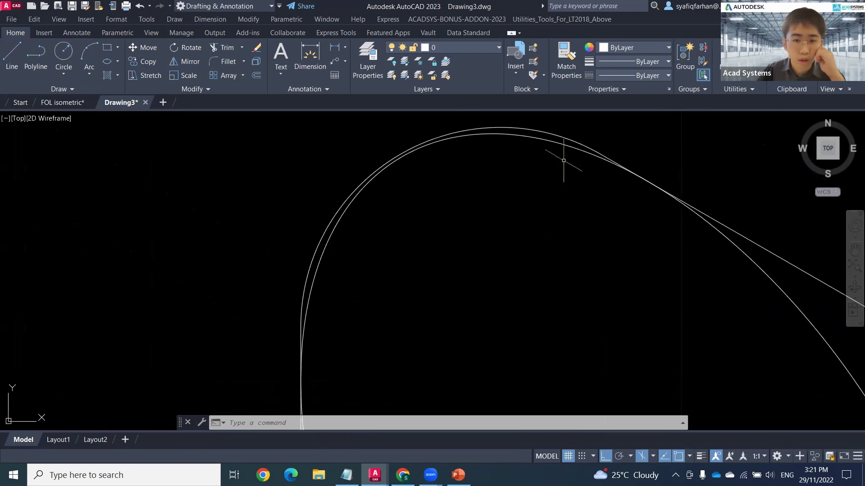
click(556, 143)
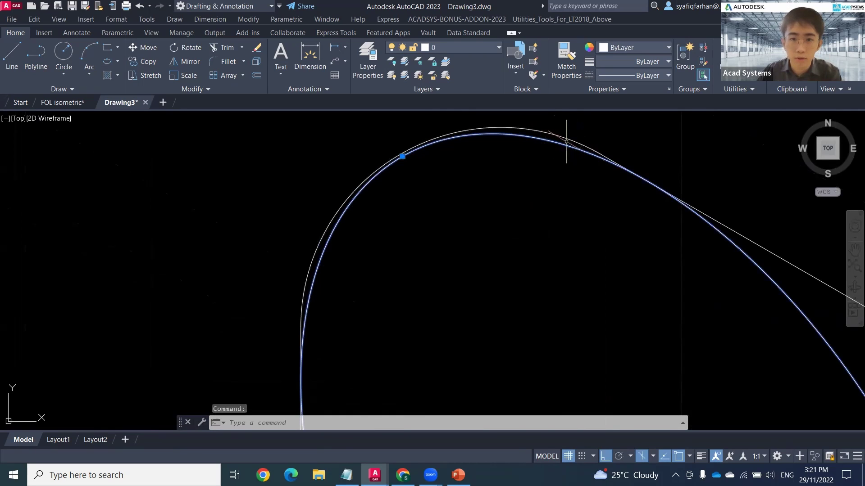
key(Escape)
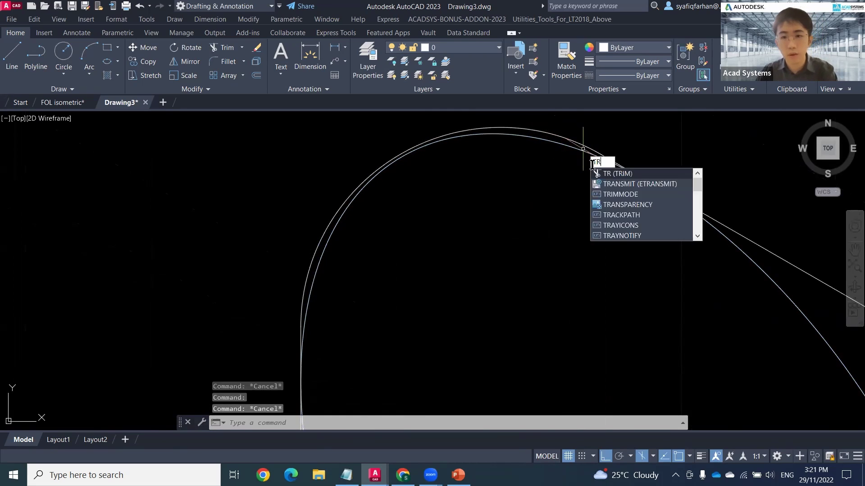
Trim away the fillet arc and the isocircle portions outside the square's upper-left corner.
key(Return)
scroll(604, 203, down, 6)
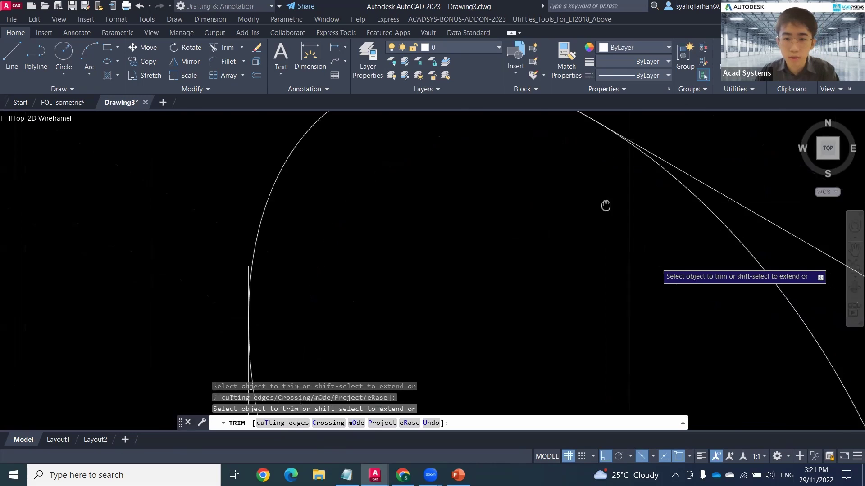
click(758, 237)
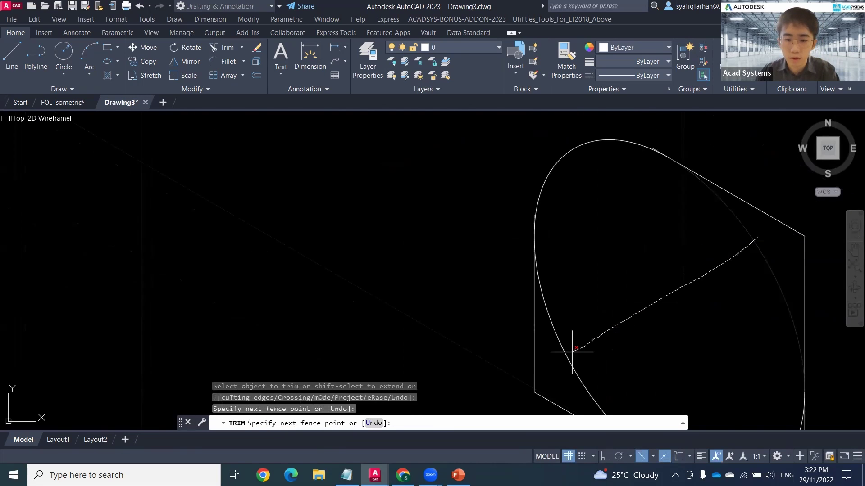
drag(572, 352, 558, 359)
middle_drag(592, 315, 541, 171)
drag(734, 340, 689, 266)
Trim the overhanging line ends at the upper-left corner so the sides meet the isocircle arc.
middle_drag(592, 225, 635, 374)
scroll(505, 261, up, 2)
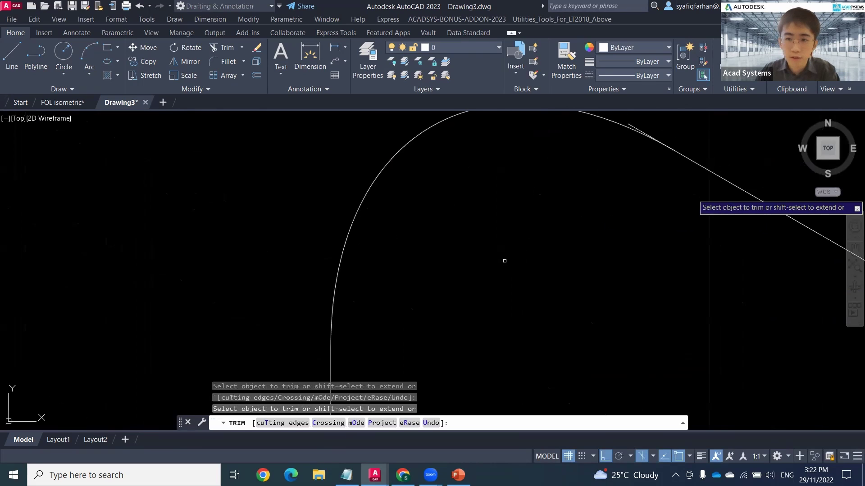
scroll(714, 271, down, 4)
middle_drag(714, 270, 652, 207)
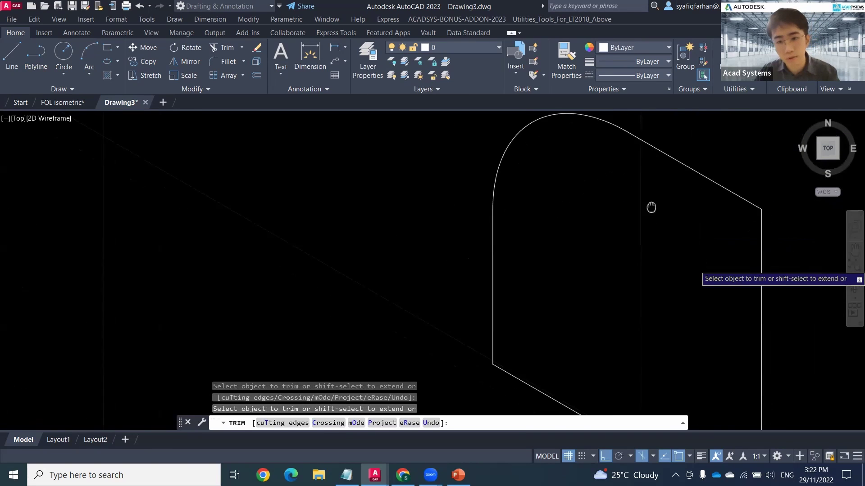
key(Escape)
scroll(668, 253, down, 2)
middle_drag(607, 259, 577, 252)
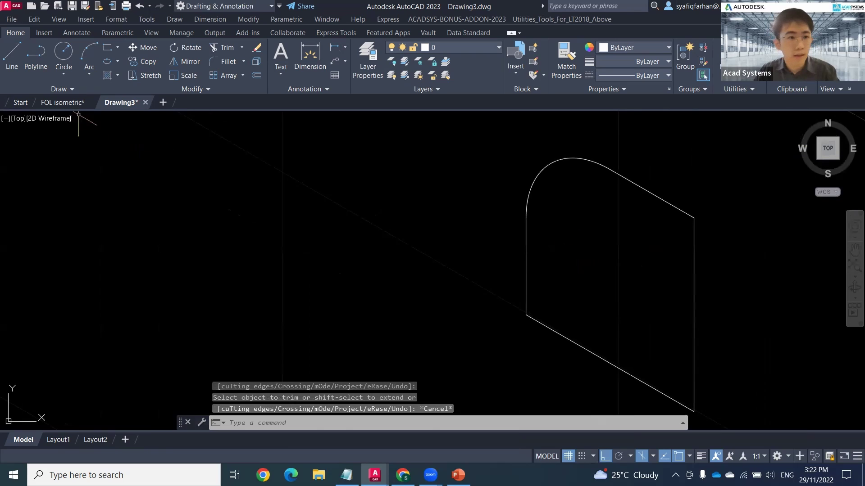
Close the practice drawing and exit the Block Editor in FOL isometric, saving the changes to Window 7.
click(450, 261)
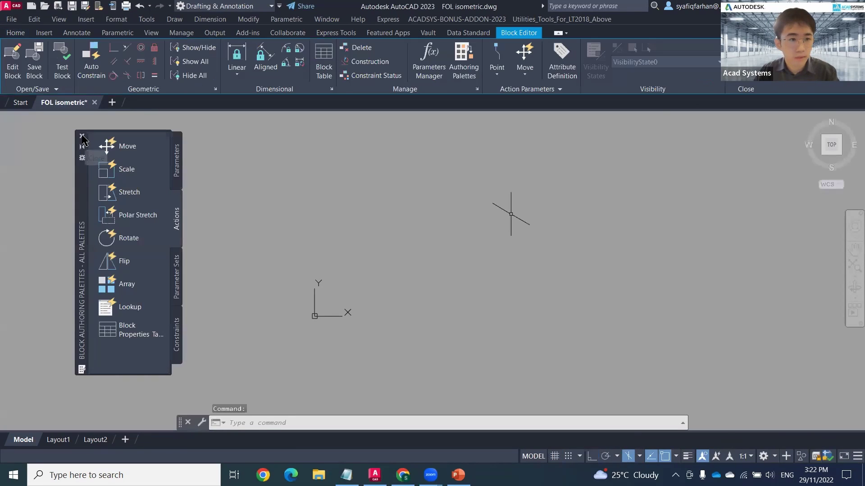
click(82, 136)
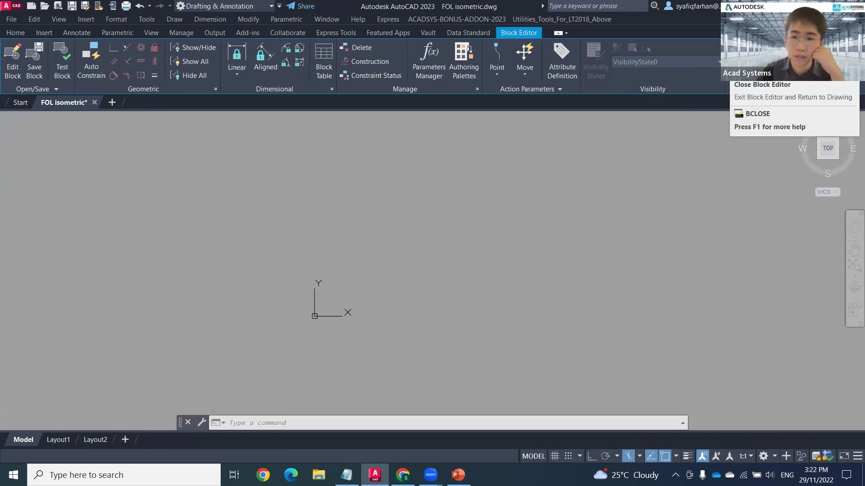
click(746, 58)
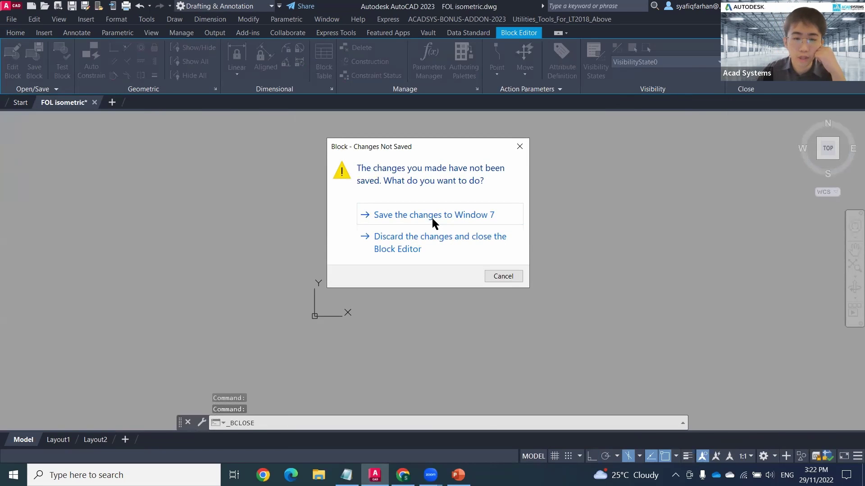
click(431, 218)
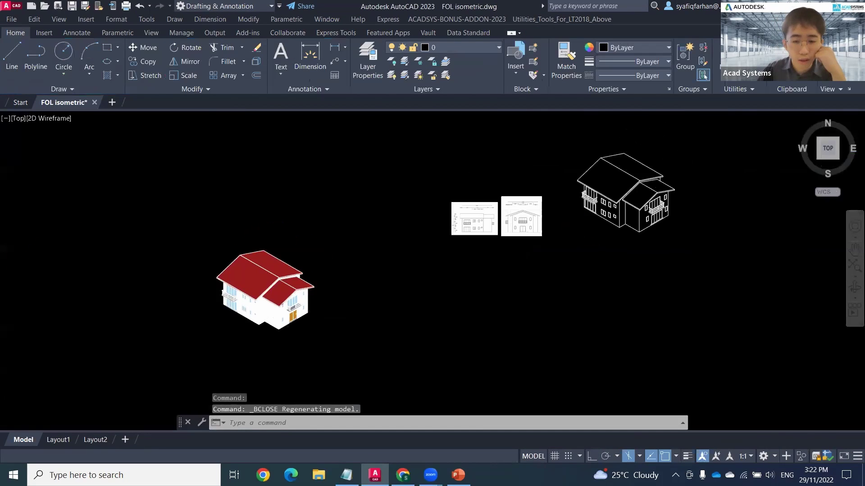
Fill the wireframe house's four roof faces with a solid hatch in colour 153,27,30.
scroll(218, 346, up, 2)
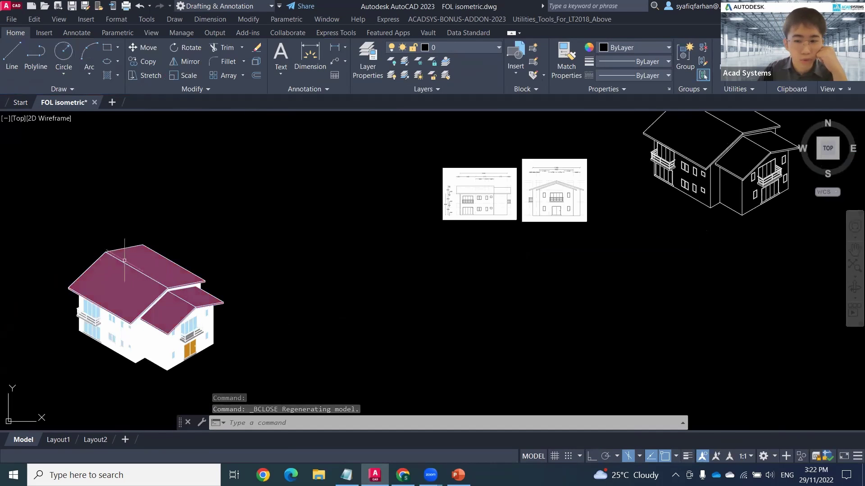
middle_drag(656, 245, 498, 314)
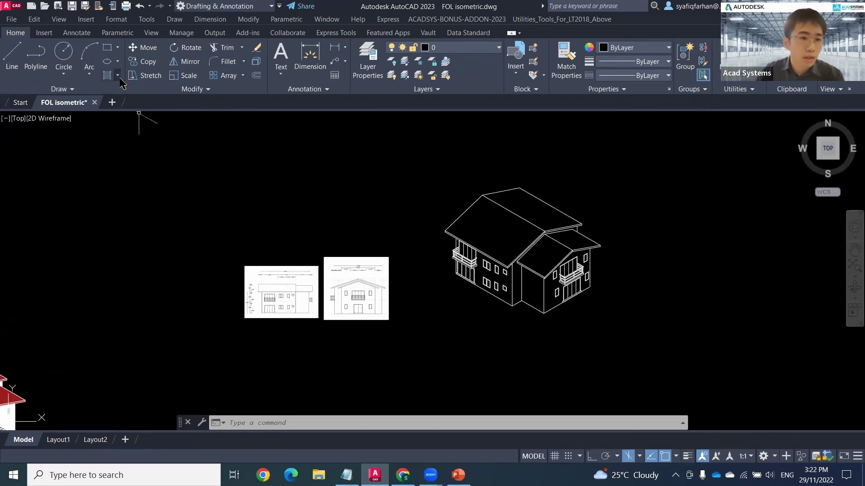
click(117, 75)
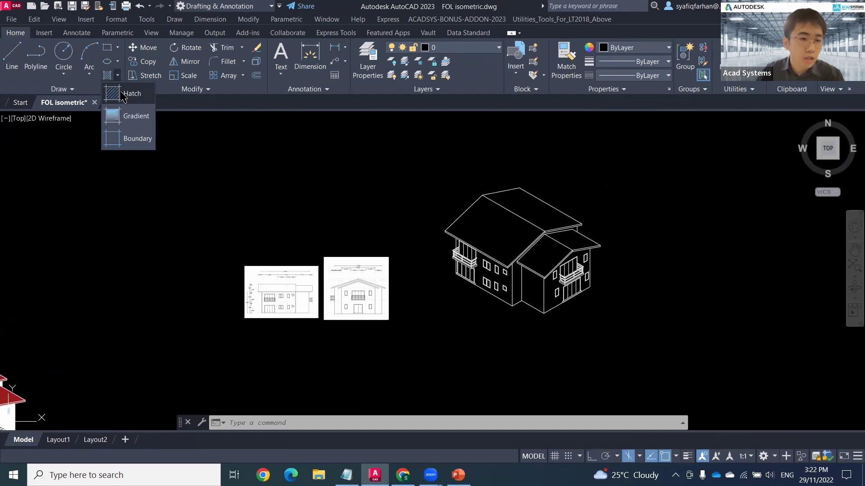
click(123, 94)
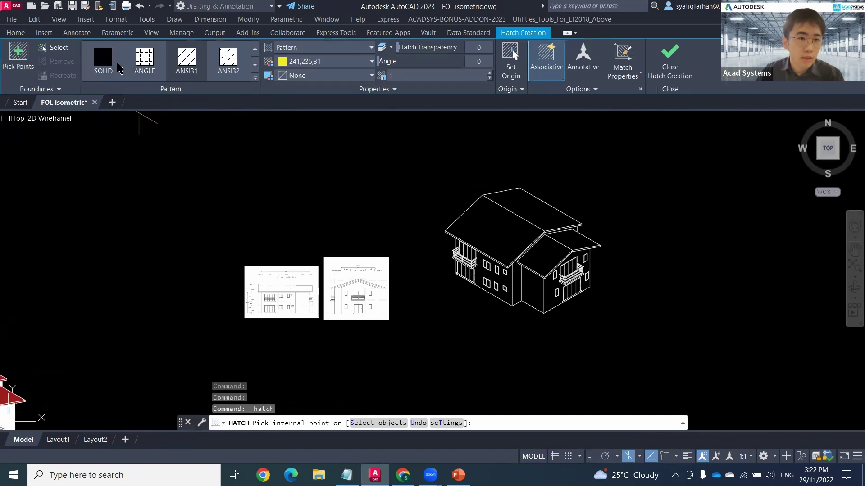
click(115, 69)
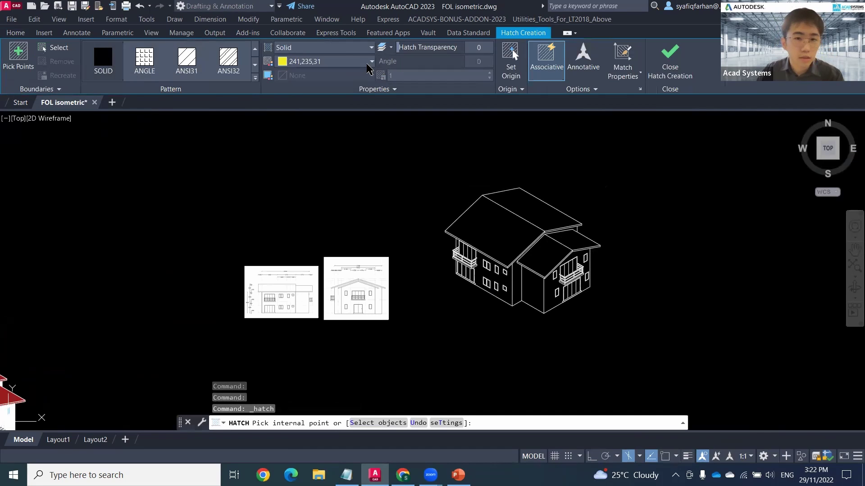
click(372, 62)
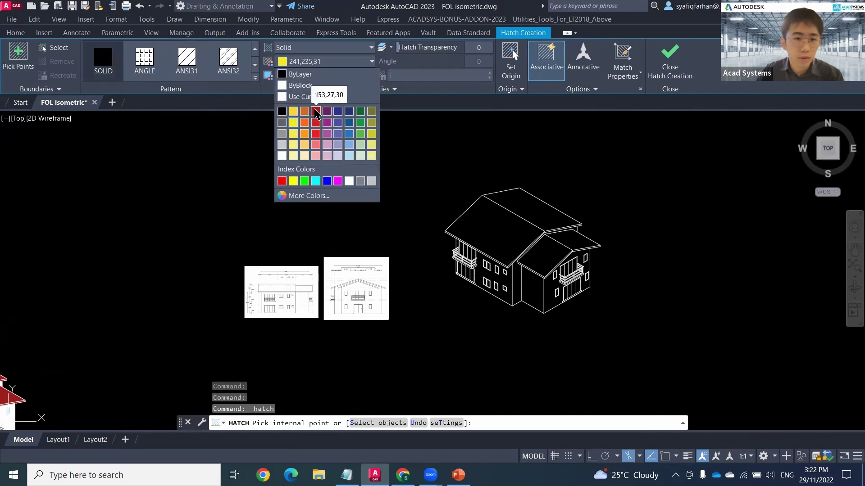
click(316, 112)
click(522, 216)
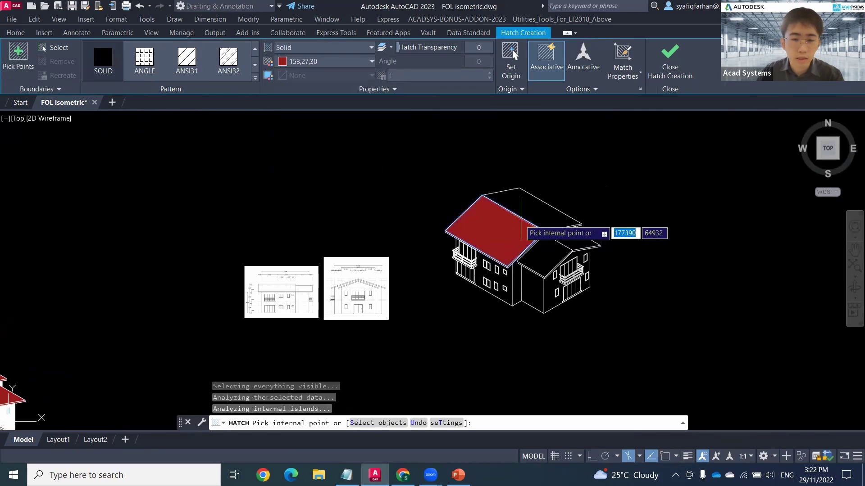
click(552, 266)
click(571, 242)
Add the roof's narrow gable edge strips to the red hatch and finish it.
scroll(568, 247, up, 10)
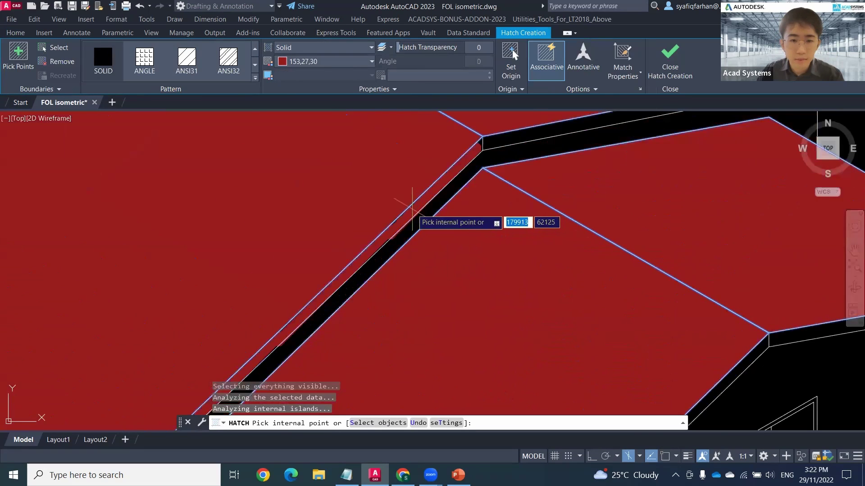
scroll(486, 212, down, 8)
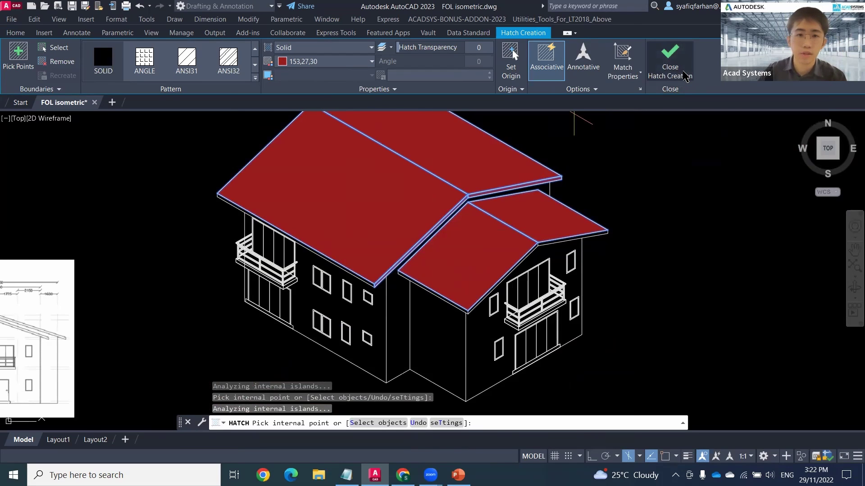
click(685, 76)
Fill the house's side and front walls with a solid White hatch around the windows and doors.
click(118, 76)
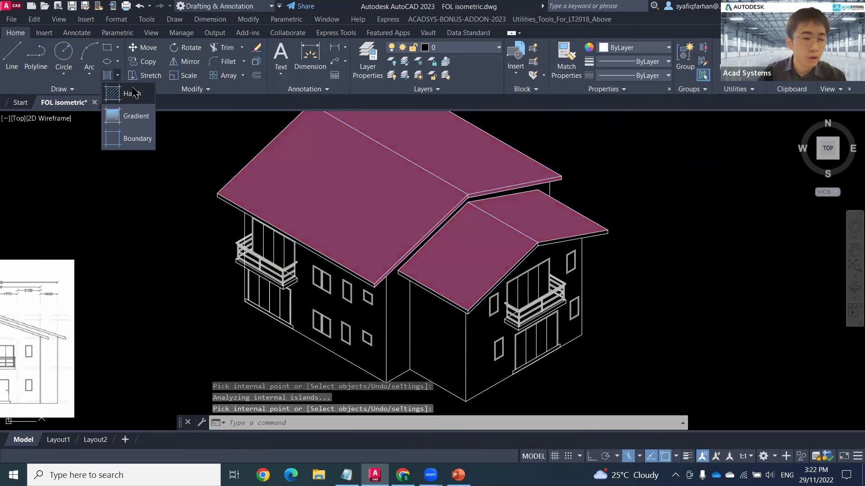
click(132, 94)
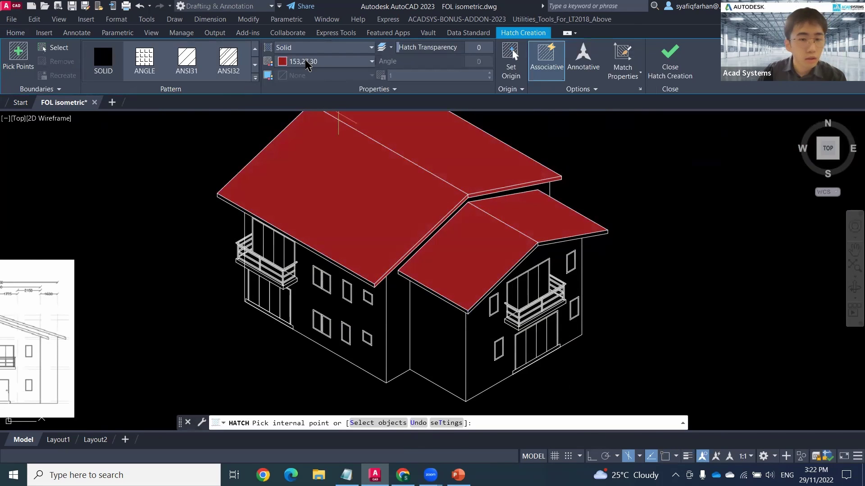
click(305, 63)
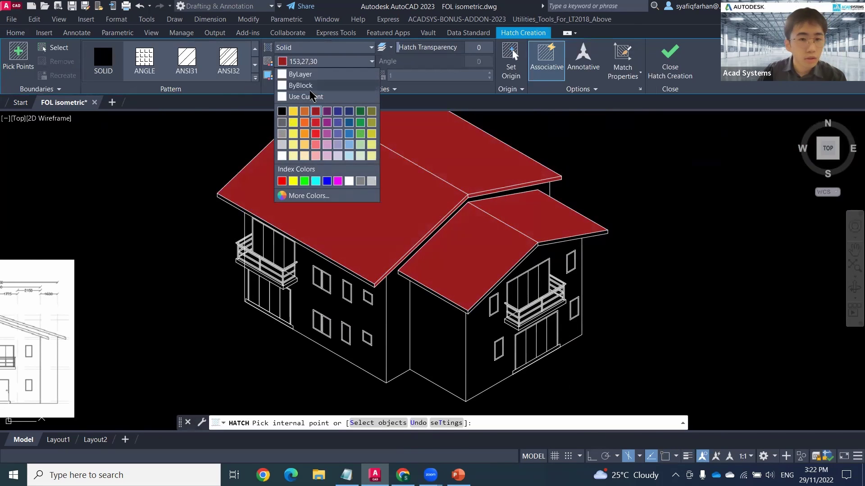
click(350, 181)
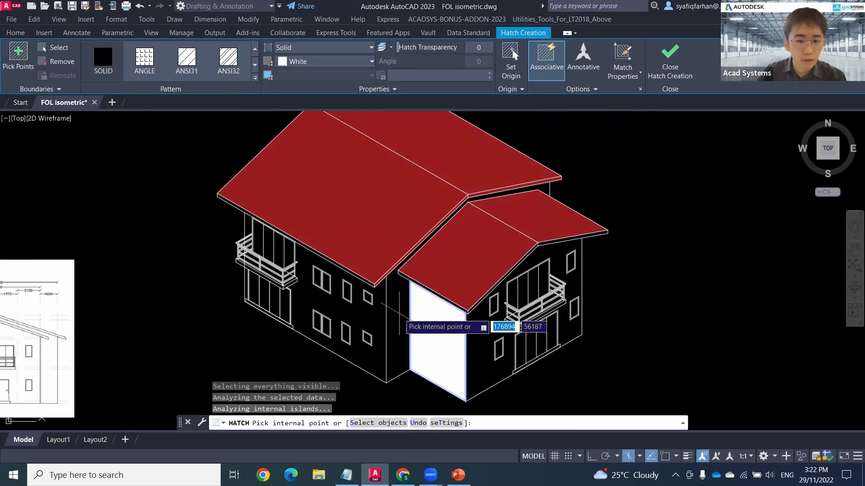
click(471, 345)
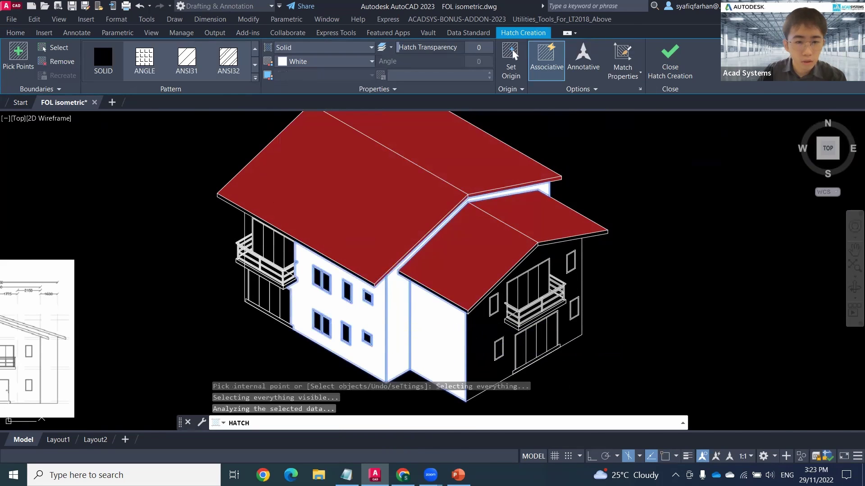
Extend the white hatch to the narrow wall areas beside the side-wall balcony and finish the hatch.
scroll(300, 300, up, 4)
middle_drag(198, 196, 345, 281)
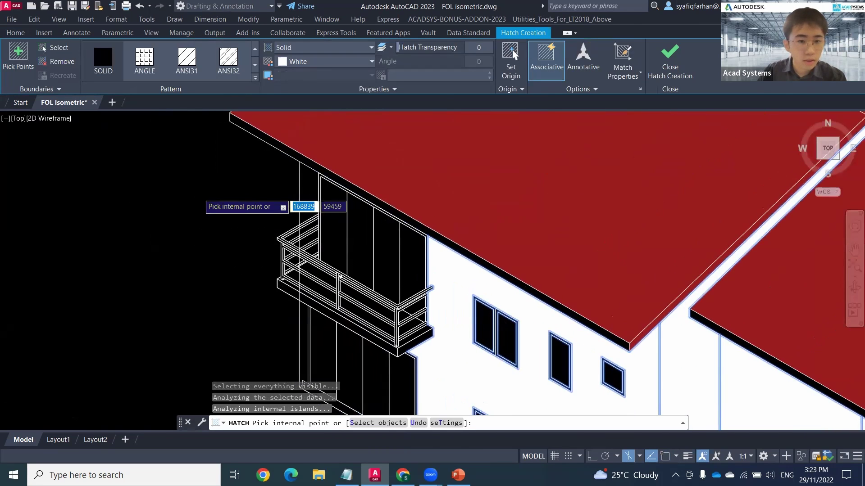
click(314, 198)
scroll(569, 284, down, 2)
click(676, 62)
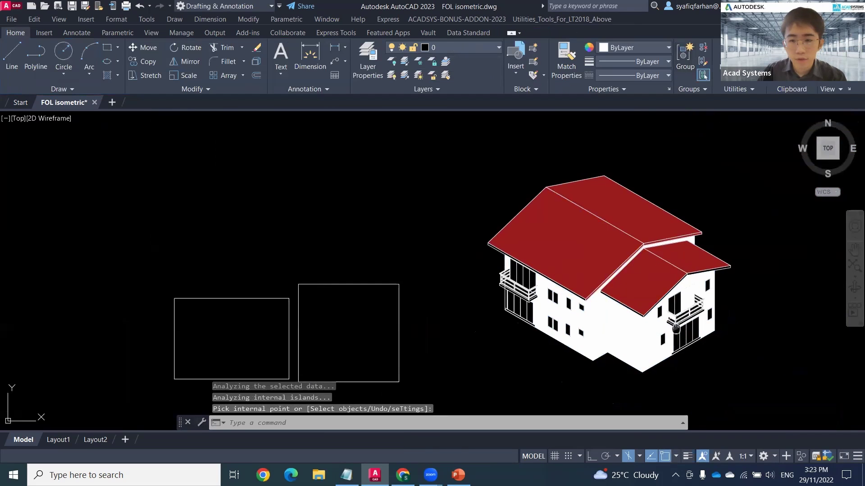
middle_drag(635, 202, 616, 119)
middle_drag(384, 276, 518, 260)
middle_drag(702, 163, 666, 177)
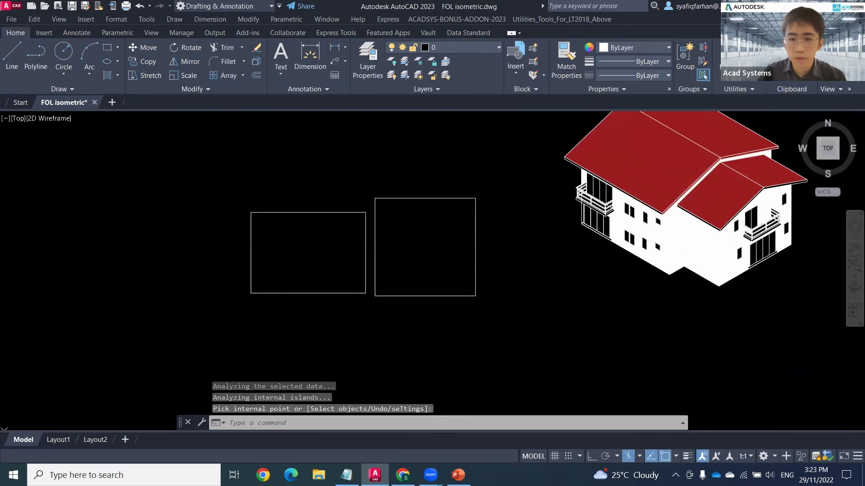
Set up a two-colour gradient hatch with Cyan as the first colour and White as the second for the wireframe house's glazing.
middle_drag(423, 281, 715, 211)
mouse_move(324, 294)
middle_down()
mouse_move(485, 189)
mouse_move(543, 162)
middle_up()
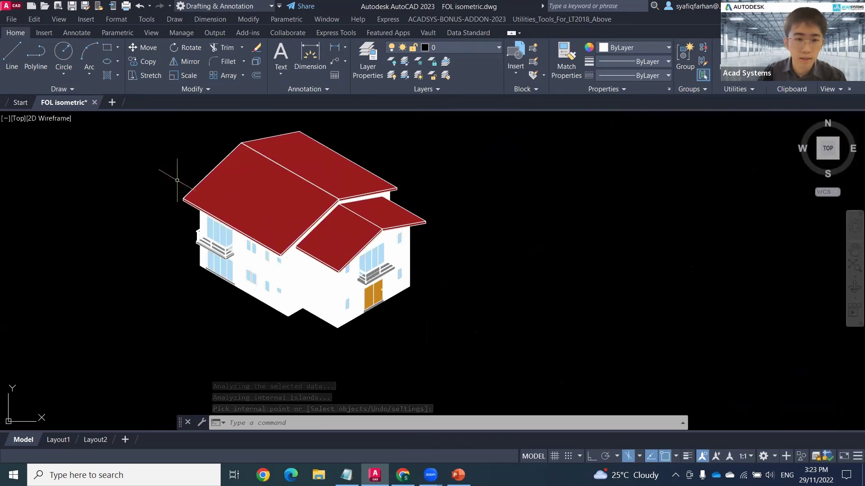
middle_drag(527, 249, 188, 318)
middle_drag(479, 260, 294, 303)
middle_drag(560, 196, 421, 258)
scroll(561, 162, up, 2)
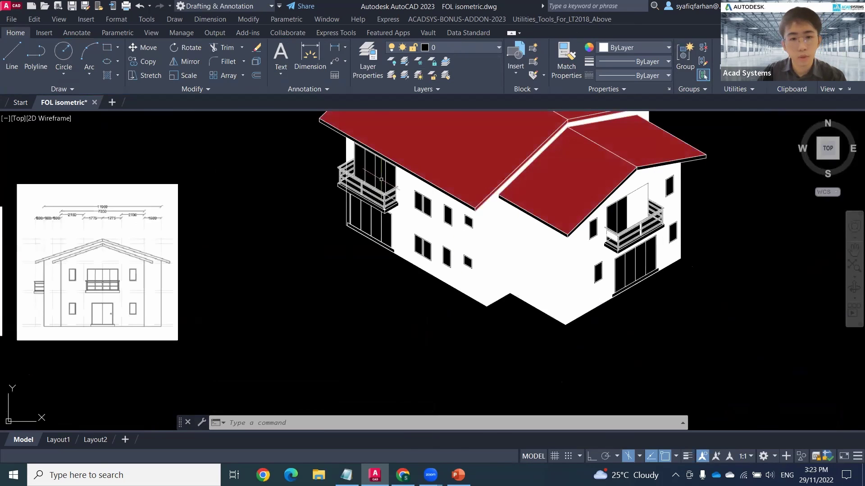
scroll(383, 179, up, 4)
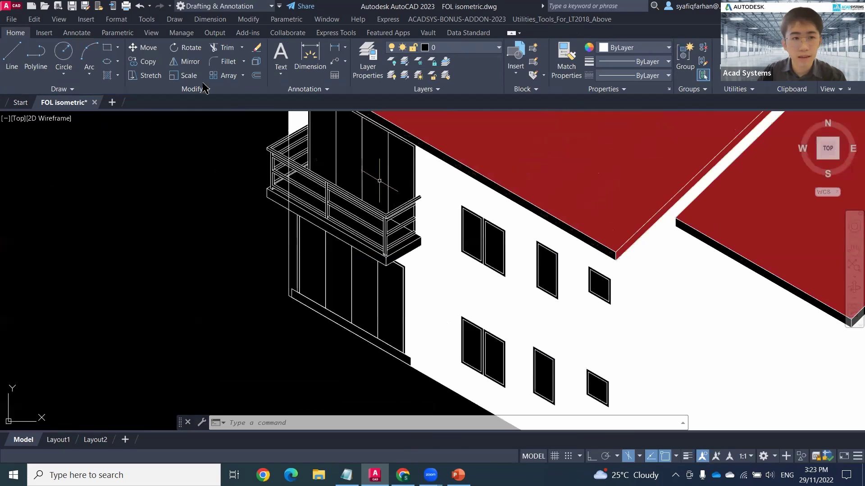
click(117, 76)
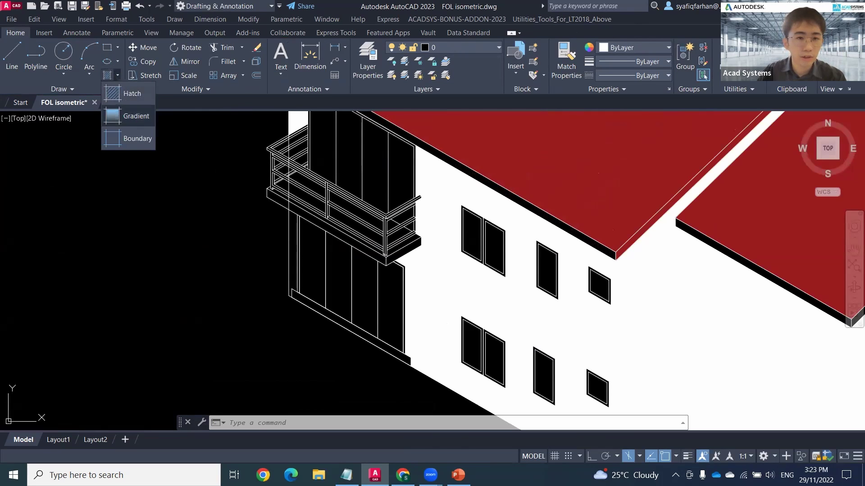
click(130, 116)
click(316, 63)
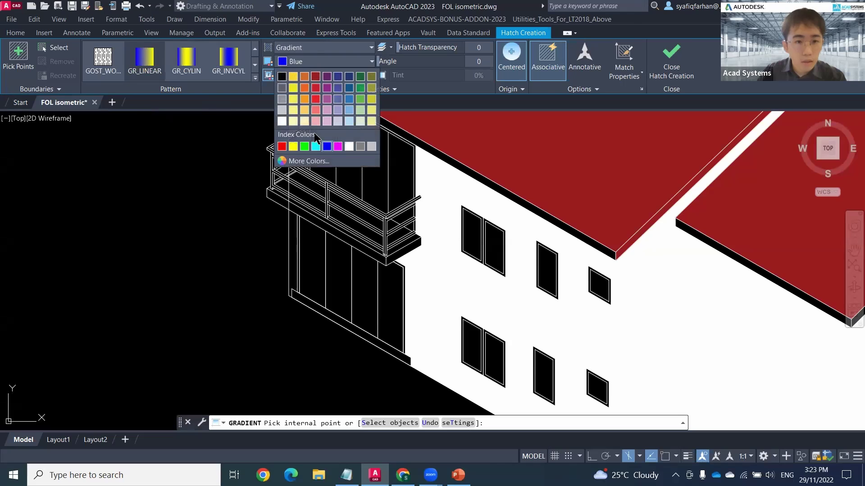
click(316, 146)
click(322, 75)
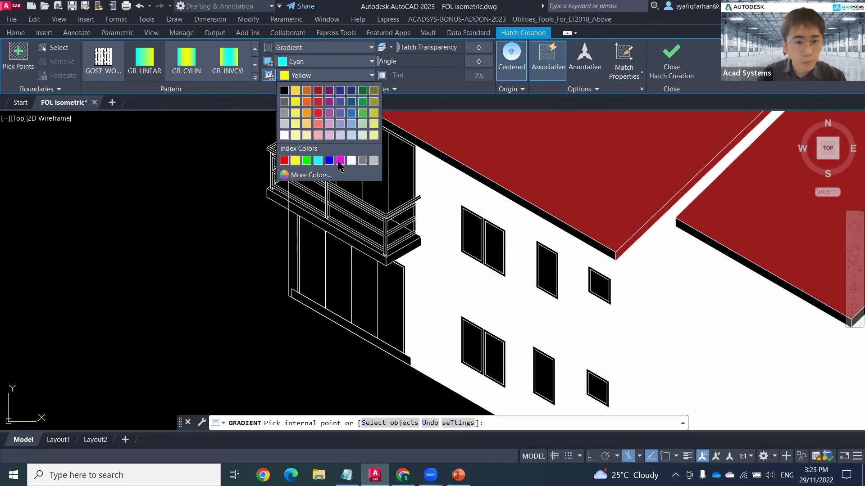
click(351, 160)
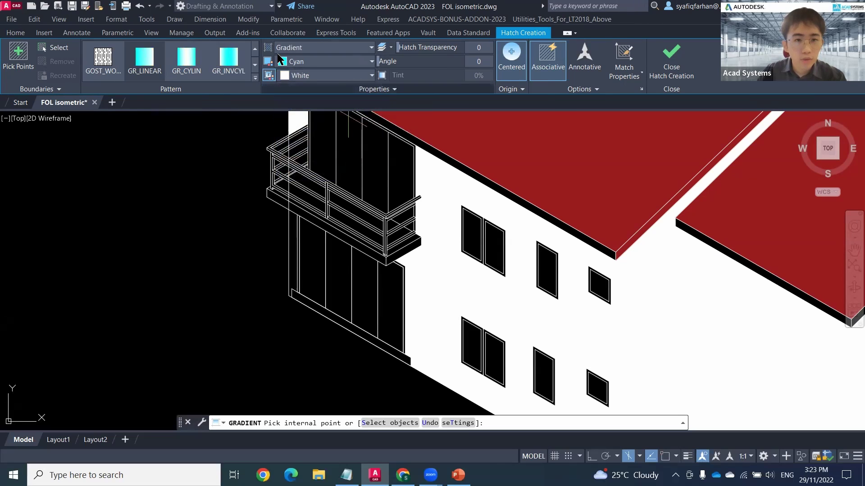
Fill the four glass door panels behind the side wall's upper balcony with the gradient.
scroll(328, 148, up, 4)
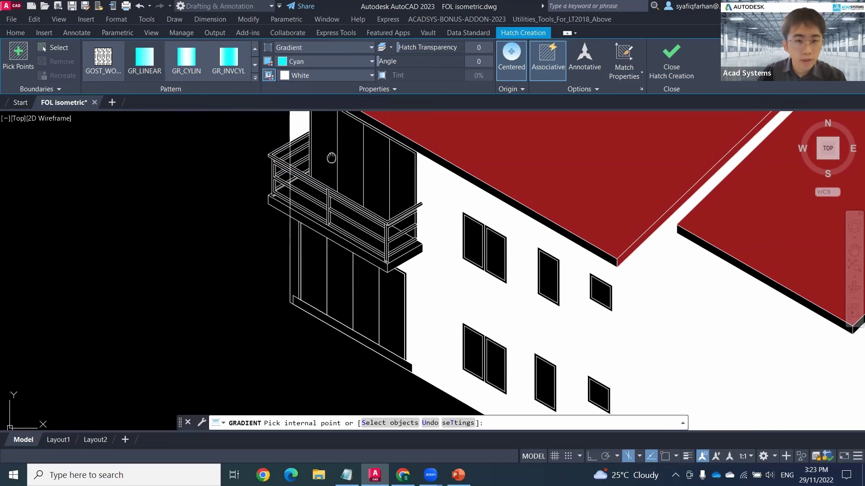
click(327, 151)
click(381, 176)
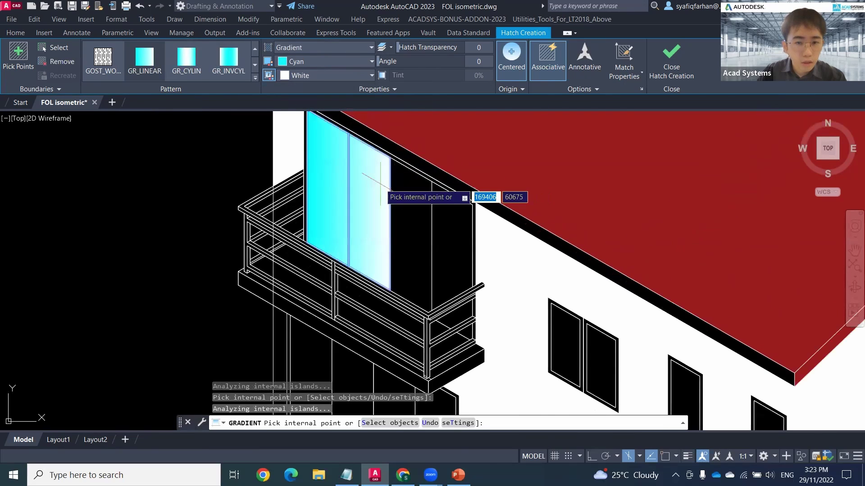
click(412, 201)
click(441, 259)
Fill the glass door panels below the balcony and the upper double window beside it with the gradient, and finish the hatch.
middle_drag(441, 261, 469, 140)
click(337, 289)
click(387, 291)
click(420, 301)
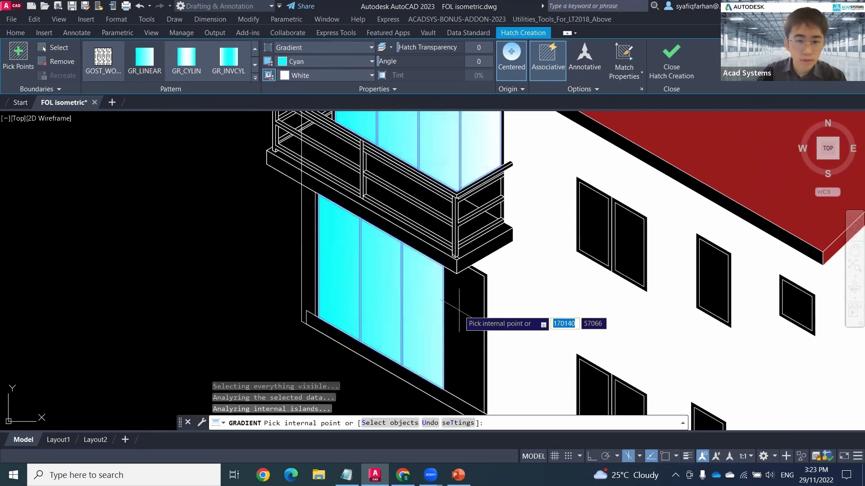
scroll(476, 272, down, 2)
middle_drag(554, 270, 468, 266)
click(467, 264)
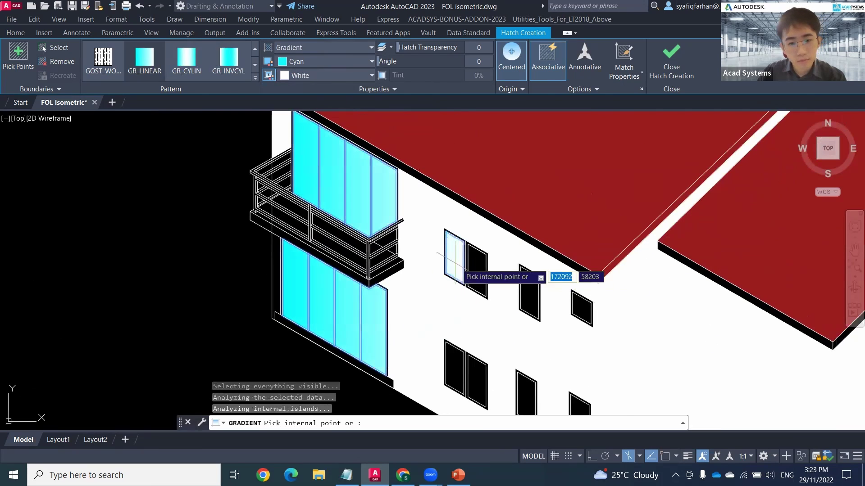
click(671, 56)
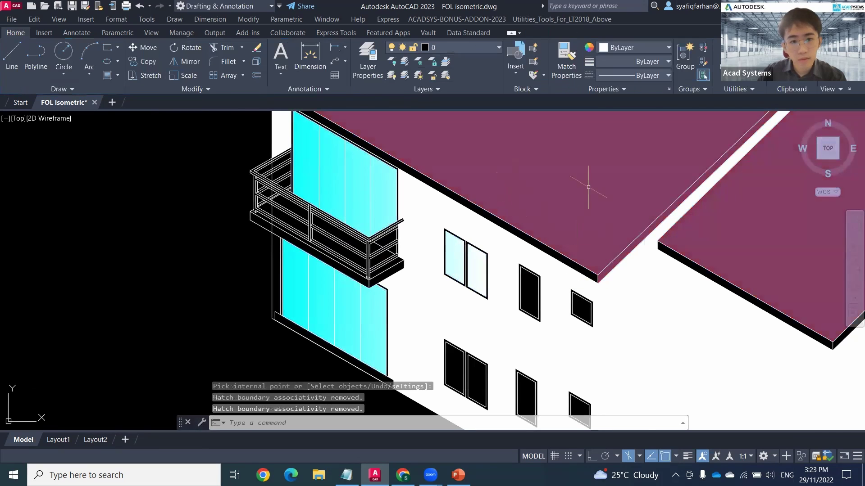
Create a new drawing and turn on isometric drafting with the left isoplane.
scroll(390, 225, down, 6)
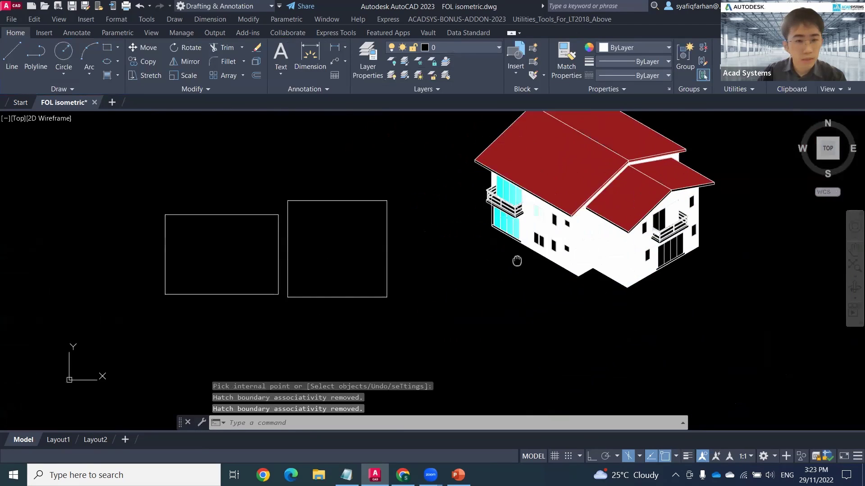
middle_drag(307, 269, 449, 257)
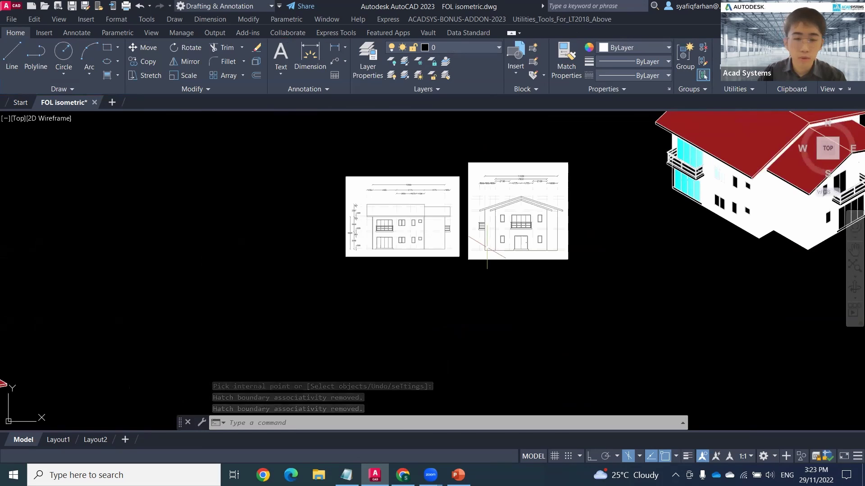
middle_drag(398, 291, 456, 253)
middle_drag(357, 322, 532, 238)
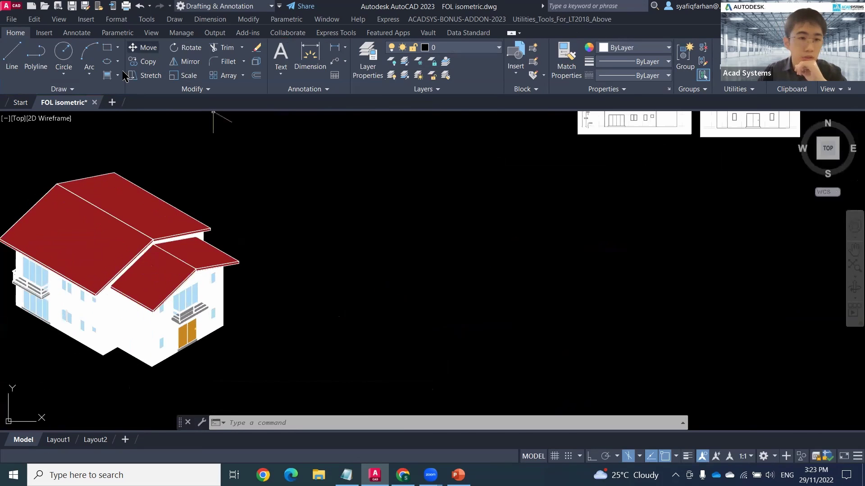
click(114, 106)
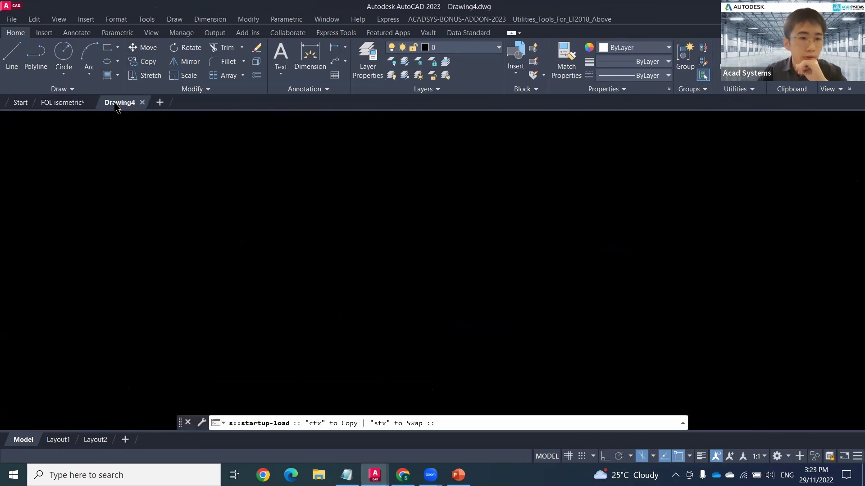
click(652, 457)
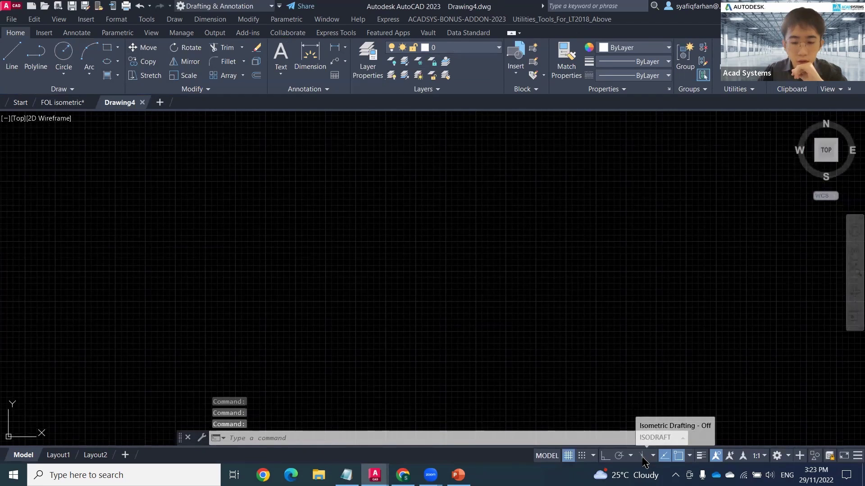
click(666, 422)
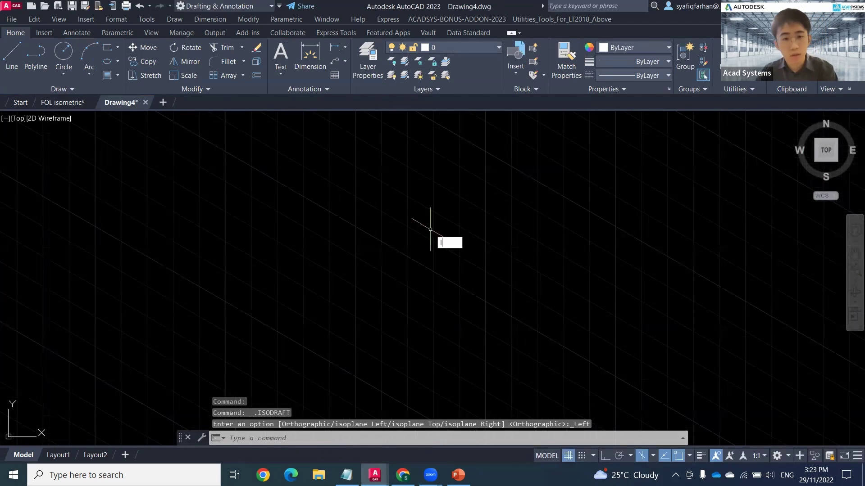
Draw a 5-unit line sloping down to the right along the isometric axis with ortho on.
text(l)
key(Return)
click(403, 223)
key(F8)
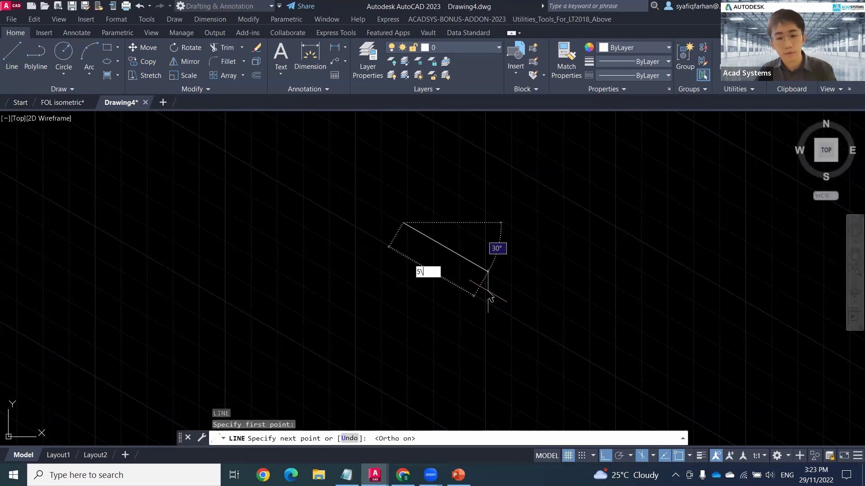
text(5)
key(Return)
key(Escape)
Add an aligned dimension between the isometric line's two endpoints, turning ortho off to place it below the line.
middle_click(432, 218)
middle_click(432, 218)
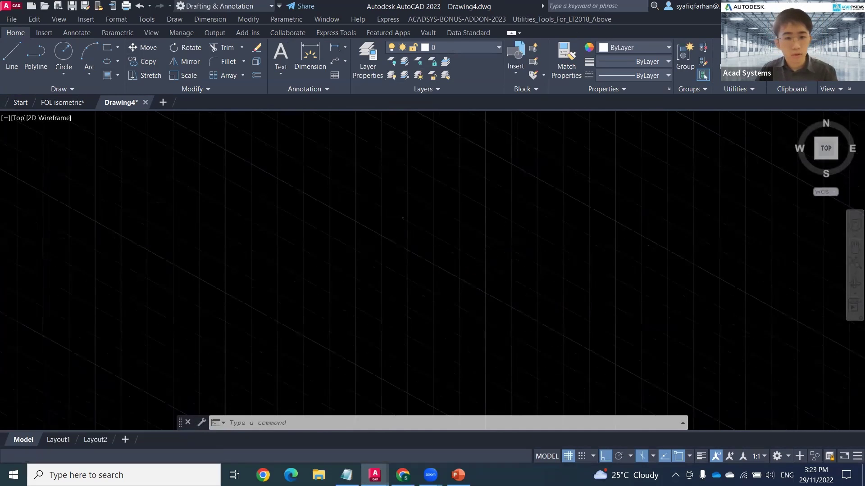
click(324, 63)
key(Return)
click(261, 153)
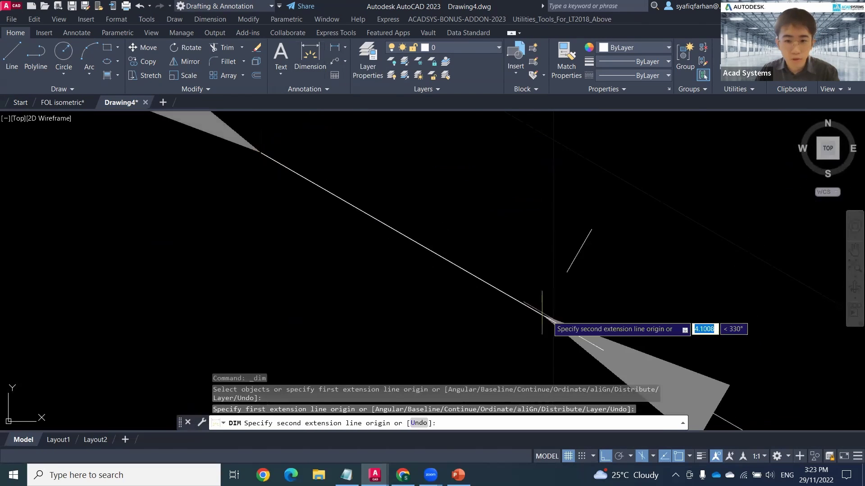
click(597, 348)
scroll(508, 336, down, 2)
middle_drag(508, 336, 523, 252)
scroll(537, 341, down, 1)
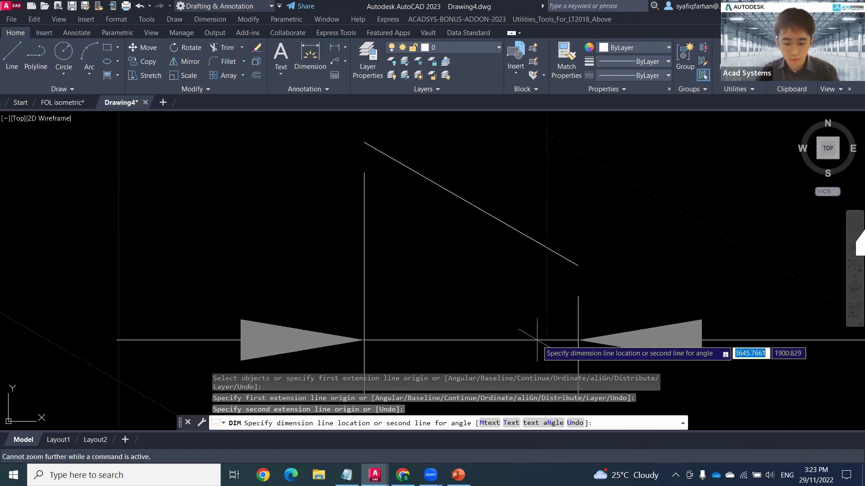
key(F8)
click(460, 323)
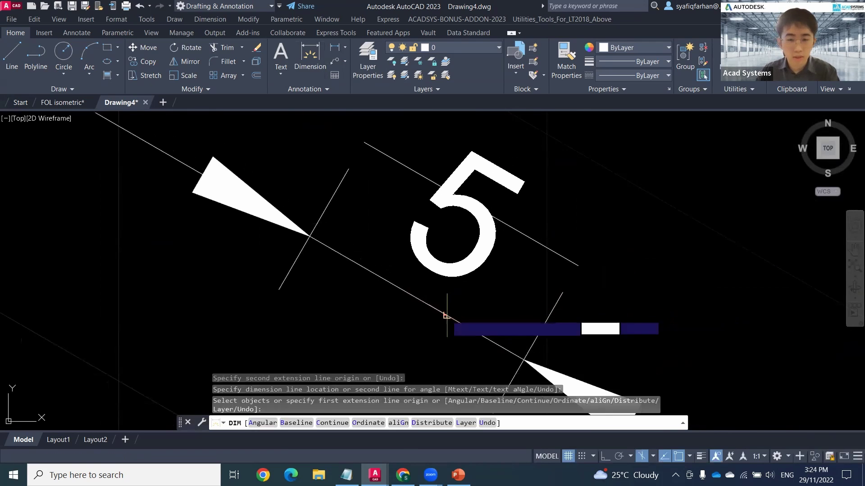
key(Escape)
scroll(563, 296, down, 2)
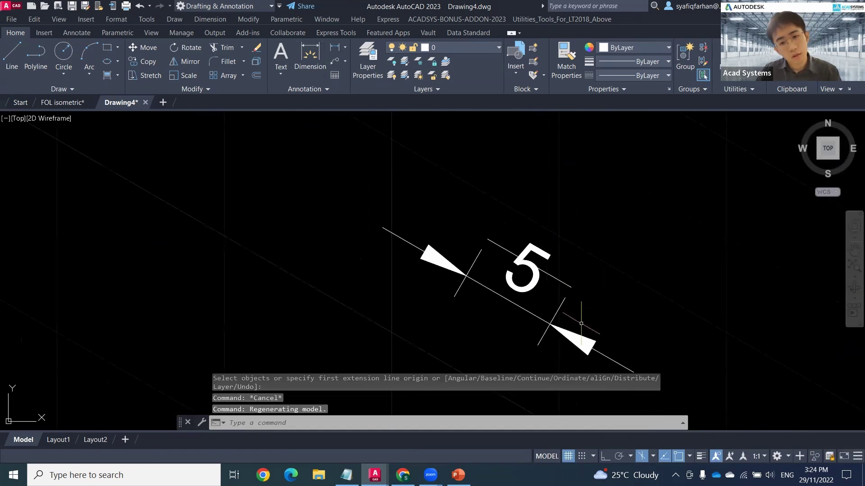
middle_drag(581, 323, 581, 259)
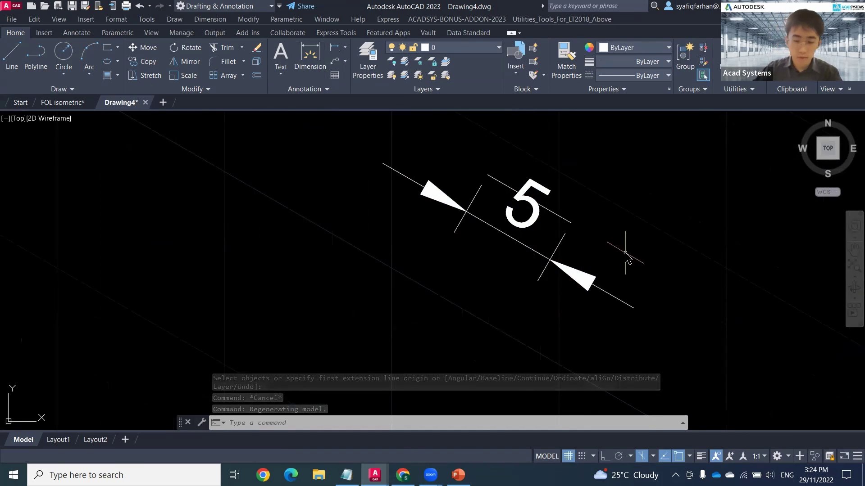
Apply an Oblique dimension edit with an angle of 150 to the line's dimension.
text(dimension e)
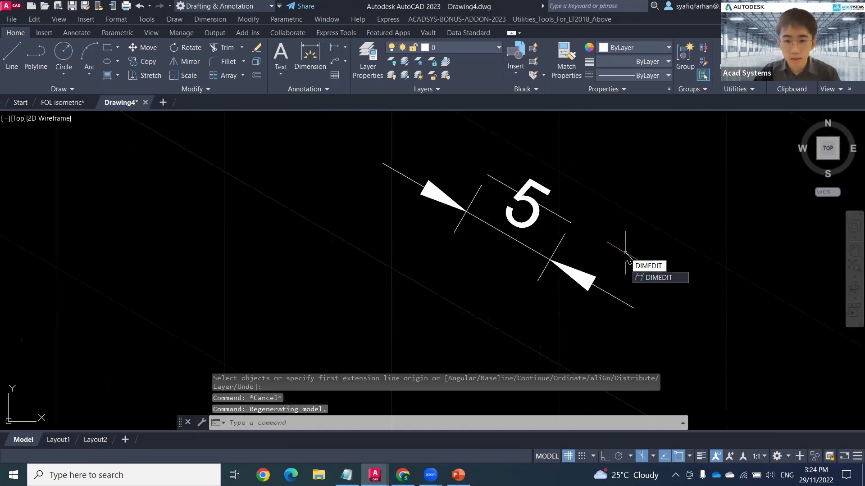
text(dit)
key(Return)
click(660, 316)
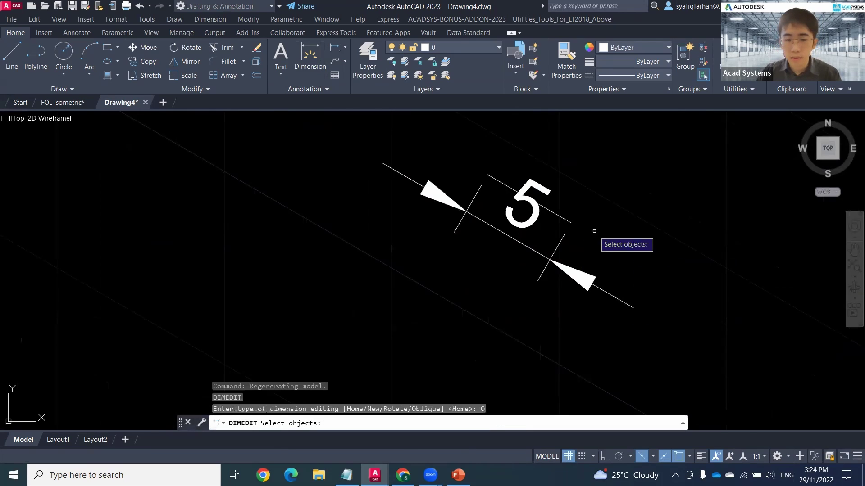
click(526, 220)
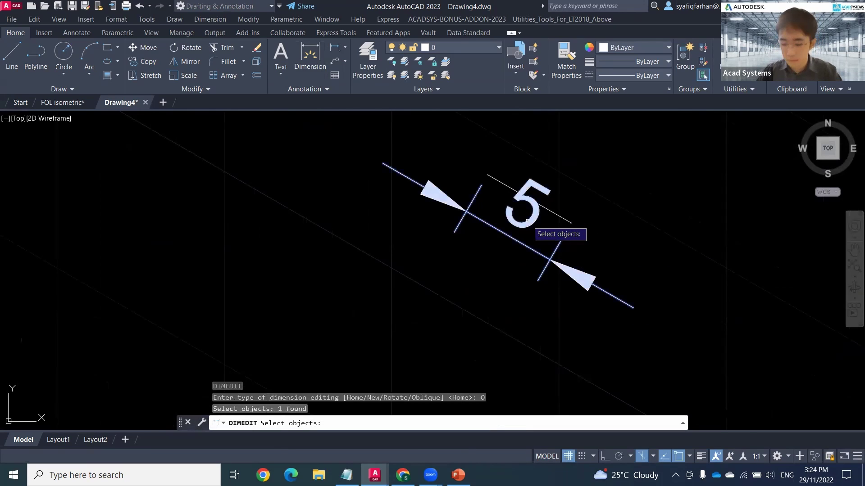
key(Return)
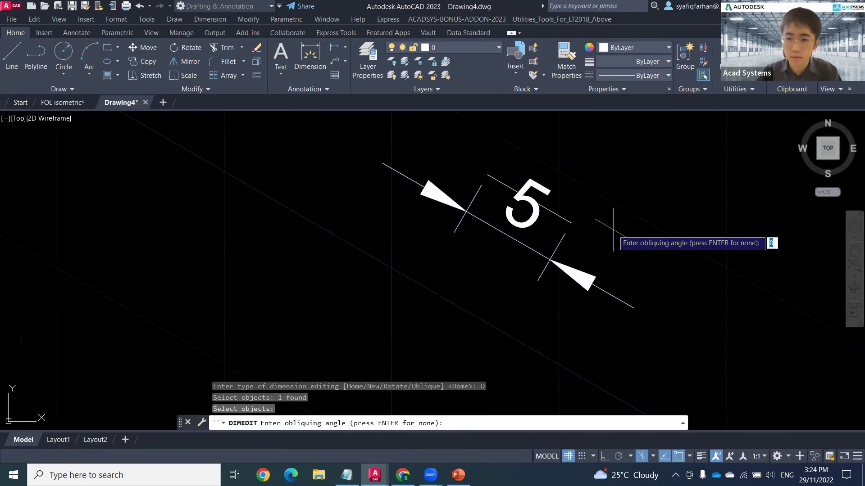
text(15)
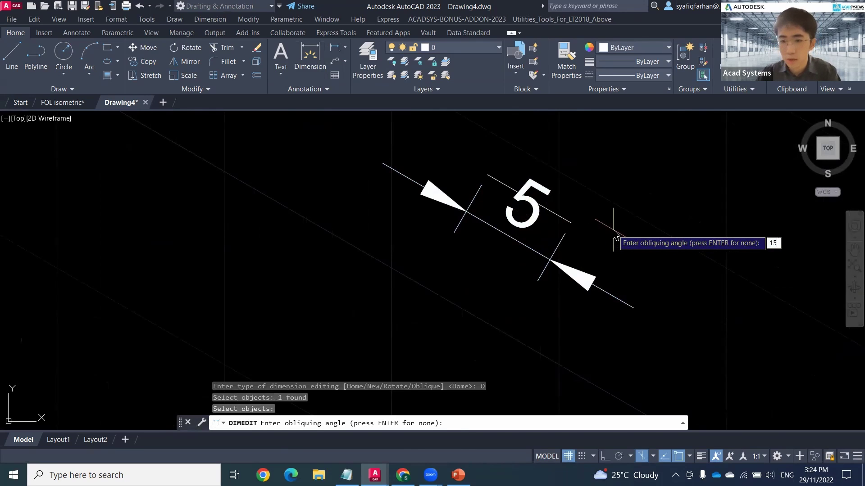
text(0)
key(Return)
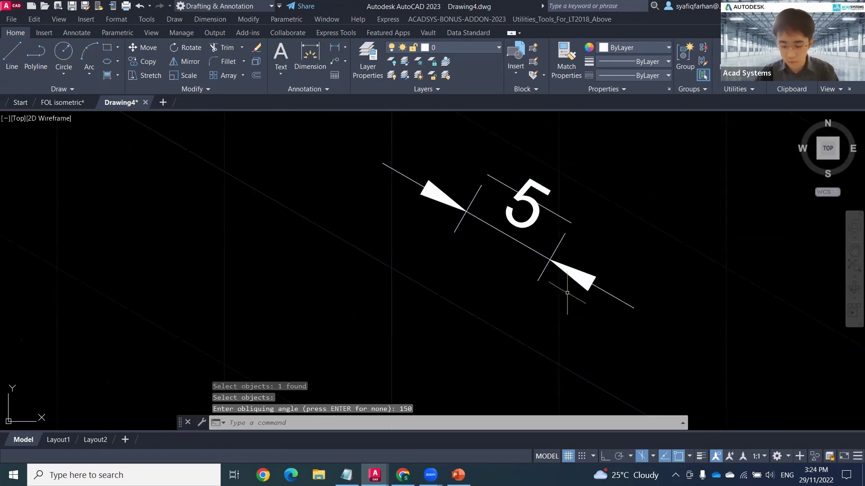
Repeat the Oblique dimension edit on the same dimension with an angle of 30.
key(Return)
click(594, 355)
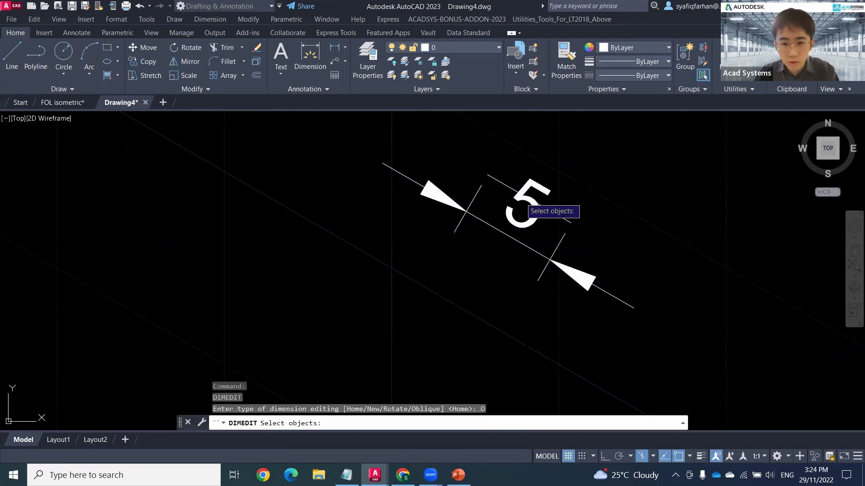
click(523, 225)
key(Return)
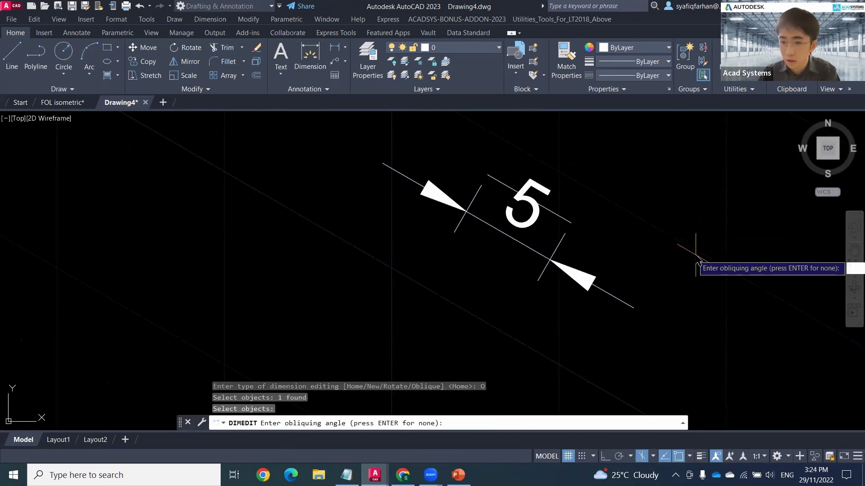
text(30)
key(Return)
scroll(470, 253, up, 3)
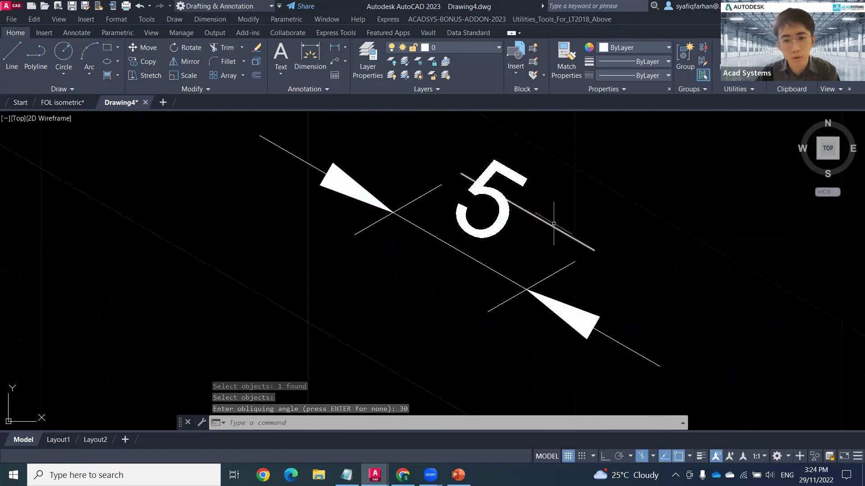
Draw a line about 4.25 units long from the first line's lower end, rising to the right along the top isoplane axis.
scroll(616, 242, down, 2)
key(Return)
click(601, 248)
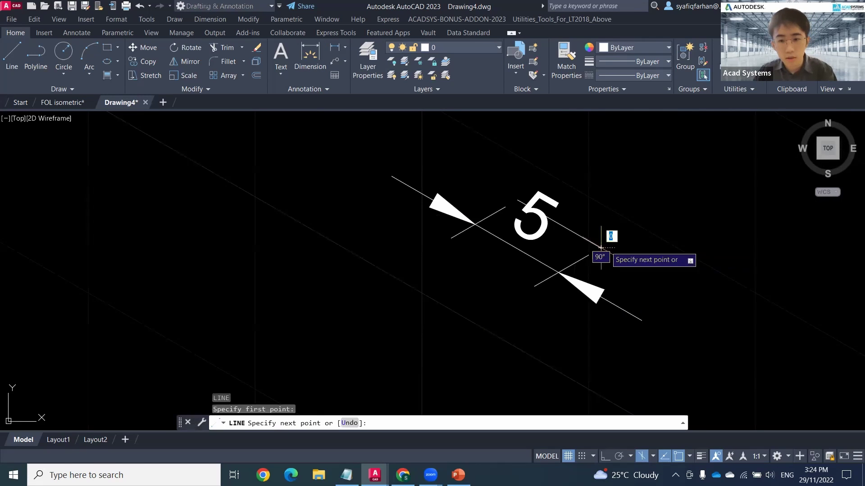
click(670, 209)
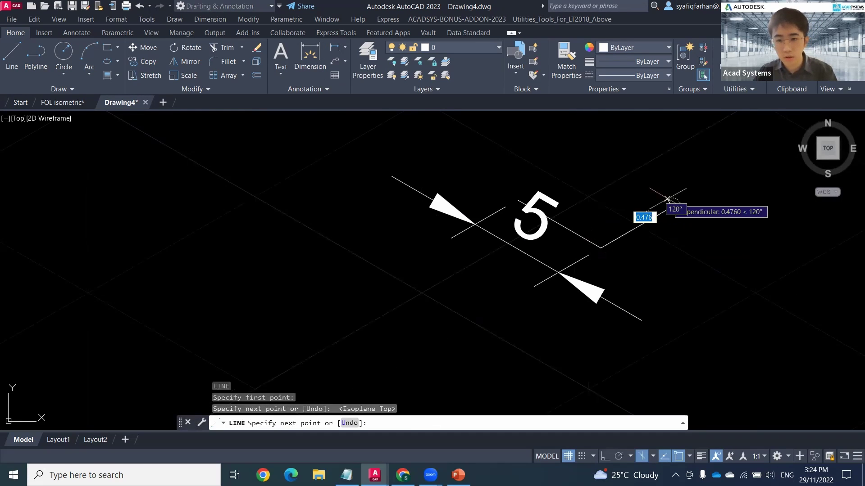
key(Escape)
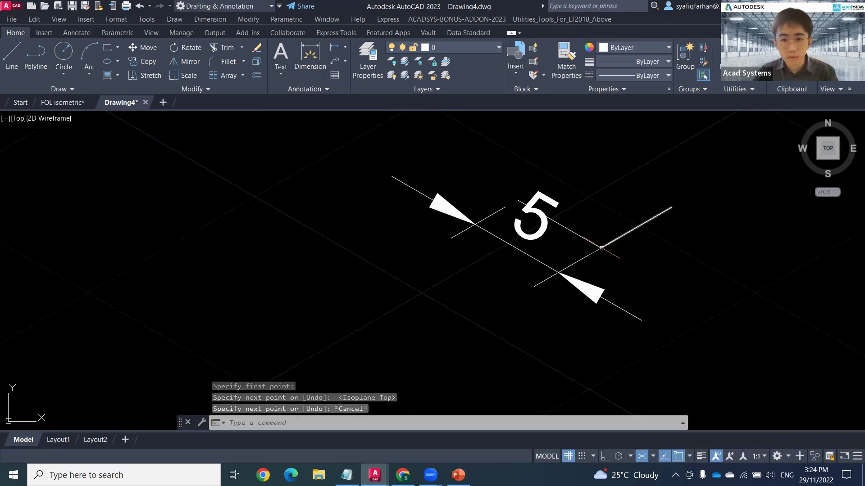
click(601, 248)
key(Escape)
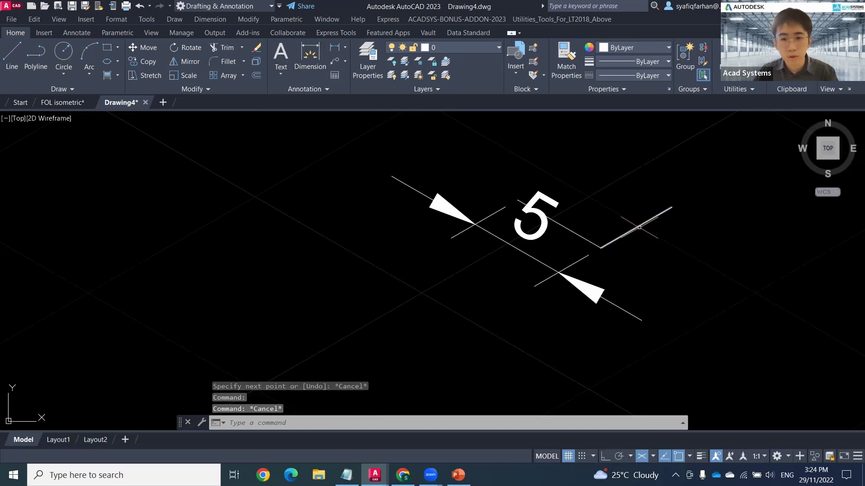
Add an aligned dimension to the new rising line, placing it below and to the right of the line.
click(310, 56)
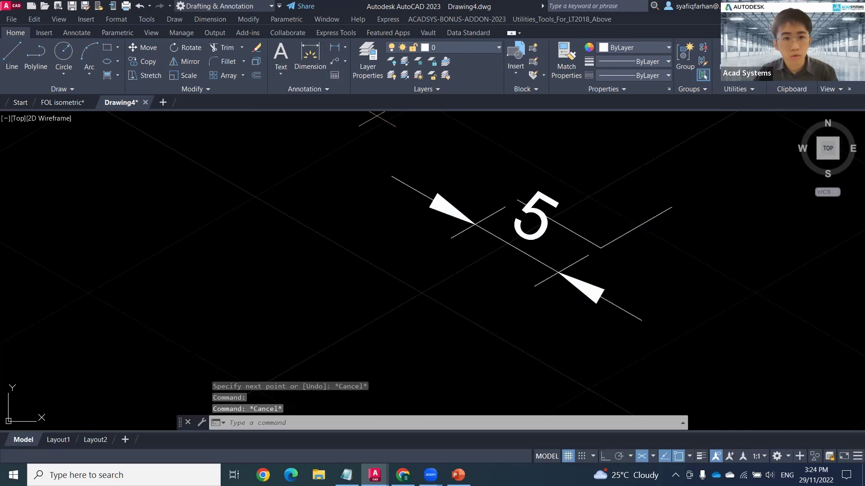
click(608, 244)
click(718, 301)
middle_drag(678, 261, 556, 232)
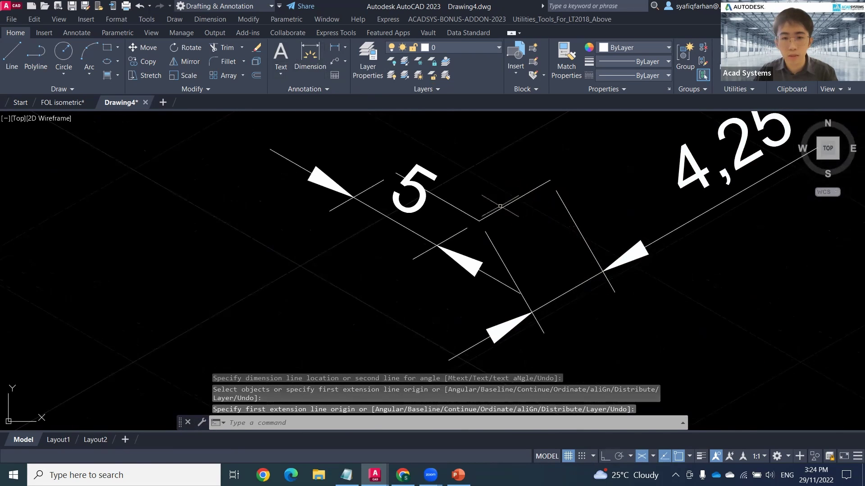
Apply an Oblique dimension edit with an angle of 150 to the rising line's dimension.
text(dimed)
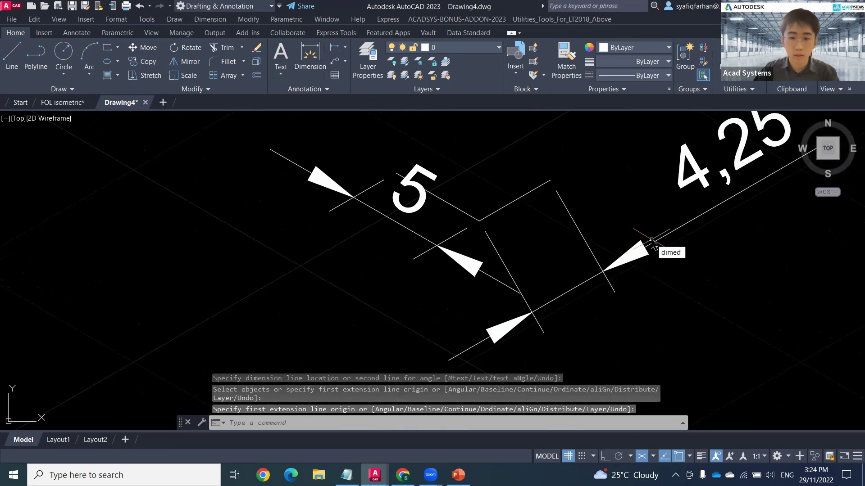
key(Return)
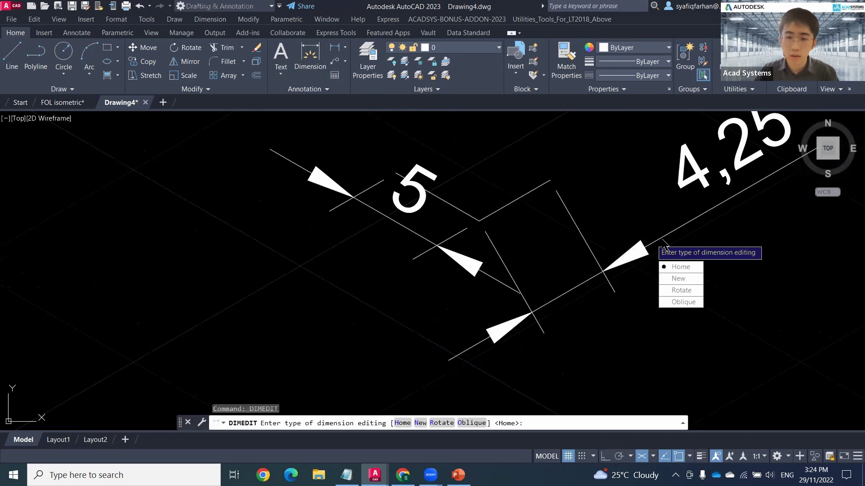
click(682, 301)
click(646, 247)
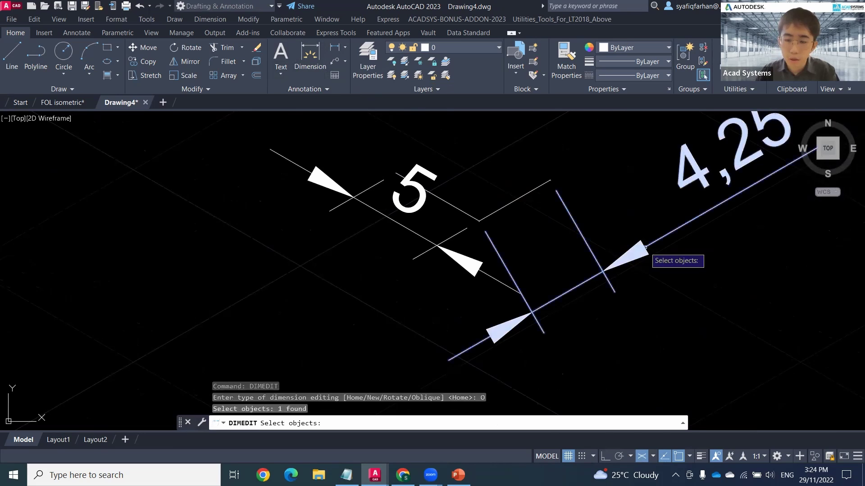
key(Return)
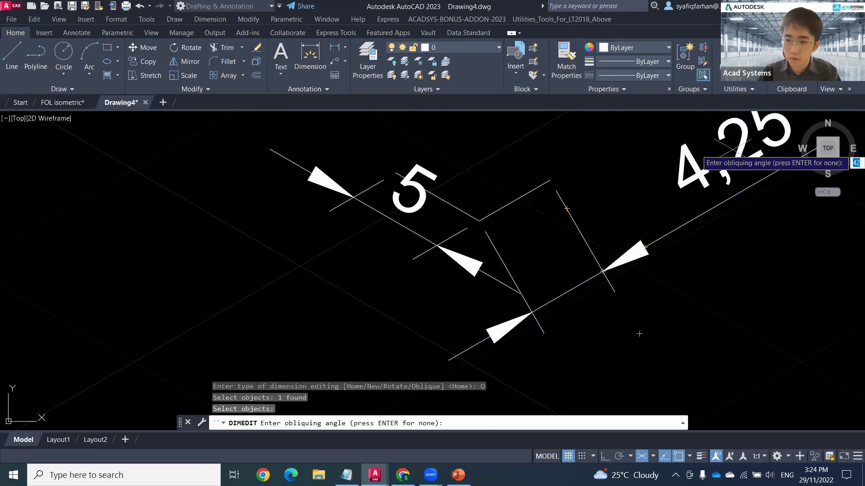
key(Return)
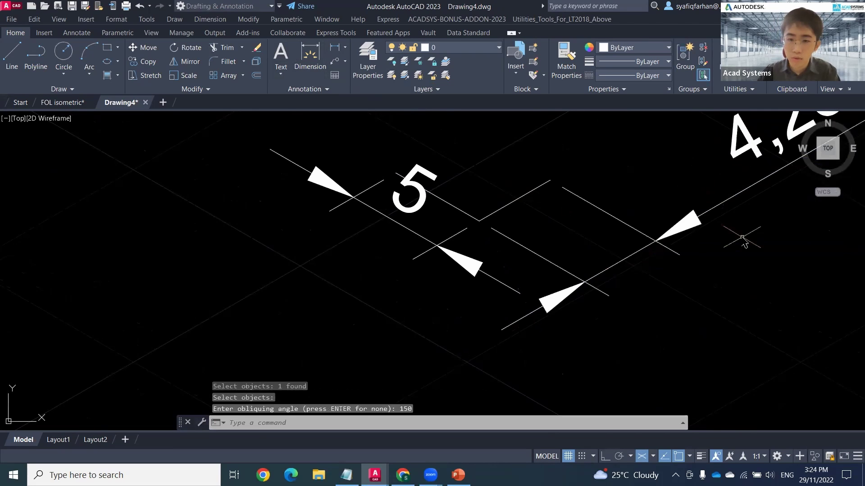
scroll(743, 238, down, 2)
middle_drag(730, 258, 556, 329)
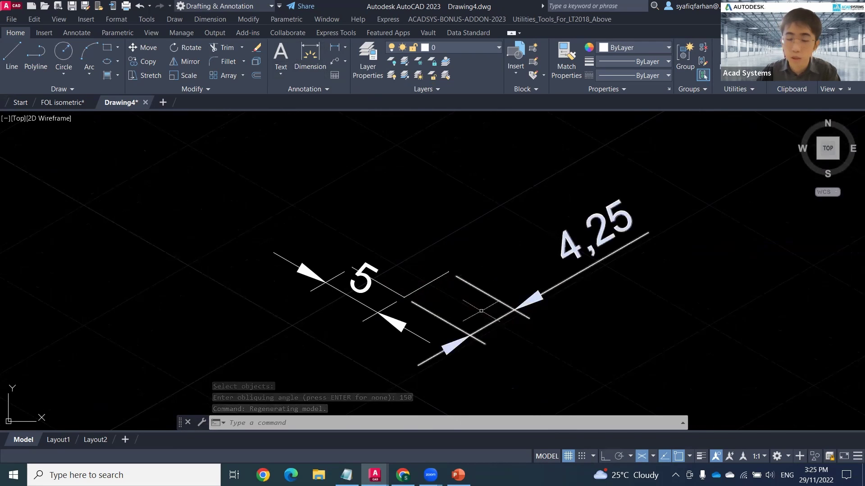
Add the single-line text "acad systems" above the dimensioned lines on the right isoplane, about 8.4 high and rotated about 25 degrees.
key(Escape)
click(280, 73)
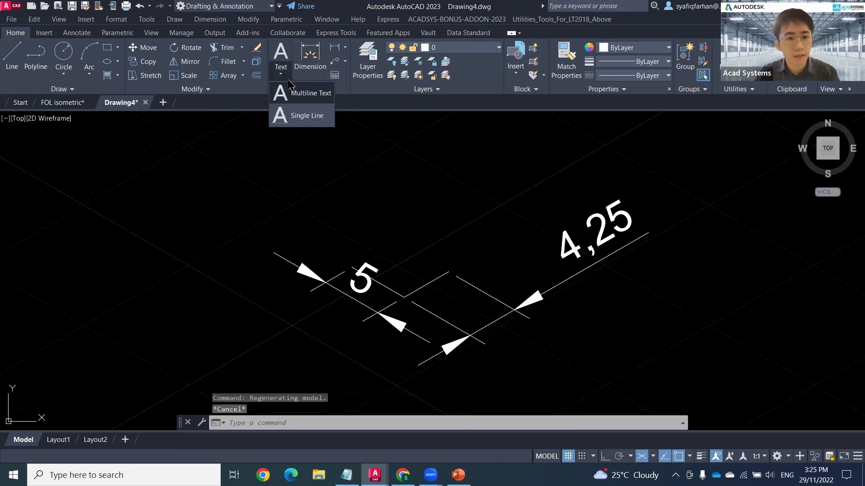
click(301, 116)
key(F5)
click(385, 167)
click(532, 145)
scroll(504, 190, down, 5)
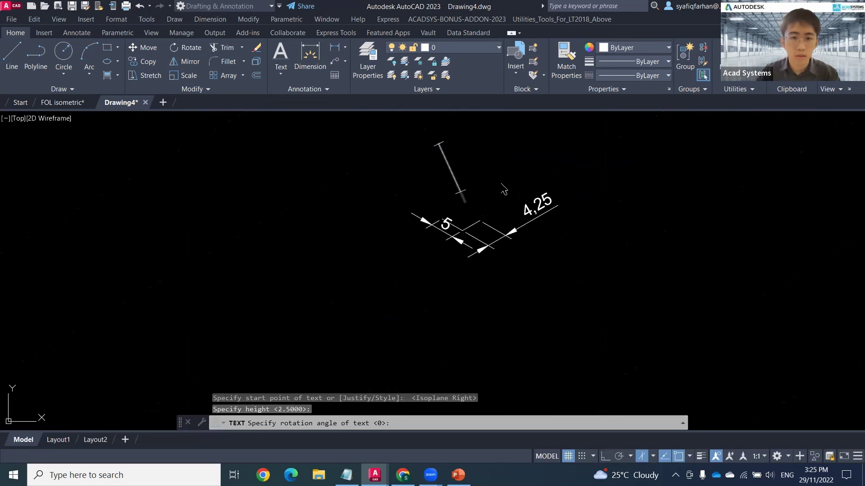
click(504, 190)
text(acad system)
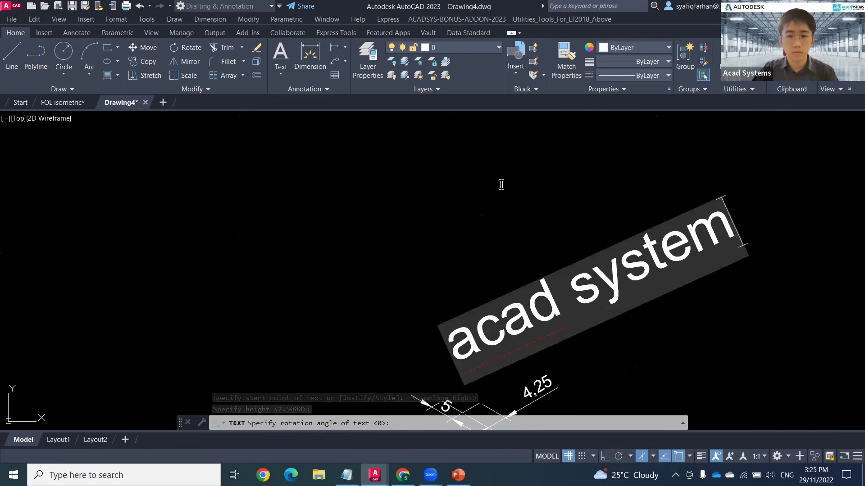
text(s)
click(779, 314)
scroll(608, 304, up, 1)
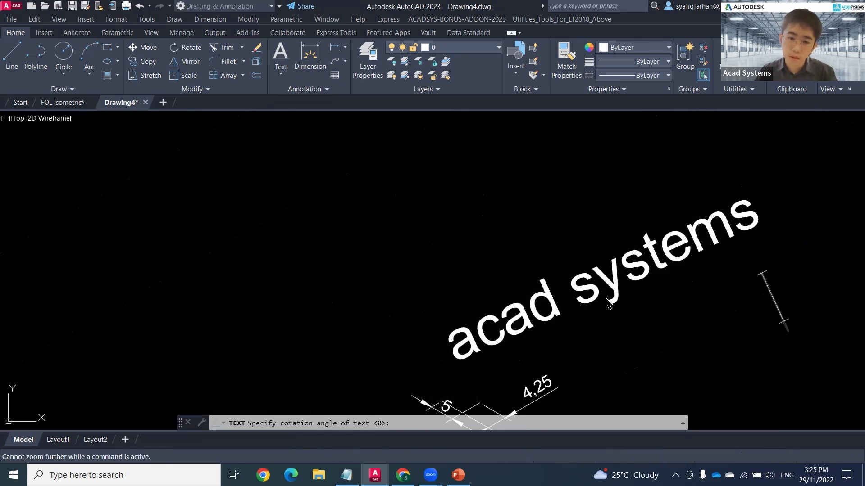
key(Escape)
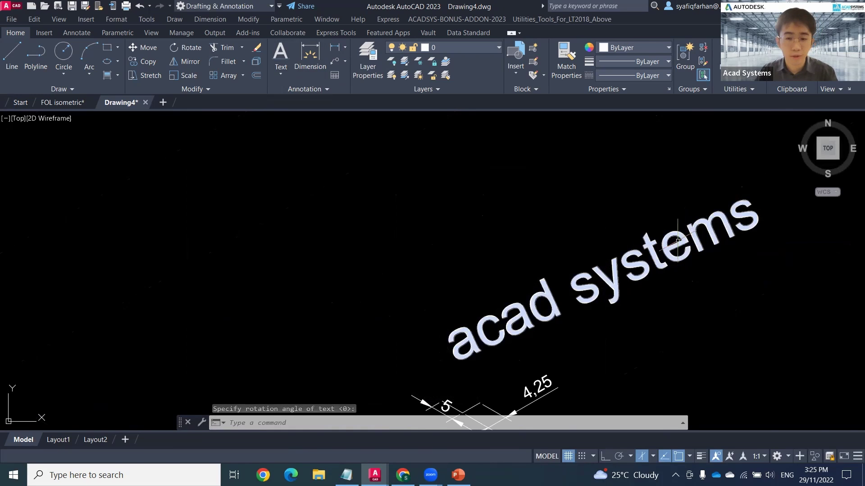
Set the obliquing angle of the "acad systems" text to -30 in its properties.
scroll(680, 243, down, 2)
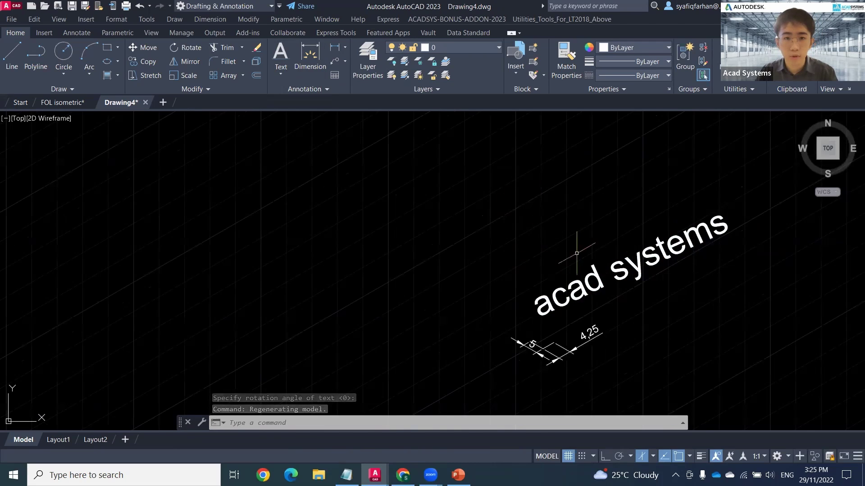
click(623, 268)
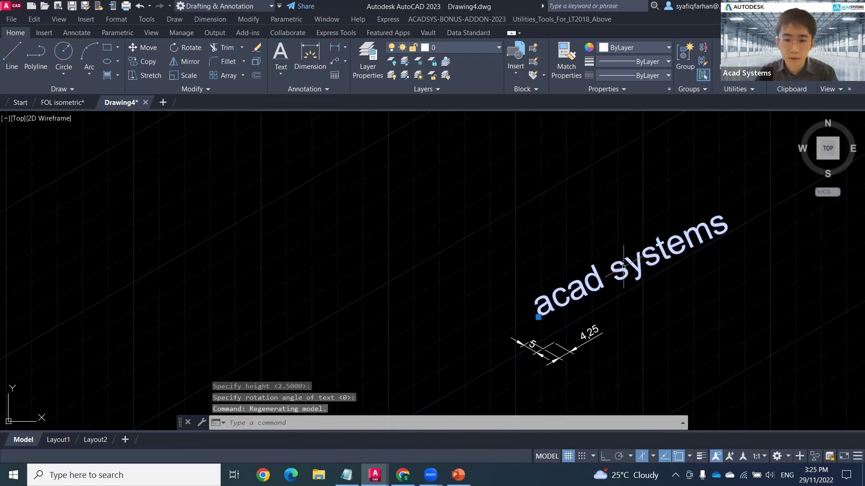
right_click(624, 268)
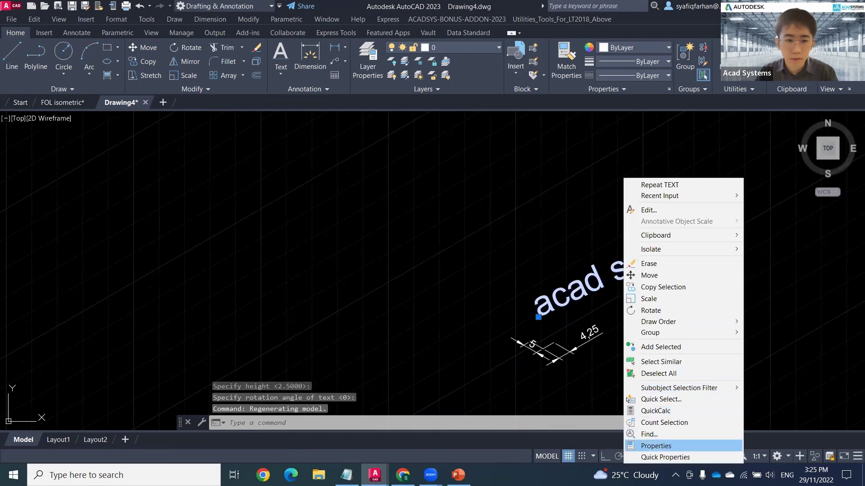
click(655, 446)
scroll(175, 280, down, 5)
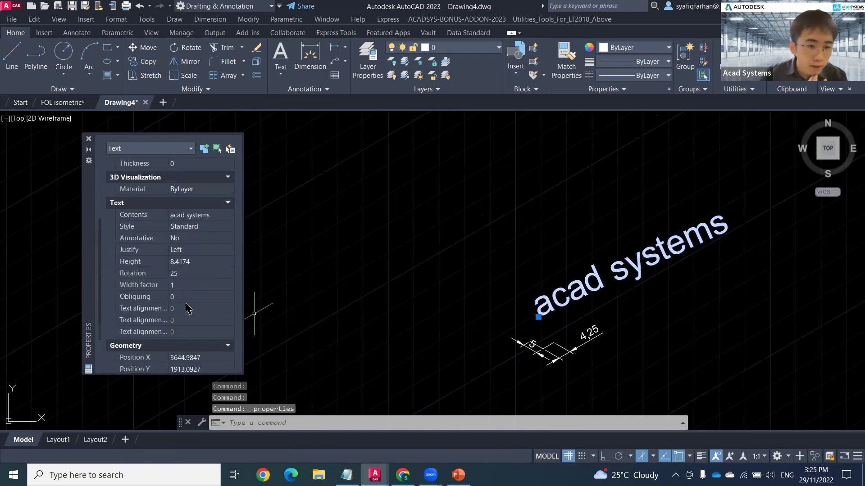
click(188, 299)
text(-)
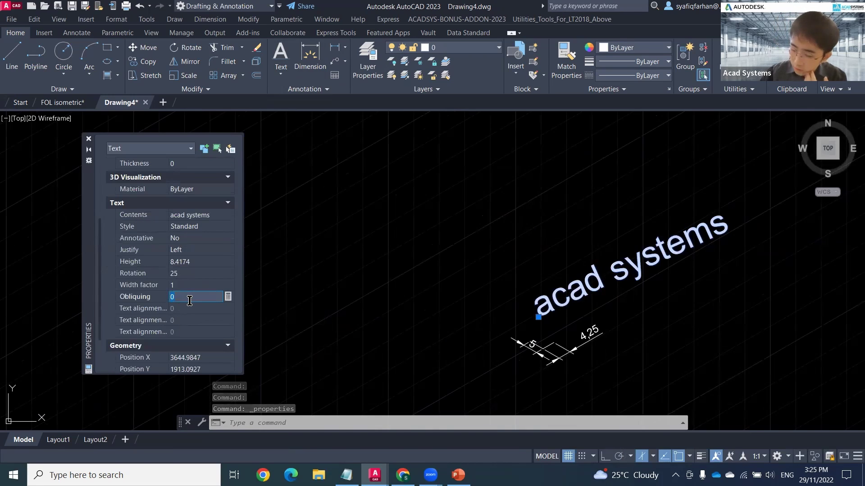
text(30)
key(Return)
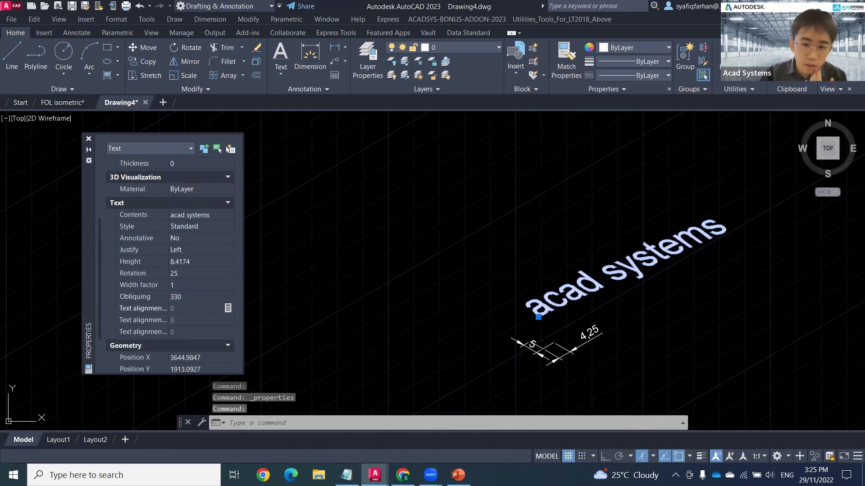
Set the text's obliquing angle to 30, close its properties and deselect it.
click(189, 298)
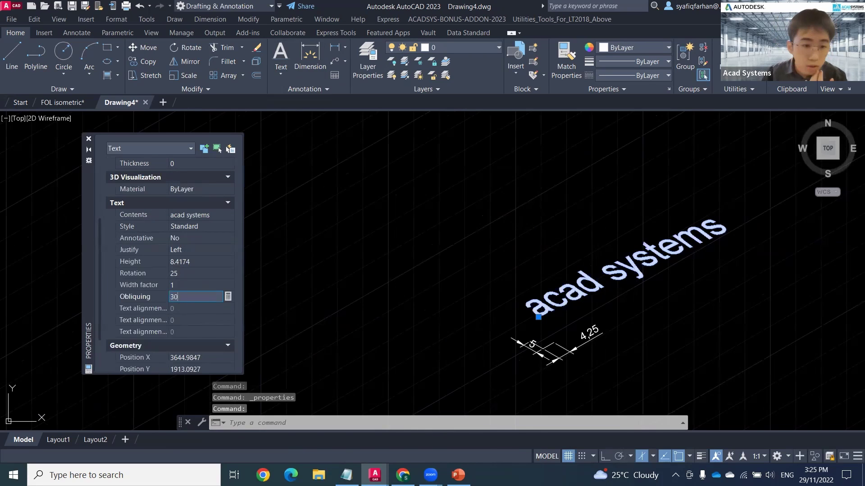
text(30)
key(Return)
middle_drag(600, 266, 483, 254)
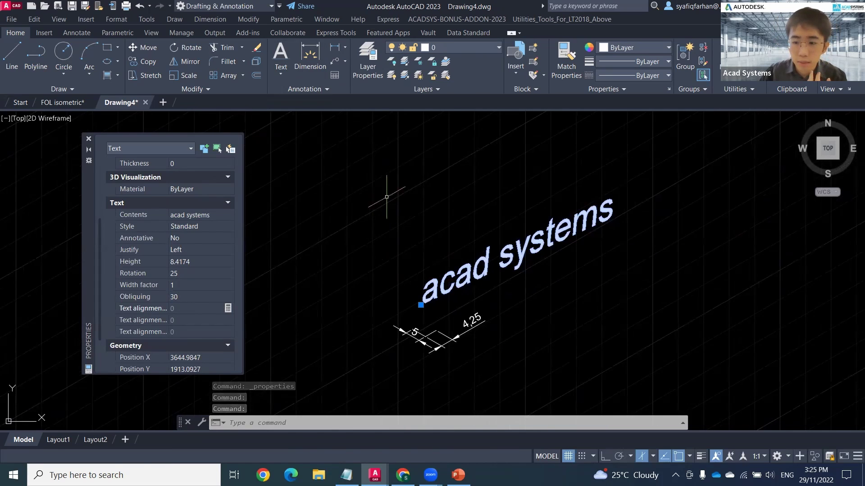
key(ctrl+1)
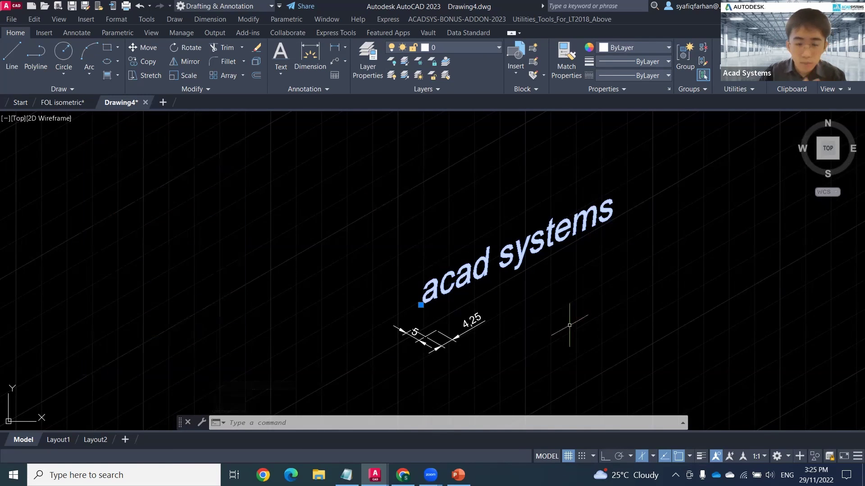
key(Escape)
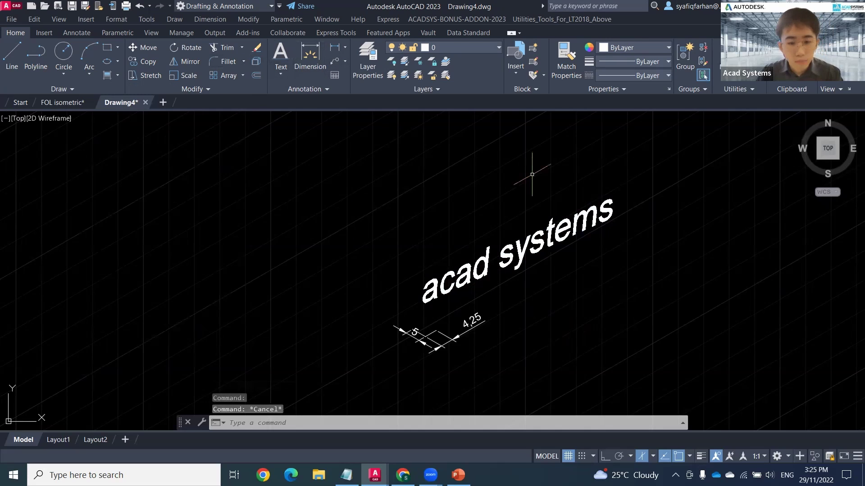
Undo the last obliquing angle change on the "acad systems" text.
middle_drag(430, 190, 547, 202)
key(ctrl+z)
middle_drag(614, 248, 436, 245)
scroll(447, 258, up, 4)
scroll(518, 270, down, 4)
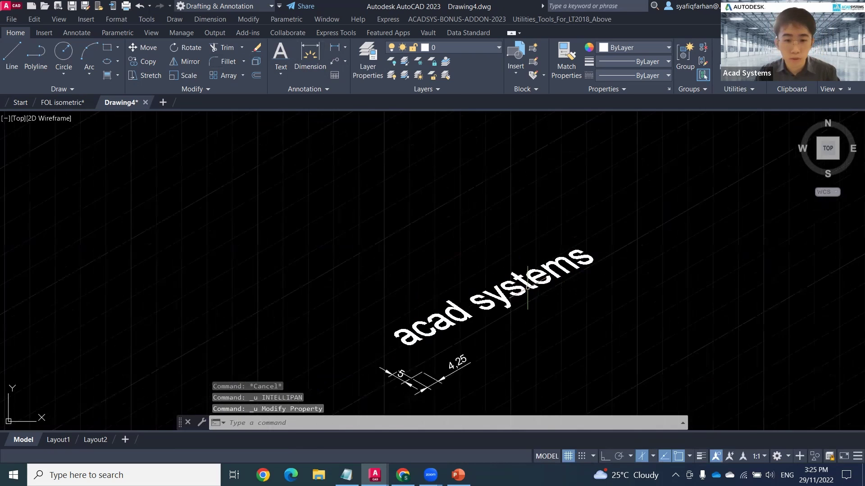
Return to the FOL isometric drawing and view both coloured houses together with the reference elevations.
click(63, 102)
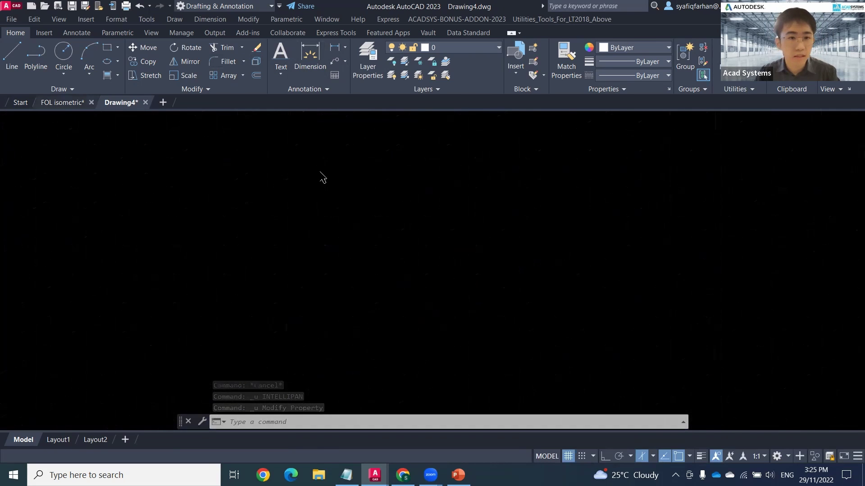
scroll(597, 203, down, 3)
middle_drag(597, 203, 533, 270)
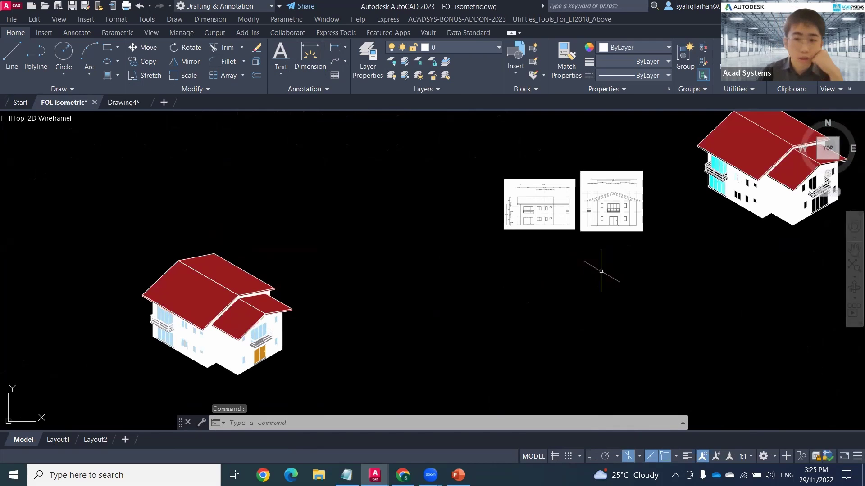
scroll(585, 295, down, 2)
middle_drag(550, 299, 529, 308)
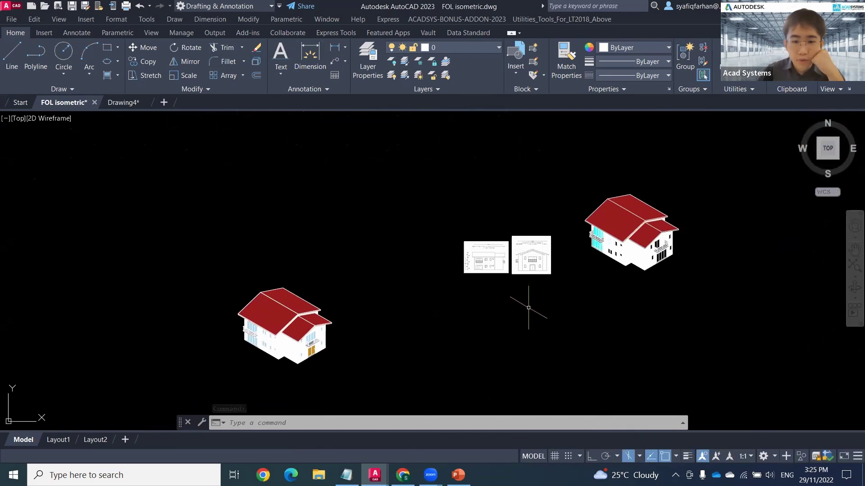
Switch to Chrome and look through the ACAD Systems Facebook page, including its header, intro and featured posts.
click(403, 475)
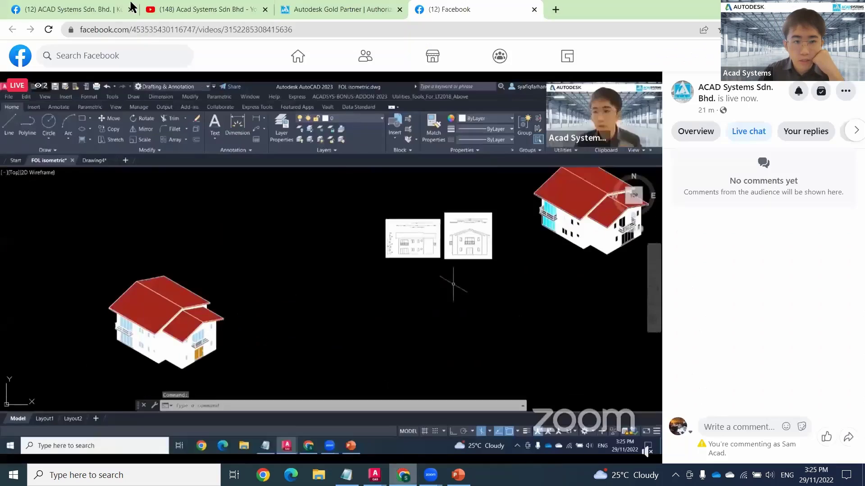
click(113, 9)
scroll(495, 247, up, 4)
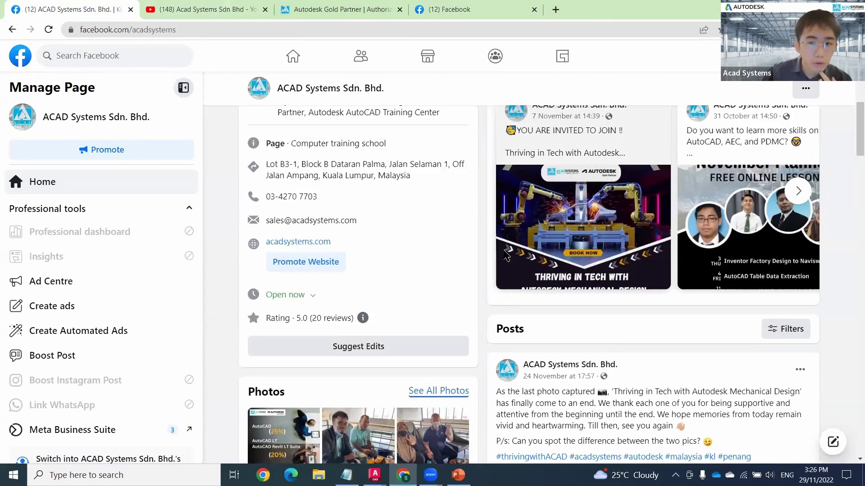
scroll(506, 258, up, 5)
scroll(507, 258, down, 5)
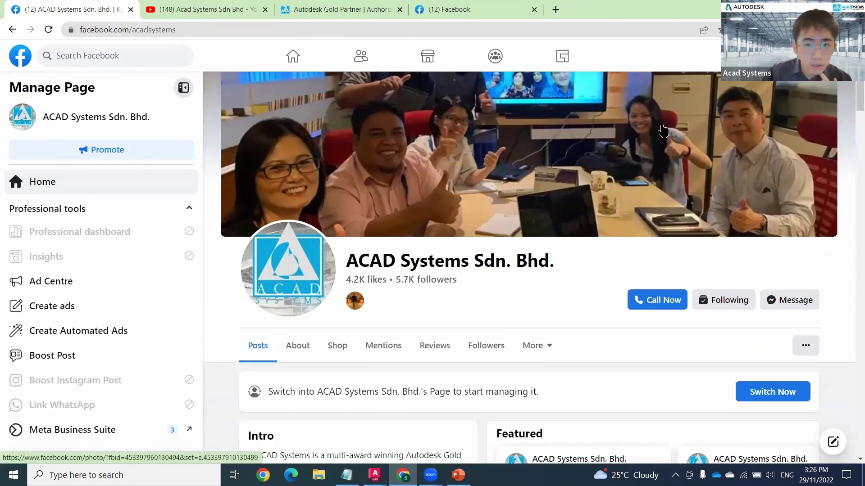
scroll(653, 140, down, 5)
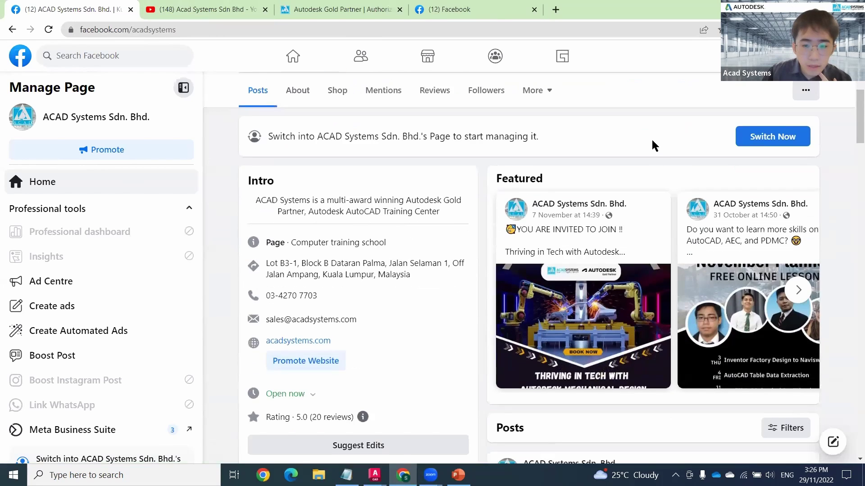
Browse the ACAD Systems Facebook page's featured items and recent posts, down to the Autodesk Revit Structure Essential Training post.
scroll(815, 286, up, 2)
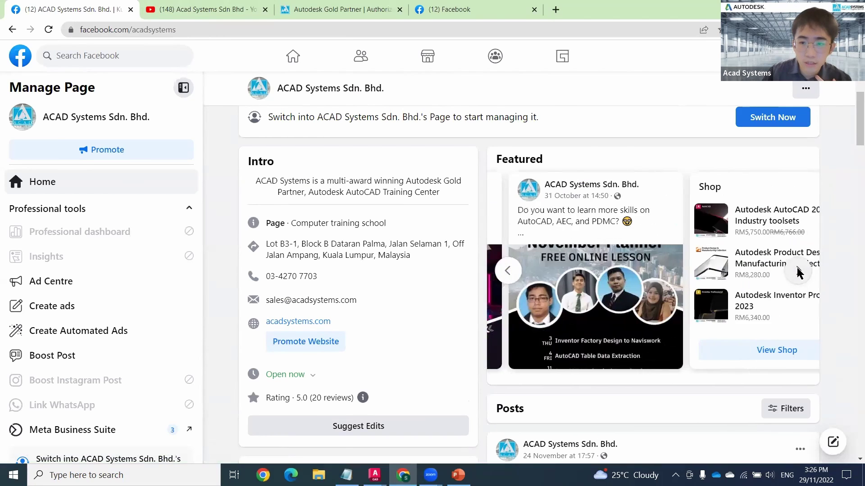
scroll(762, 291, down, 6)
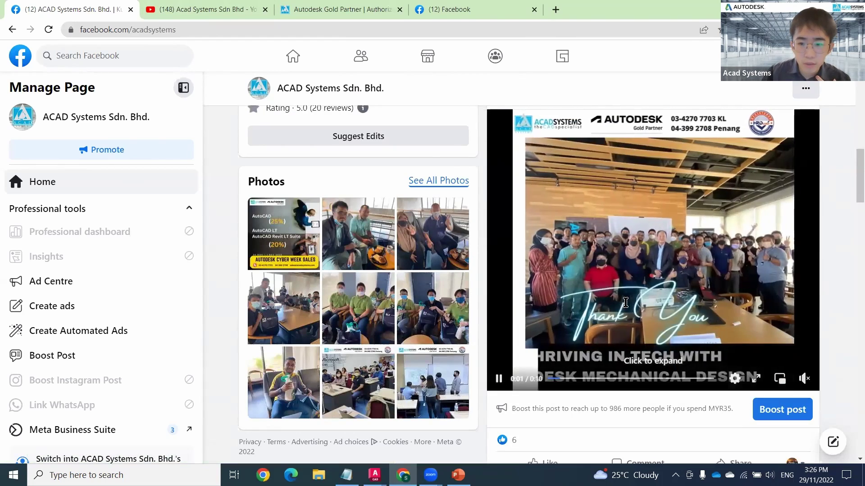
scroll(627, 308, down, 5)
scroll(632, 301, down, 15)
scroll(631, 296, down, 20)
scroll(638, 253, down, 20)
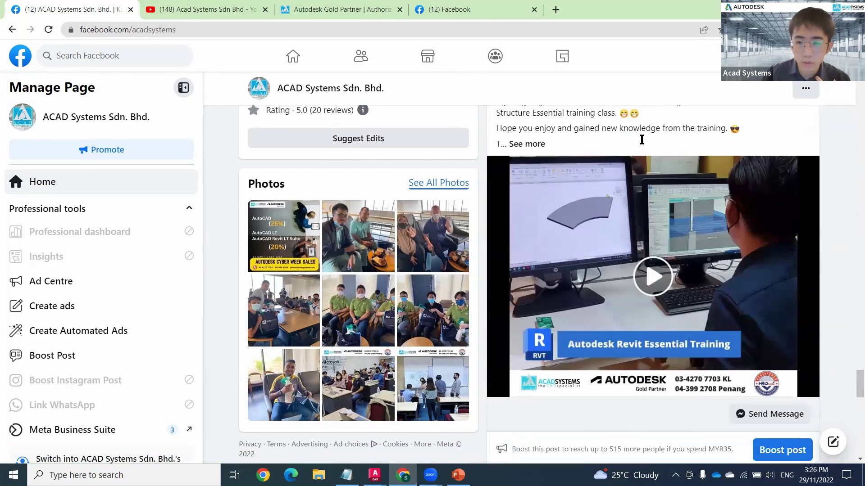
scroll(642, 139, up, 10)
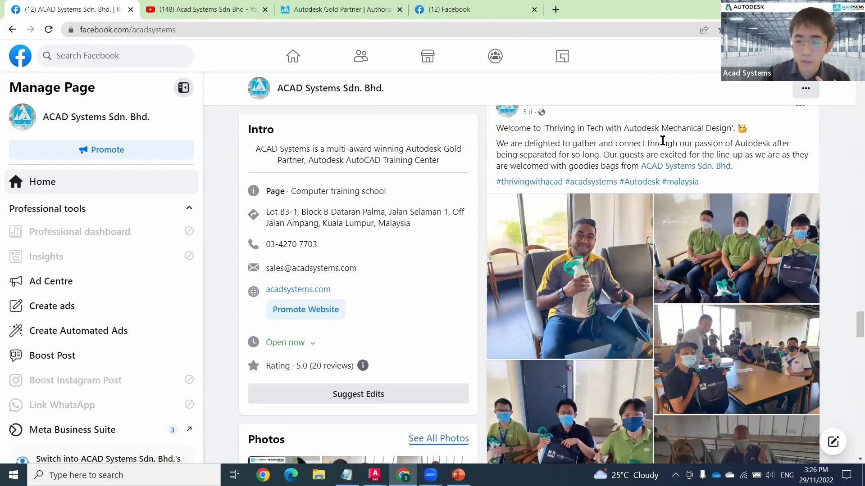
scroll(642, 153, down, 5)
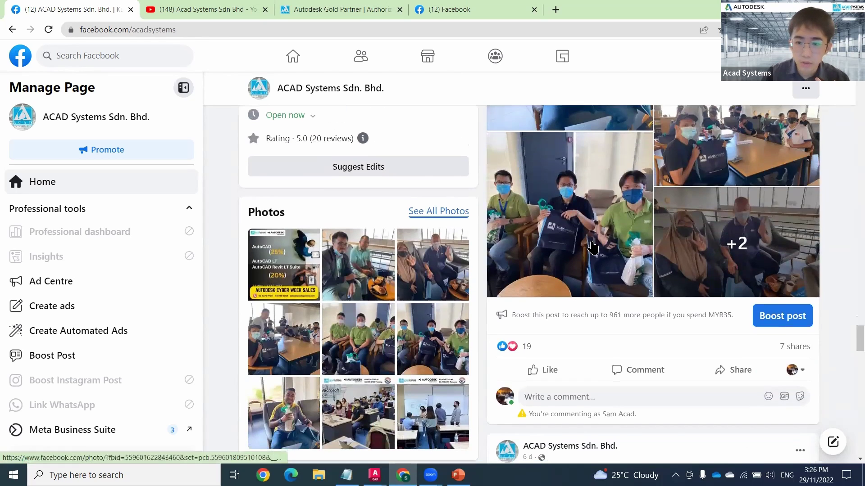
scroll(578, 297, down, 9)
scroll(586, 261, down, 2)
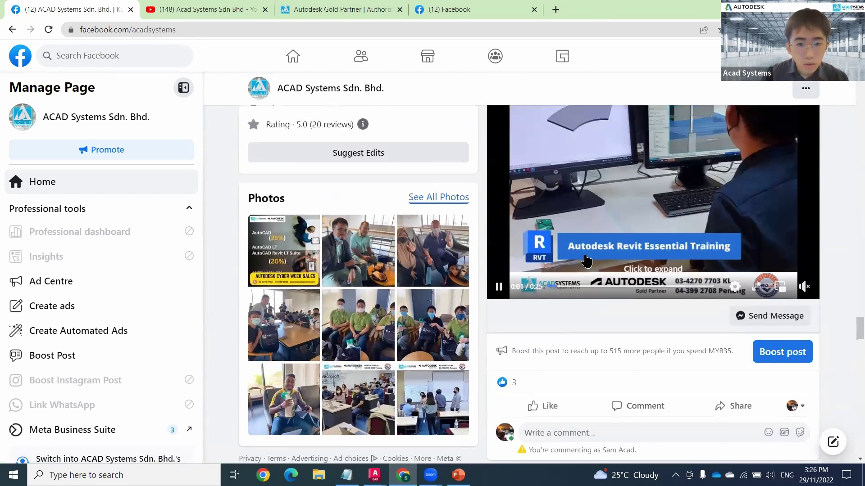
Open the Autodesk Revit Essential Training video, return to the page's feed and view the Revit Keynote post.
scroll(587, 262, up, 3)
click(701, 304)
key(alt+Left)
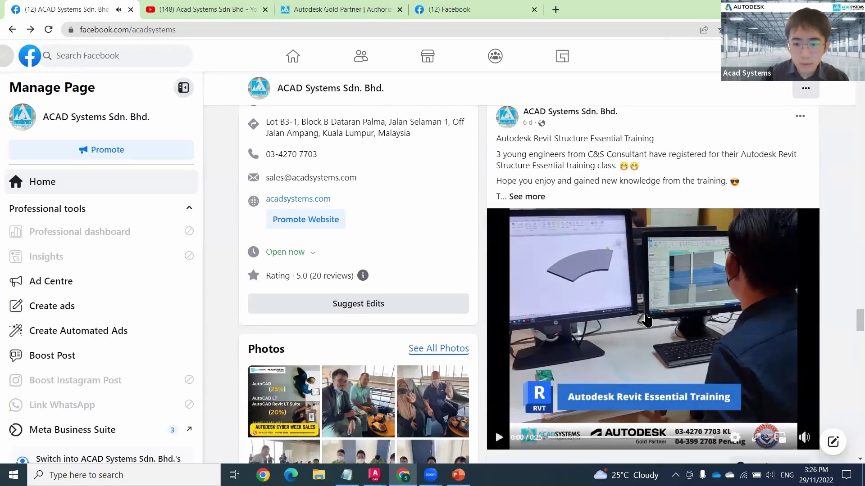
scroll(689, 329, down, 5)
scroll(733, 282, down, 9)
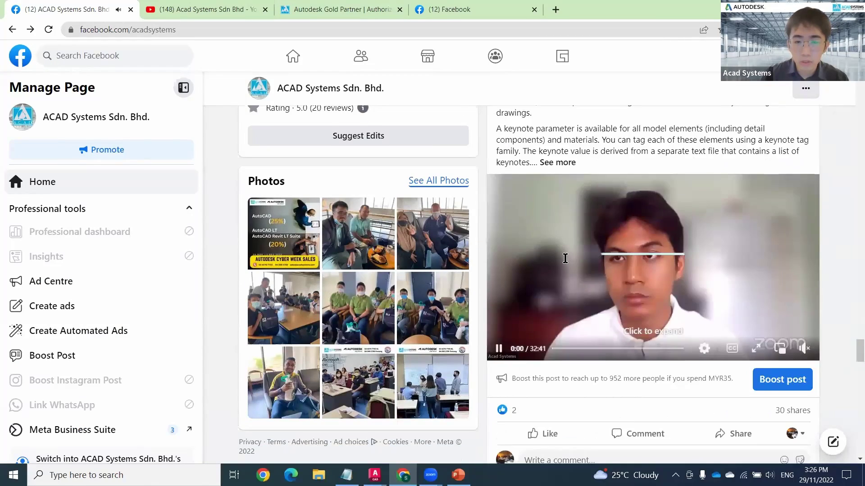
scroll(606, 257, up, 5)
scroll(496, 356, down, 2)
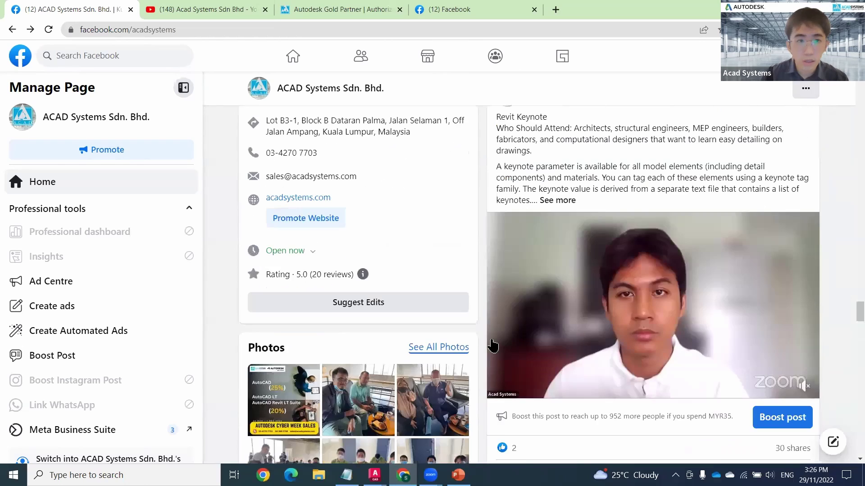
Switch to the acadsystems.com website and look through its home page, including the header, promotions and latest Autodesk online lessons.
click(341, 8)
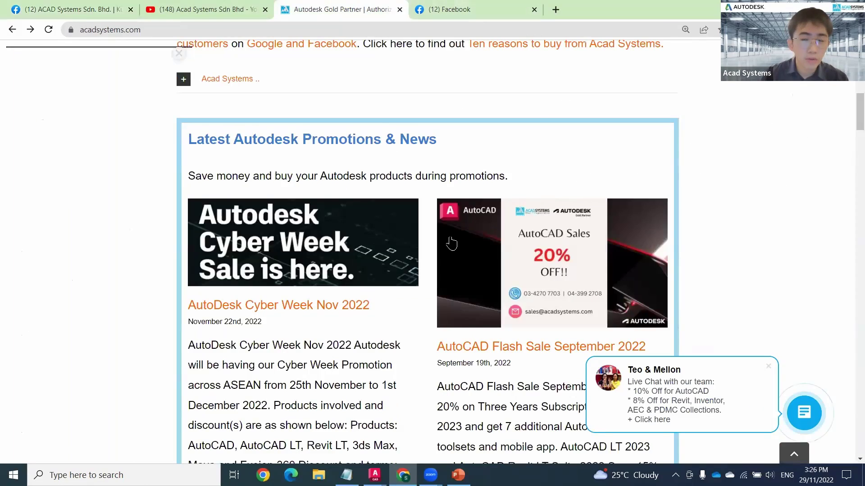
scroll(495, 266, up, 6)
scroll(295, 63, up, 5)
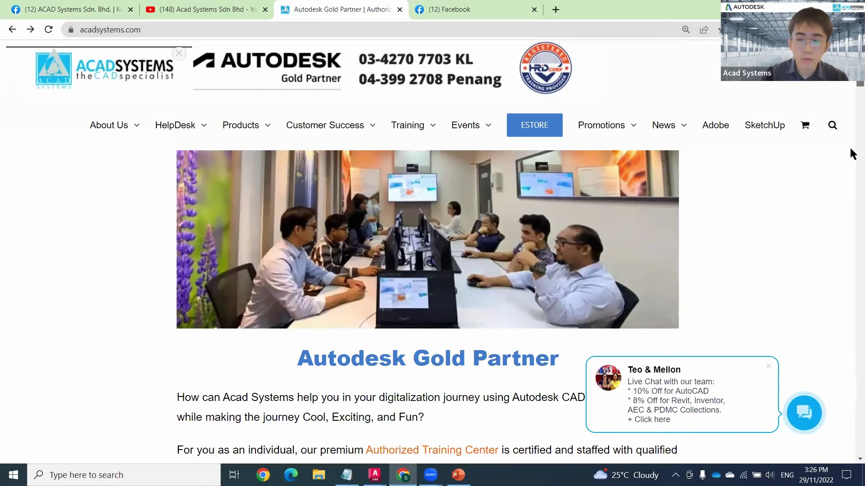
scroll(853, 154, down, 12)
scroll(581, 191, down, 5)
scroll(581, 176, down, 20)
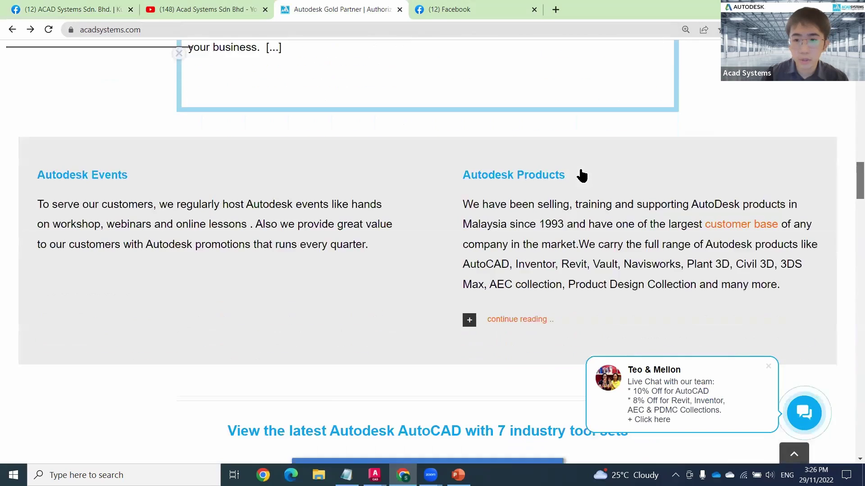
scroll(590, 204, down, 4)
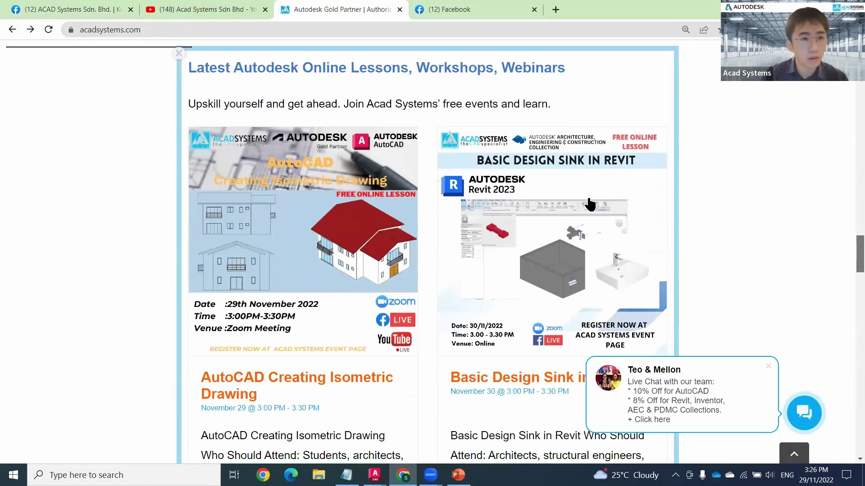
scroll(558, 191, up, 2)
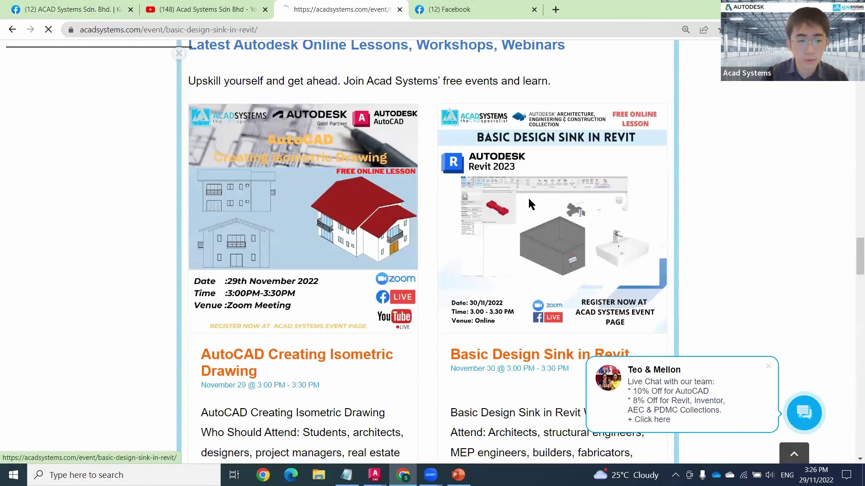
Open the Basic Design Sink in Revit event, review its RSVP section and lesson description, and briefly show the live chat options.
click(528, 197)
scroll(528, 197, down, 9)
scroll(511, 244, down, 3)
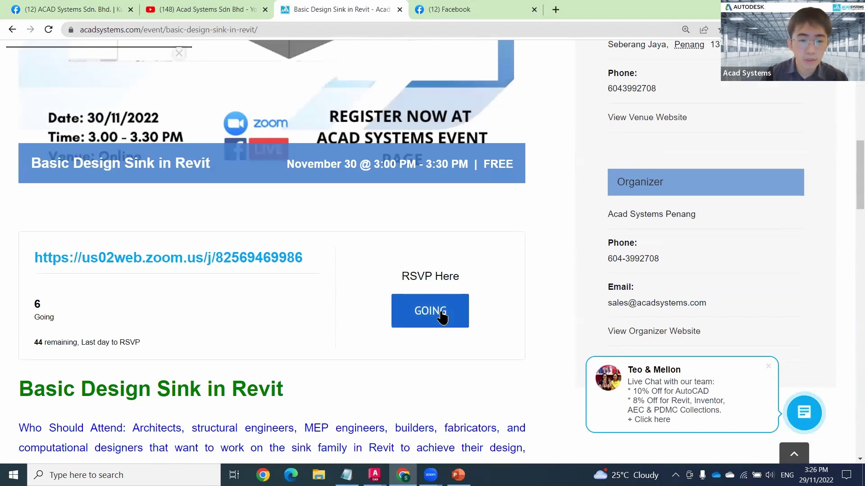
scroll(431, 313, up, 7)
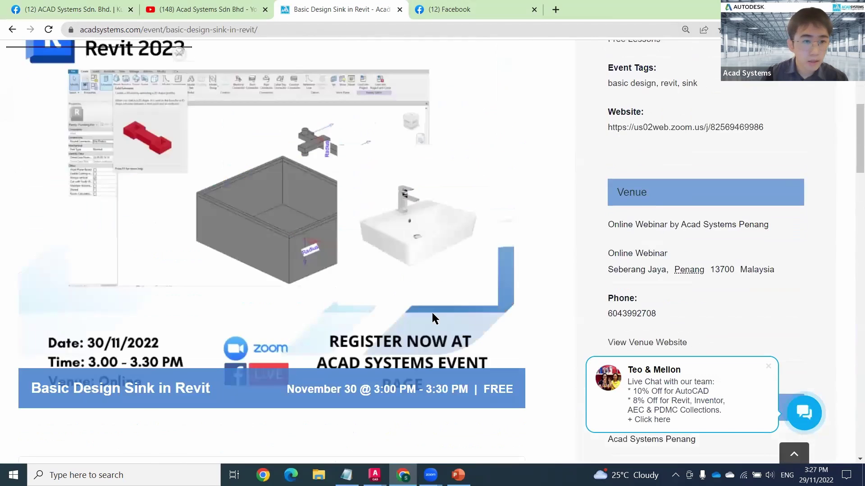
scroll(410, 321, down, 9)
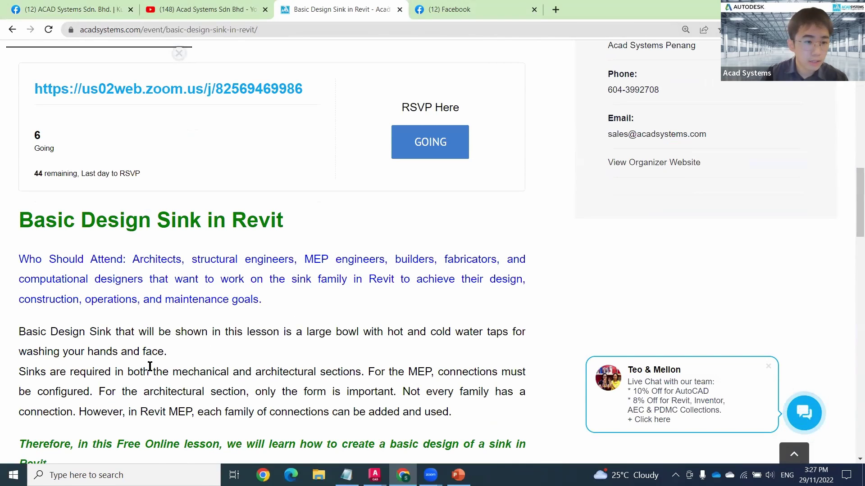
scroll(150, 366, down, 4)
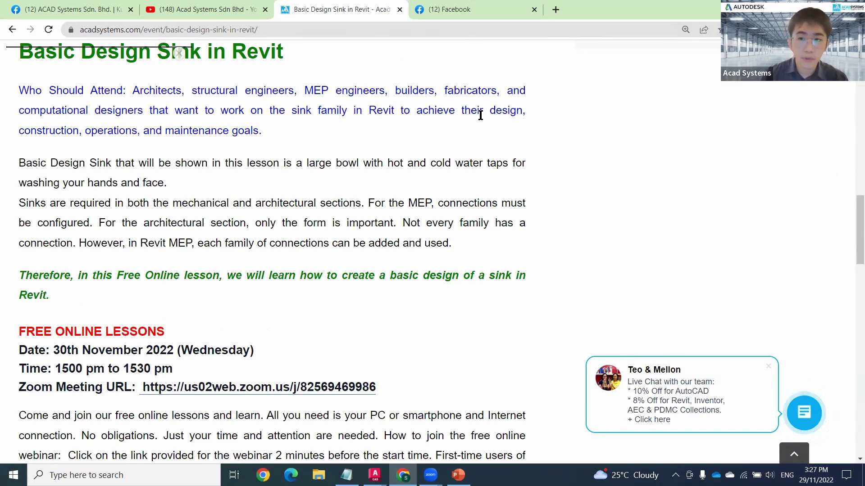
click(811, 417)
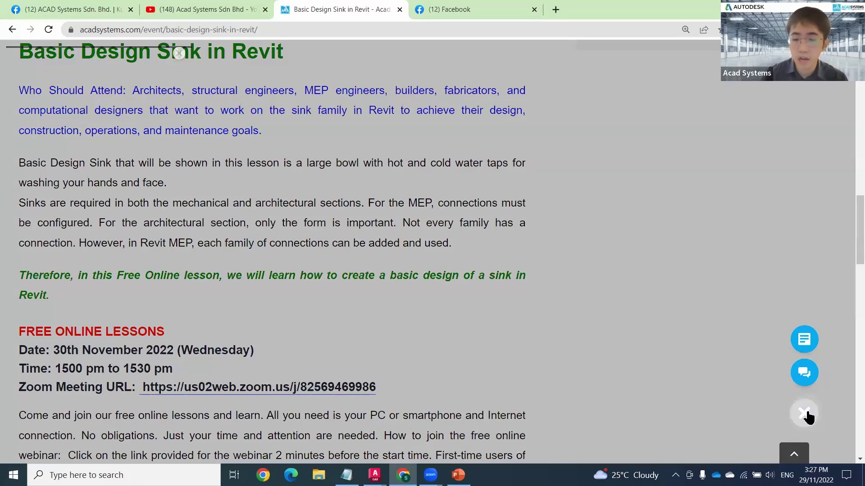
click(807, 415)
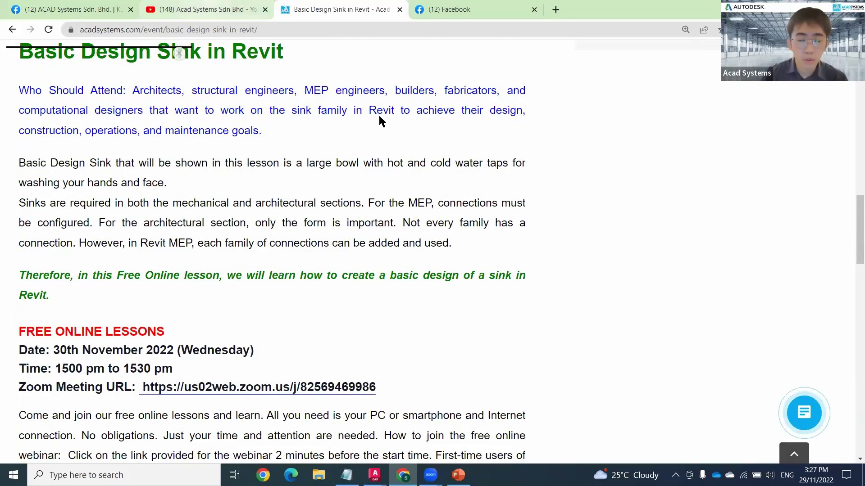
Switch to the Acad Systems YouTube channel and view its recently uploaded videos.
click(225, 10)
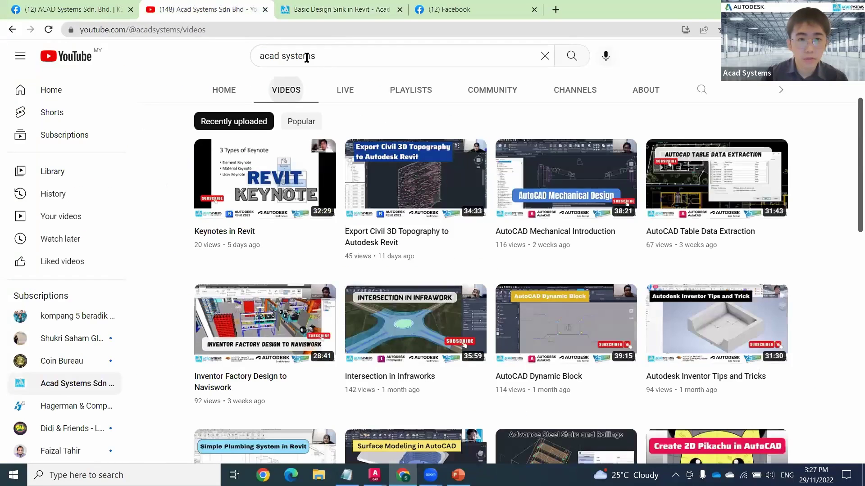